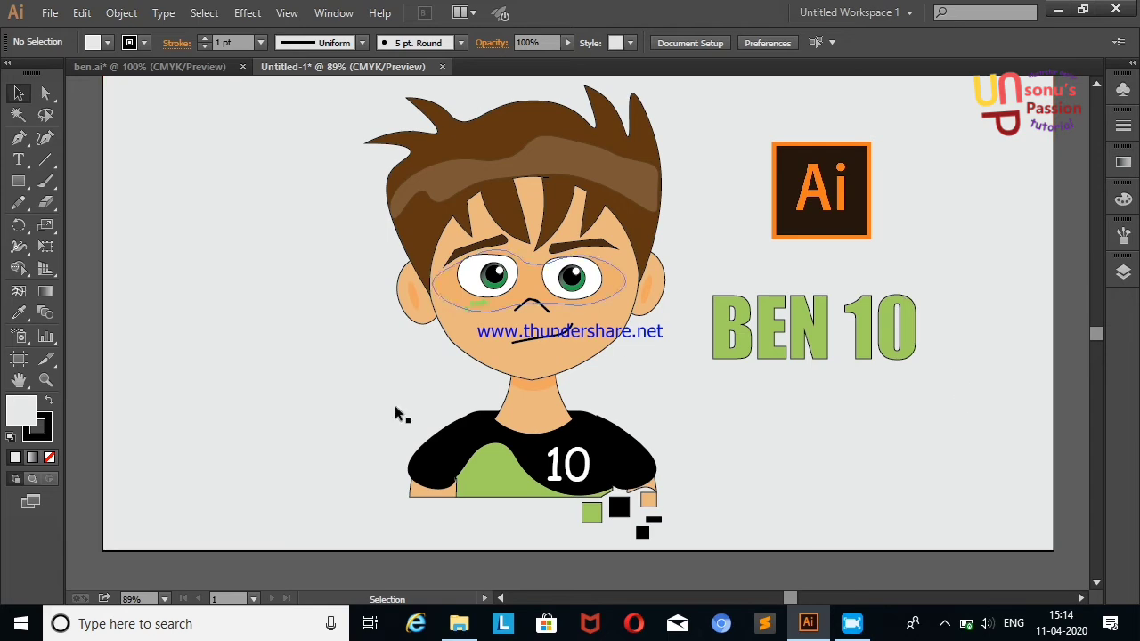
Close the finished ben.ai preview and continue in the blank Untitled-1 document.
{"action": "left_click", "coordinate": [943, 623]}
{"action": "right_click", "coordinate": [908, 588]}
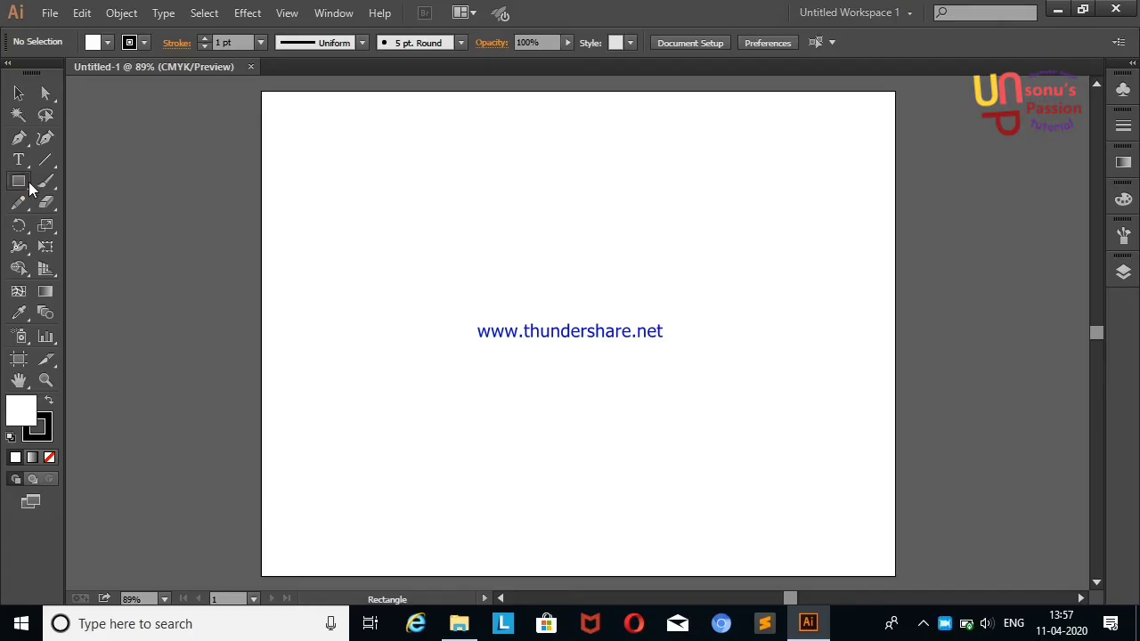
Draw an oval with the Ellipse Tool and move it toward the page centre.
{"action": "left_click_drag", "start_coordinate": [28, 184], "coordinate": [98, 224]}
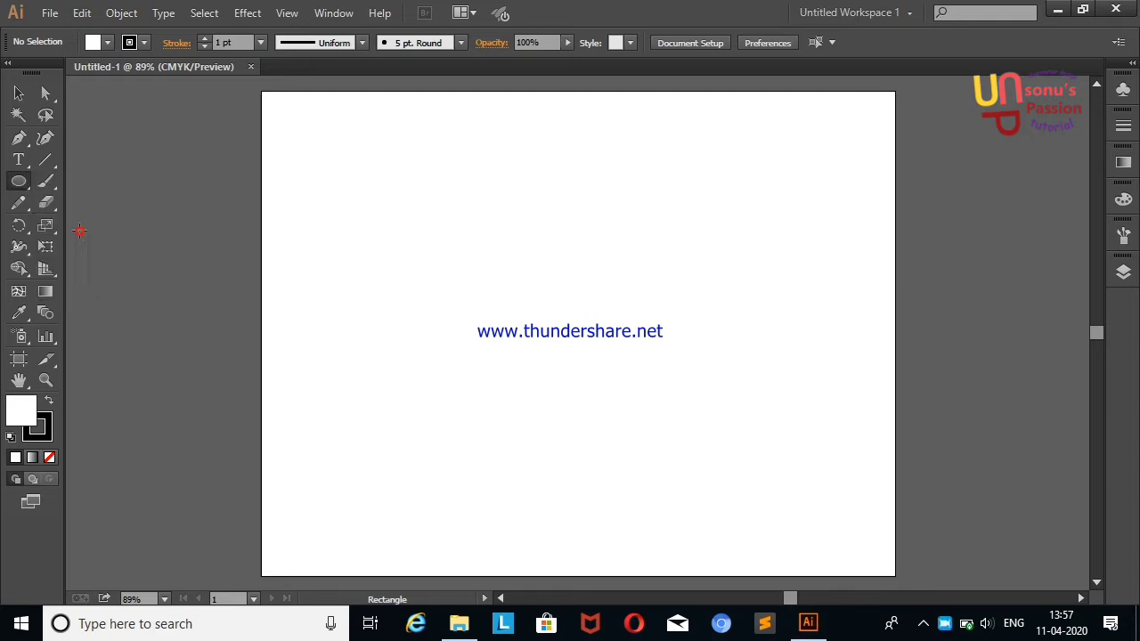
{"action": "left_click_drag", "start_coordinate": [489, 178], "coordinate": [662, 331]}
{"action": "key", "text": "v"}
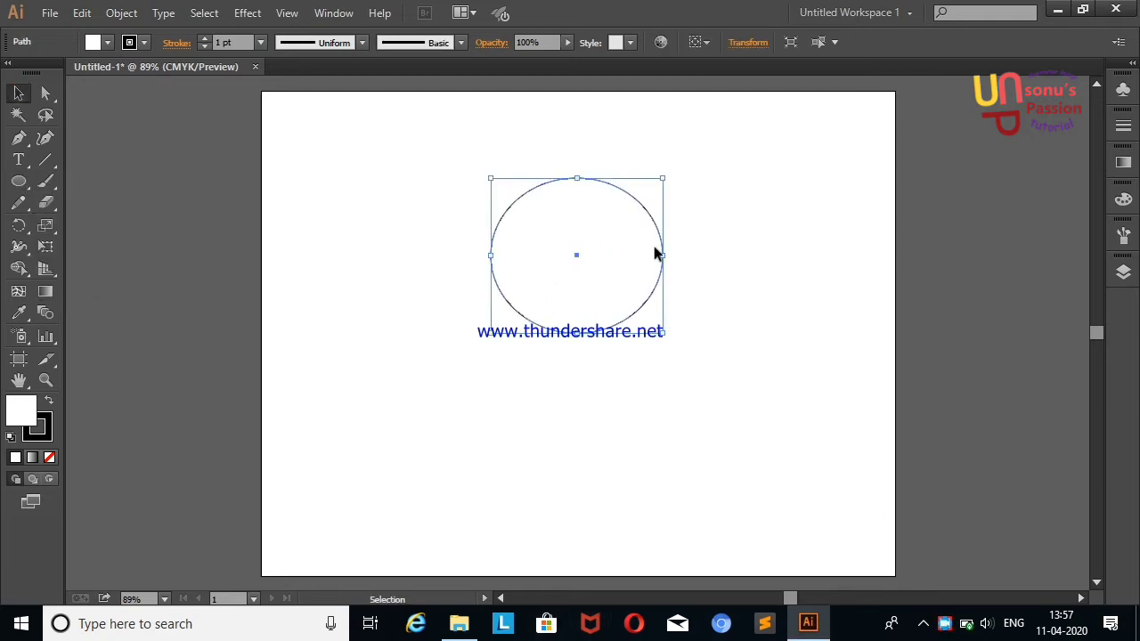
{"action": "left_click_drag", "start_coordinate": [630, 246], "coordinate": [626, 292]}
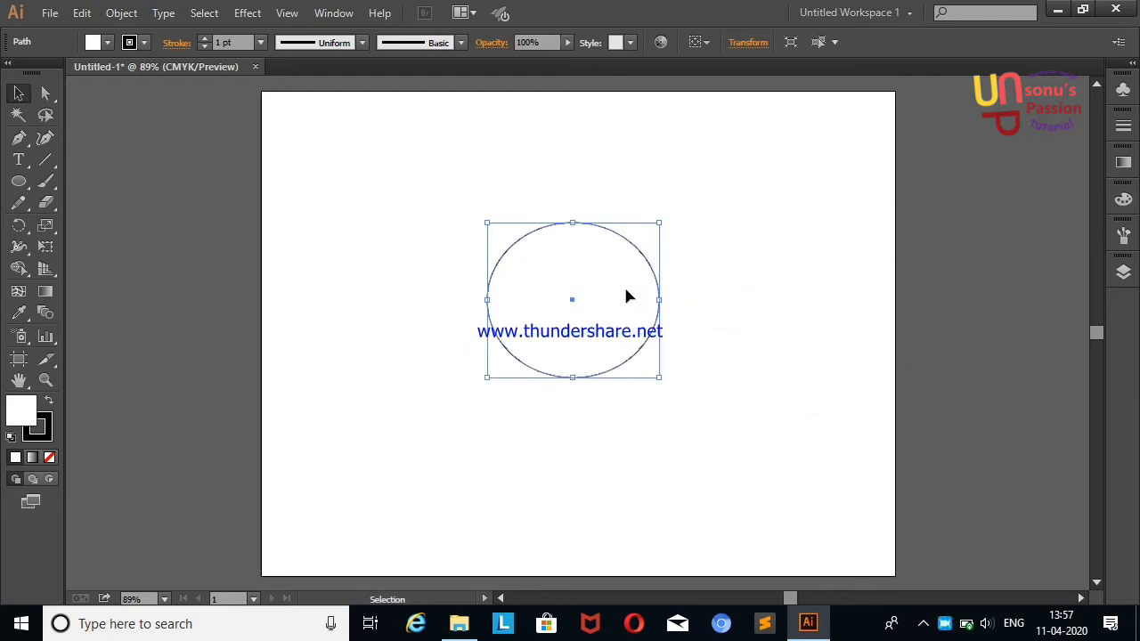
Reshape the oval with the Curvature Tool, raising its top and forming a slightly pointed chin.
{"action": "left_click", "coordinate": [45, 137]}
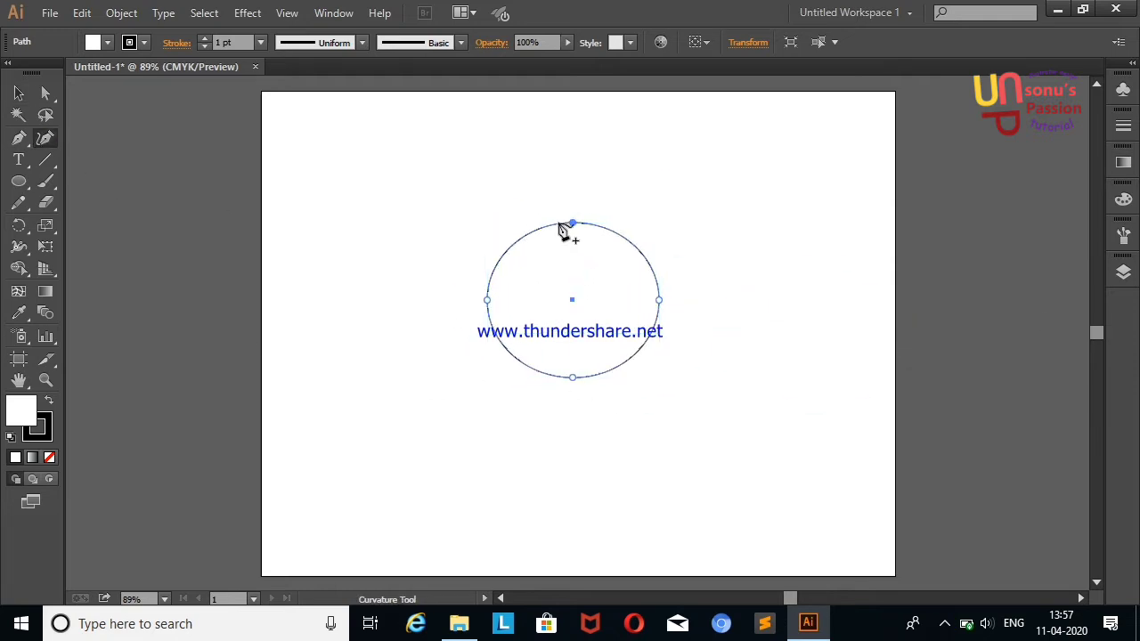
{"action": "left_click_drag", "start_coordinate": [572, 223], "coordinate": [579, 184]}
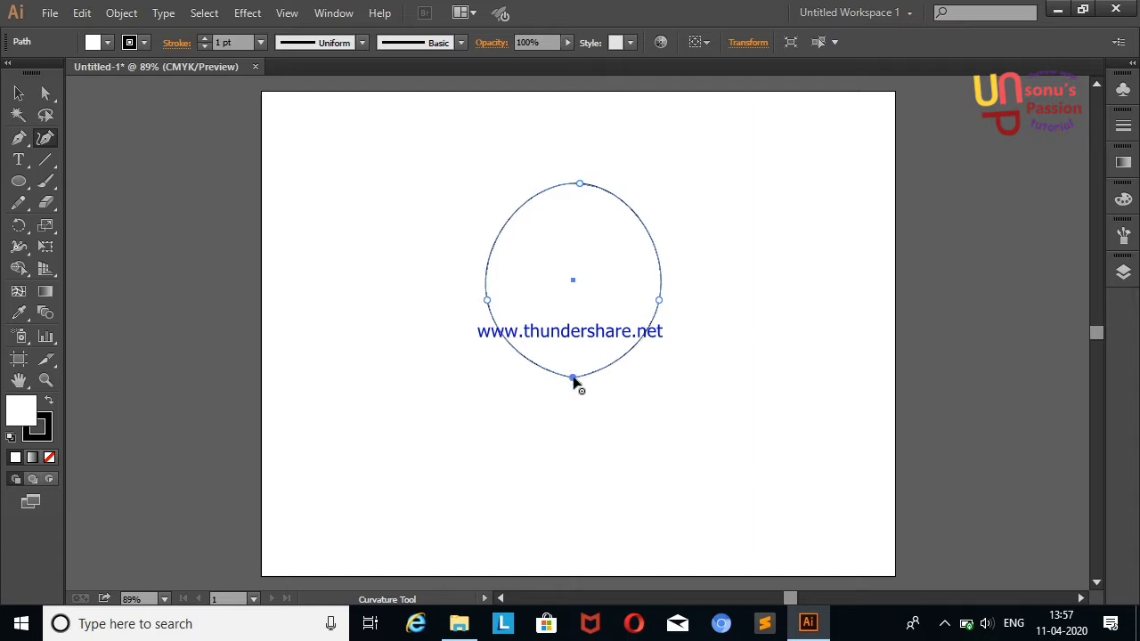
{"action": "left_click_drag", "start_coordinate": [573, 377], "coordinate": [571, 391]}
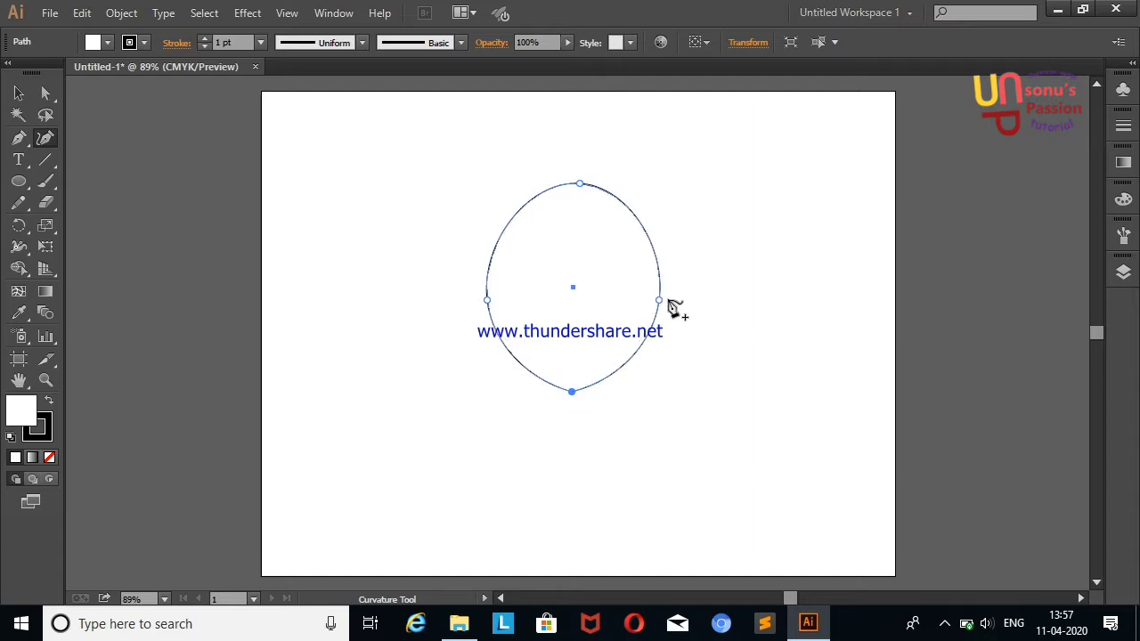
{"action": "left_click", "coordinate": [644, 351]}
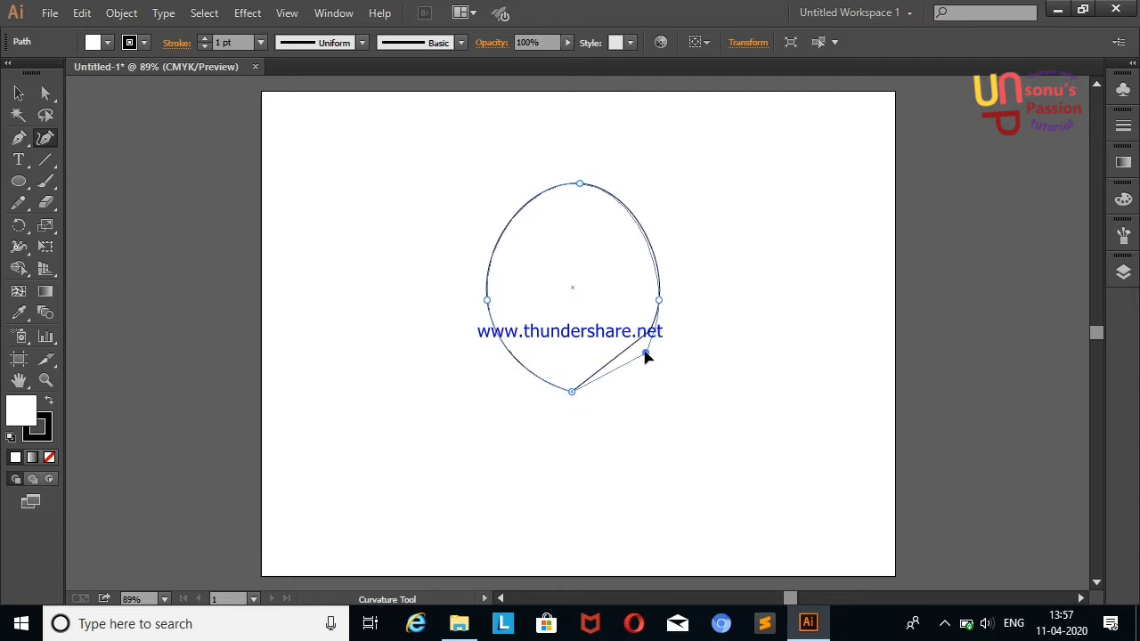
{"action": "left_click", "coordinate": [506, 356]}
{"action": "left_click", "coordinate": [536, 380]}
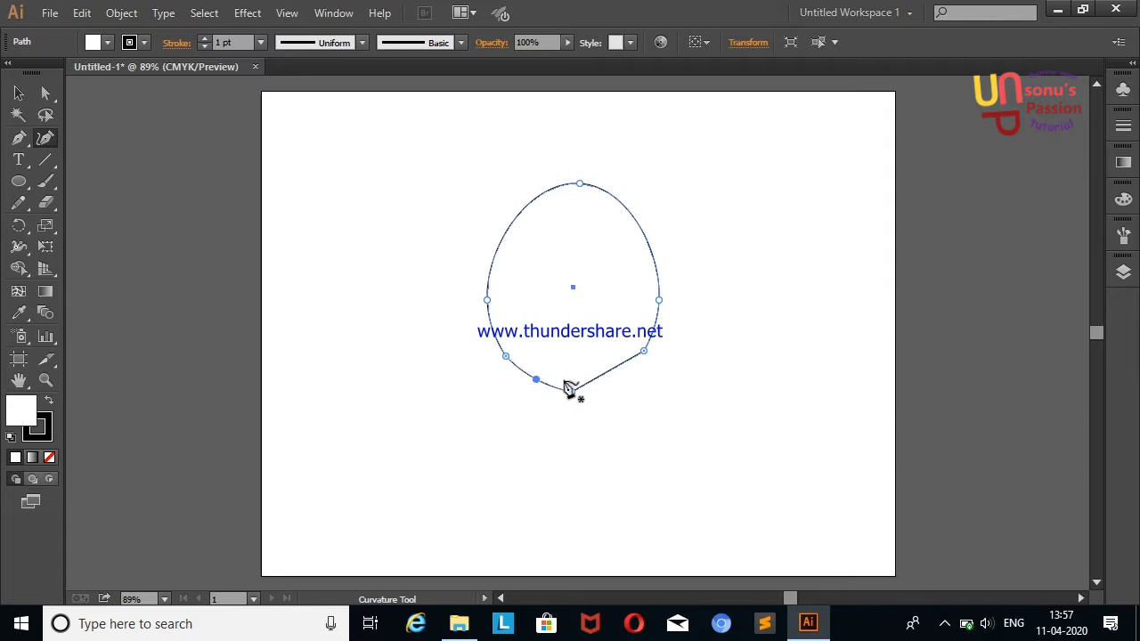
{"action": "left_click_drag", "start_coordinate": [614, 368], "coordinate": [614, 376]}
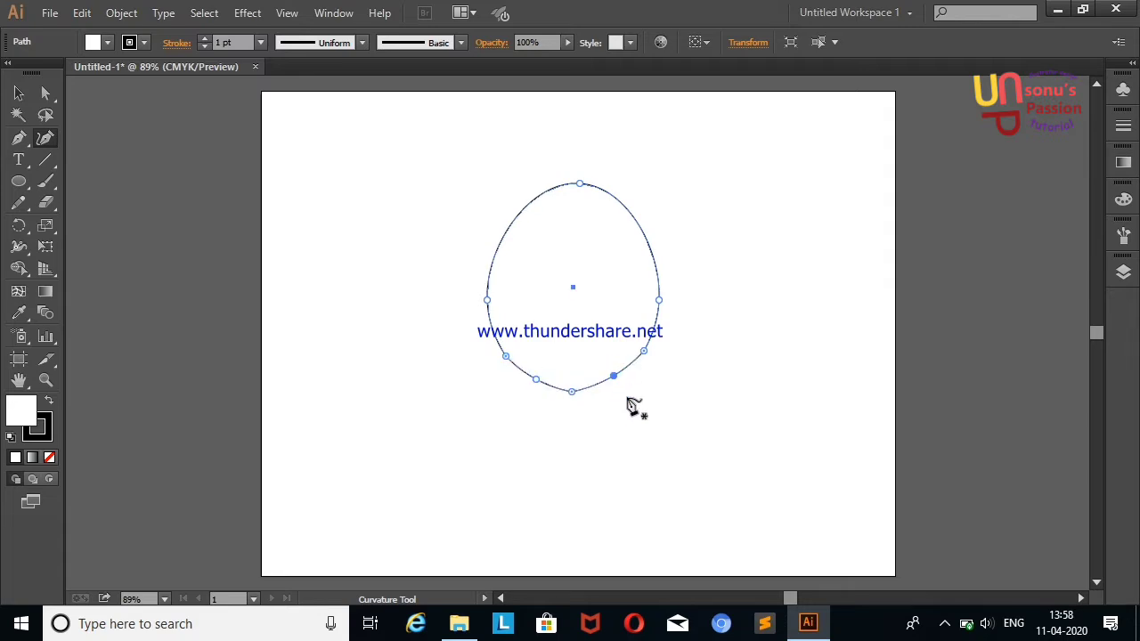
Widen the face outline and stretch it taller to about 266 × 291 px.
{"action": "key", "text": "v"}
{"action": "left_click", "coordinate": [601, 284]}
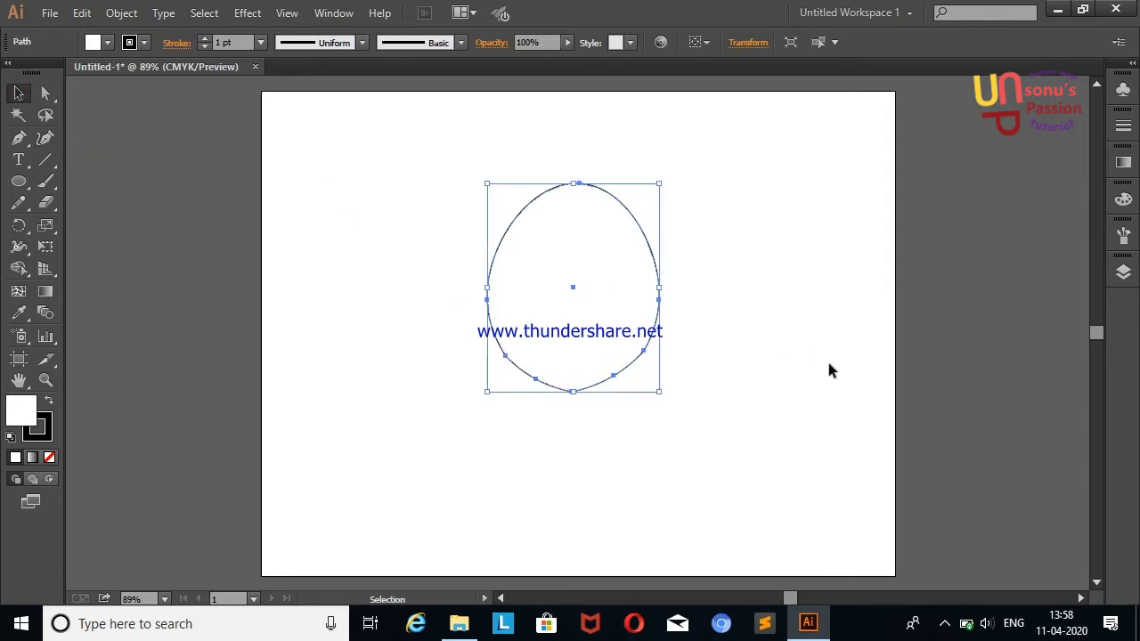
{"action": "left_click_drag", "start_coordinate": [660, 287], "coordinate": [700, 293]}
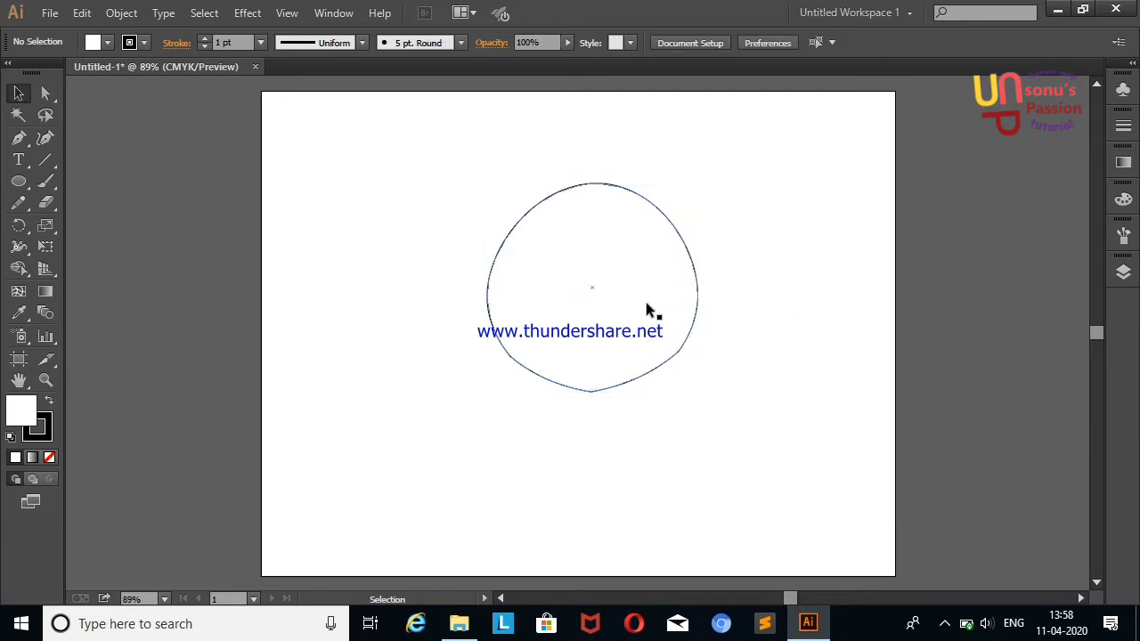
{"action": "left_click", "coordinate": [398, 183]}
{"action": "mouse_move", "coordinate": [398, 182]}
{"action": "left_mouse_down"}
{"action": "mouse_move", "coordinate": [557, 419]}
{"action": "mouse_move", "coordinate": [569, 413]}
{"action": "left_mouse_up"}
Start the hair path at the face's left edge and place the left and top spikes.
{"action": "left_click", "coordinate": [778, 389]}
{"action": "left_click", "coordinate": [44, 140]}
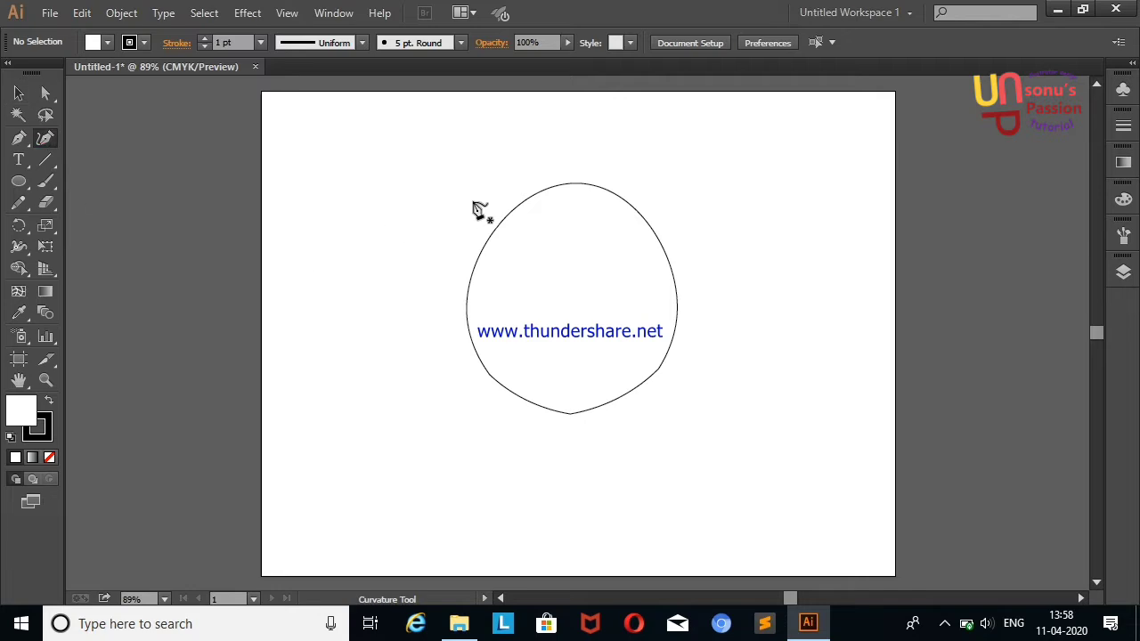
{"action": "left_click", "coordinate": [463, 298]}
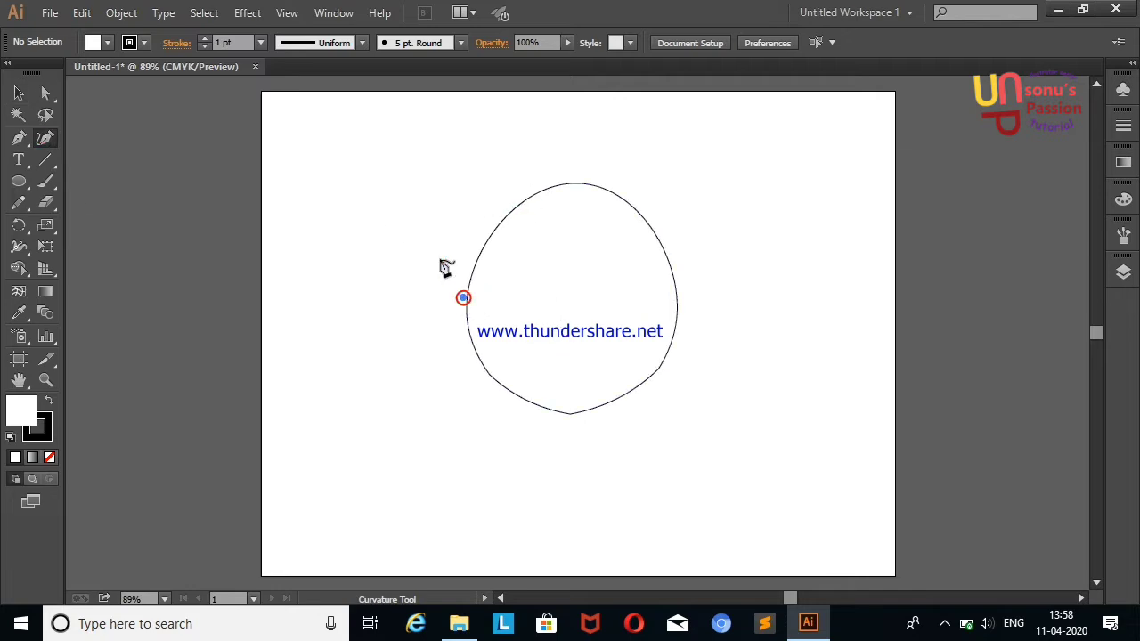
{"action": "left_click", "coordinate": [432, 184]}
{"action": "left_click", "coordinate": [449, 167]}
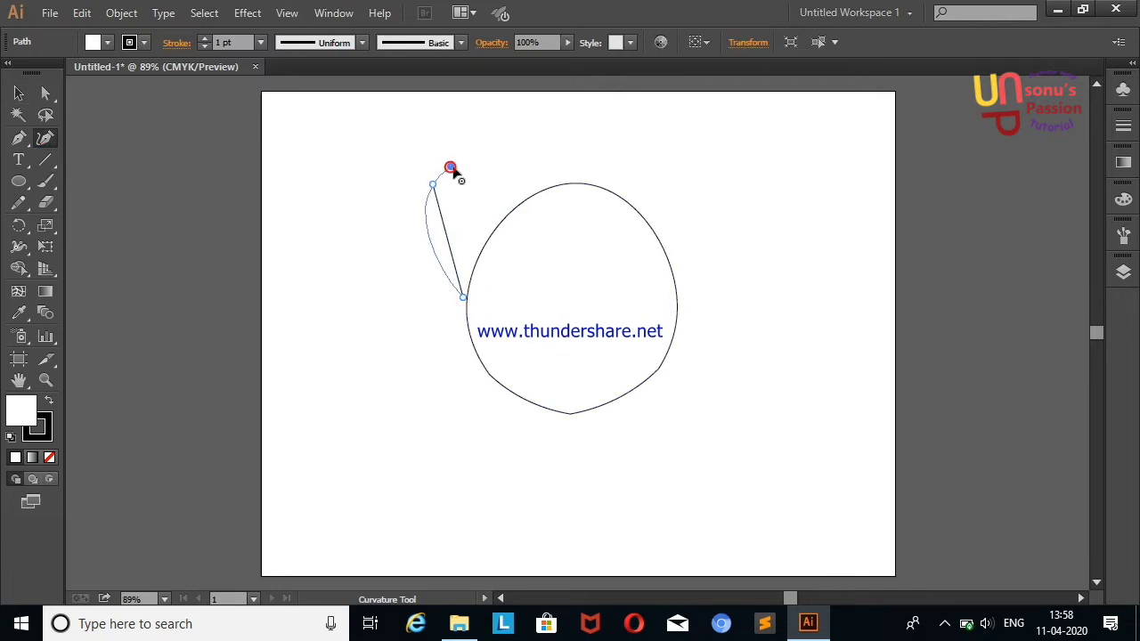
{"action": "left_click", "coordinate": [405, 159]}
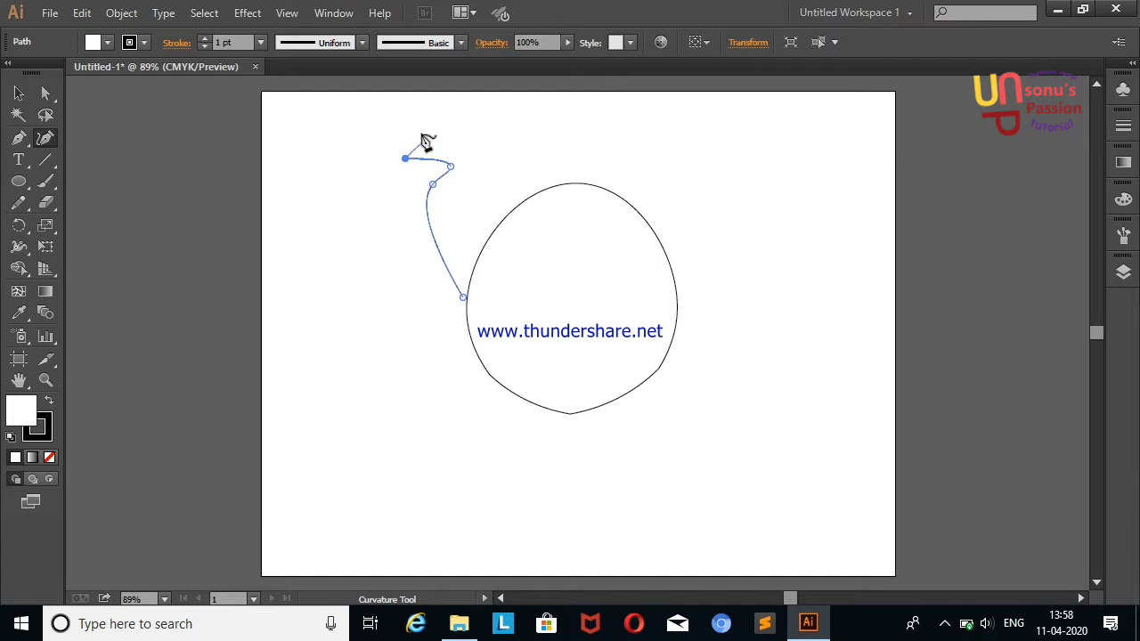
{"action": "left_click", "coordinate": [457, 147]}
{"action": "left_click", "coordinate": [477, 147]}
{"action": "left_click", "coordinate": [451, 111]}
{"action": "left_click", "coordinate": [497, 135]}
Extend the hair outline rightward with pointed spikes along the right side of the top.
{"action": "left_click", "coordinate": [618, 129]}
{"action": "left_click_drag", "start_coordinate": [557, 144], "coordinate": [555, 116]}
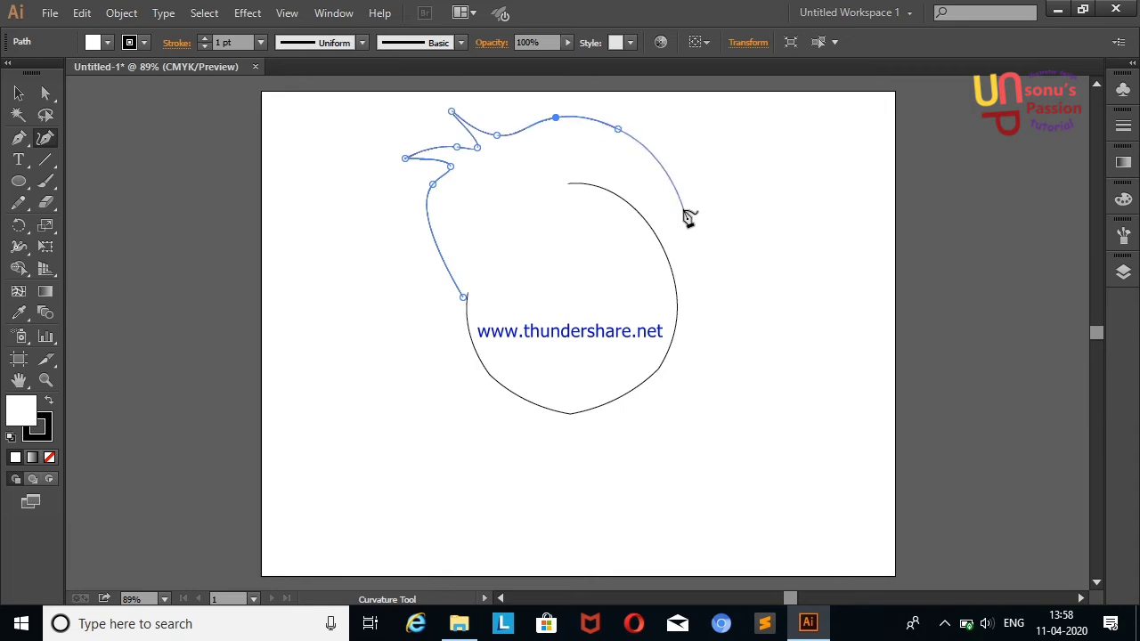
{"action": "left_click", "coordinate": [635, 142]}
{"action": "left_click", "coordinate": [624, 101]}
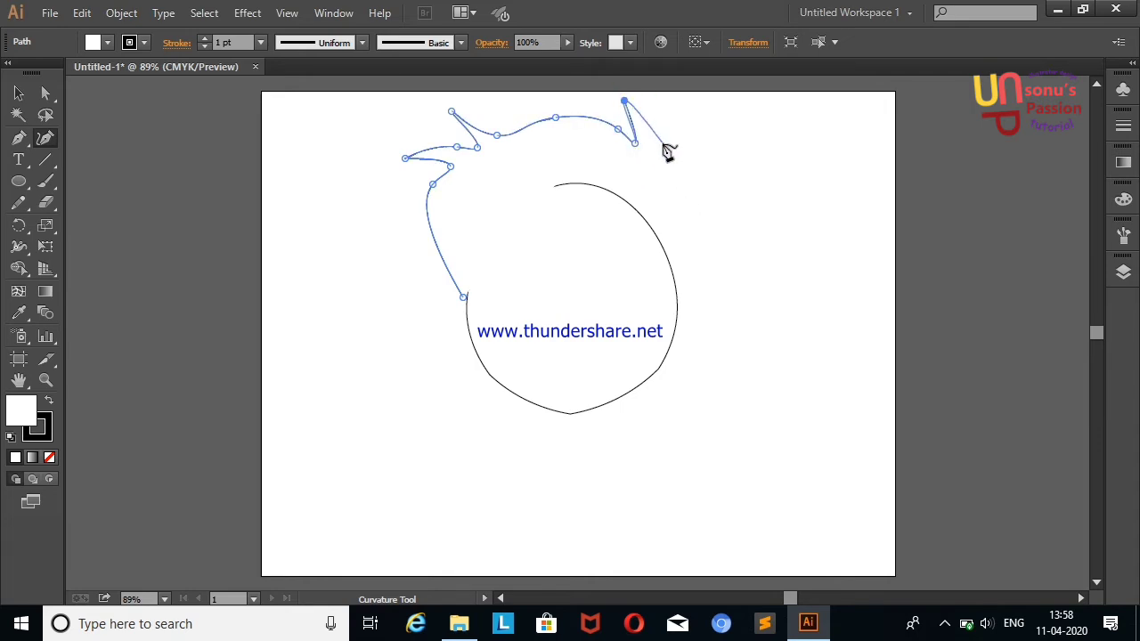
{"action": "left_click", "coordinate": [668, 153]}
{"action": "left_click", "coordinate": [647, 115]}
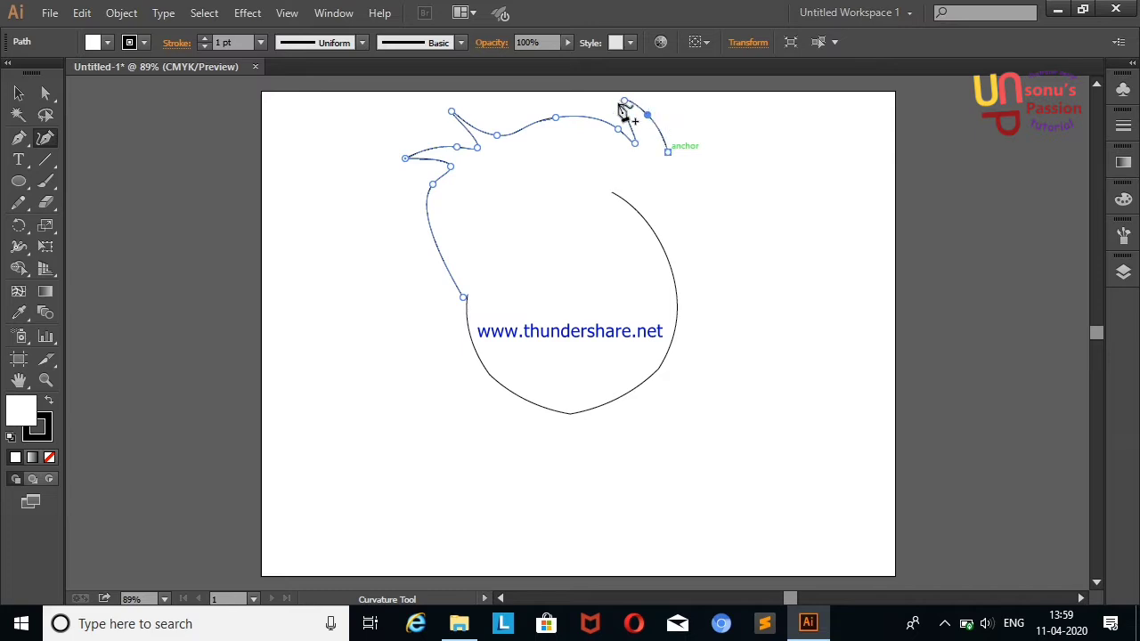
{"action": "left_click", "coordinate": [449, 113]}
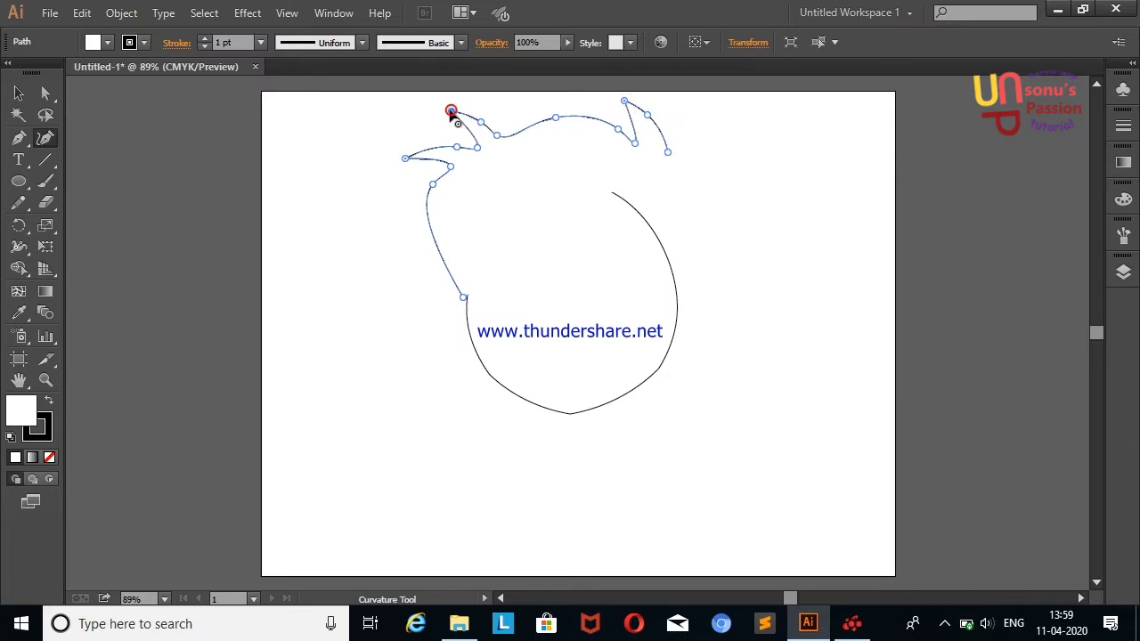
{"action": "left_click", "coordinate": [672, 108]}
{"action": "left_click", "coordinate": [694, 151]}
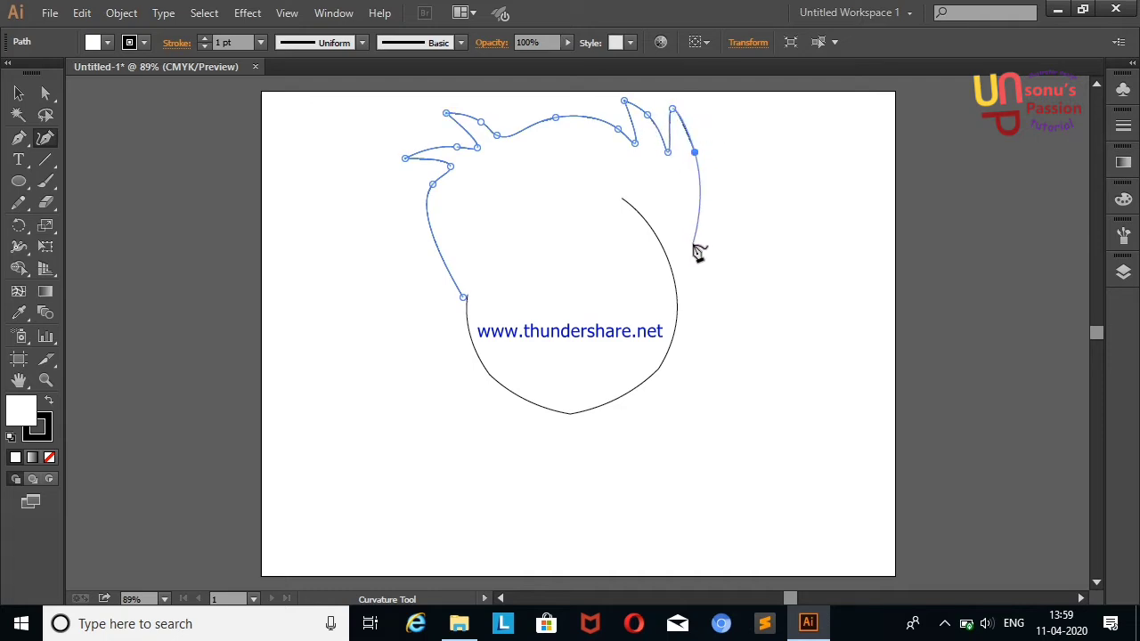
Bring the hair down the right side, curve it across the forehead and close the path.
{"action": "left_click", "coordinate": [678, 296]}
{"action": "left_click", "coordinate": [647, 201]}
{"action": "left_click", "coordinate": [531, 201]}
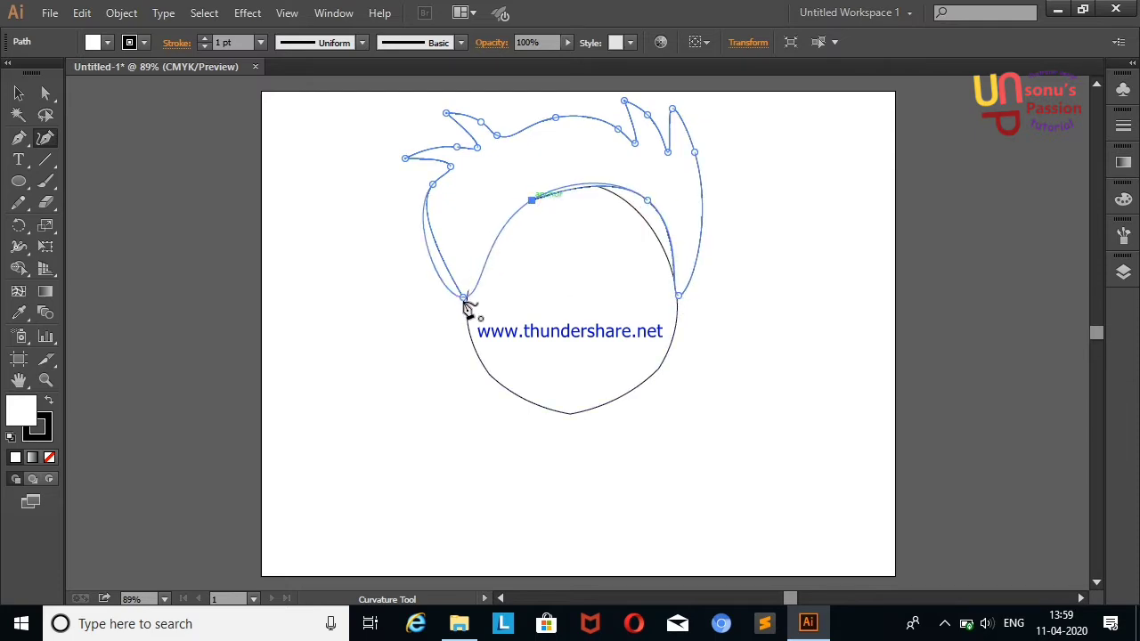
{"action": "left_click", "coordinate": [463, 296]}
{"action": "double_click", "coordinate": [463, 298]}
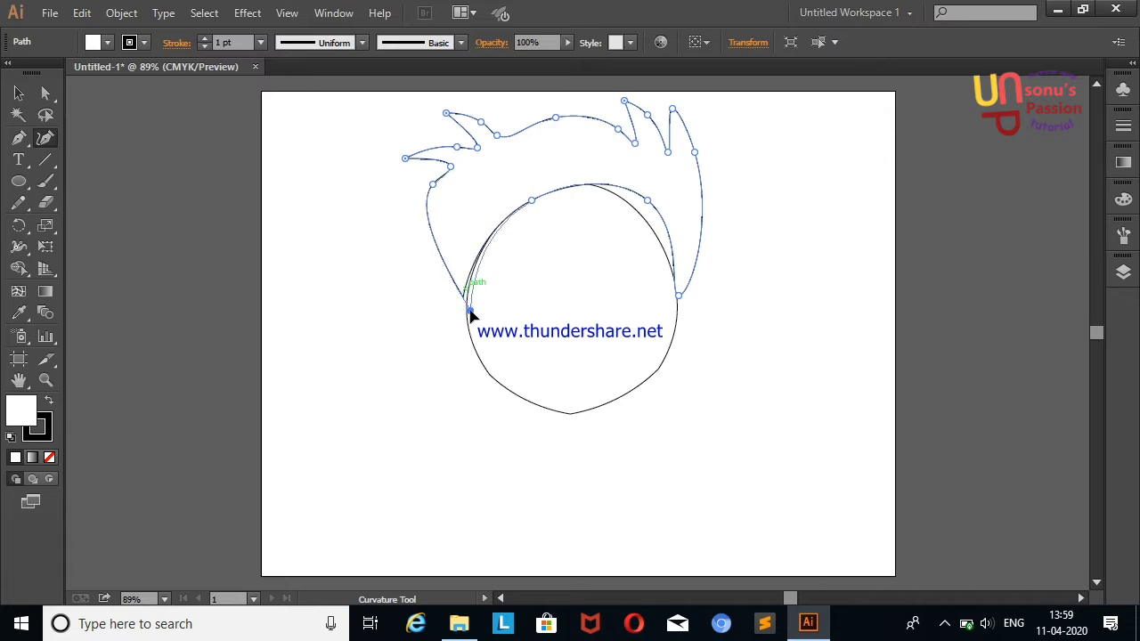
{"action": "left_click_drag", "start_coordinate": [469, 314], "coordinate": [469, 310]}
{"action": "left_click_drag", "start_coordinate": [647, 201], "coordinate": [638, 215]}
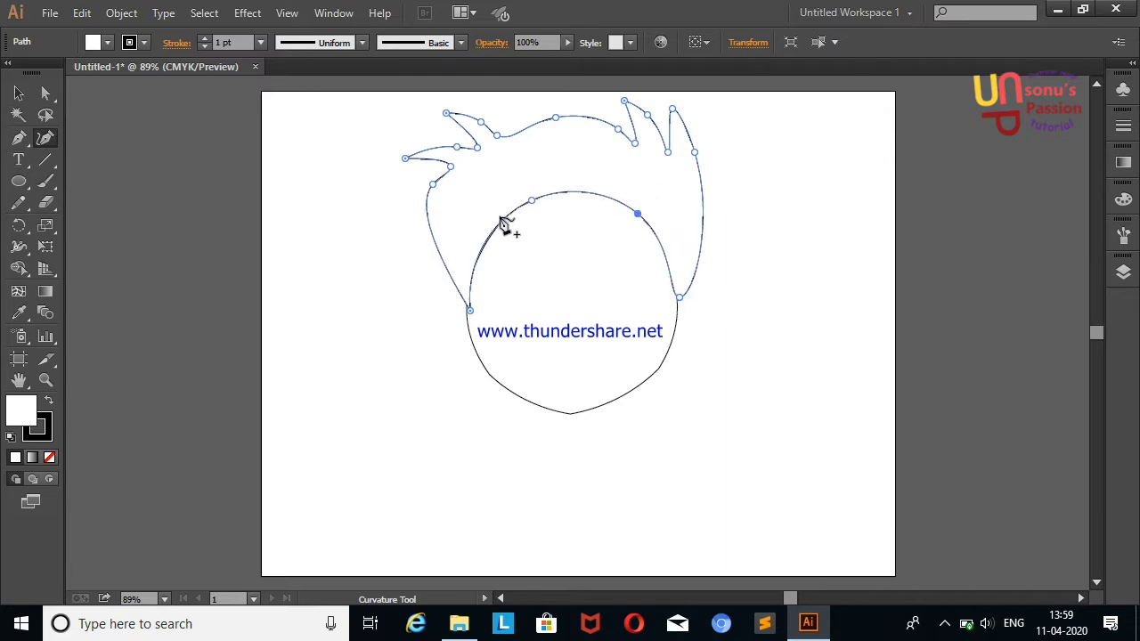
{"action": "left_click", "coordinate": [19, 181]}
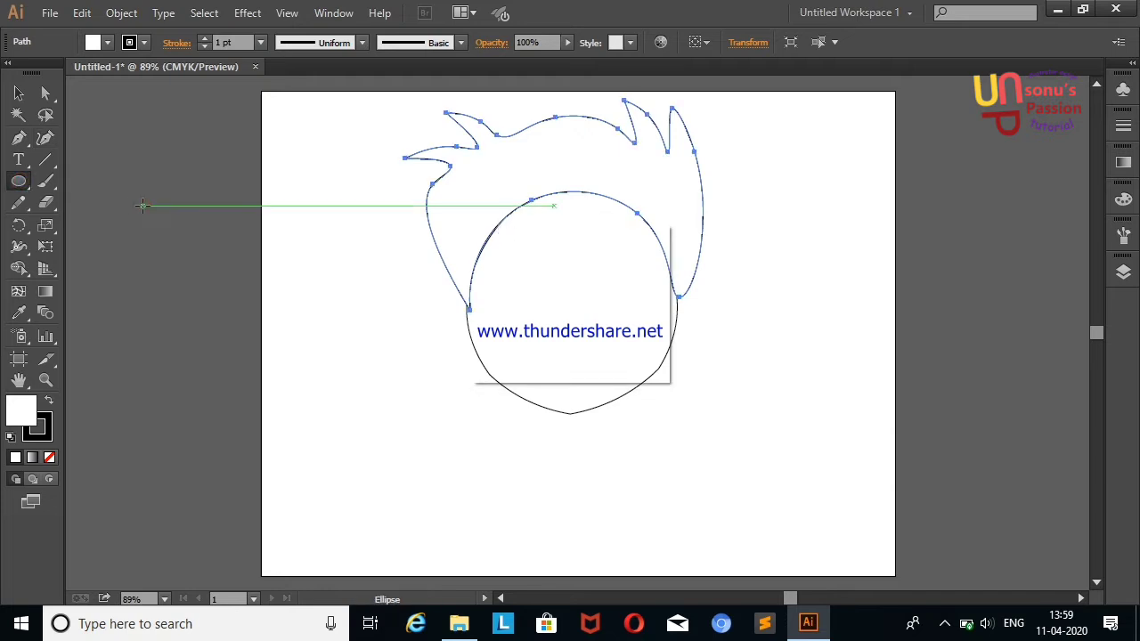
Alt-drag a copy of the hair outline to the right of the head.
{"action": "left_click", "coordinate": [554, 204]}
{"action": "key", "text": "Escape"}
{"action": "left_click", "coordinate": [19, 92]}
{"action": "left_click_drag", "start_coordinate": [506, 139], "coordinate": [531, 147]}
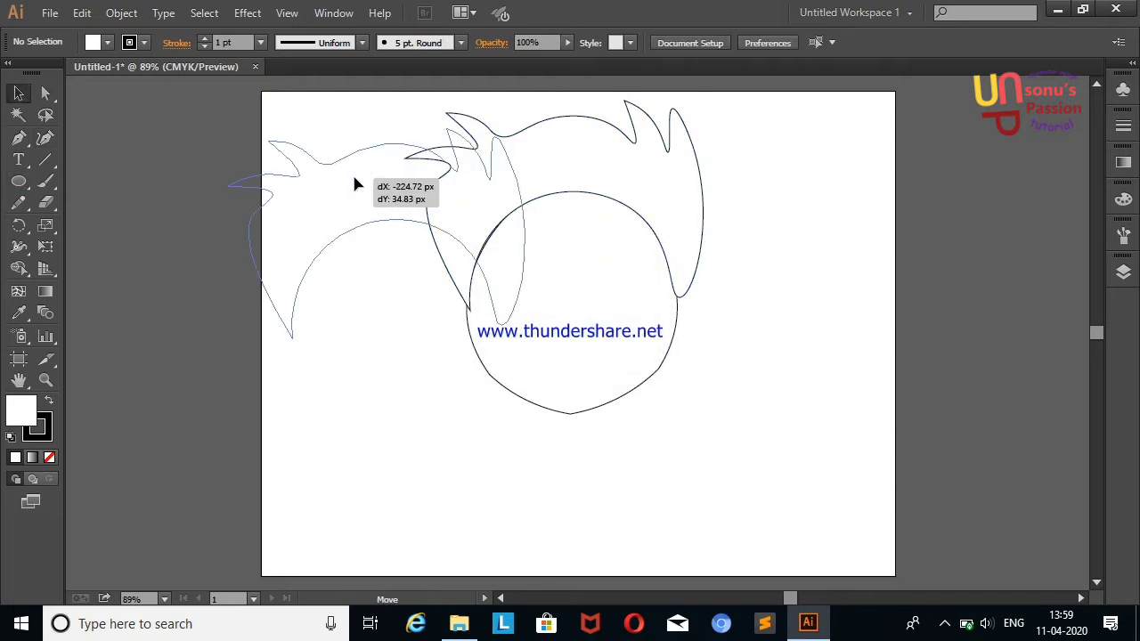
{"action": "right_click", "coordinate": [913, 214]}
{"action": "left_click", "coordinate": [949, 222]}
{"action": "left_click_drag", "start_coordinate": [638, 158], "coordinate": [973, 214]}
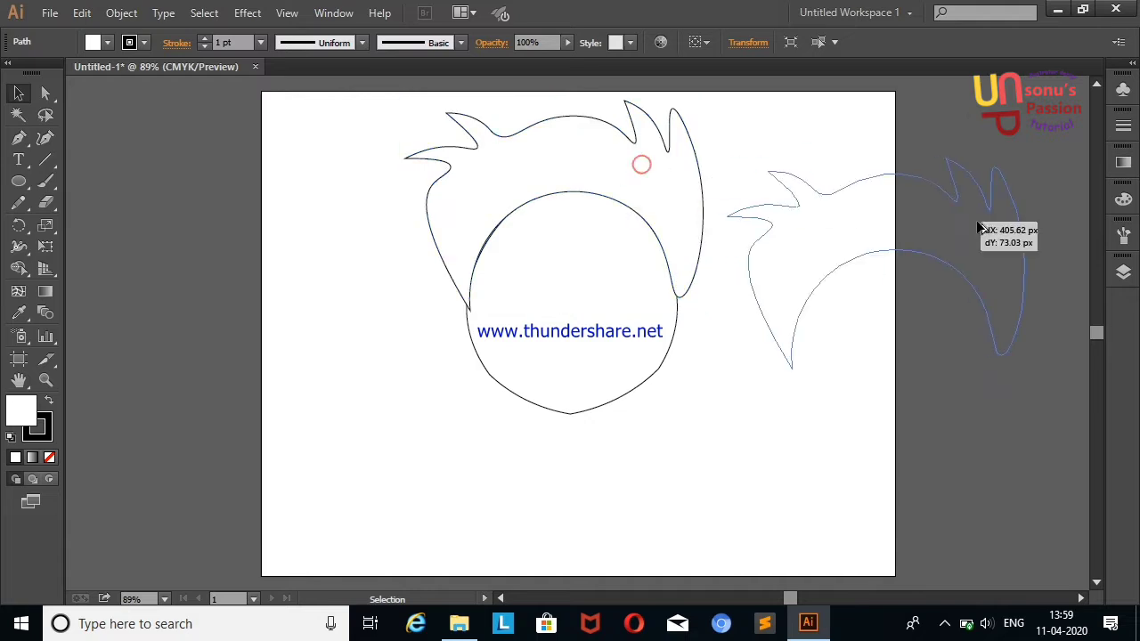
{"action": "left_click", "coordinate": [967, 415]}
{"action": "left_click", "coordinate": [1013, 325]}
{"action": "key", "text": "shift+grave"}
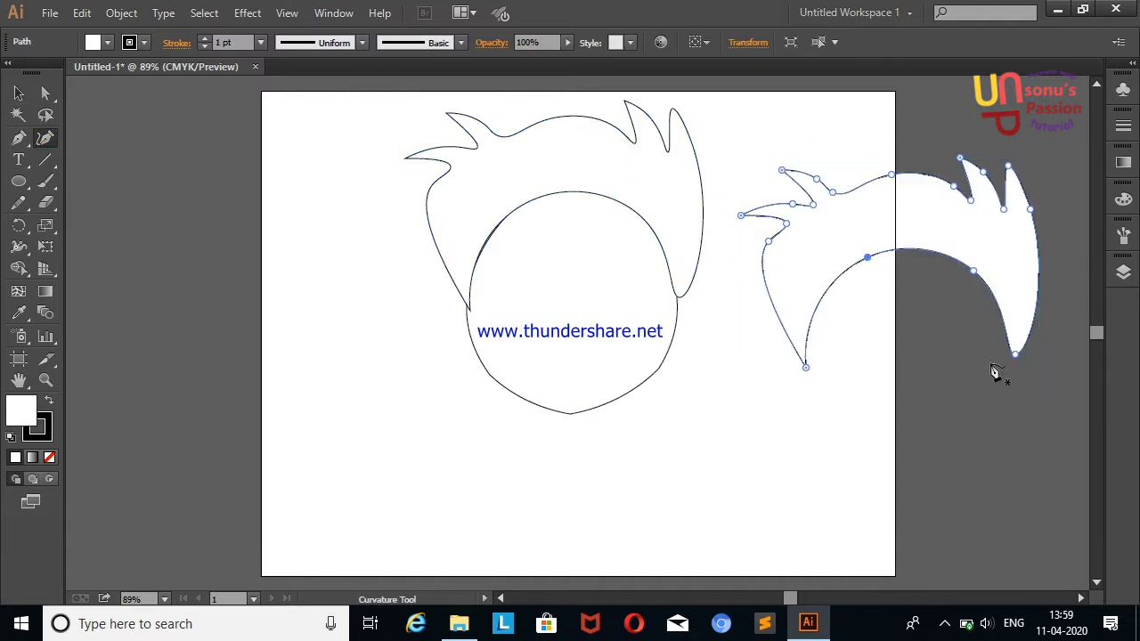
Choose the Polygon Tool and set up a 50 px radius, 3-sided polygon.
{"action": "left_click", "coordinate": [17, 181]}
{"action": "left_click", "coordinate": [104, 242]}
{"action": "left_click", "coordinate": [172, 289]}
{"action": "type", "text": "3"}
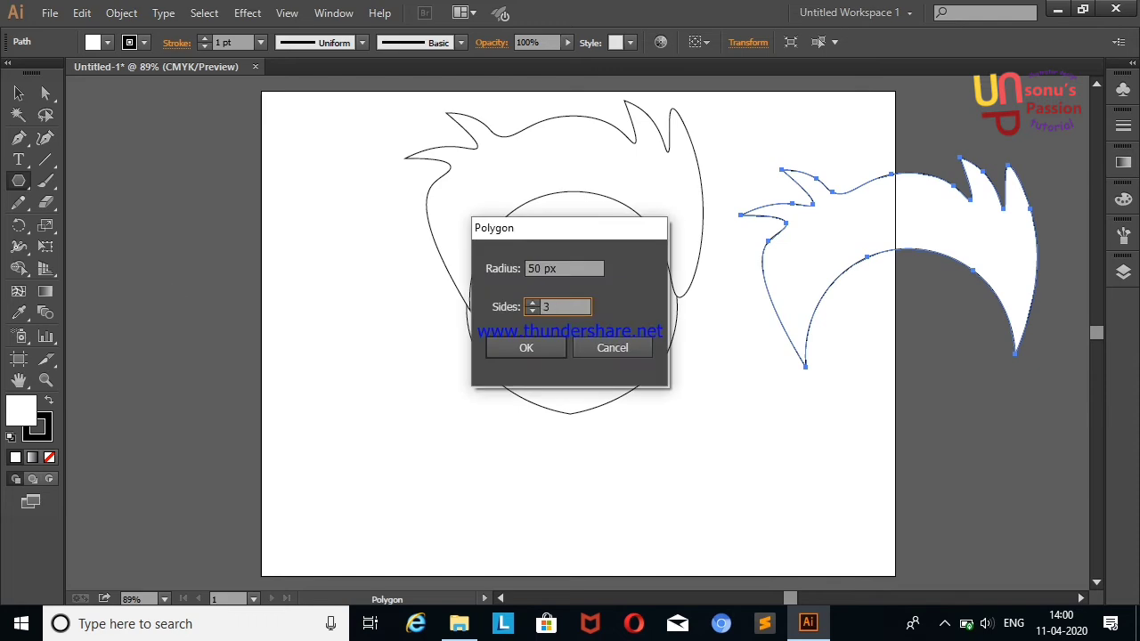
Create the 3-sided triangle and narrow it into a thin spike.
{"action": "key", "text": "Return"}
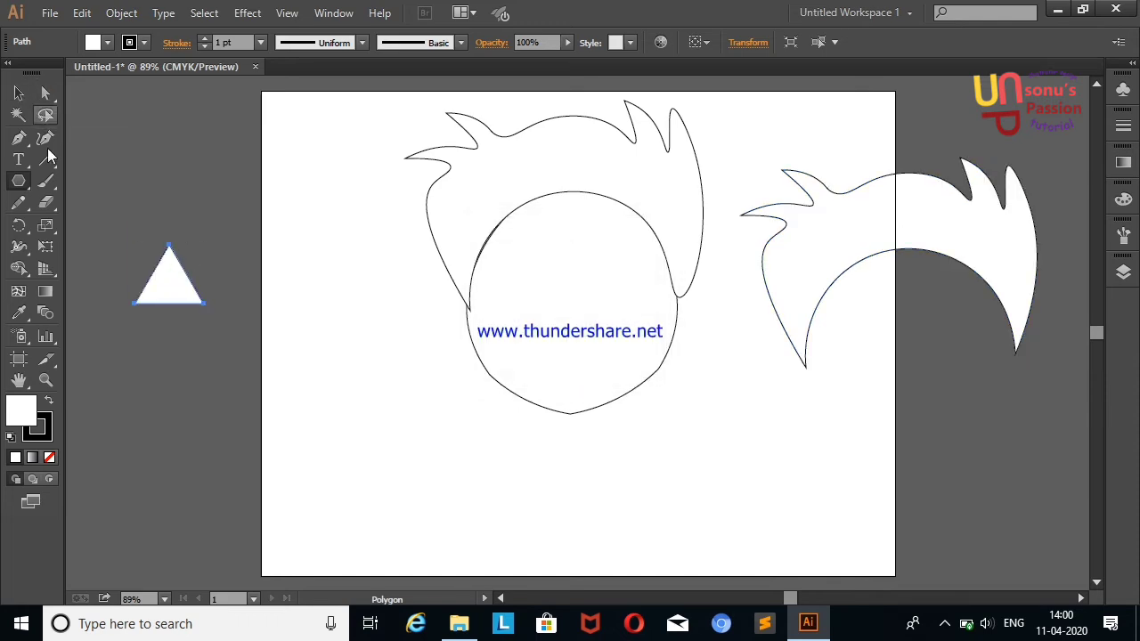
{"action": "left_click", "coordinate": [46, 138]}
{"action": "double_click", "coordinate": [168, 243]}
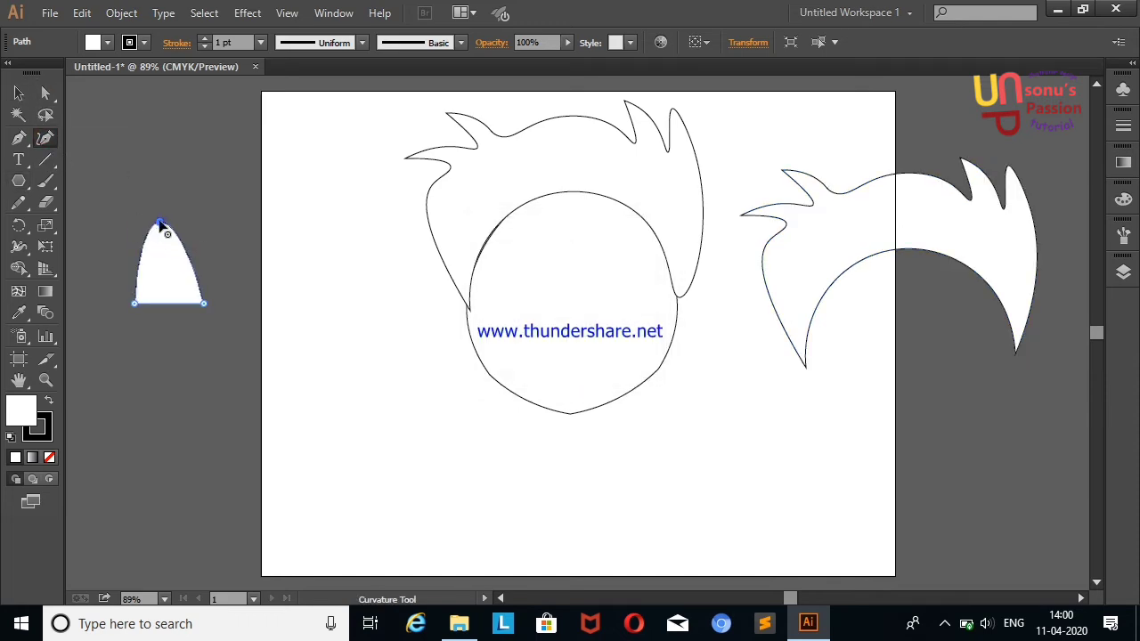
{"action": "double_click", "coordinate": [160, 223]}
{"action": "left_click", "coordinate": [19, 92]}
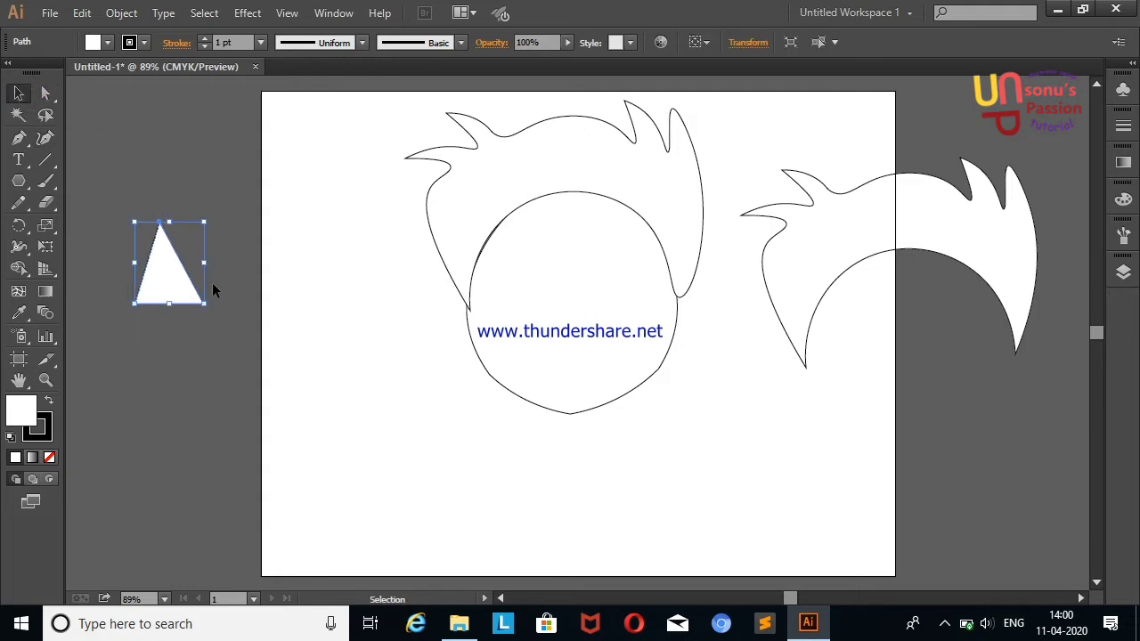
{"action": "left_click_drag", "start_coordinate": [203, 262], "coordinate": [169, 263]}
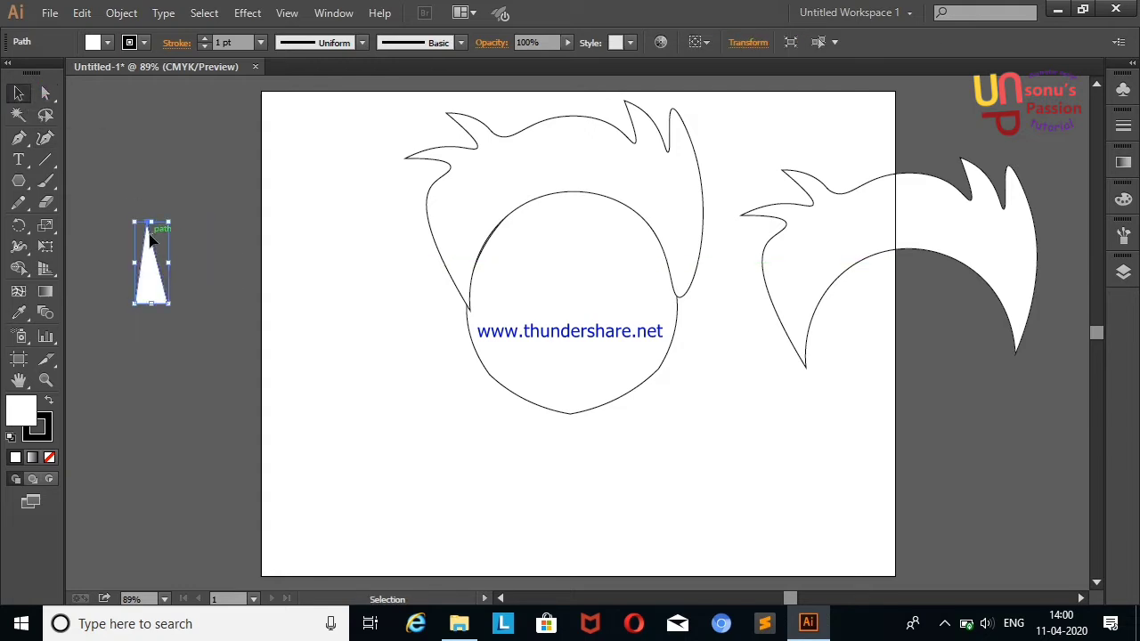
Bend the spike's top and slanted edge into a curve and rotate it to hang at an angle.
{"action": "left_click", "coordinate": [45, 137]}
{"action": "left_click_drag", "start_coordinate": [151, 222], "coordinate": [131, 229]}
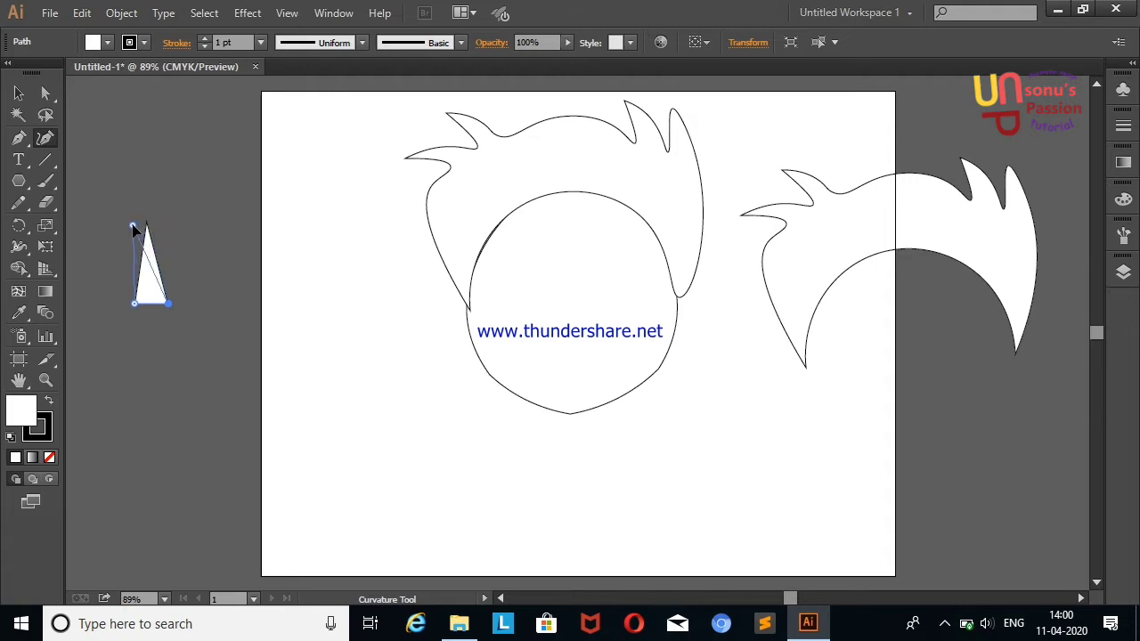
{"action": "left_click_drag", "start_coordinate": [165, 267], "coordinate": [153, 258]}
{"action": "left_click", "coordinate": [19, 92]}
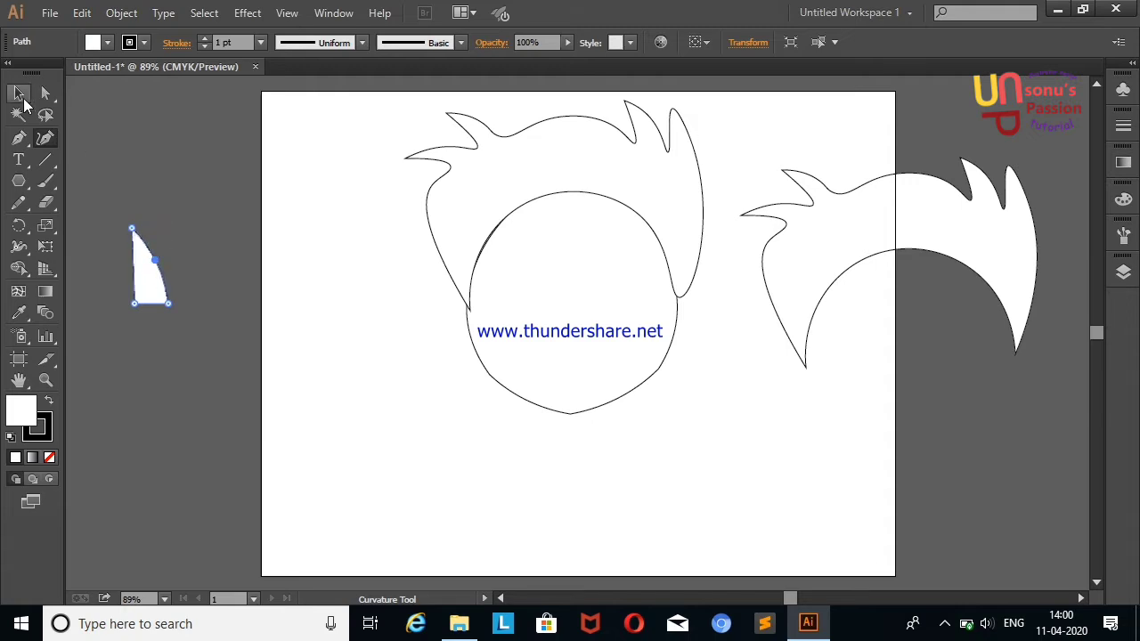
{"action": "mouse_move", "coordinate": [119, 145]}
{"action": "left_mouse_down"}
{"action": "mouse_move", "coordinate": [184, 323]}
{"action": "mouse_move", "coordinate": [220, 160]}
{"action": "left_mouse_up"}
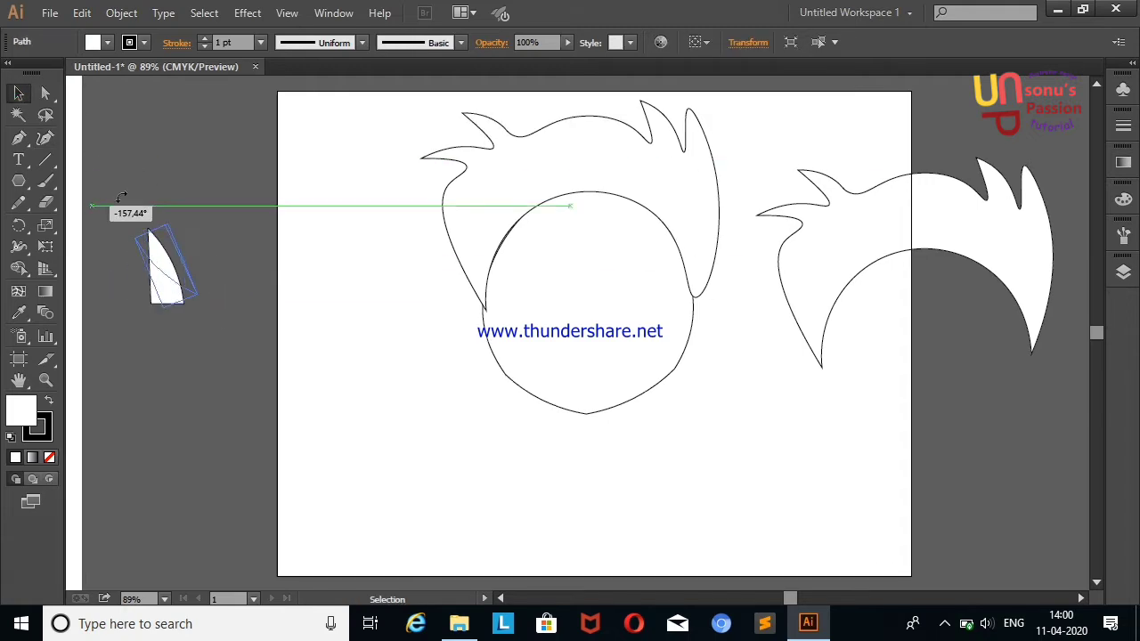
{"action": "left_click", "coordinate": [163, 194]}
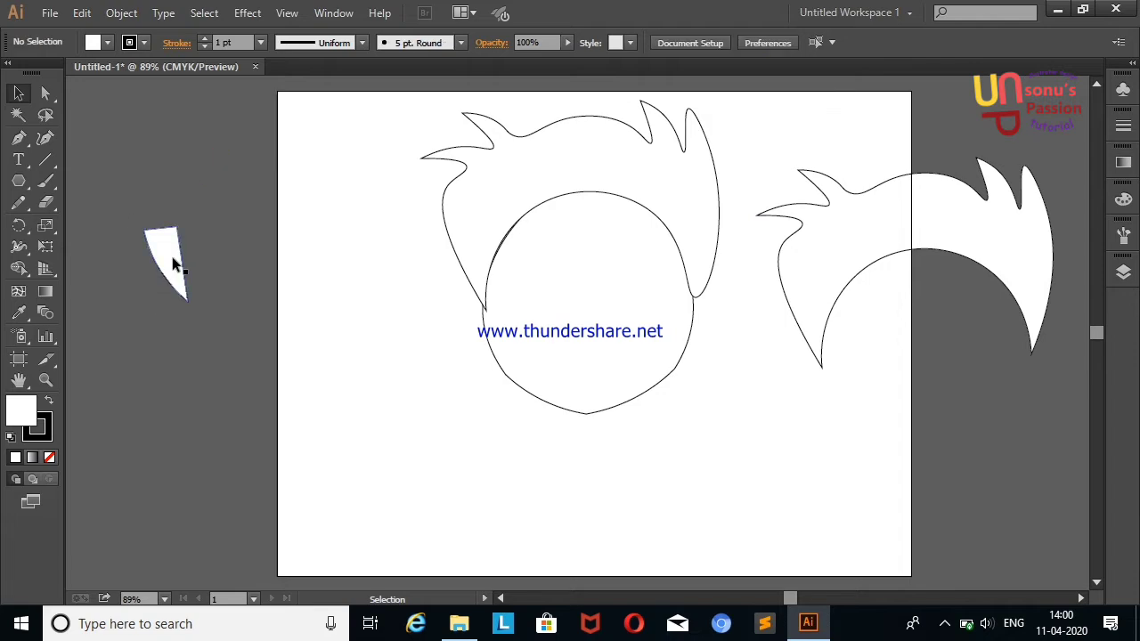
Duplicate the strand to its right and pull the copy's lower tip into a crescent hook.
{"action": "left_click_drag", "start_coordinate": [172, 256], "coordinate": [210, 250]}
{"action": "left_click", "coordinate": [162, 196]}
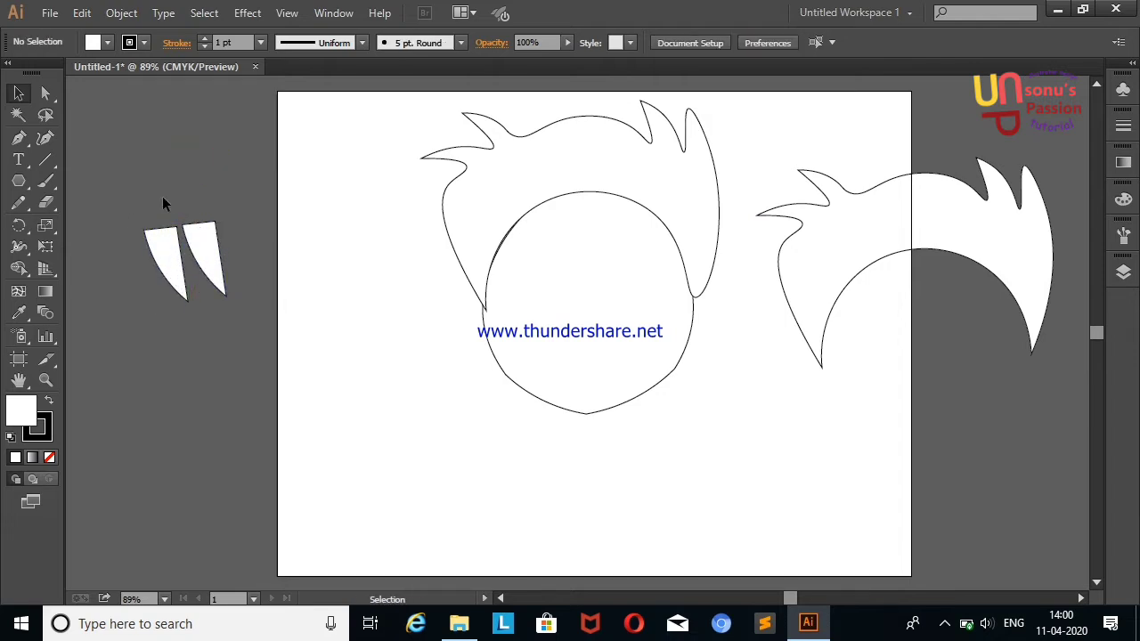
{"action": "left_click", "coordinate": [218, 254]}
{"action": "key", "text": "shift+grave"}
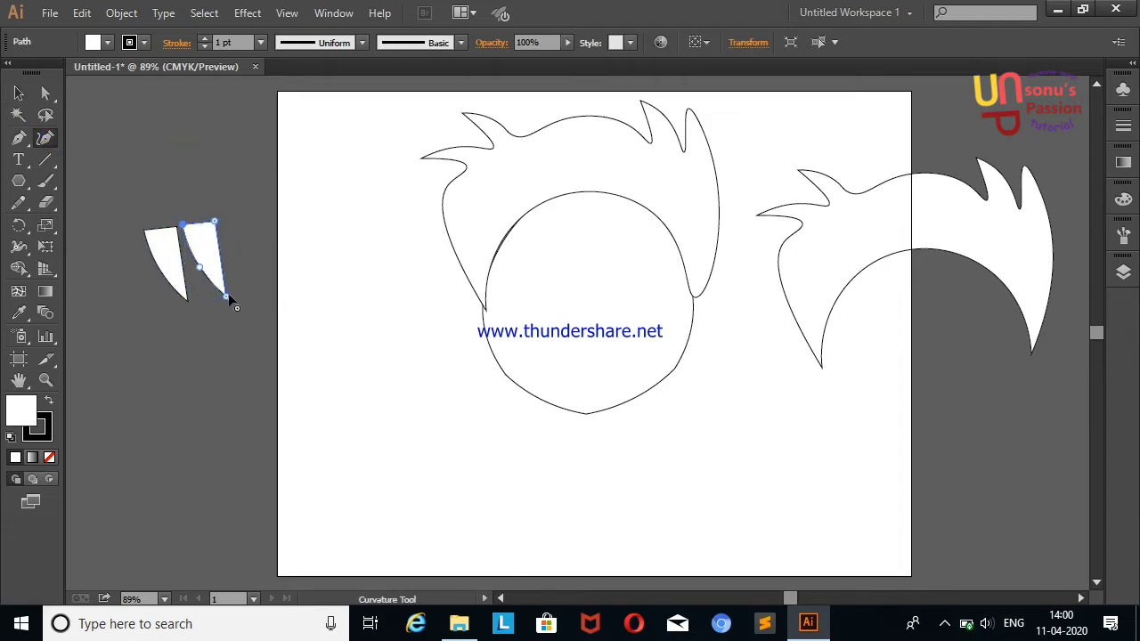
{"action": "left_click", "coordinate": [245, 275]}
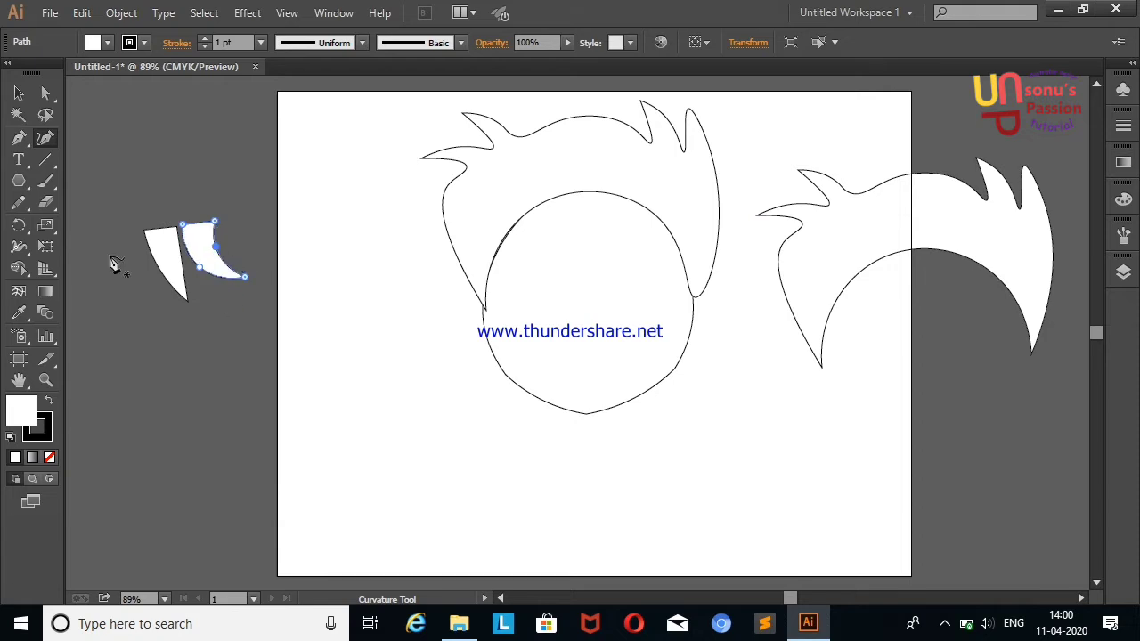
{"action": "left_click", "coordinate": [19, 93]}
{"action": "left_click", "coordinate": [143, 160]}
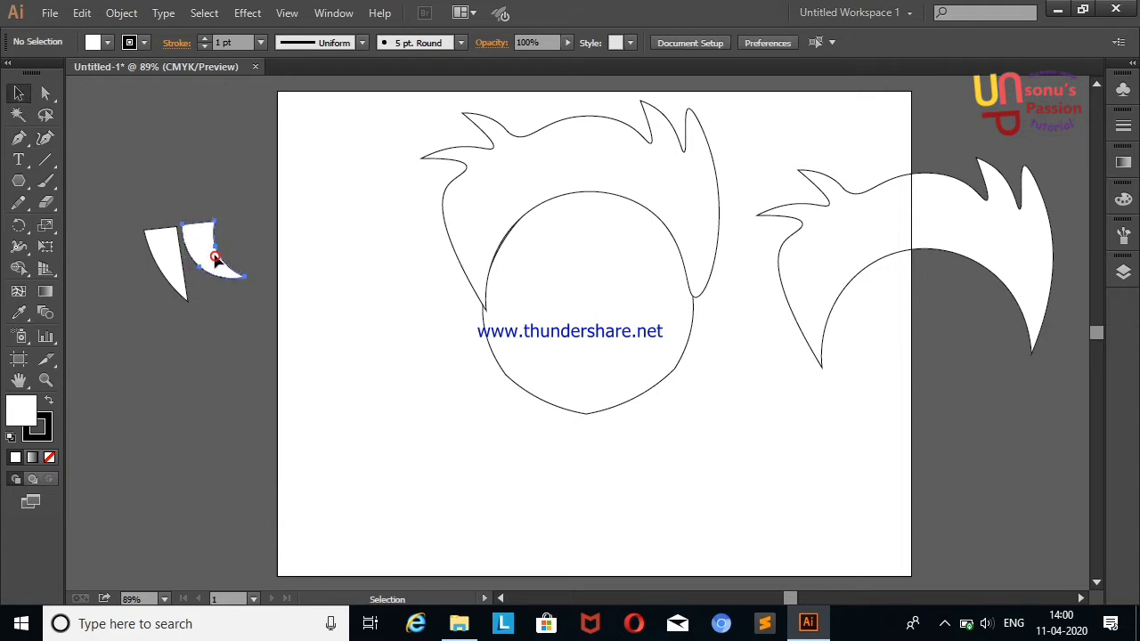
{"action": "right_click", "coordinate": [214, 257]}
{"action": "mouse_move", "coordinate": [269, 488]}
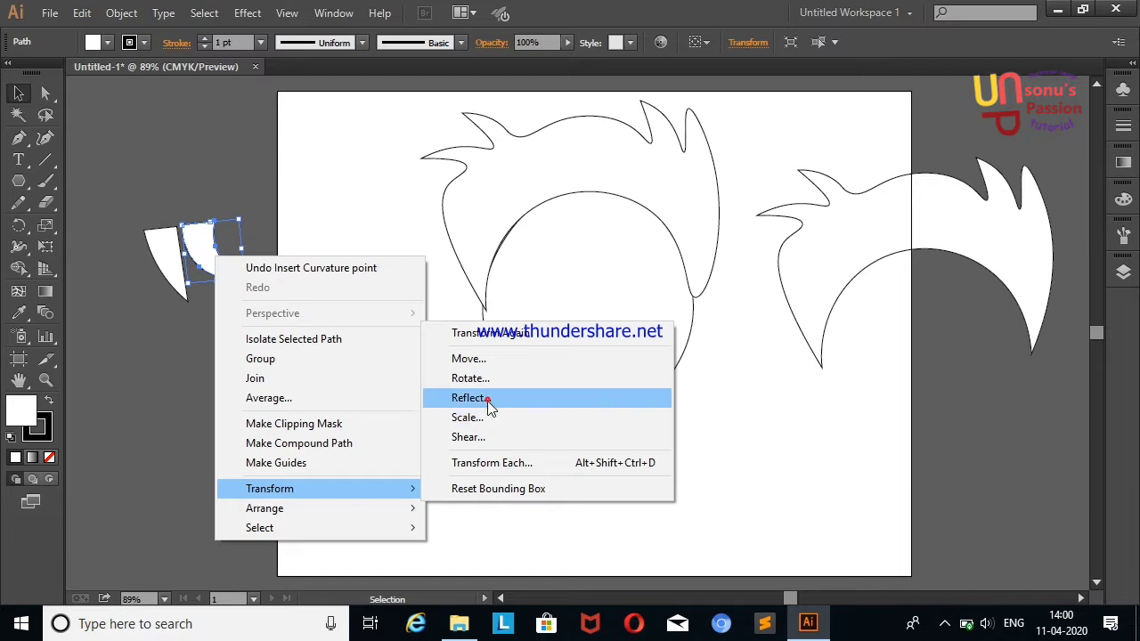
Reflect-copy the crescent, slide the copy right and reshape its lower point.
{"action": "left_click", "coordinate": [489, 398]}
{"action": "left_click", "coordinate": [483, 418]}
{"action": "left_click_drag", "start_coordinate": [227, 248], "coordinate": [284, 248]}
{"action": "left_click", "coordinate": [46, 137]}
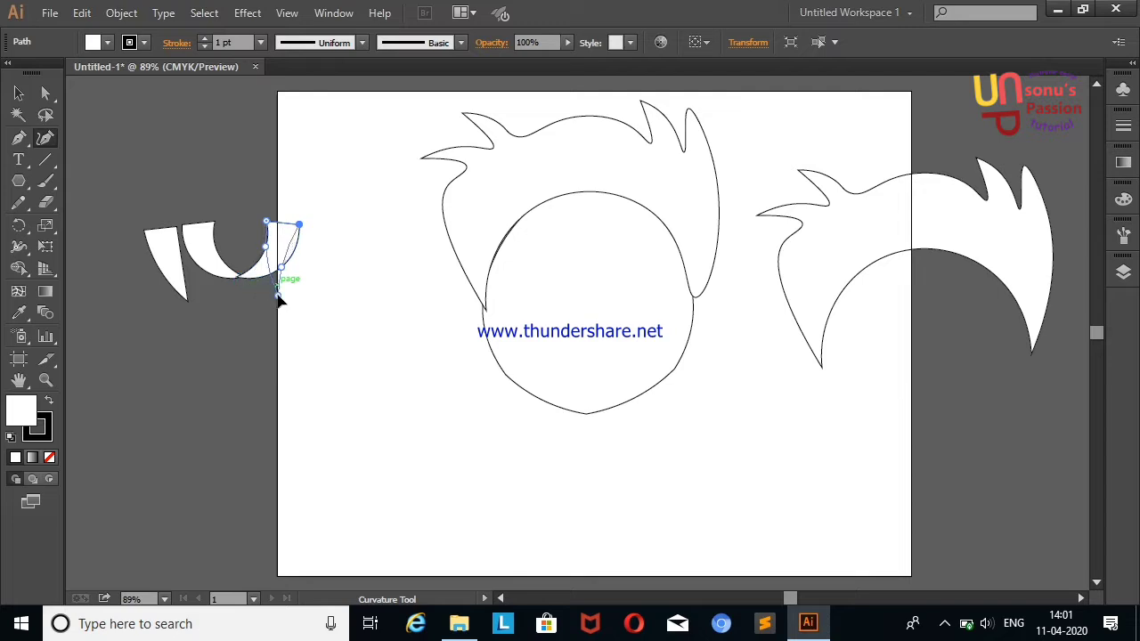
{"action": "left_click", "coordinate": [252, 297]}
Nudge and tilt the rightmost strand, reshape the middle one and shrink the leftmost.
{"action": "left_click", "coordinate": [19, 92]}
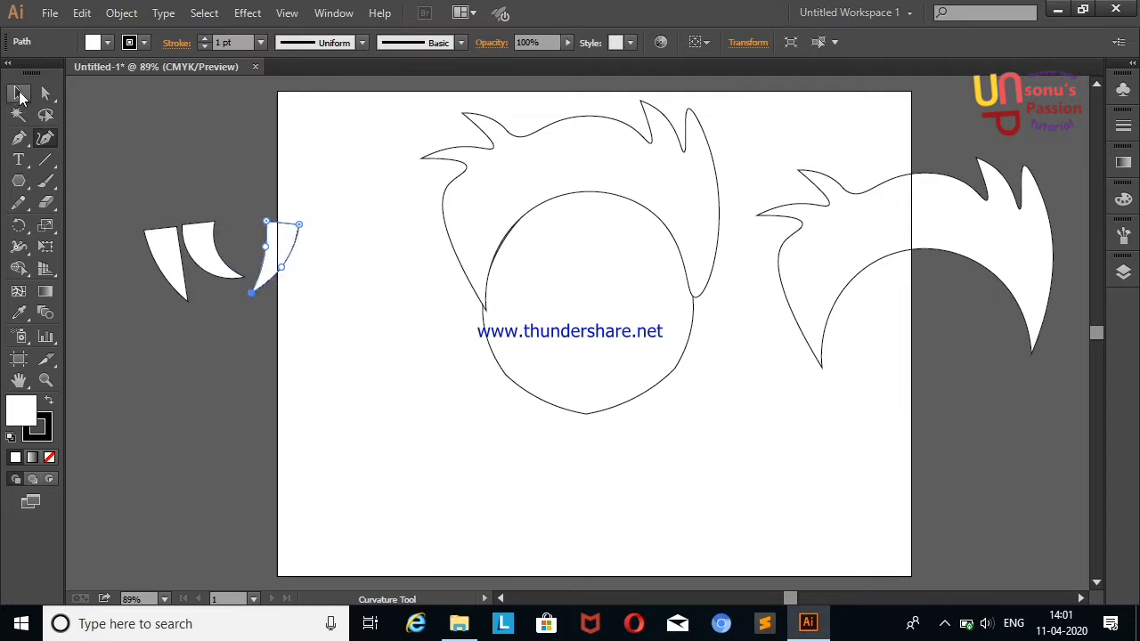
{"action": "left_click", "coordinate": [279, 175]}
{"action": "left_click_drag", "start_coordinate": [282, 233], "coordinate": [264, 233]}
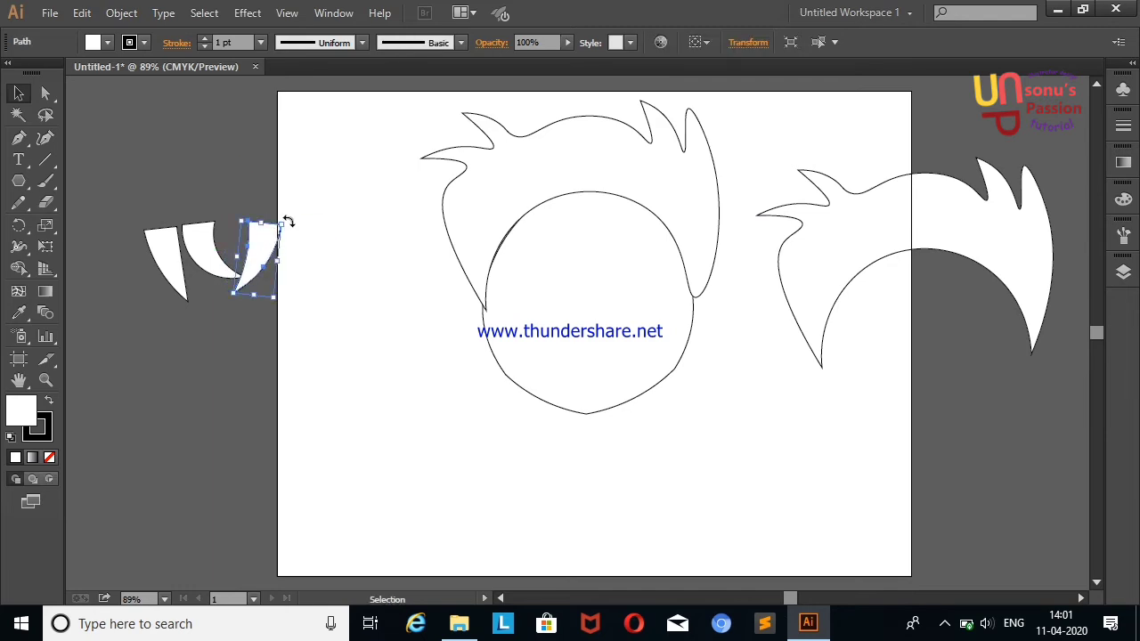
{"action": "mouse_move", "coordinate": [285, 229]}
{"action": "left_mouse_down"}
{"action": "mouse_move", "coordinate": [287, 216]}
{"action": "mouse_move", "coordinate": [264, 239]}
{"action": "left_mouse_up"}
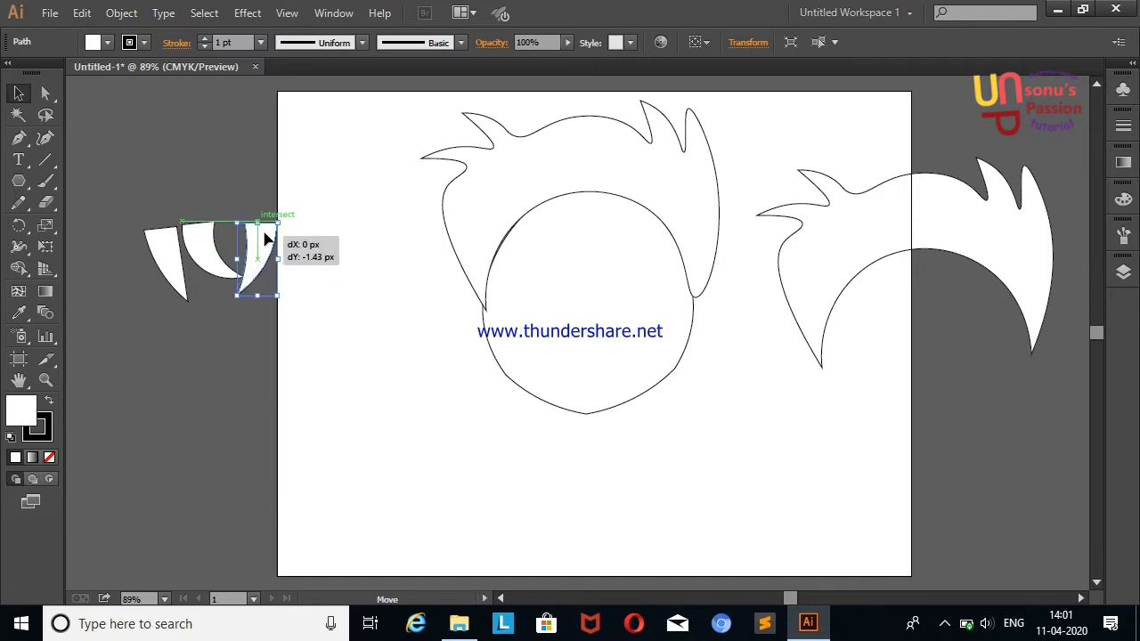
{"action": "left_click", "coordinate": [210, 169]}
{"action": "left_click", "coordinate": [223, 255]}
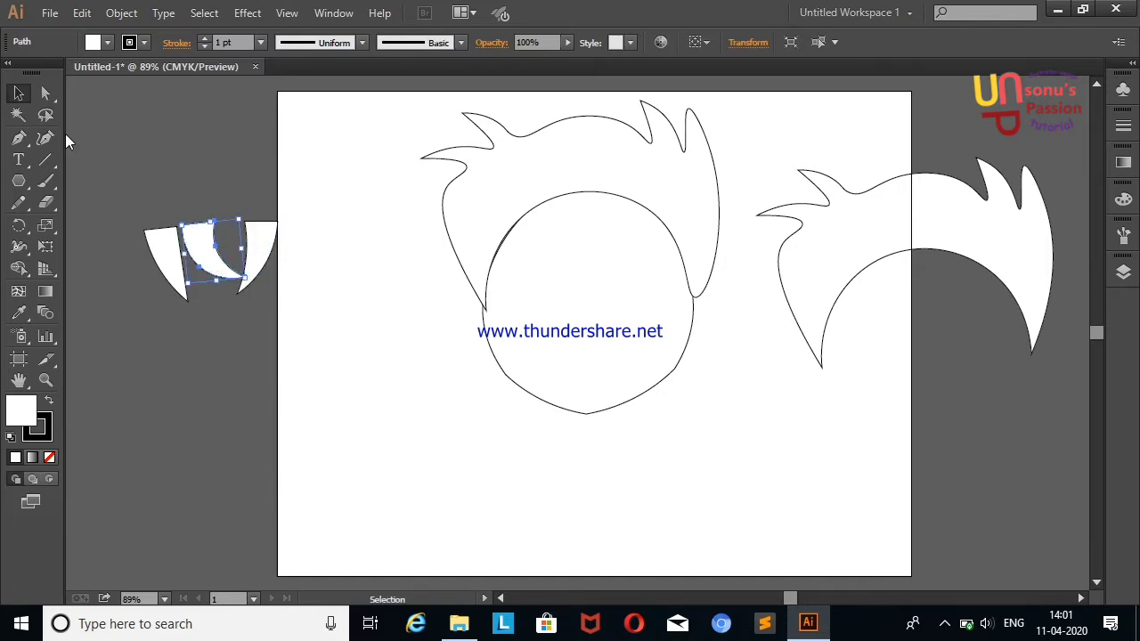
{"action": "left_click", "coordinate": [46, 137]}
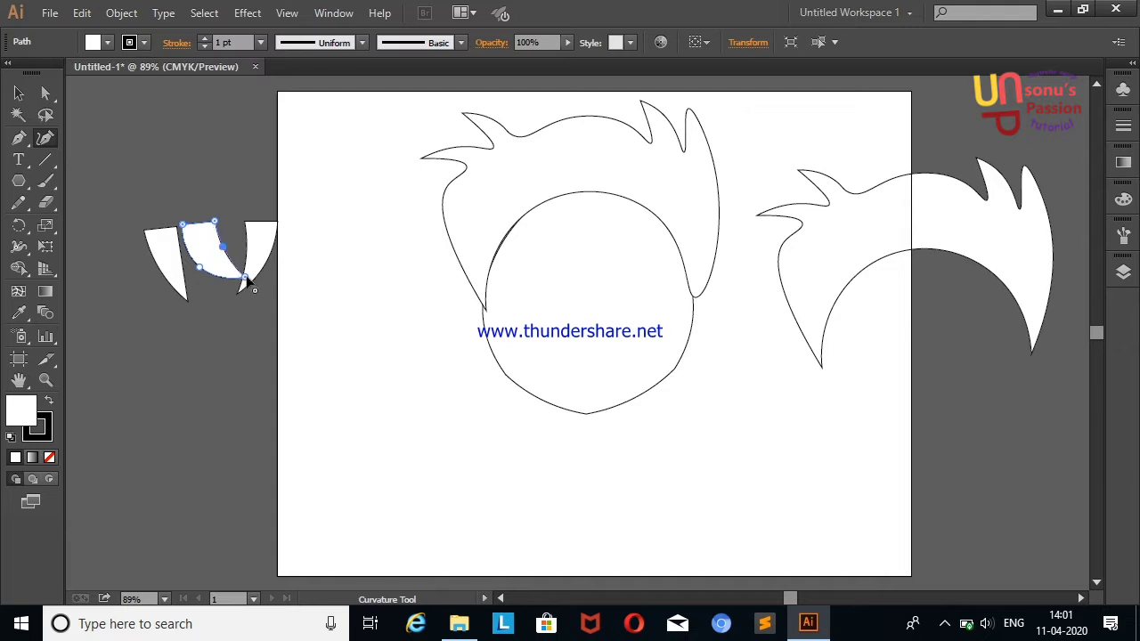
{"action": "key", "text": "v"}
{"action": "left_click", "coordinate": [214, 194]}
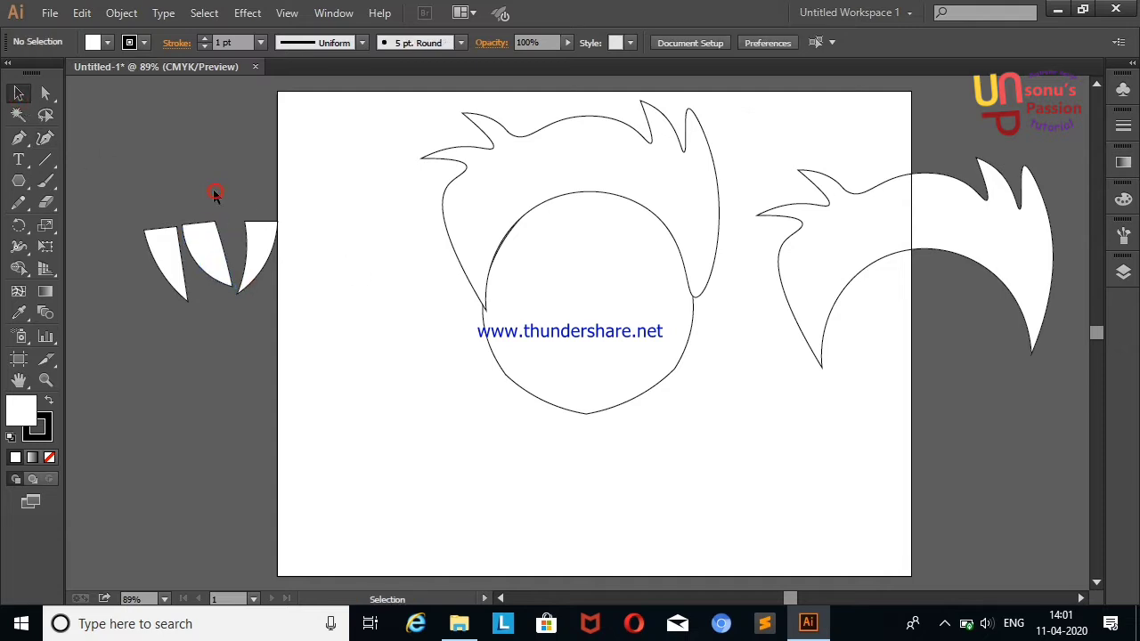
{"action": "left_click", "coordinate": [162, 260]}
{"action": "left_click_drag", "start_coordinate": [189, 301], "coordinate": [176, 281]}
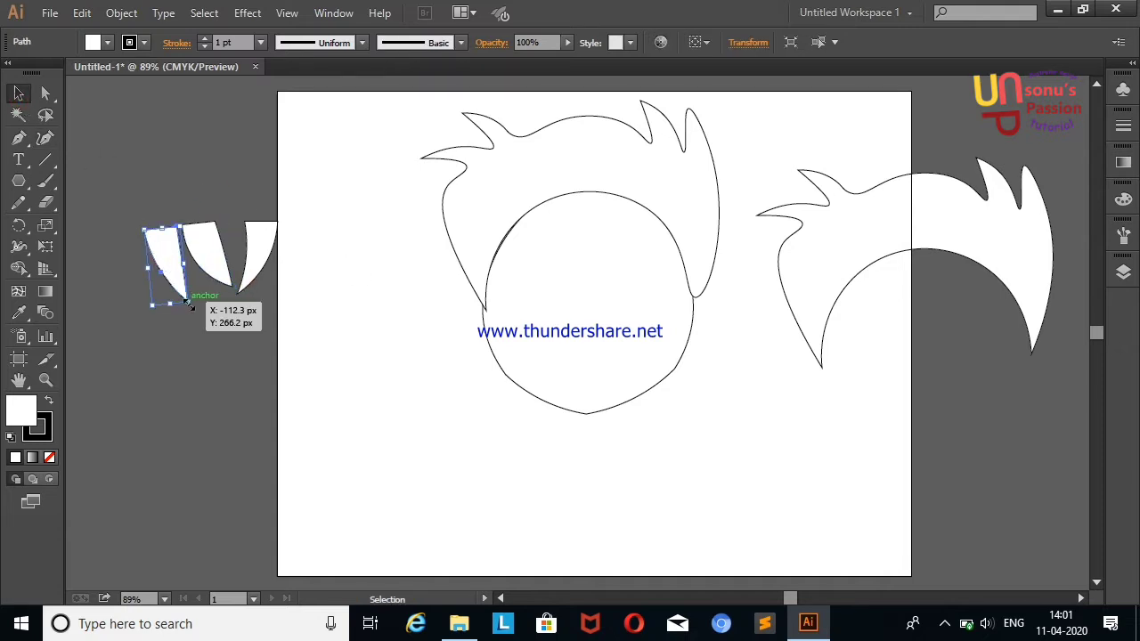
Mirror-copy the left strand to the row's right end and move all four strands onto the right-hand hair.
{"action": "right_click", "coordinate": [159, 245]}
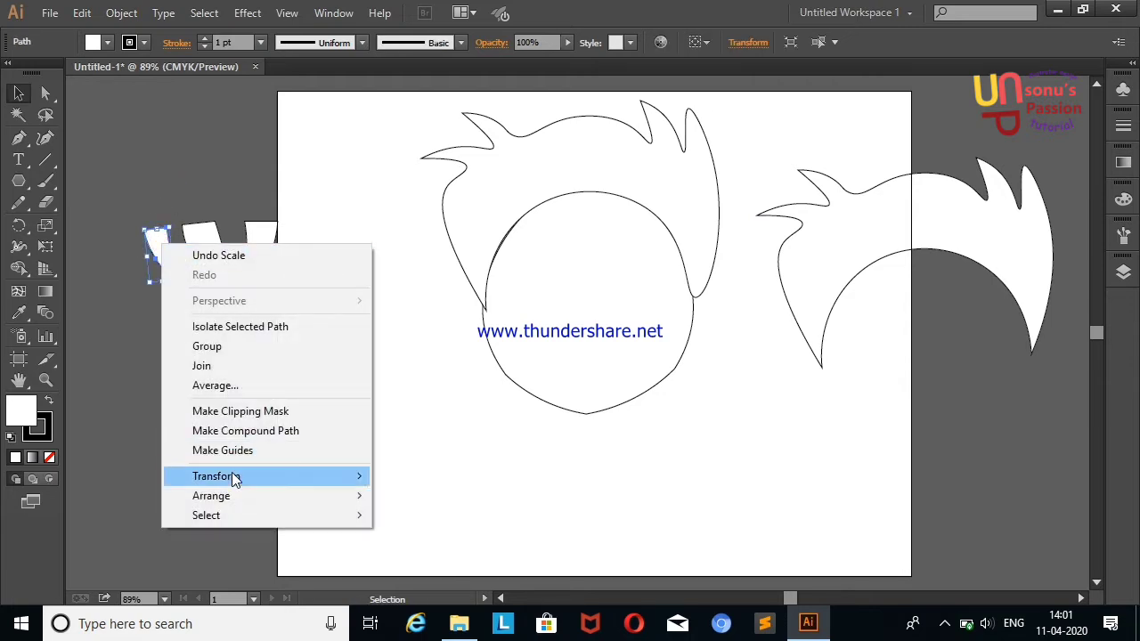
{"action": "left_click", "coordinate": [472, 384]}
{"action": "left_click", "coordinate": [573, 421]}
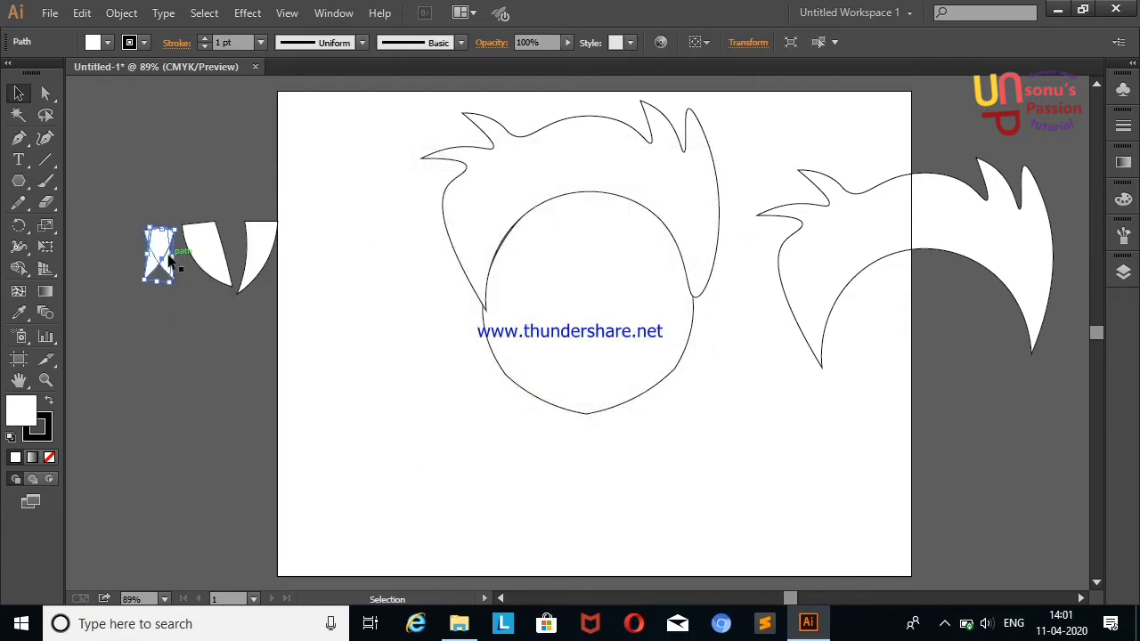
{"action": "left_click_drag", "start_coordinate": [160, 253], "coordinate": [299, 253]}
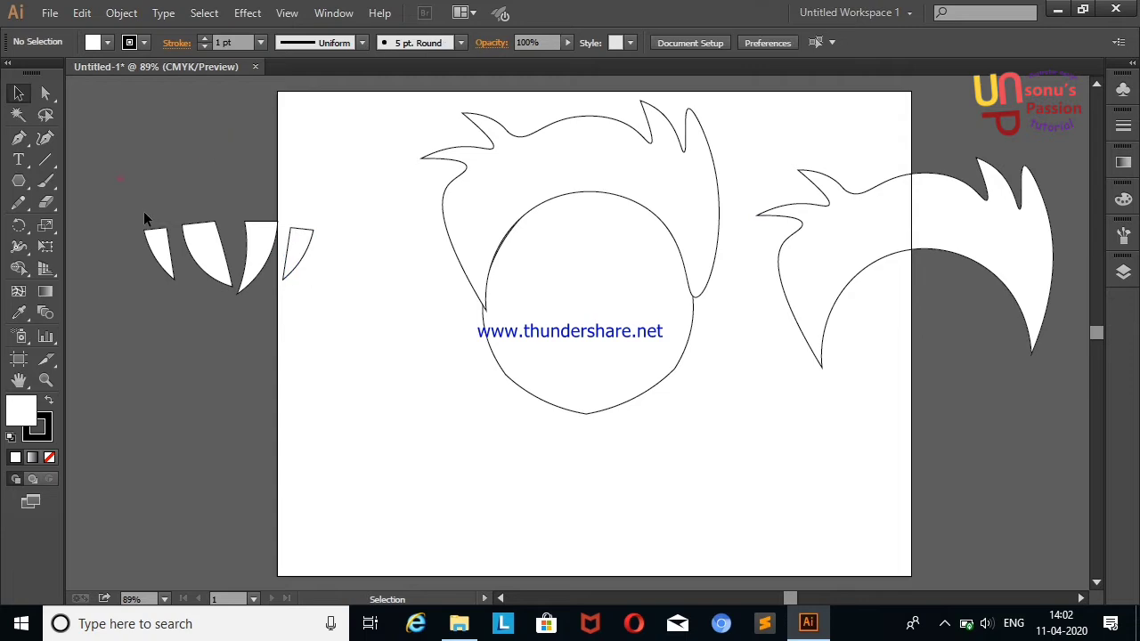
{"action": "left_click_drag", "start_coordinate": [144, 211], "coordinate": [316, 295]}
{"action": "mouse_move", "coordinate": [273, 223]}
{"action": "left_mouse_down"}
{"action": "mouse_move", "coordinate": [948, 310]}
{"action": "mouse_move", "coordinate": [949, 270]}
{"action": "left_mouse_up"}
Merge the four fringe strands into the copied hair with the Shape Builder Tool.
{"action": "left_click", "coordinate": [963, 459]}
{"action": "left_click_drag", "start_coordinate": [793, 113], "coordinate": [984, 325]}
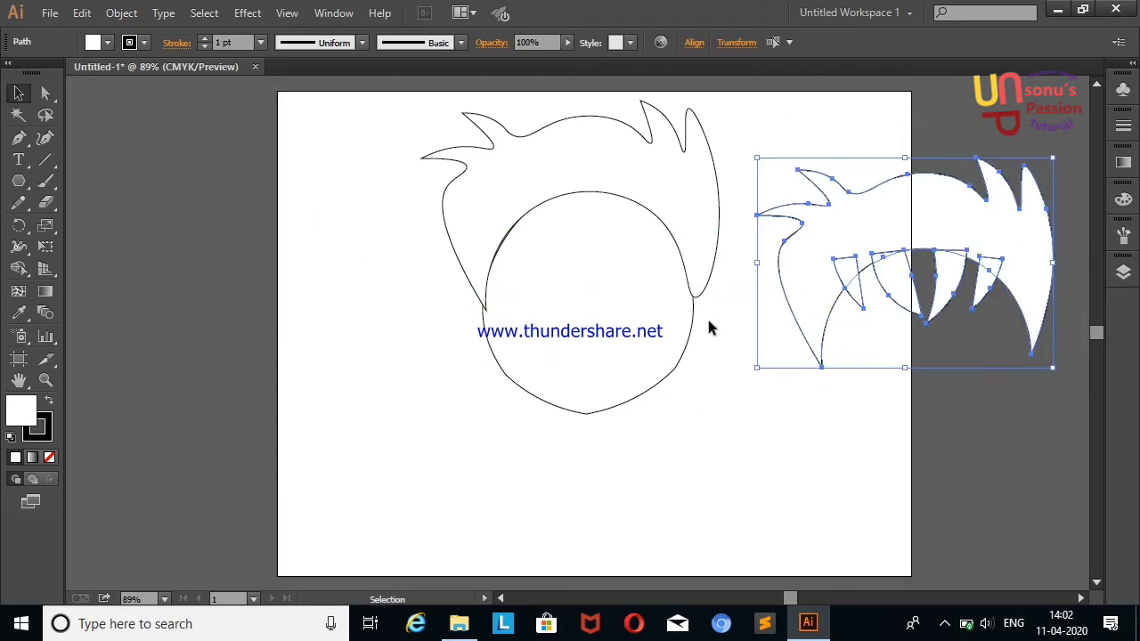
{"action": "left_click", "coordinate": [19, 268]}
{"action": "left_click_drag", "start_coordinate": [840, 217], "coordinate": [853, 298]}
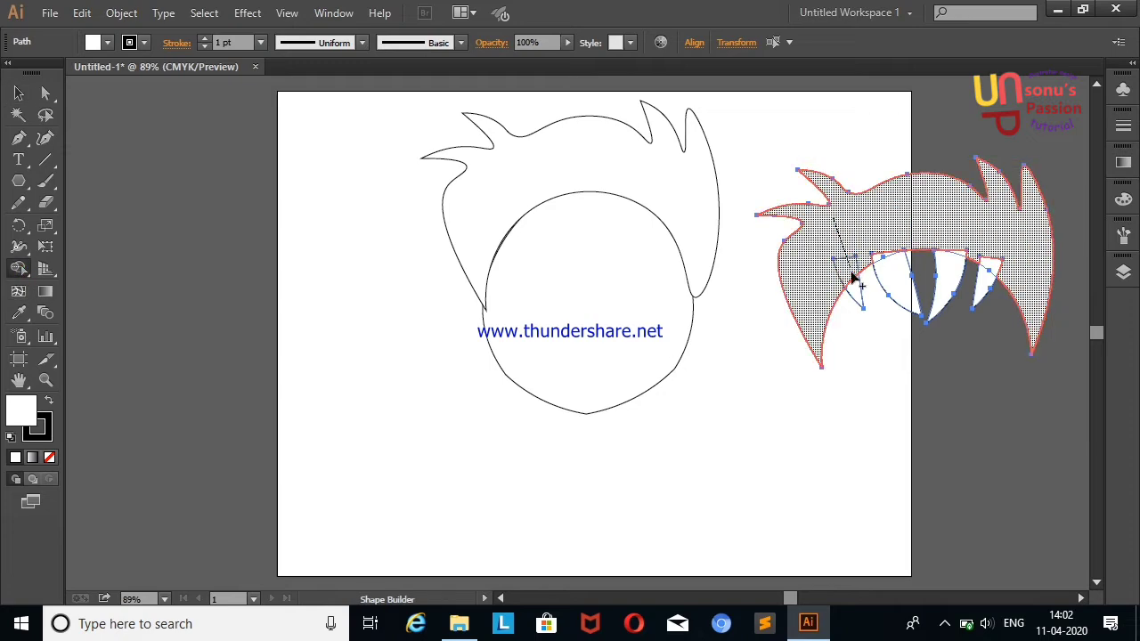
{"action": "mouse_move", "coordinate": [895, 204]}
{"action": "left_mouse_down"}
{"action": "mouse_move", "coordinate": [991, 240]}
{"action": "mouse_move", "coordinate": [941, 257]}
{"action": "left_mouse_up"}
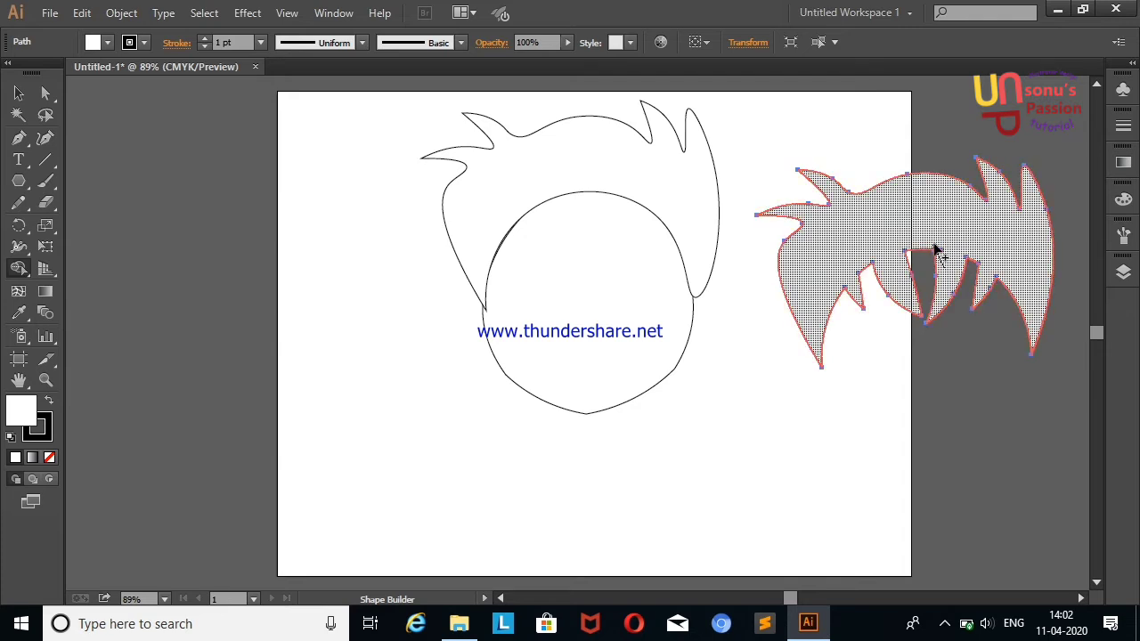
{"action": "left_click_drag", "start_coordinate": [949, 223], "coordinate": [939, 261]}
{"action": "key", "text": "v"}
Position the fringed hair over the head and delete the leftover hair piece on the left.
{"action": "left_click", "coordinate": [232, 129]}
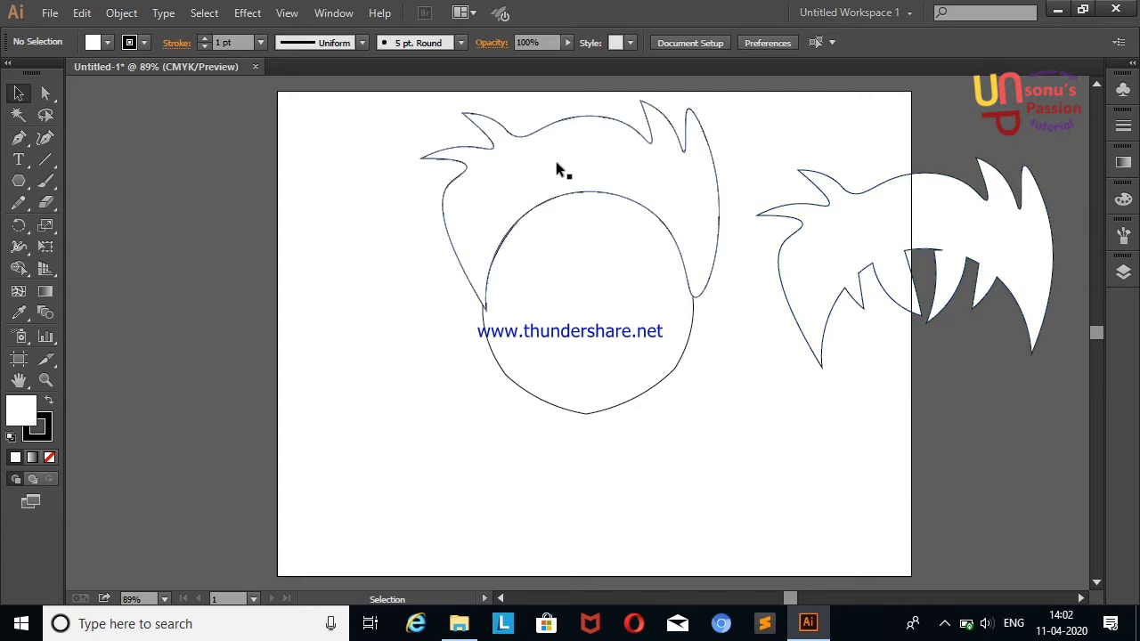
{"action": "left_click_drag", "start_coordinate": [559, 169], "coordinate": [84, 300]}
{"action": "left_click_drag", "start_coordinate": [938, 223], "coordinate": [561, 174]}
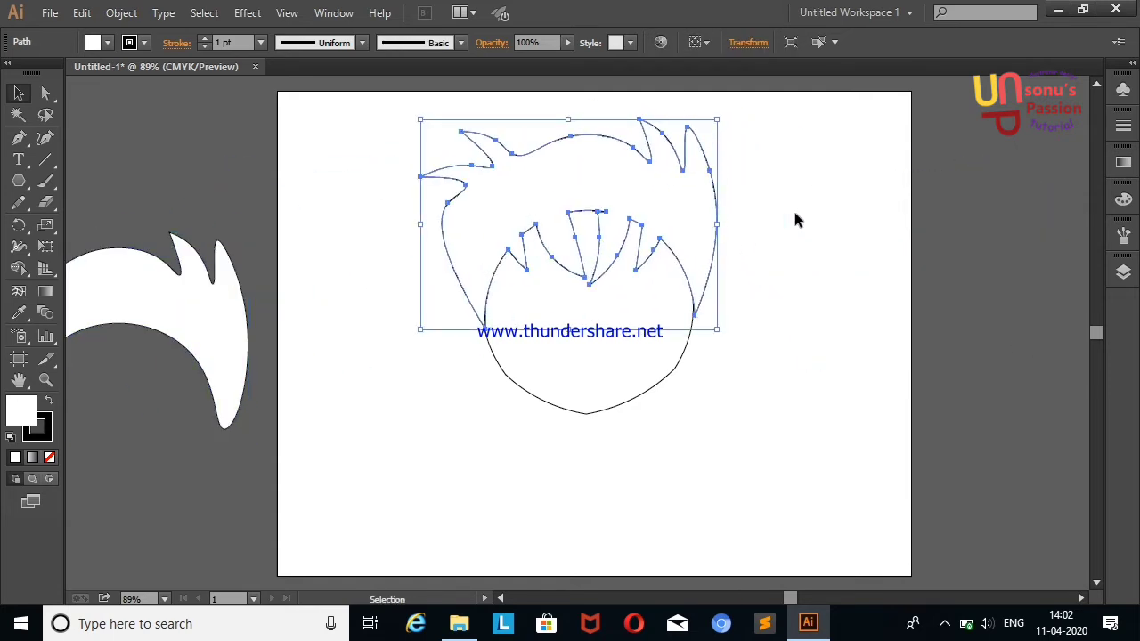
{"action": "left_click", "coordinate": [797, 219]}
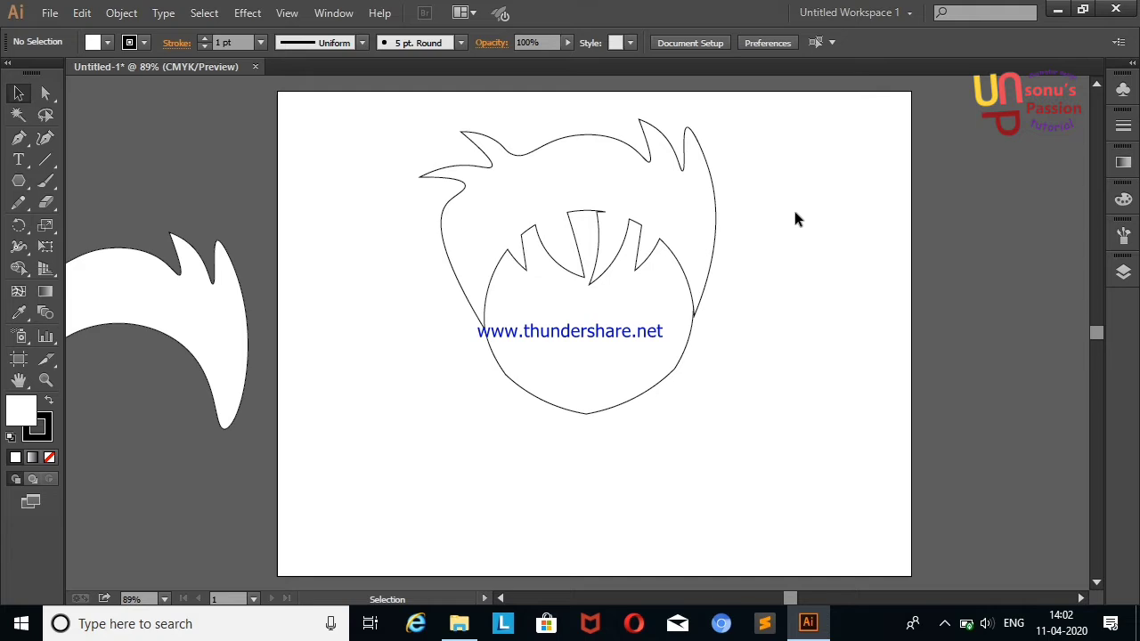
{"action": "left_click", "coordinate": [160, 279]}
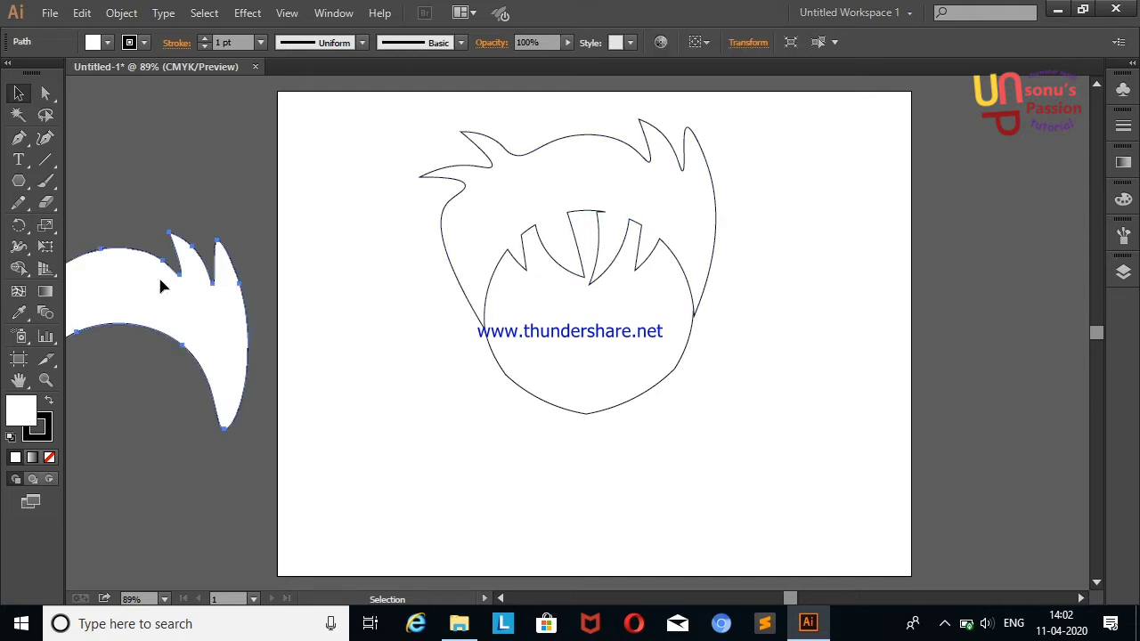
{"action": "key", "text": "Delete"}
Draw a small ellipse, reshape it into an egg and move it to the face's left side.
{"action": "left_click", "coordinate": [18, 181]}
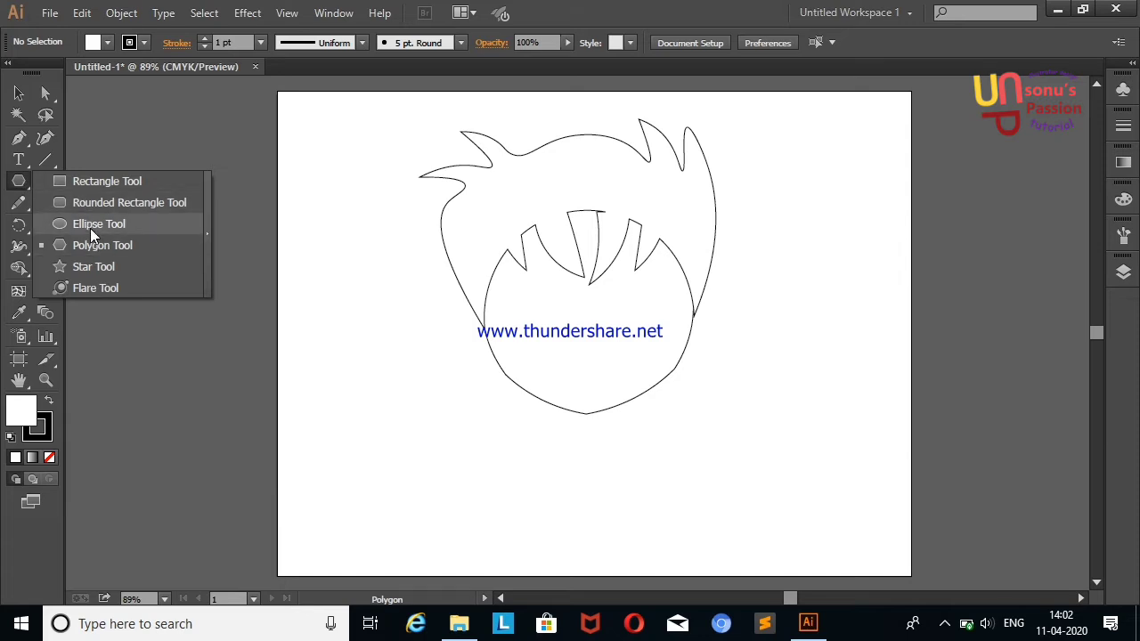
{"action": "left_click", "coordinate": [90, 223]}
{"action": "left_click_drag", "start_coordinate": [185, 204], "coordinate": [237, 276]}
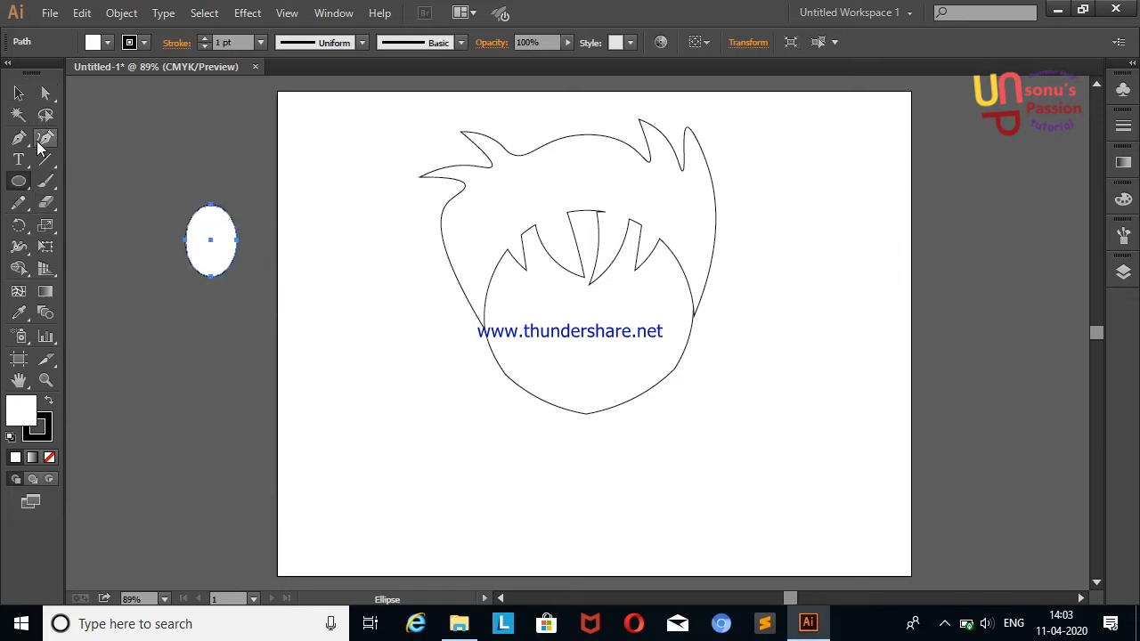
{"action": "left_click", "coordinate": [43, 140]}
{"action": "left_click_drag", "start_coordinate": [211, 204], "coordinate": [221, 210]}
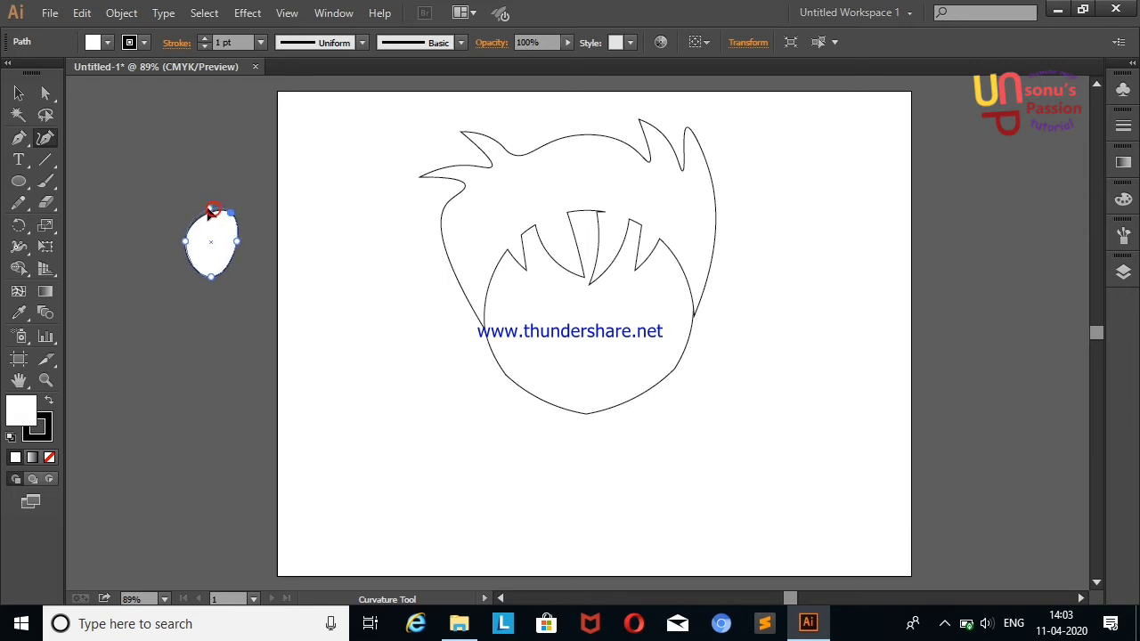
{"action": "left_click", "coordinate": [18, 92]}
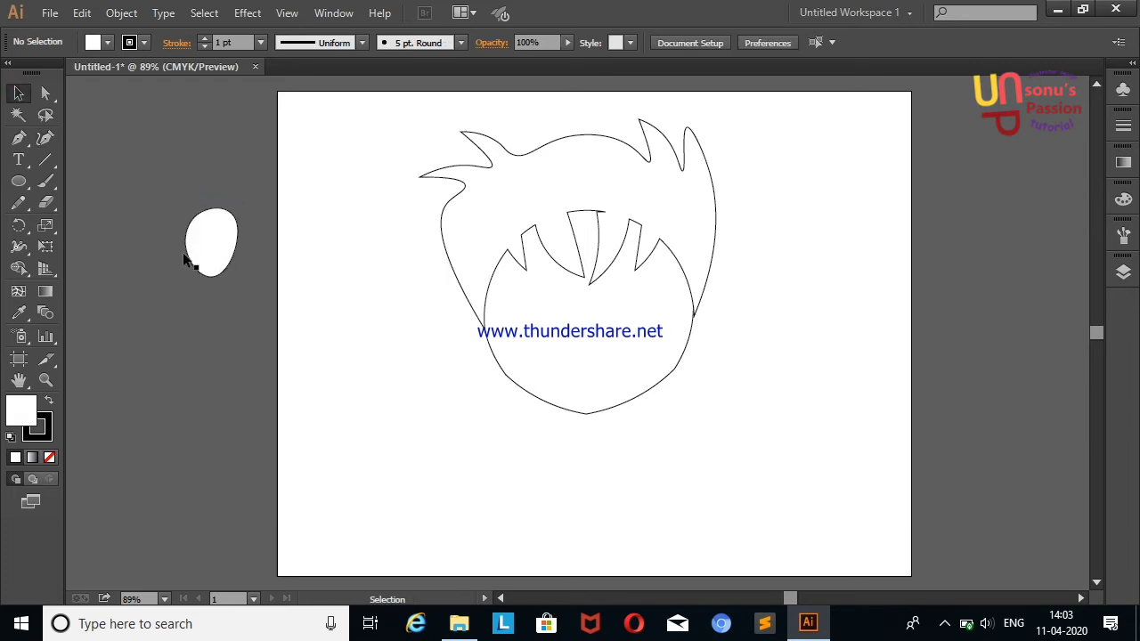
{"action": "left_click_drag", "start_coordinate": [188, 249], "coordinate": [491, 335]}
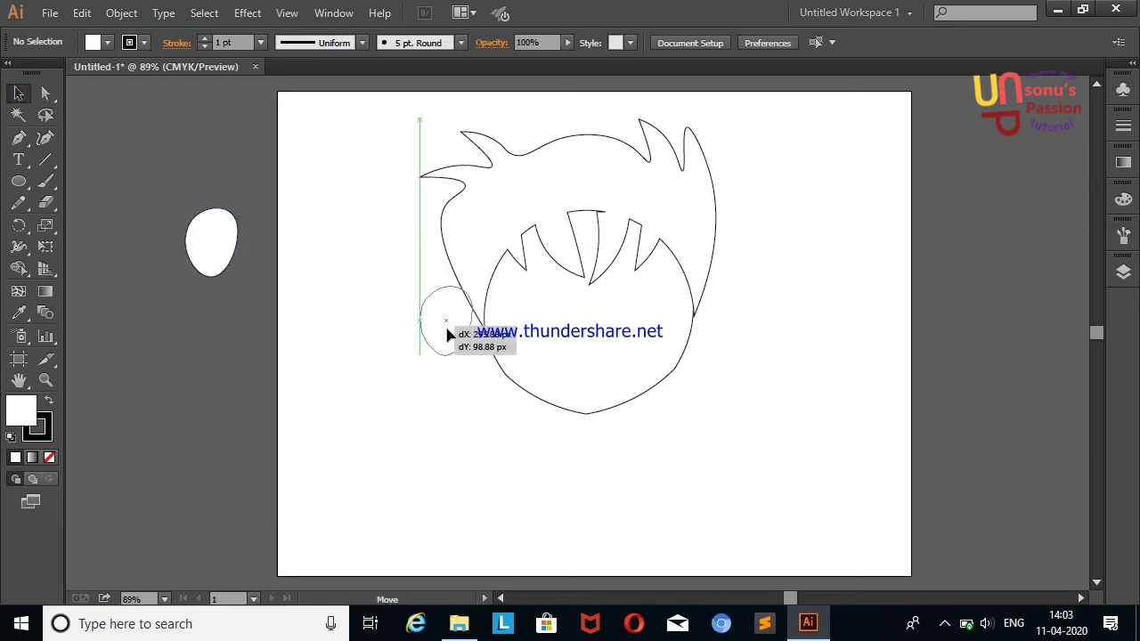
Make a mirrored copy of the left ear with Transform > Reflect.
{"action": "left_click", "coordinate": [1122, 272]}
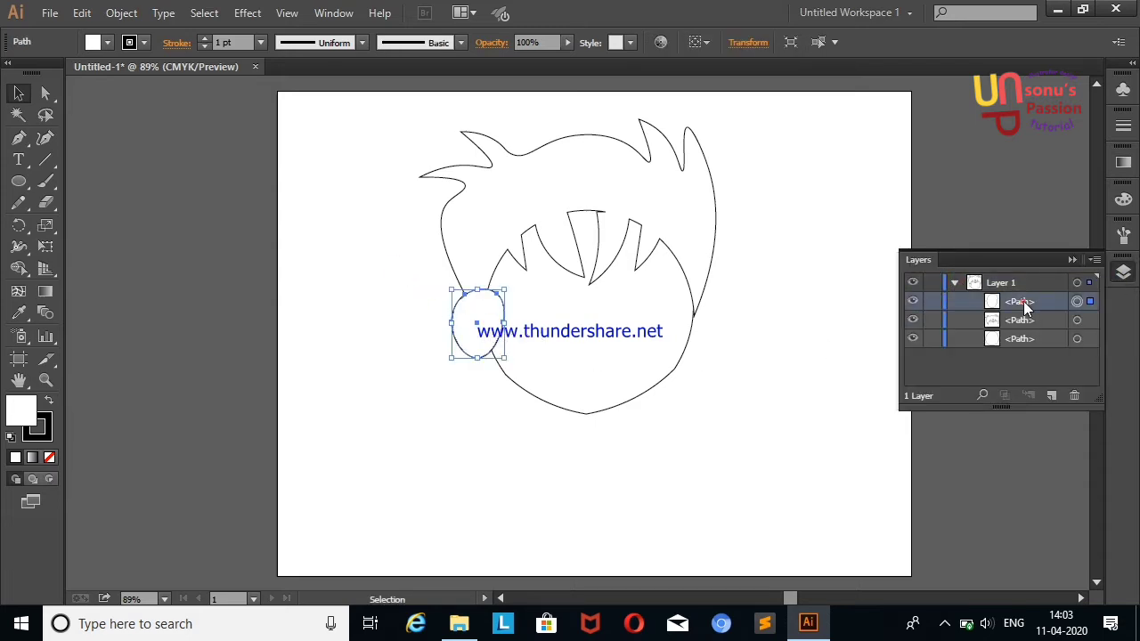
{"action": "left_click", "coordinate": [1071, 259]}
{"action": "left_click", "coordinate": [823, 243]}
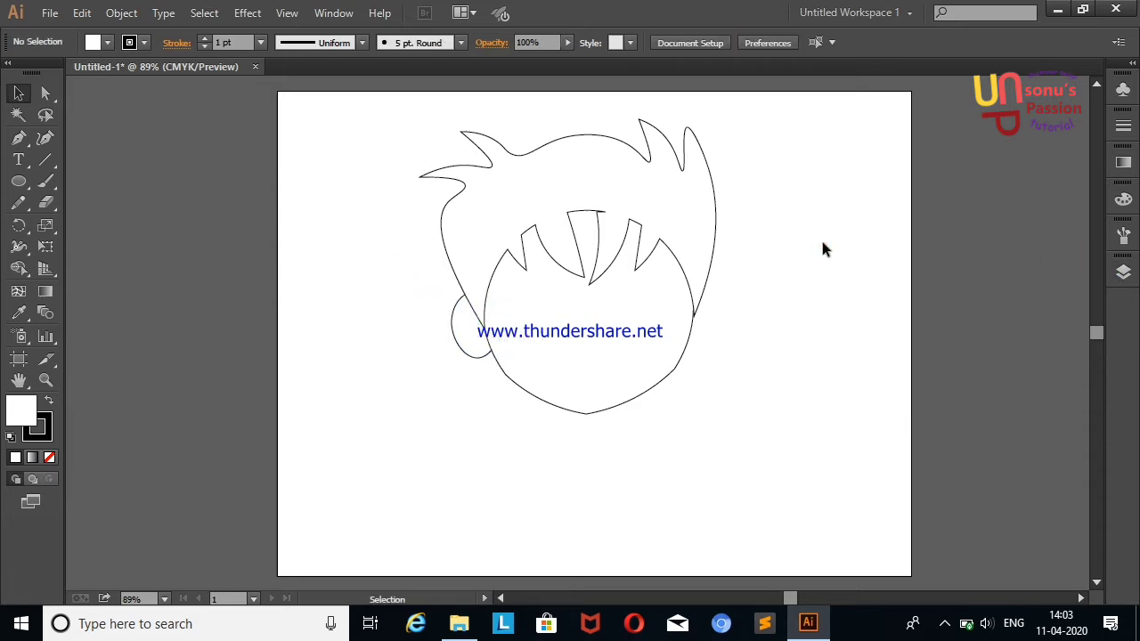
{"action": "right_click", "coordinate": [478, 327]}
{"action": "mouse_move", "coordinate": [530, 554]}
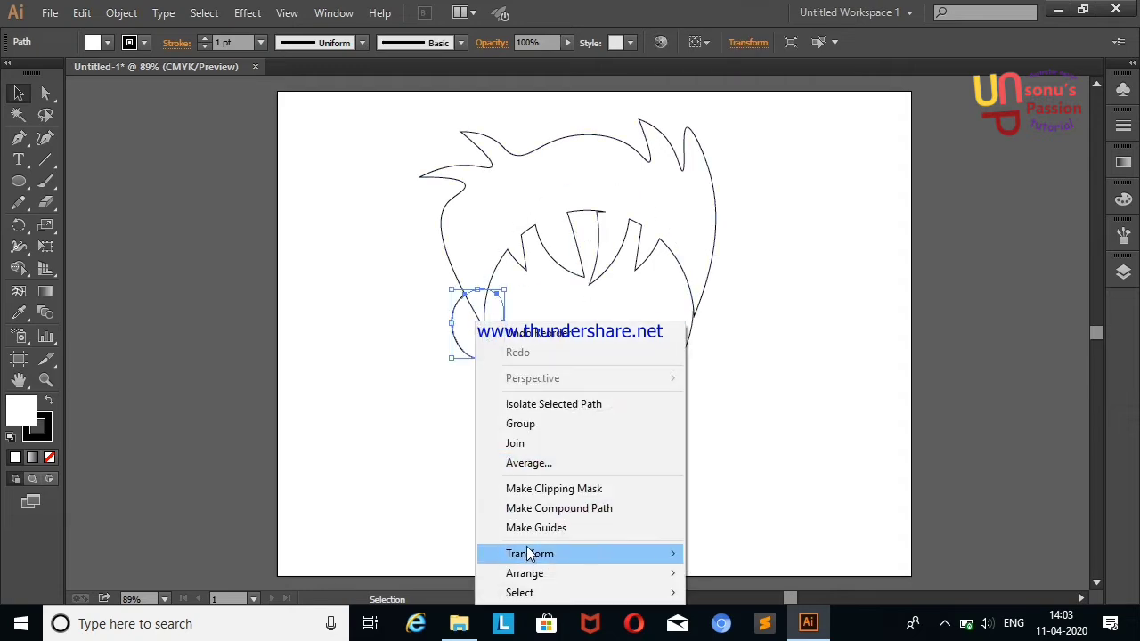
{"action": "left_click", "coordinate": [731, 462]}
{"action": "left_click", "coordinate": [477, 420]}
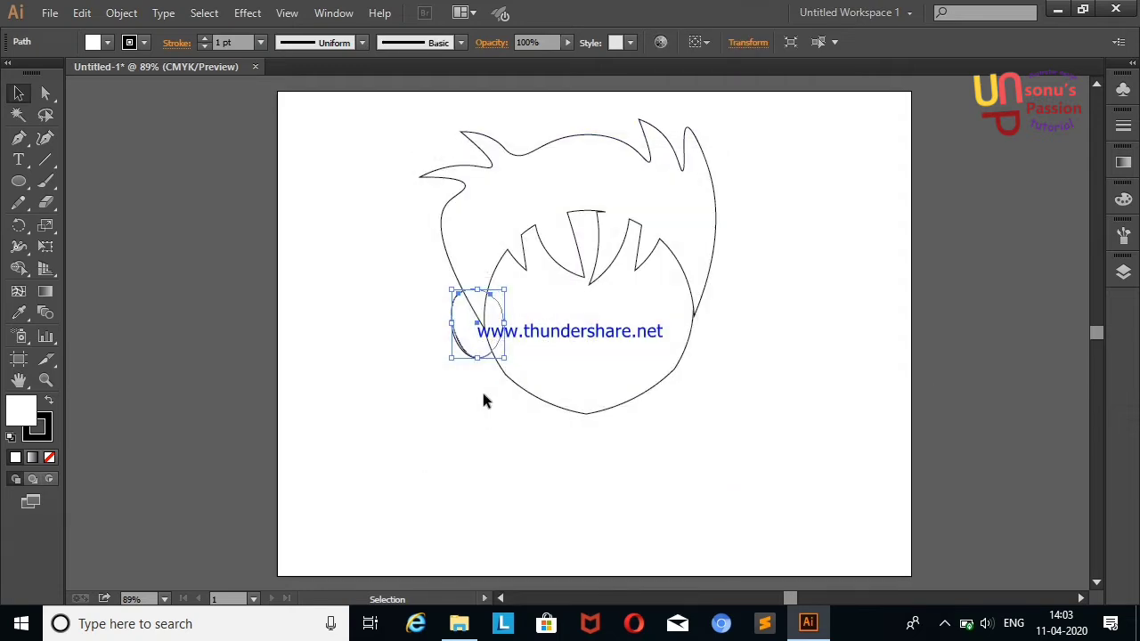
Undo an accidental hair move and place the mirrored ear on the face's right edge.
{"action": "left_click_drag", "start_coordinate": [487, 322], "coordinate": [648, 323]}
{"action": "right_click", "coordinate": [775, 116]}
{"action": "left_click", "coordinate": [944, 123]}
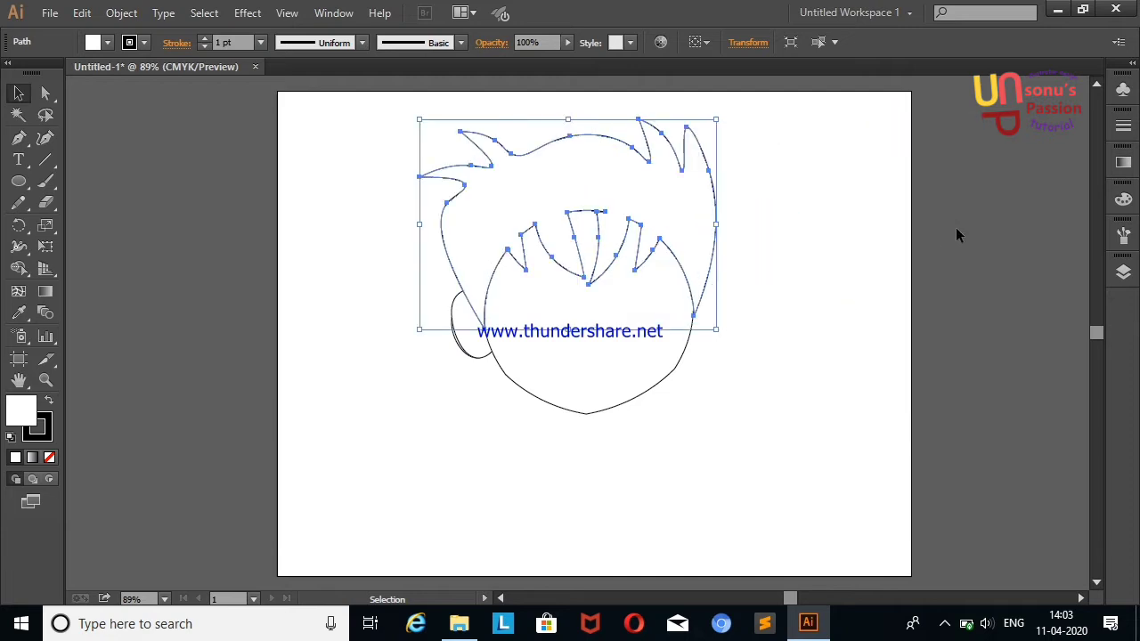
{"action": "left_click", "coordinate": [425, 401]}
{"action": "double_click", "coordinate": [466, 332]}
{"action": "left_click", "coordinate": [307, 328]}
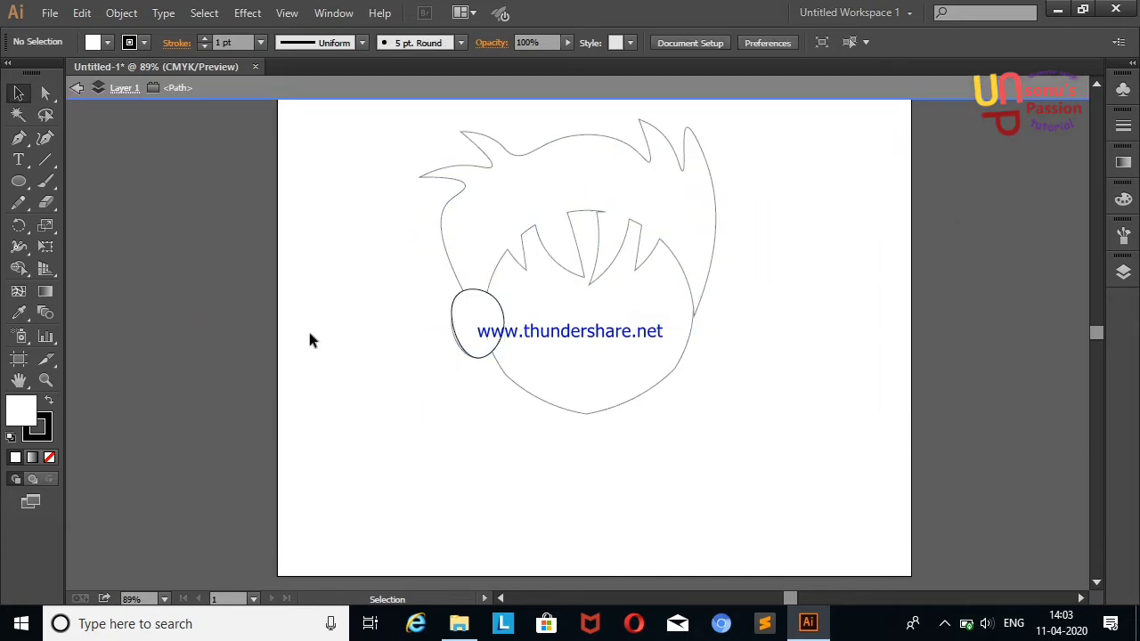
{"action": "double_click", "coordinate": [330, 310]}
{"action": "left_click_drag", "start_coordinate": [459, 328], "coordinate": [712, 318]}
{"action": "left_click", "coordinate": [756, 301]}
{"action": "left_click", "coordinate": [753, 288]}
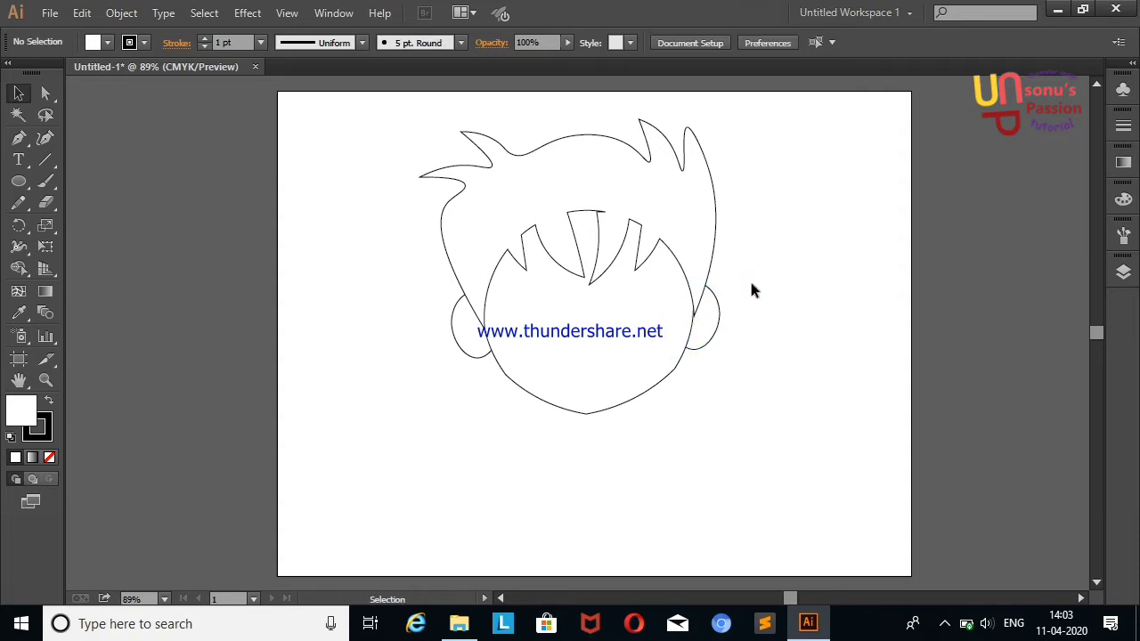
Draw a rectangle below the chin and move it to the bottom of the layer stack.
{"action": "left_click", "coordinate": [20, 183]}
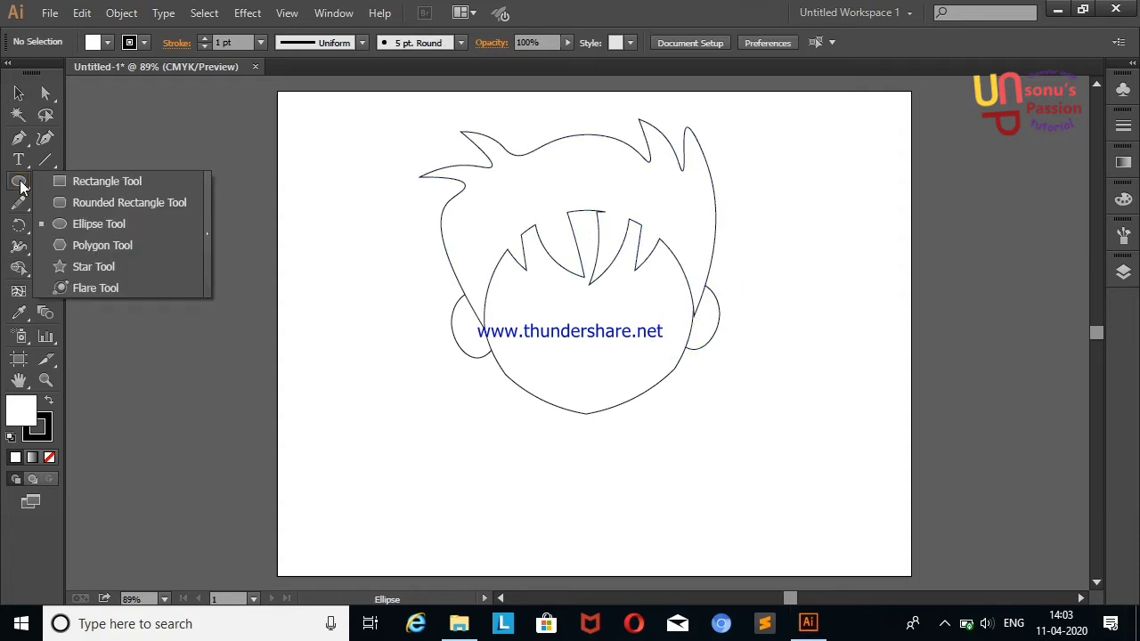
{"action": "left_click", "coordinate": [107, 180]}
{"action": "left_click_drag", "start_coordinate": [546, 402], "coordinate": [627, 493]}
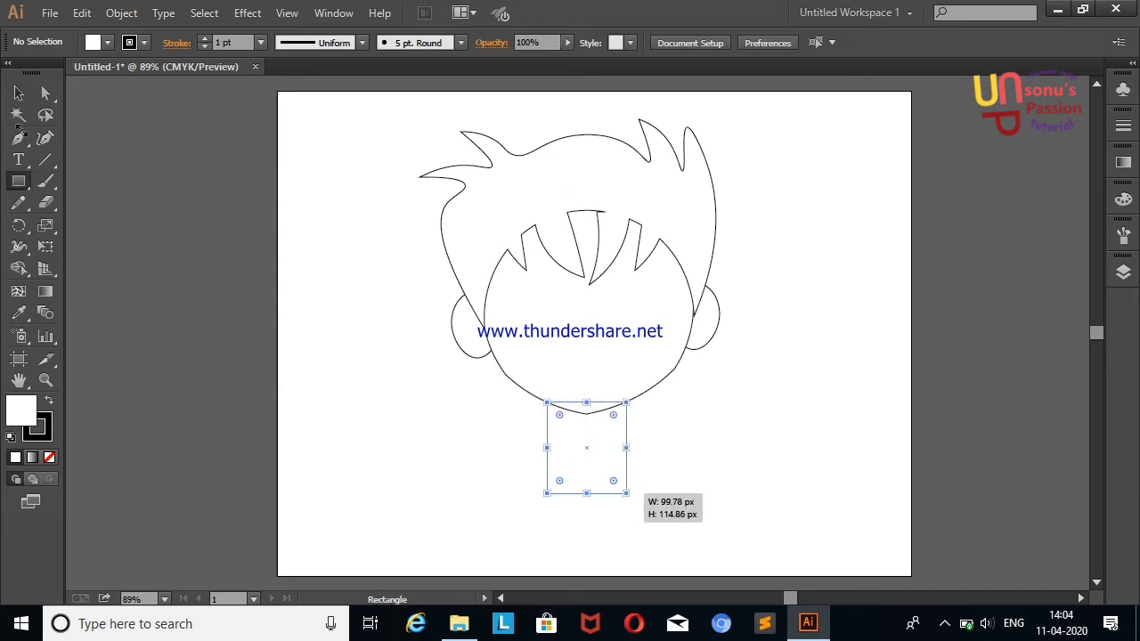
{"action": "key", "text": "v"}
{"action": "left_click_drag", "start_coordinate": [610, 413], "coordinate": [611, 413]}
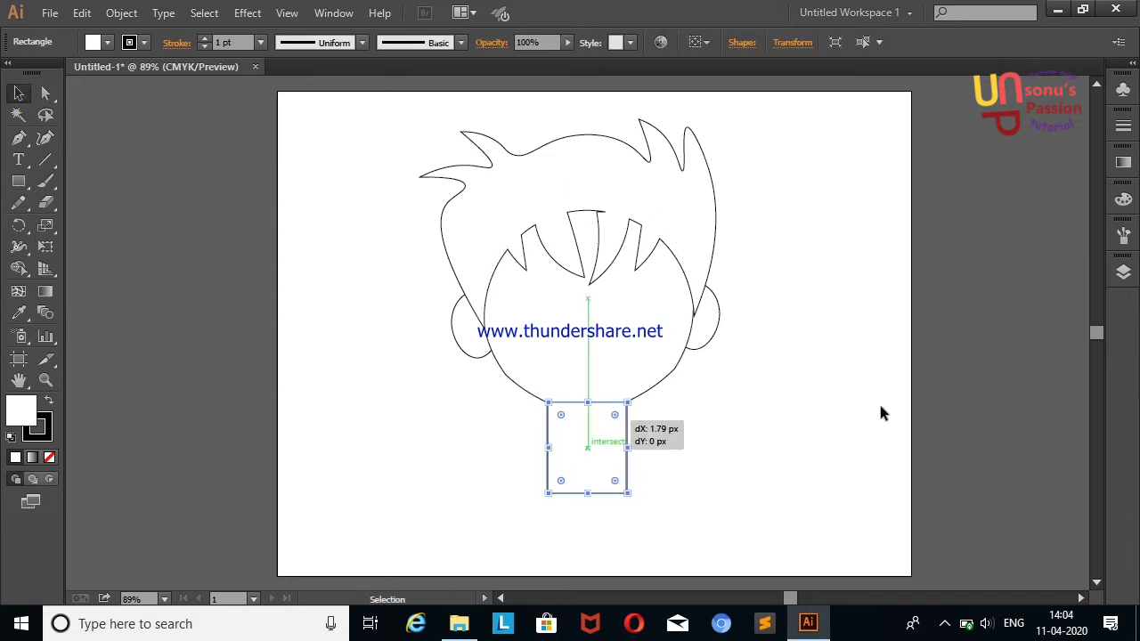
{"action": "left_click", "coordinate": [1123, 272]}
{"action": "left_click_drag", "start_coordinate": [1024, 304], "coordinate": [1038, 375]}
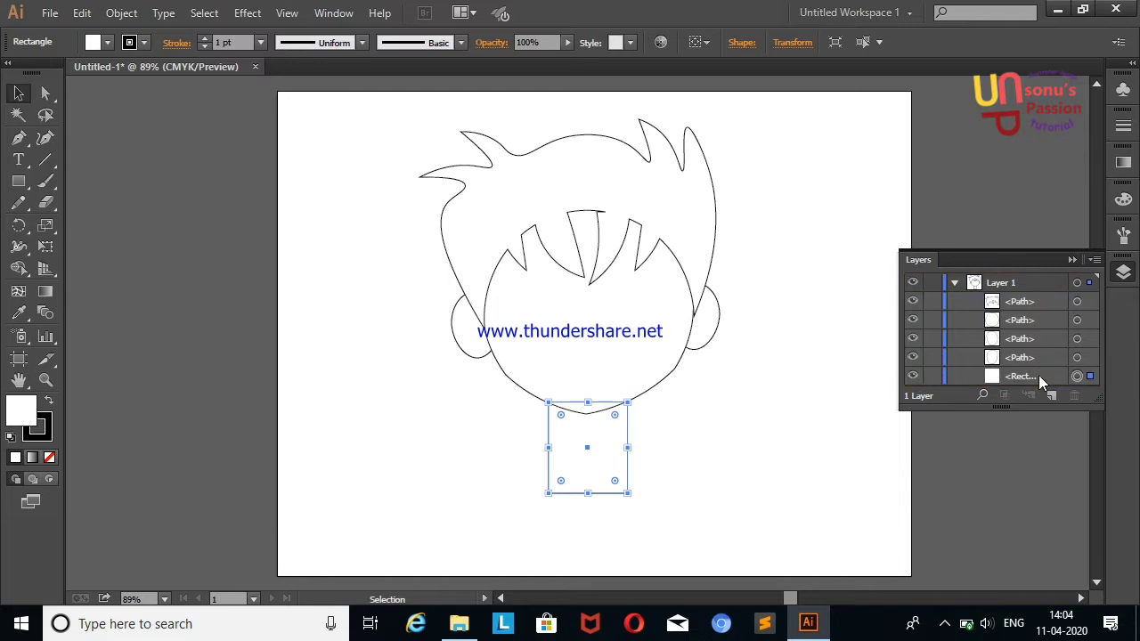
{"action": "left_click", "coordinate": [1073, 259]}
Taper the neck rectangle's sides inward with the Curvature Tool.
{"action": "left_click", "coordinate": [46, 137]}
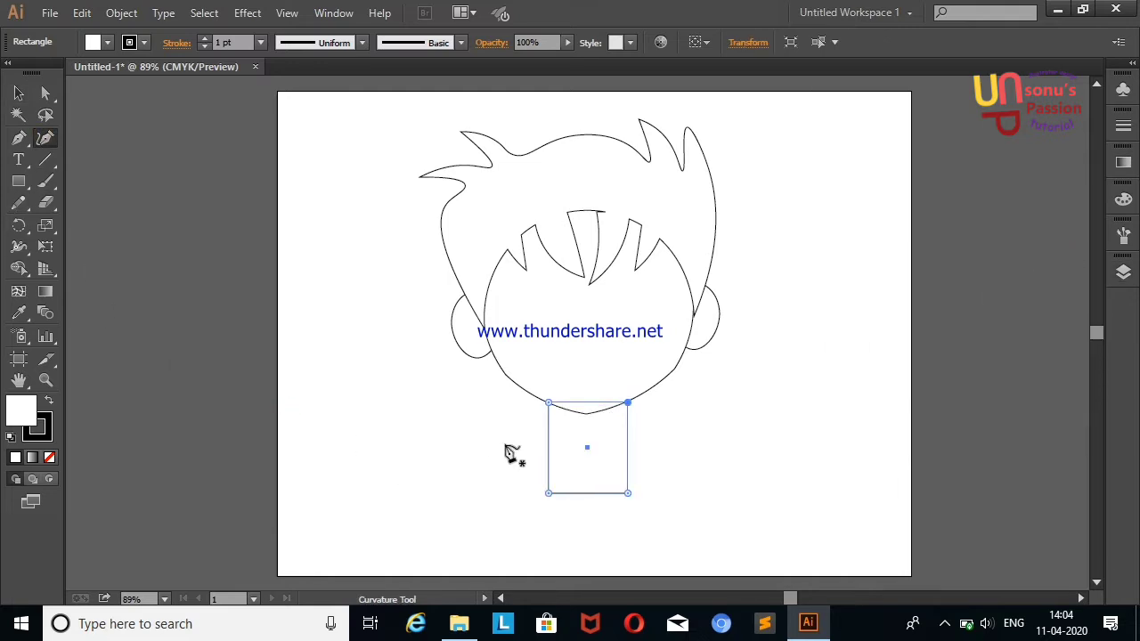
{"action": "left_click_drag", "start_coordinate": [628, 404], "coordinate": [611, 401]}
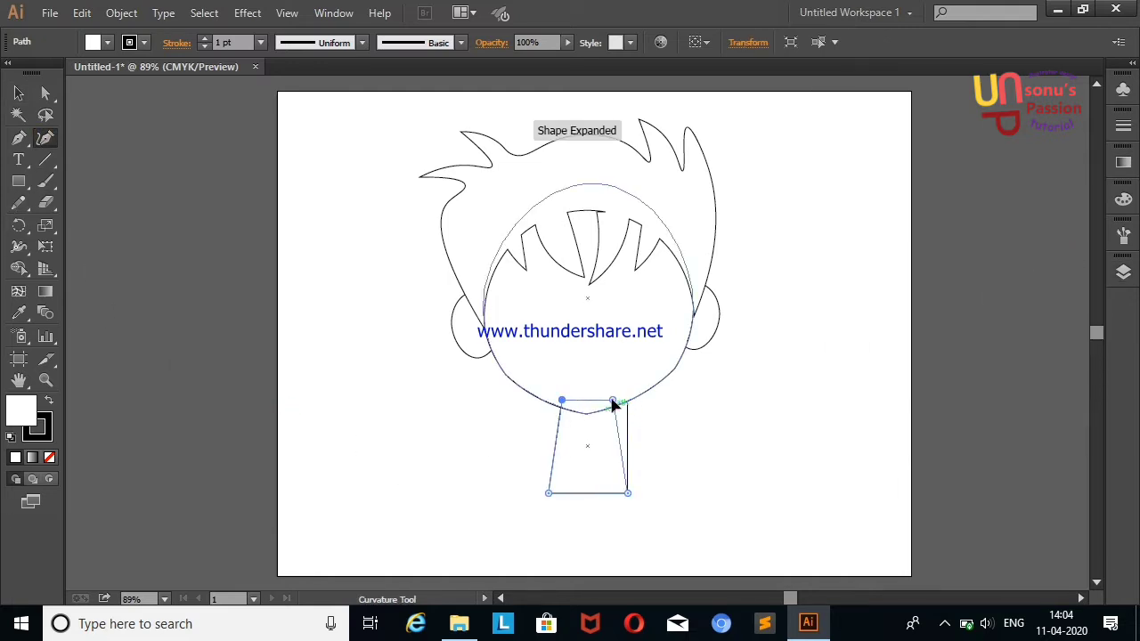
{"action": "left_click_drag", "start_coordinate": [621, 451], "coordinate": [612, 446]}
{"action": "left_click", "coordinate": [562, 448]}
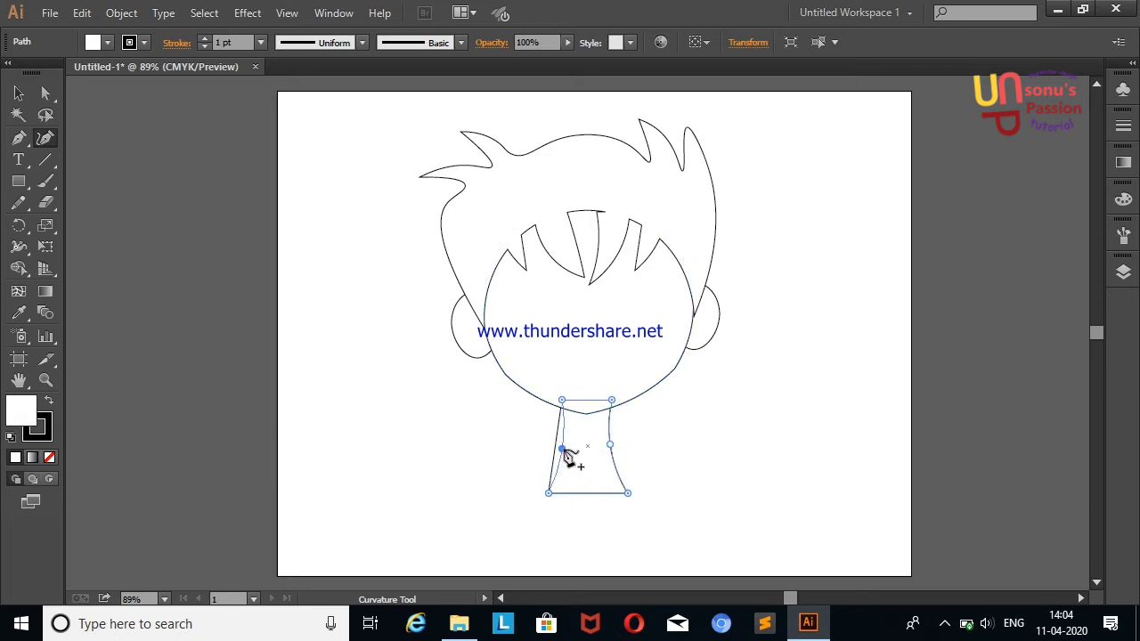
{"action": "key", "text": "v"}
{"action": "left_click", "coordinate": [571, 470]}
Move the neck up under the chin and curve its bottom edge downward.
{"action": "left_click", "coordinate": [594, 493]}
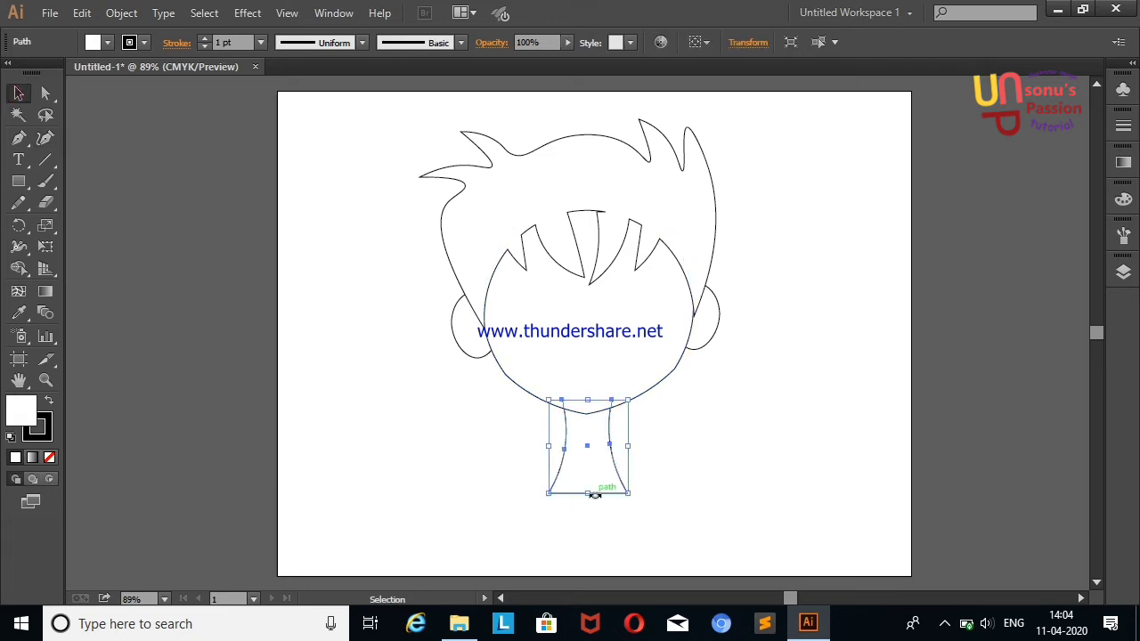
{"action": "left_click_drag", "start_coordinate": [588, 494], "coordinate": [588, 454]}
{"action": "left_click", "coordinate": [698, 409]}
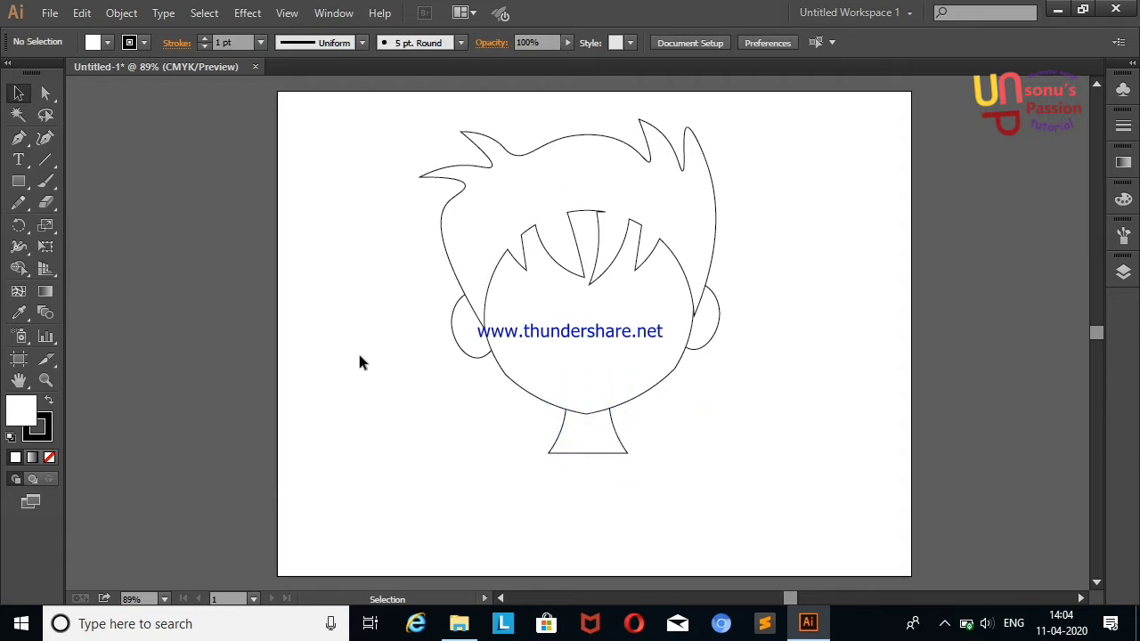
{"action": "key", "text": "ctrl+z"}
{"action": "key", "text": "shift+grave"}
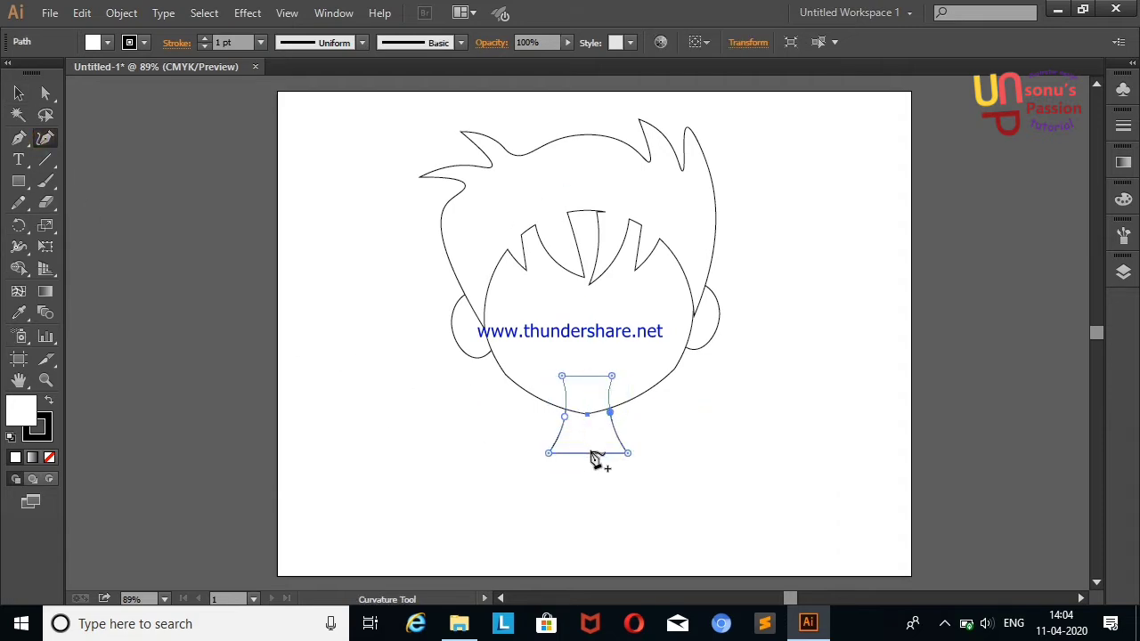
{"action": "left_click_drag", "start_coordinate": [592, 456], "coordinate": [587, 467]}
{"action": "key", "text": "v"}
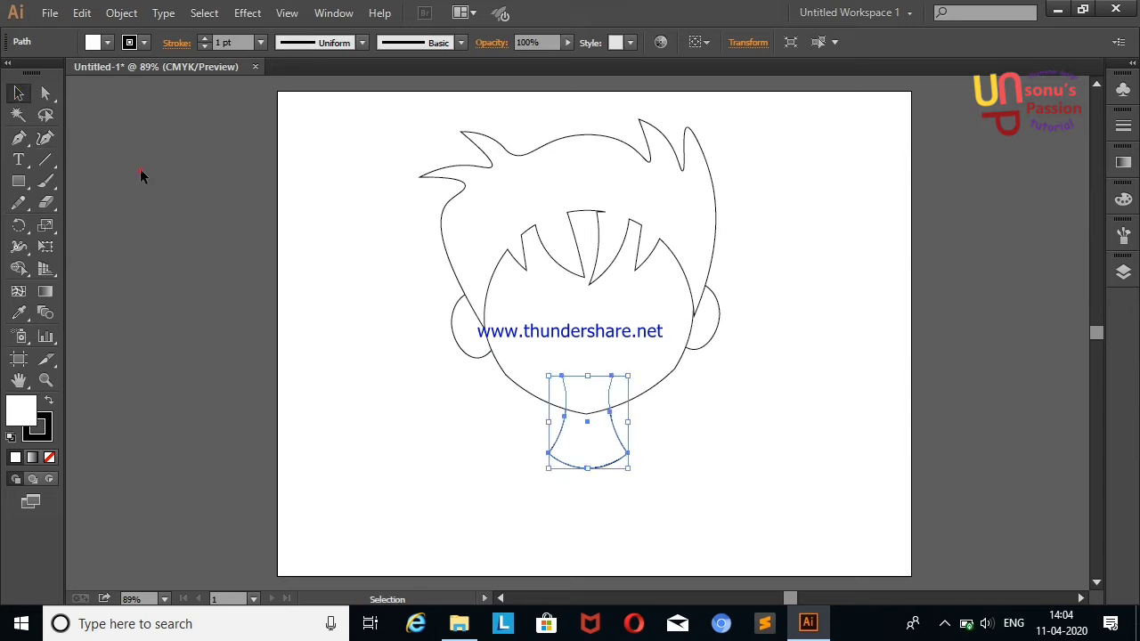
{"action": "left_click", "coordinate": [139, 169]}
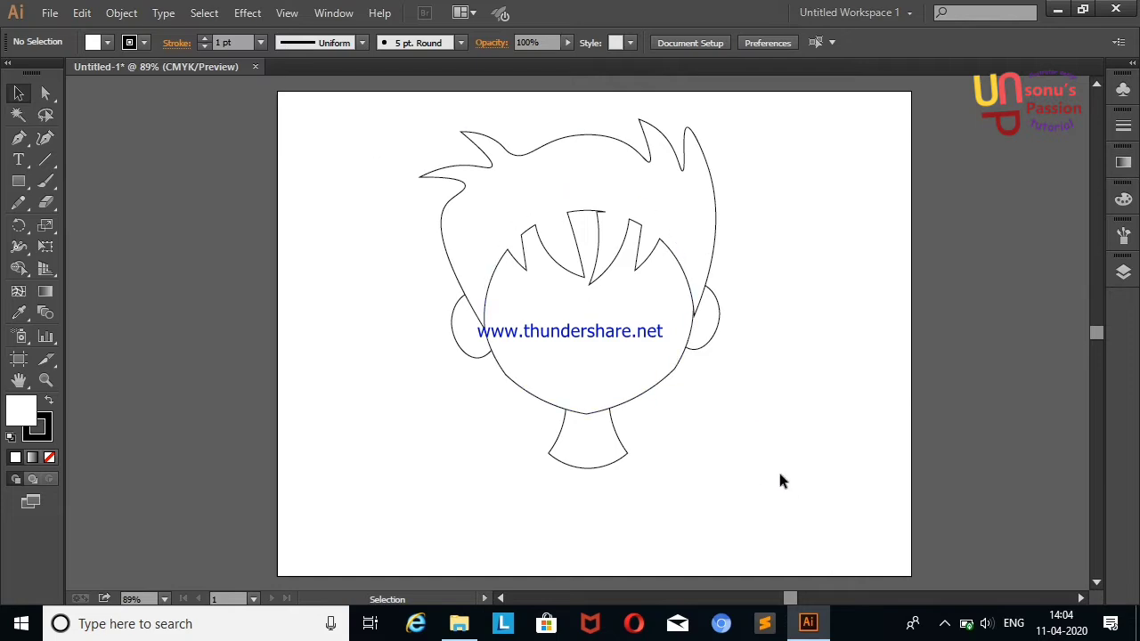
Draw a torso rectangle below the neck and round its top corners.
{"action": "left_click", "coordinate": [18, 181]}
{"action": "left_click", "coordinate": [46, 137]}
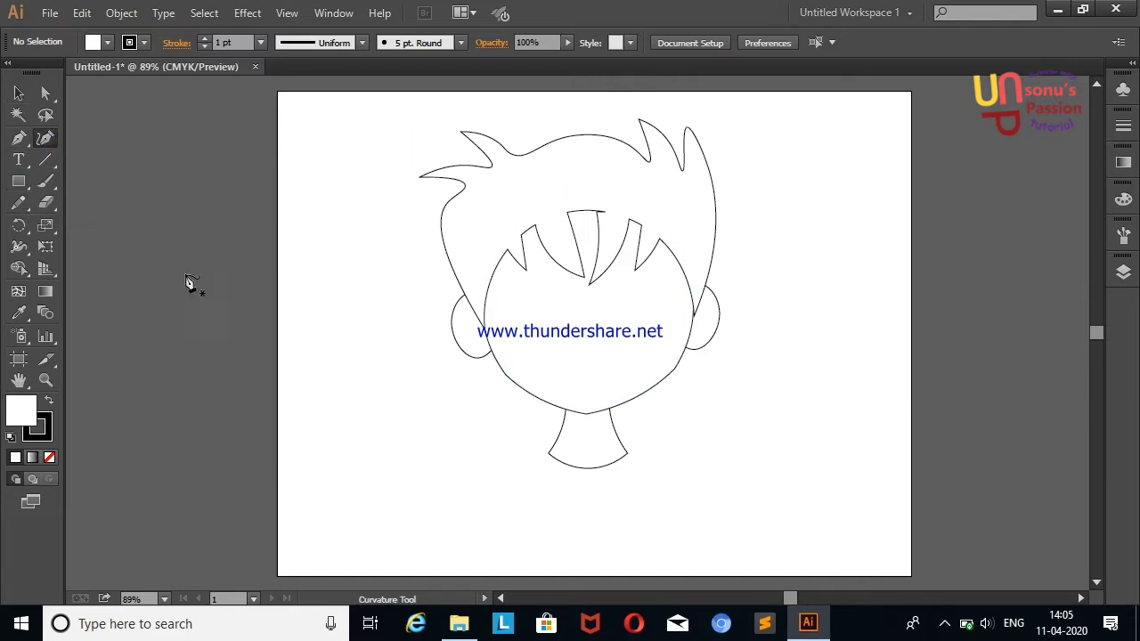
{"action": "left_click", "coordinate": [18, 181]}
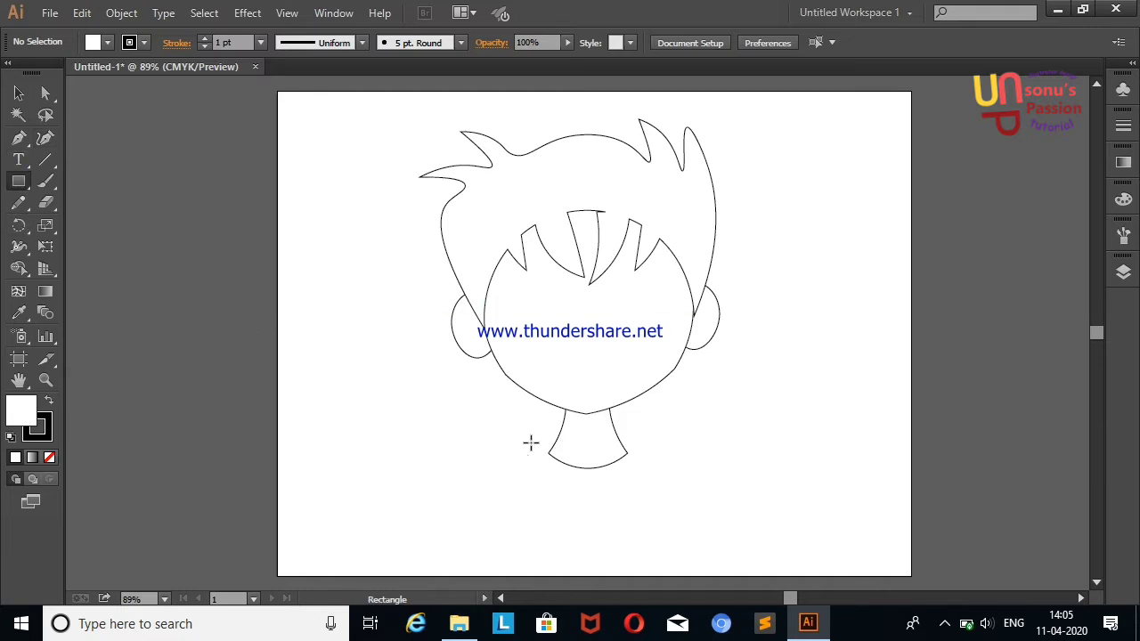
{"action": "left_click_drag", "start_coordinate": [508, 429], "coordinate": [666, 488]}
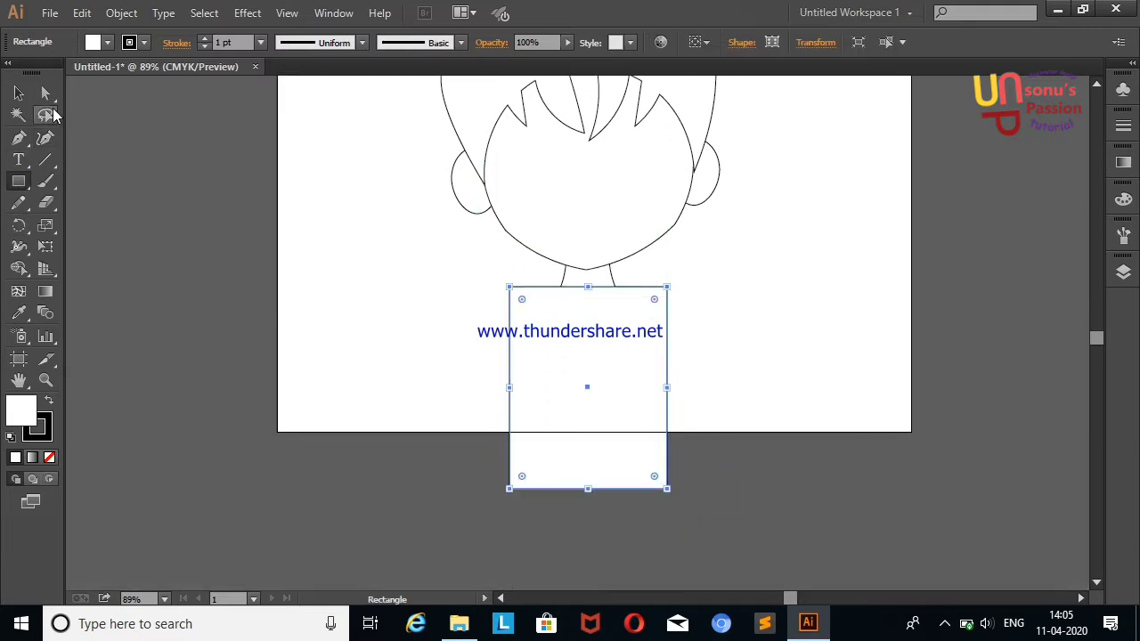
{"action": "left_click", "coordinate": [45, 93]}
{"action": "left_click_drag", "start_coordinate": [681, 272], "coordinate": [638, 322]}
{"action": "left_click_drag", "start_coordinate": [467, 271], "coordinate": [534, 317]}
{"action": "left_click", "coordinate": [87, 144]}
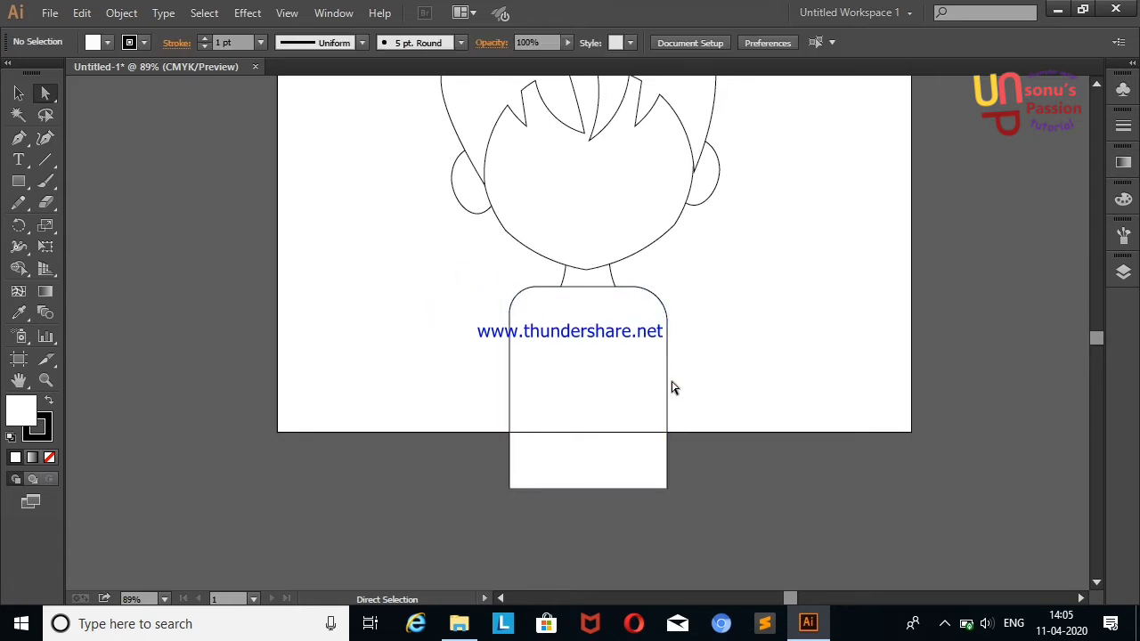
Restack the rounded torso behind the neck in Layers and nudge it down.
{"action": "left_click", "coordinate": [651, 359]}
{"action": "left_click", "coordinate": [1123, 273]}
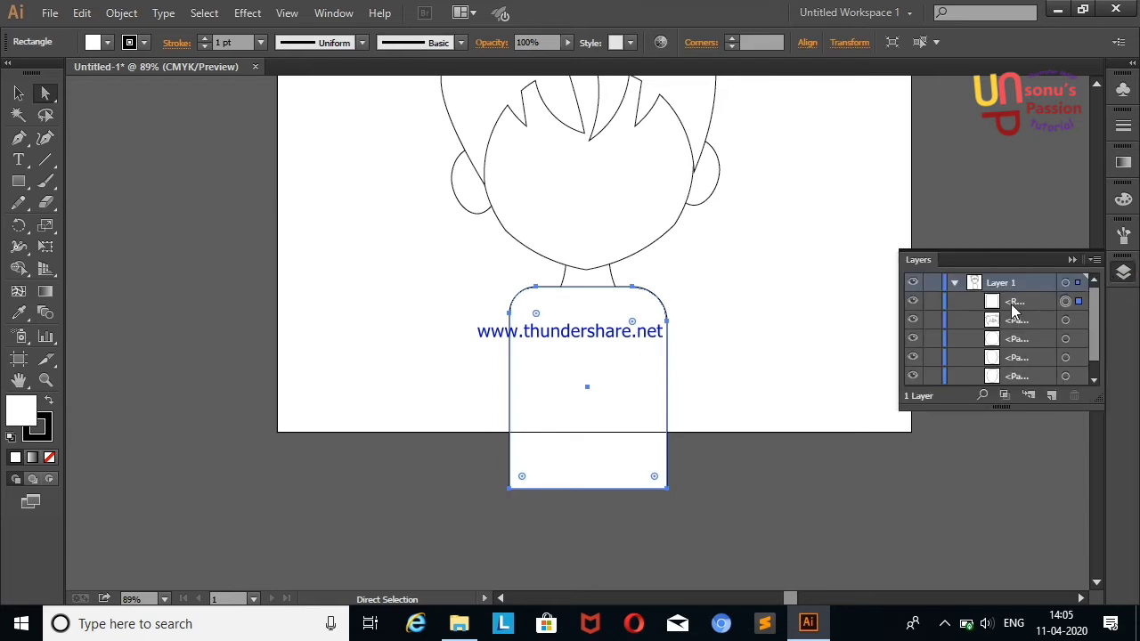
{"action": "mouse_move", "coordinate": [1017, 347]}
{"action": "left_mouse_down"}
{"action": "mouse_move", "coordinate": [1023, 371]}
{"action": "mouse_move", "coordinate": [1023, 347]}
{"action": "left_mouse_up"}
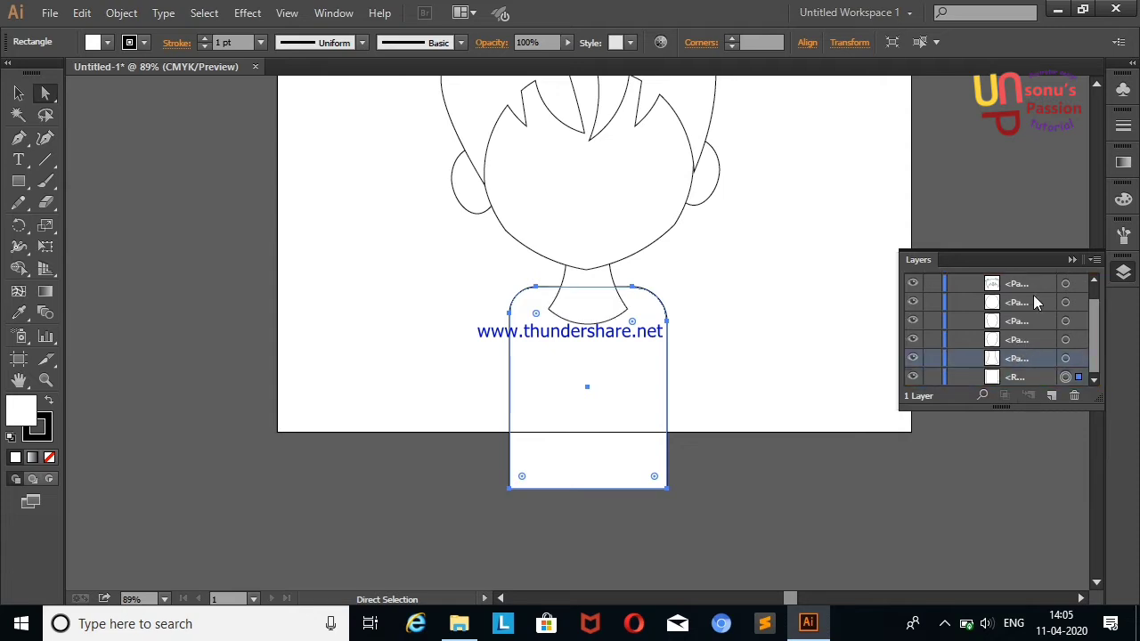
{"action": "left_click", "coordinate": [917, 259]}
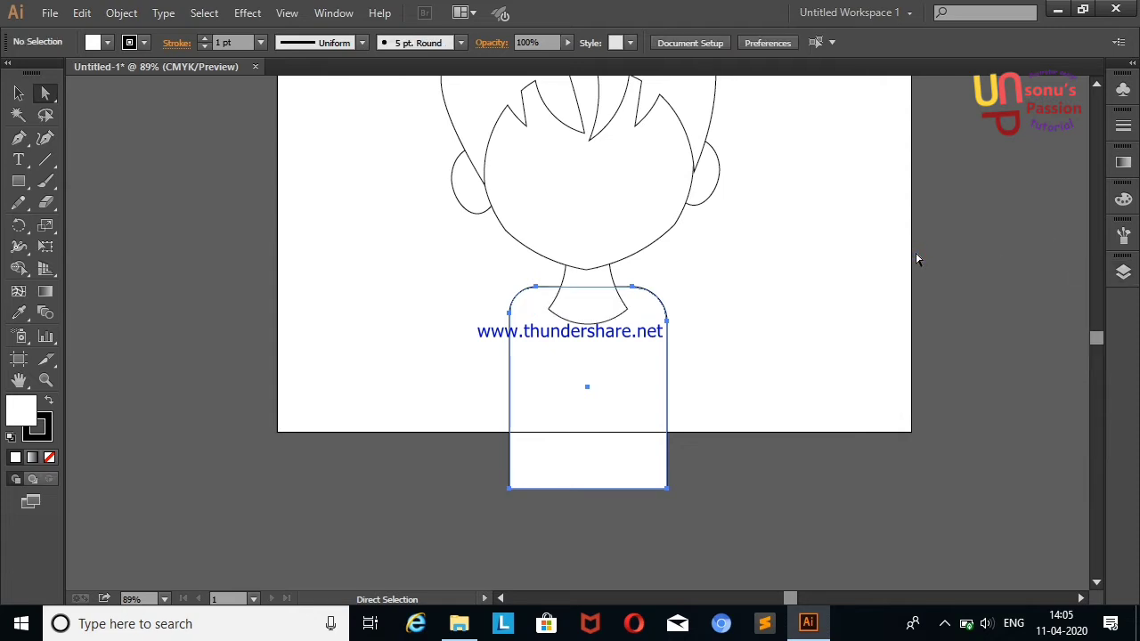
{"action": "left_click_drag", "start_coordinate": [606, 363], "coordinate": [606, 378]}
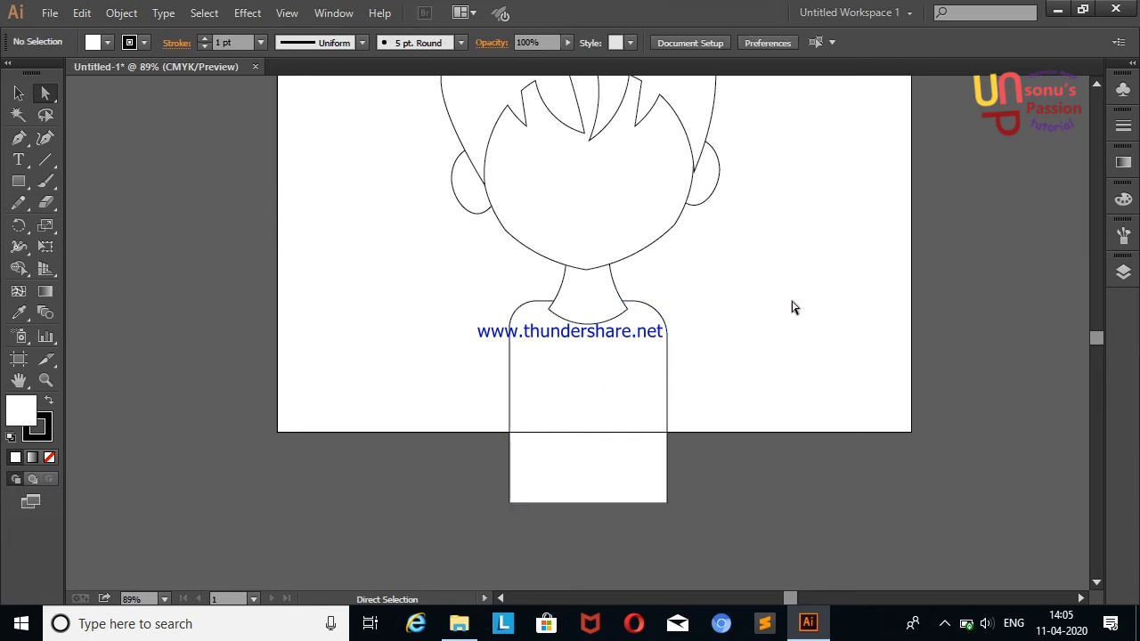
Draw a narrow rectangle, perspective-distort it into a trapezoid, and arch its top and bottom edges.
{"action": "left_click", "coordinate": [17, 182]}
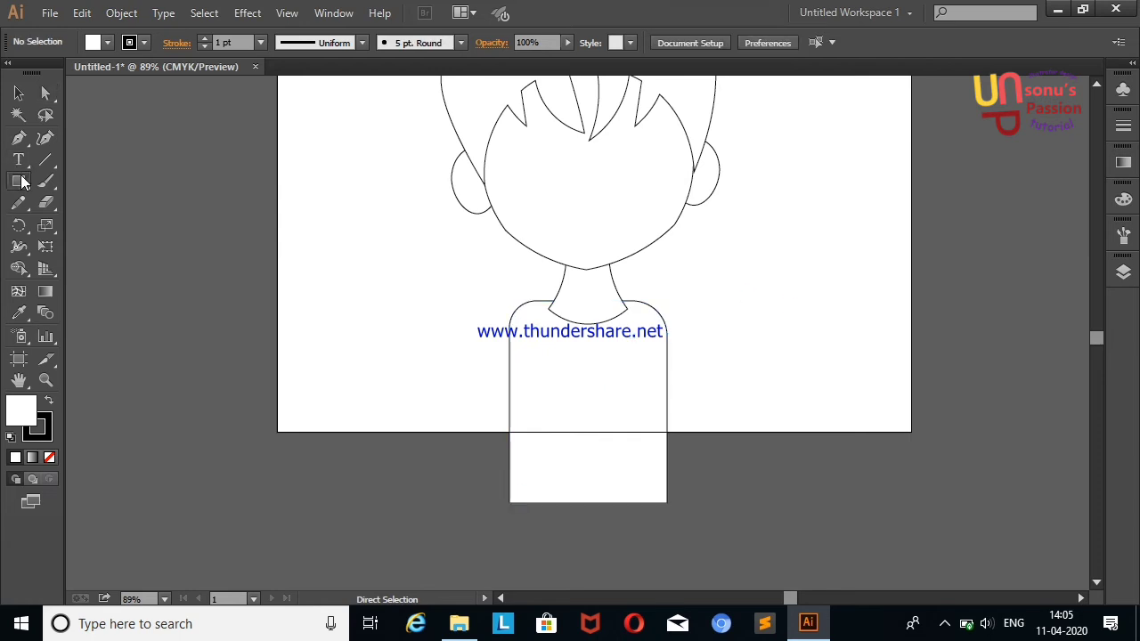
{"action": "left_click_drag", "start_coordinate": [327, 245], "coordinate": [384, 347]}
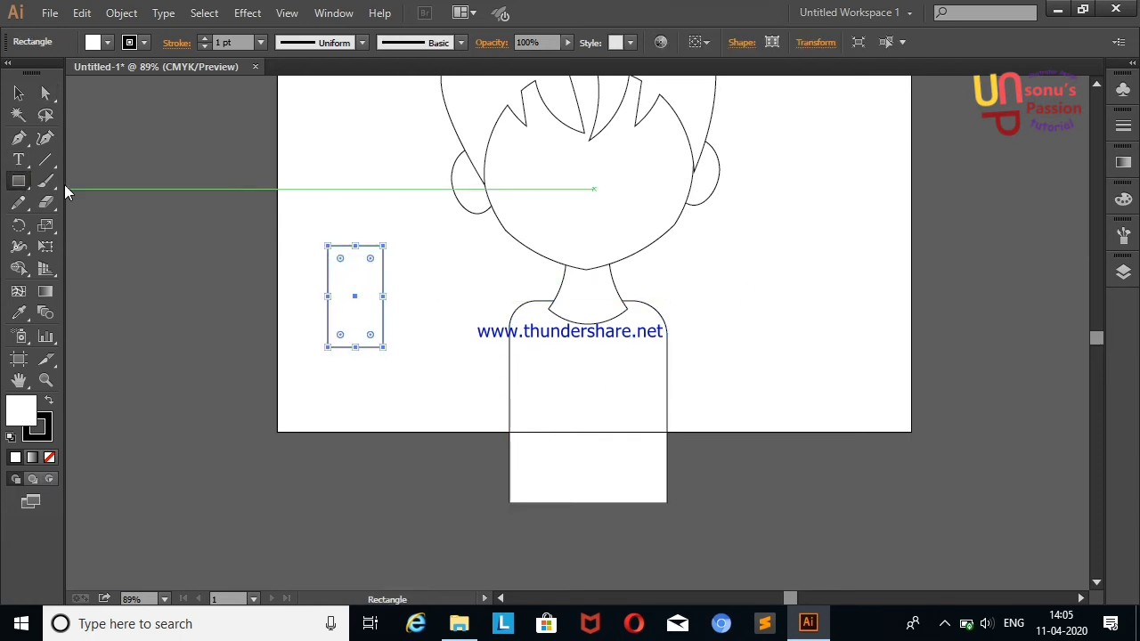
{"action": "left_click", "coordinate": [45, 247]}
{"action": "left_click", "coordinate": [98, 512]}
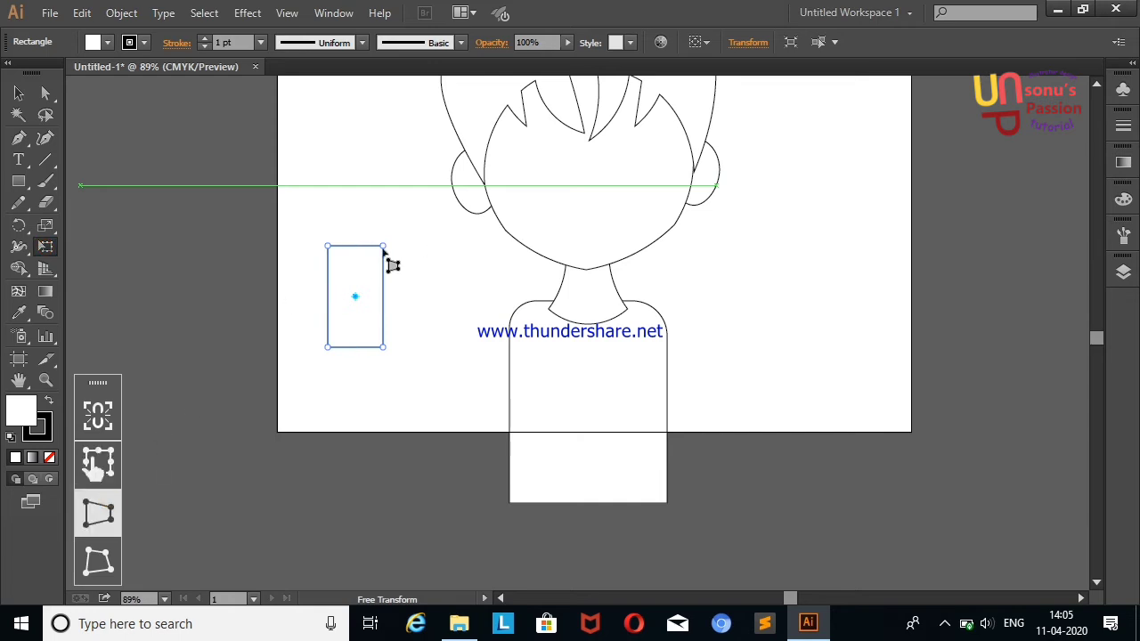
{"action": "left_click_drag", "start_coordinate": [384, 247], "coordinate": [384, 247]}
{"action": "left_click_drag", "start_coordinate": [384, 346], "coordinate": [403, 349]}
{"action": "key", "text": "v"}
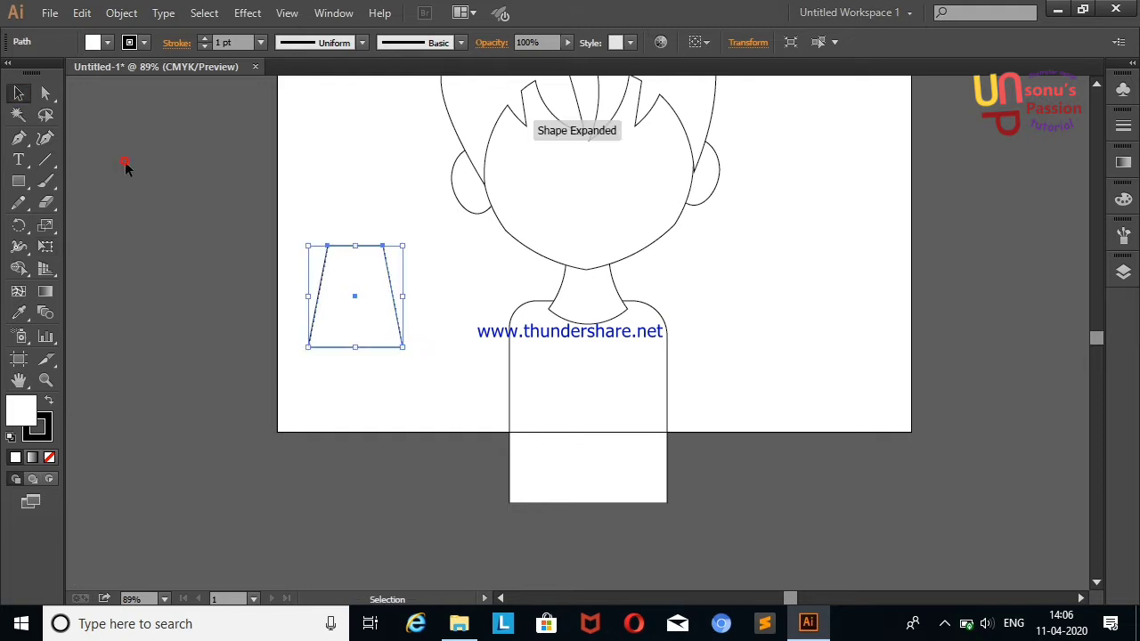
{"action": "left_click", "coordinate": [46, 139]}
{"action": "left_click_drag", "start_coordinate": [355, 247], "coordinate": [353, 230]}
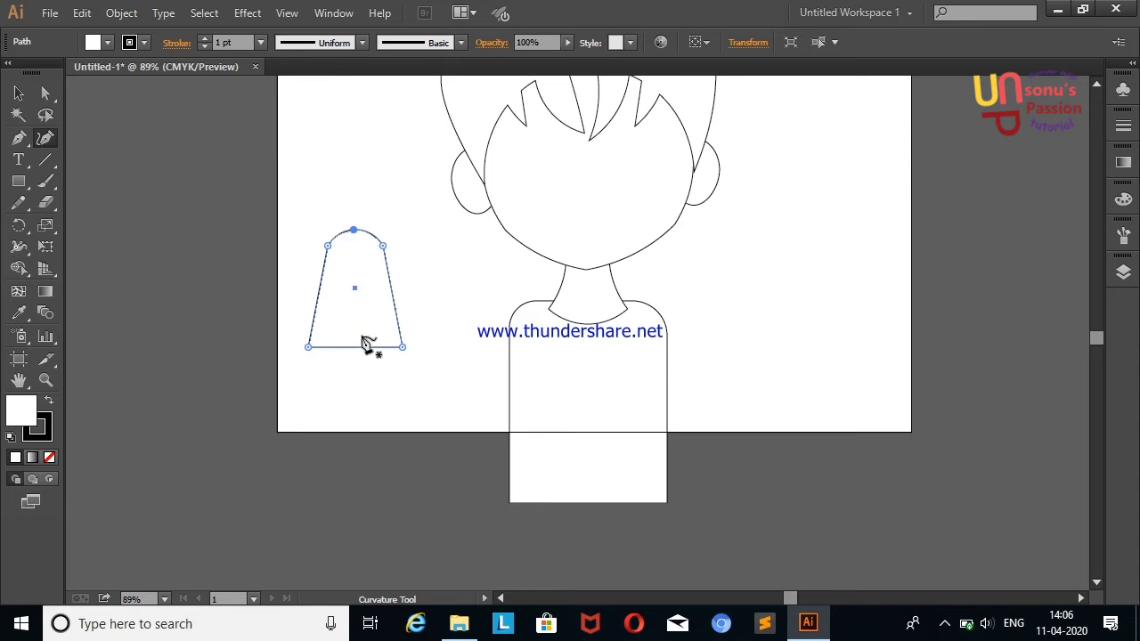
{"action": "left_click", "coordinate": [359, 340]}
Move, tilt and shorten the piece onto the shirt's upper-left.
{"action": "left_click", "coordinate": [19, 92]}
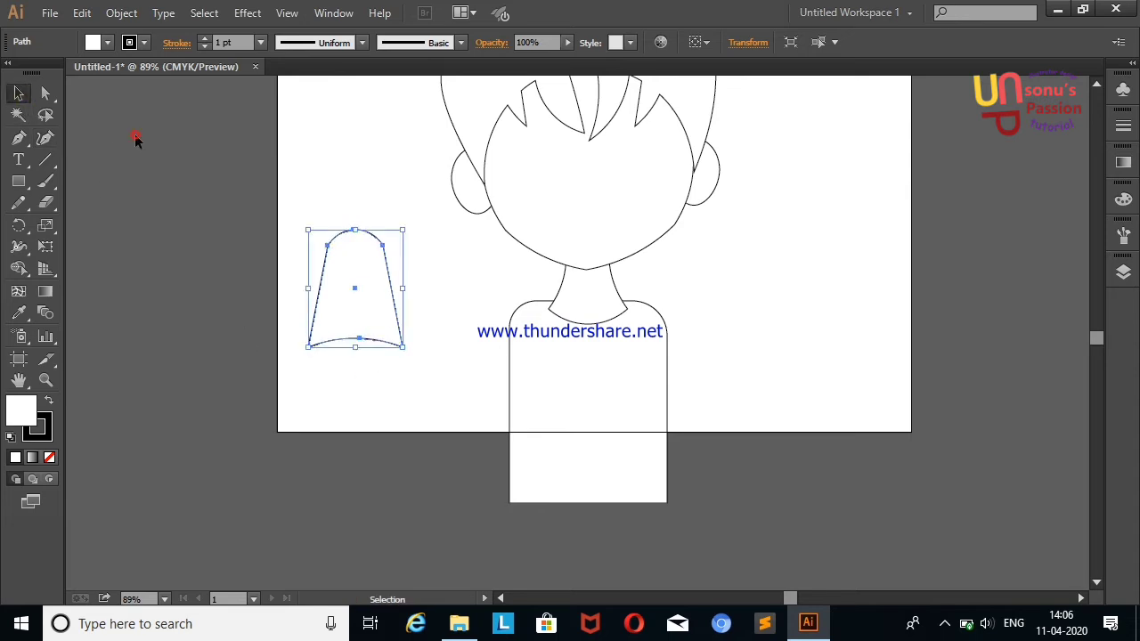
{"action": "left_click_drag", "start_coordinate": [359, 304], "coordinate": [508, 379]}
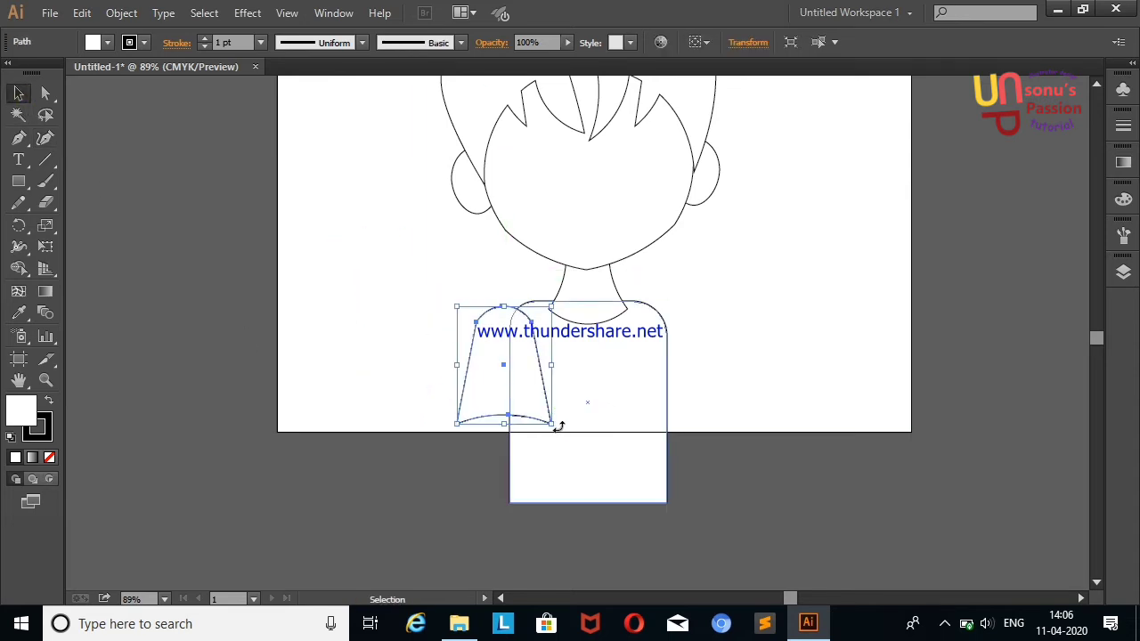
{"action": "mouse_move", "coordinate": [553, 424]}
{"action": "left_mouse_down"}
{"action": "mouse_move", "coordinate": [534, 392]}
{"action": "mouse_move", "coordinate": [557, 380]}
{"action": "left_mouse_up"}
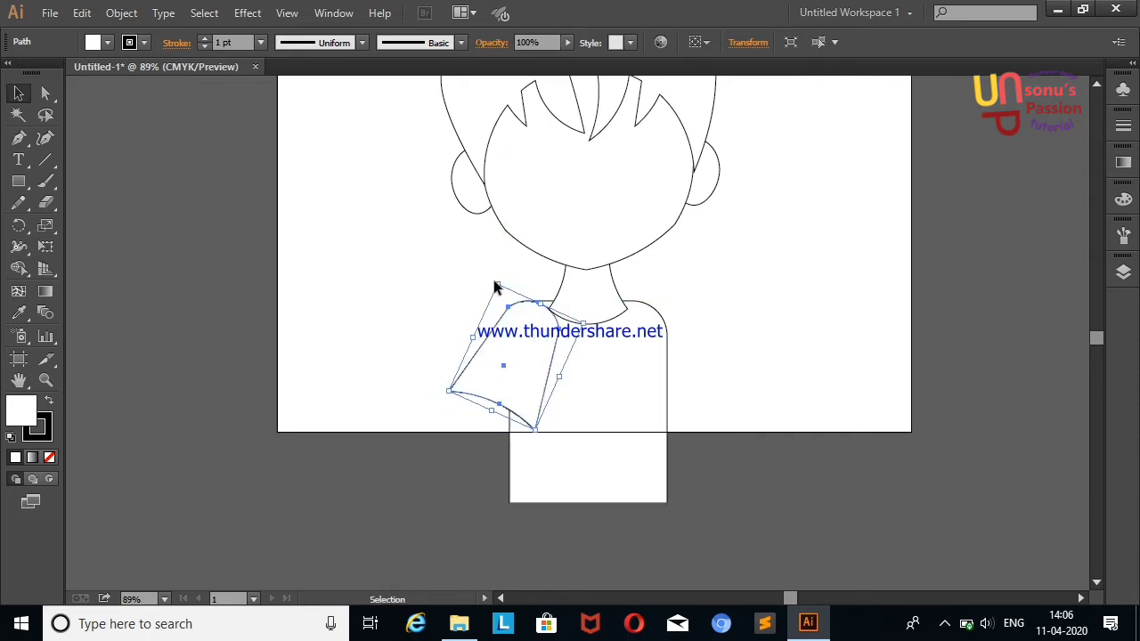
{"action": "mouse_move", "coordinate": [501, 287]}
{"action": "left_mouse_down"}
{"action": "mouse_move", "coordinate": [509, 361]}
{"action": "mouse_move", "coordinate": [521, 328]}
{"action": "left_mouse_up"}
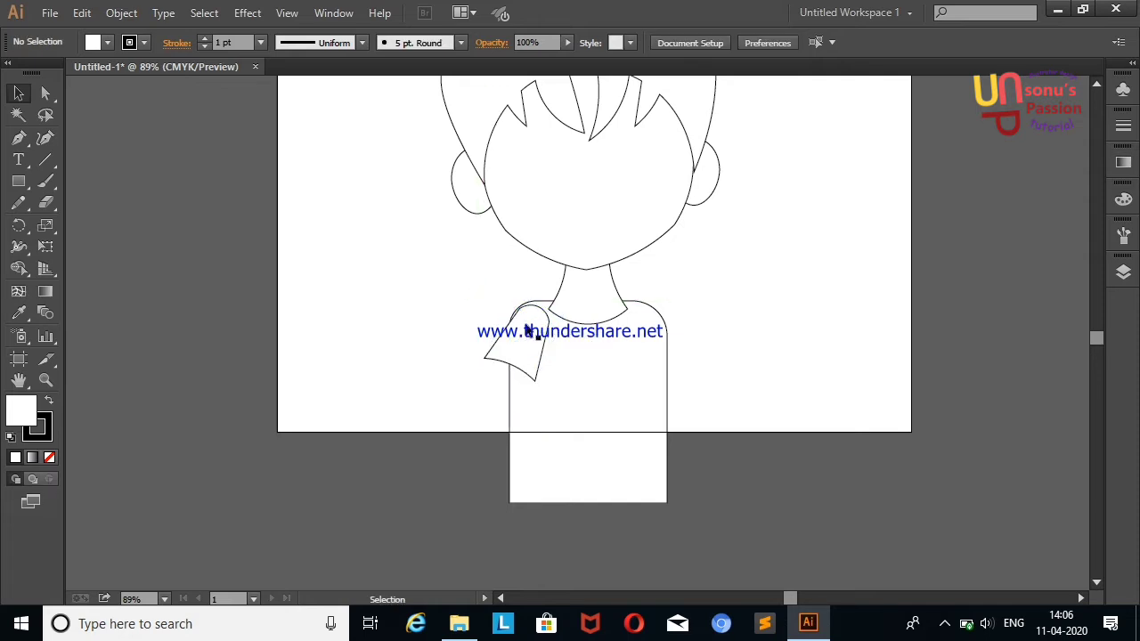
{"action": "left_click", "coordinate": [407, 274]}
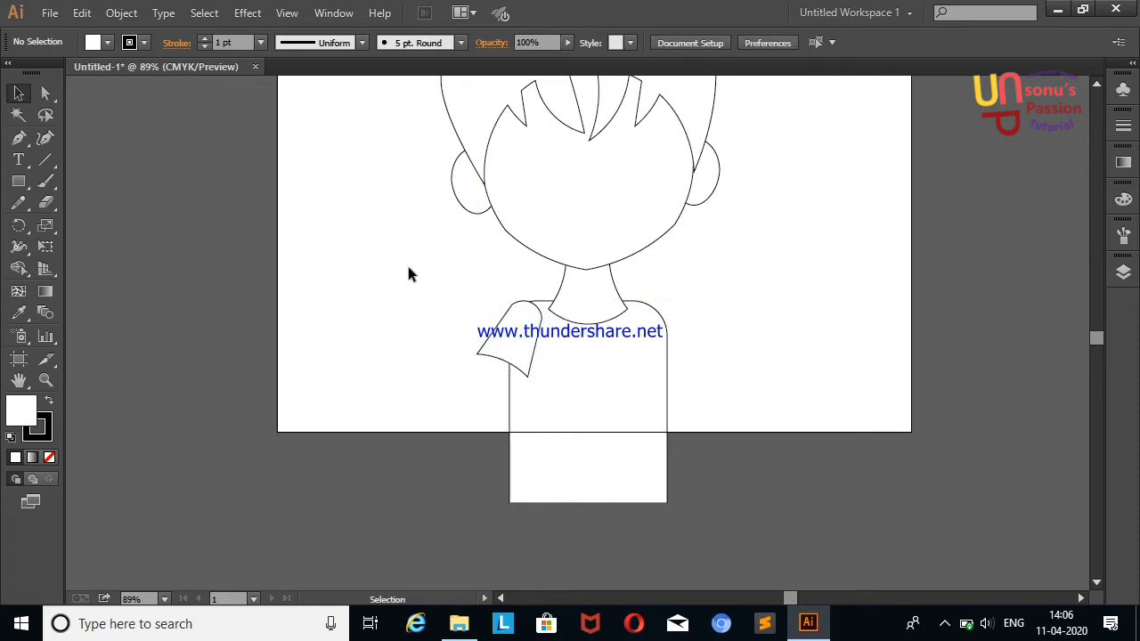
Cut a wavy strip from a shirt copy with the Eraser and place it across the chest.
{"action": "left_click_drag", "start_coordinate": [549, 407], "coordinate": [771, 390]}
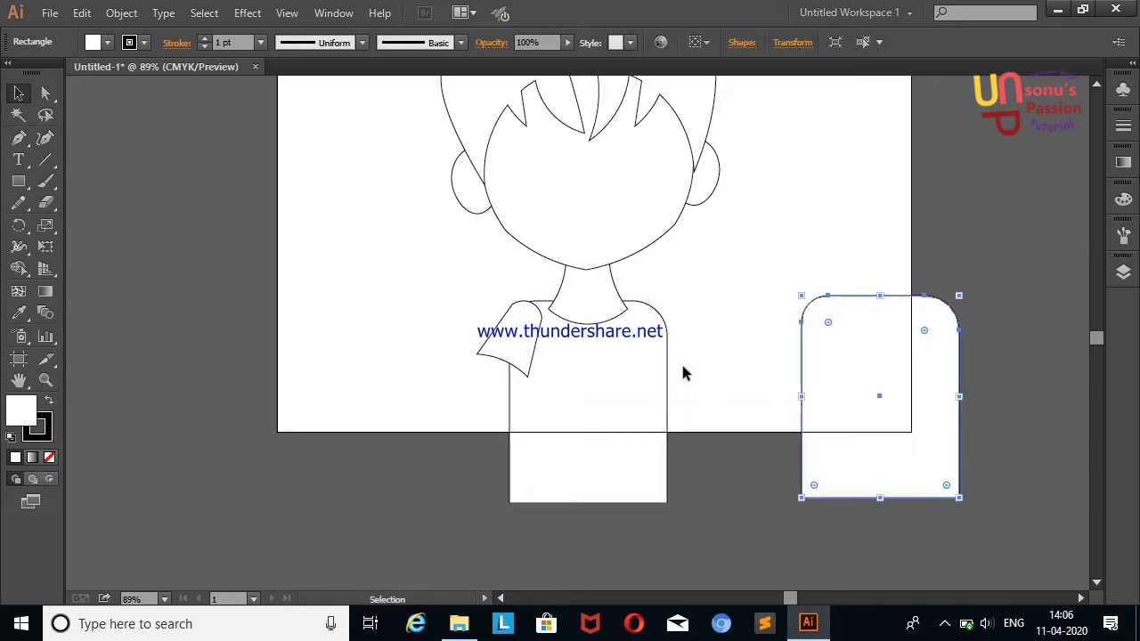
{"action": "left_click", "coordinate": [46, 203]}
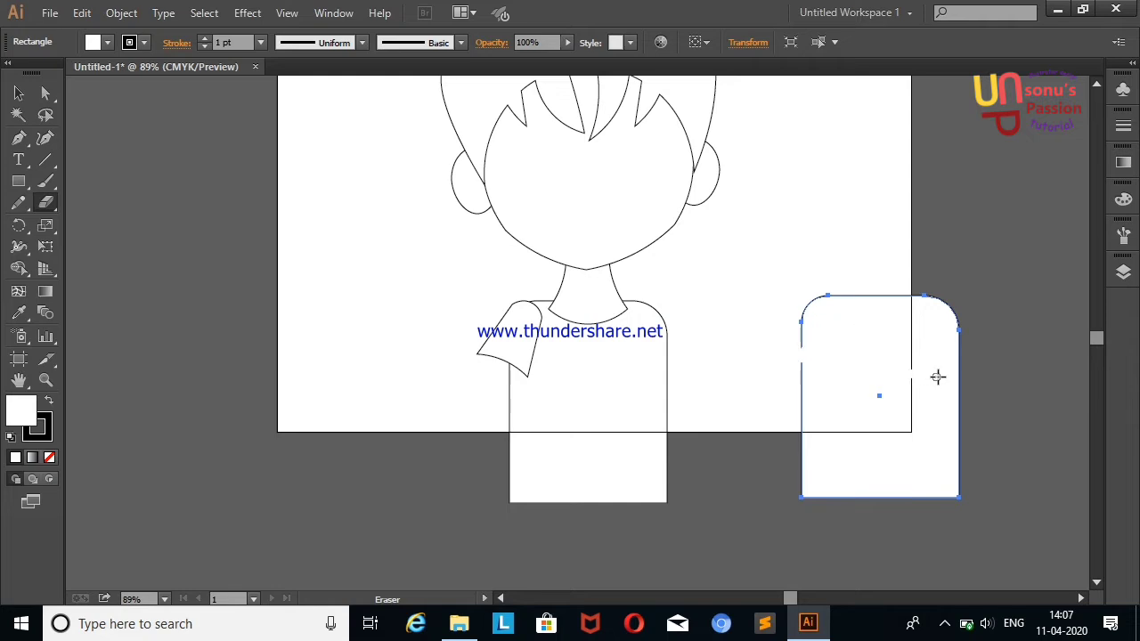
{"action": "left_click_drag", "start_coordinate": [801, 349], "coordinate": [959, 372]}
{"action": "key", "text": "v"}
{"action": "left_click", "coordinate": [927, 350]}
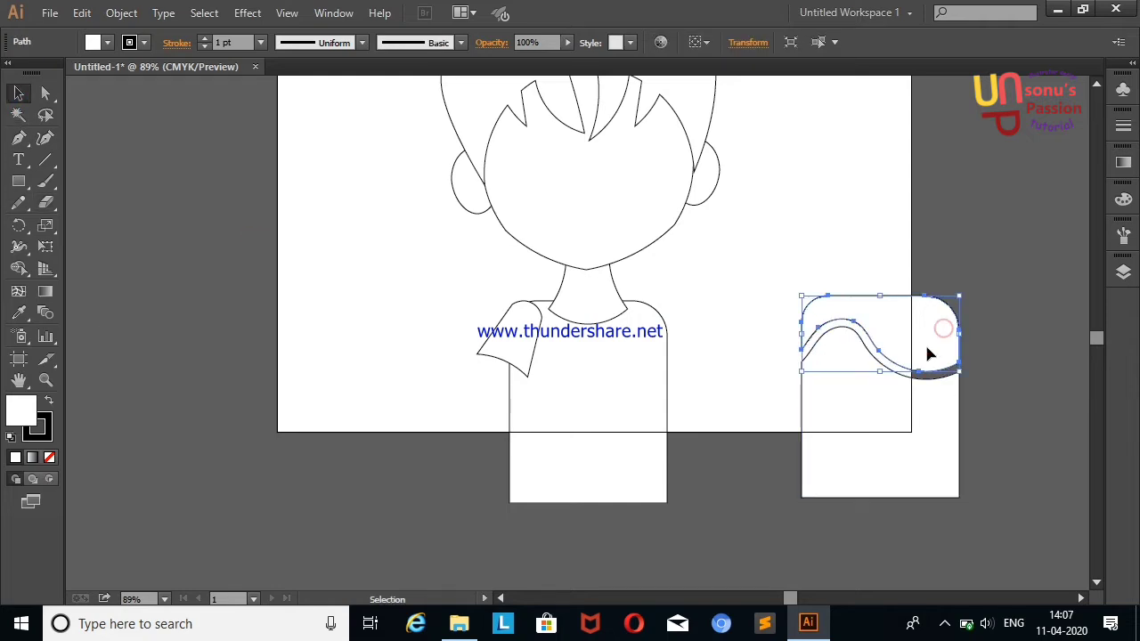
{"action": "key", "text": "Delete"}
{"action": "left_click_drag", "start_coordinate": [852, 457], "coordinate": [559, 452]}
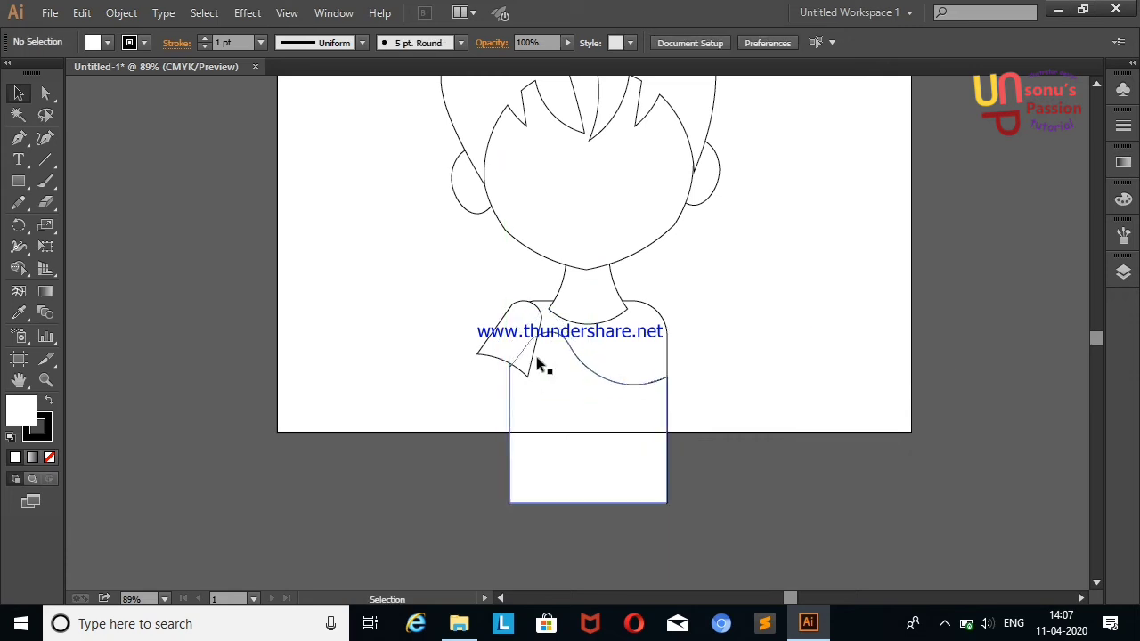
{"action": "left_click", "coordinate": [505, 349]}
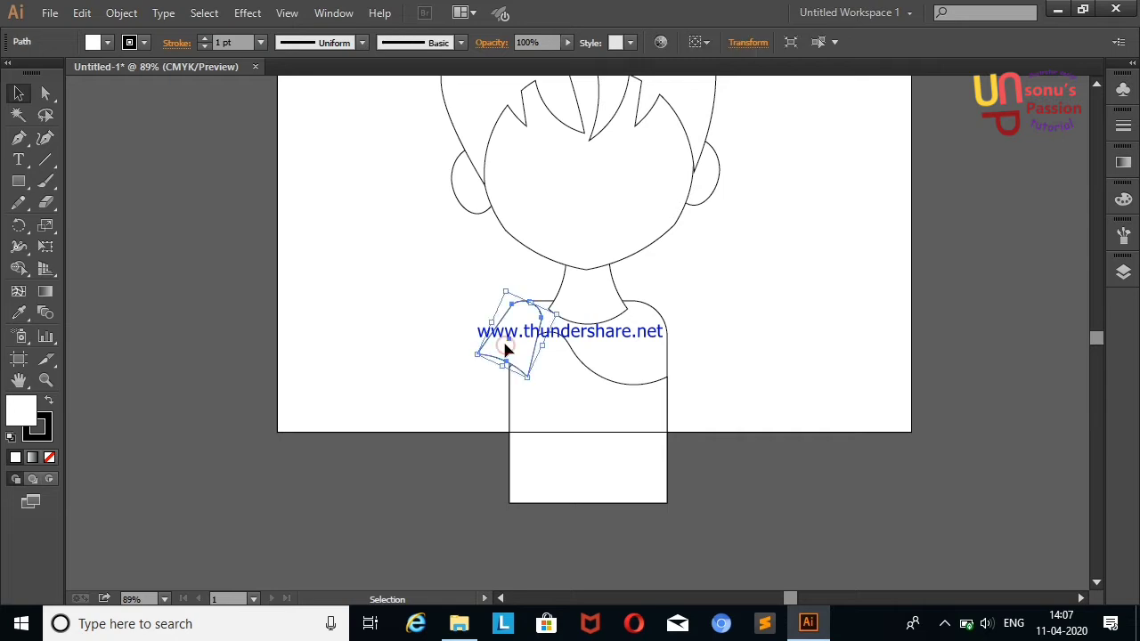
{"action": "left_click", "coordinate": [674, 336]}
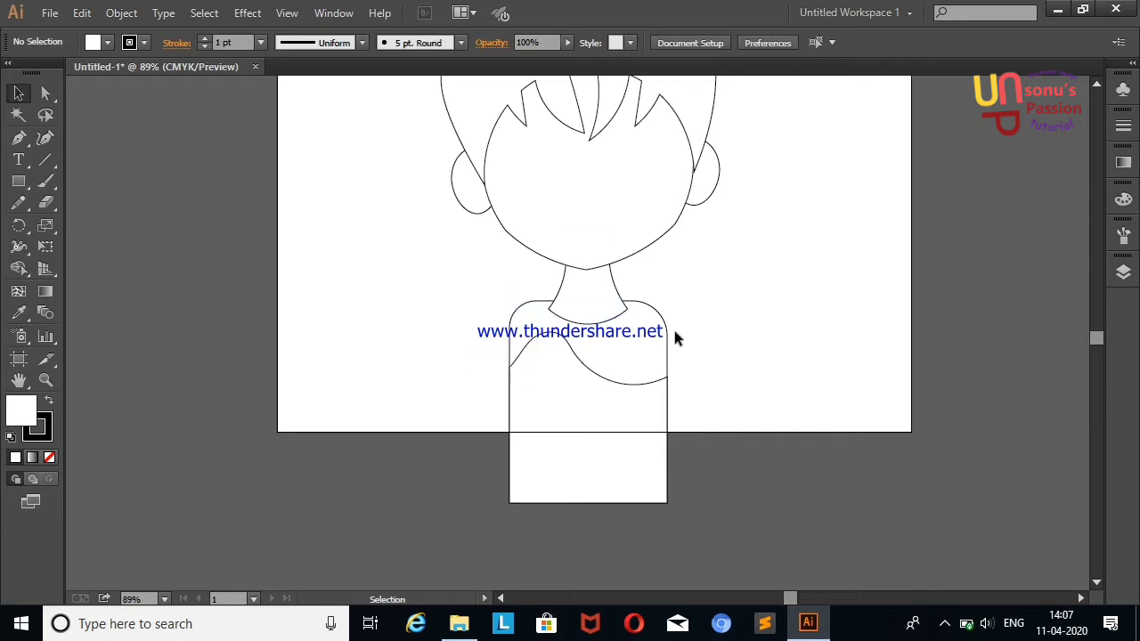
Draw a rounded left shoulder shape at the shirt's top-left with the Curvature Tool.
{"action": "left_click", "coordinate": [45, 137]}
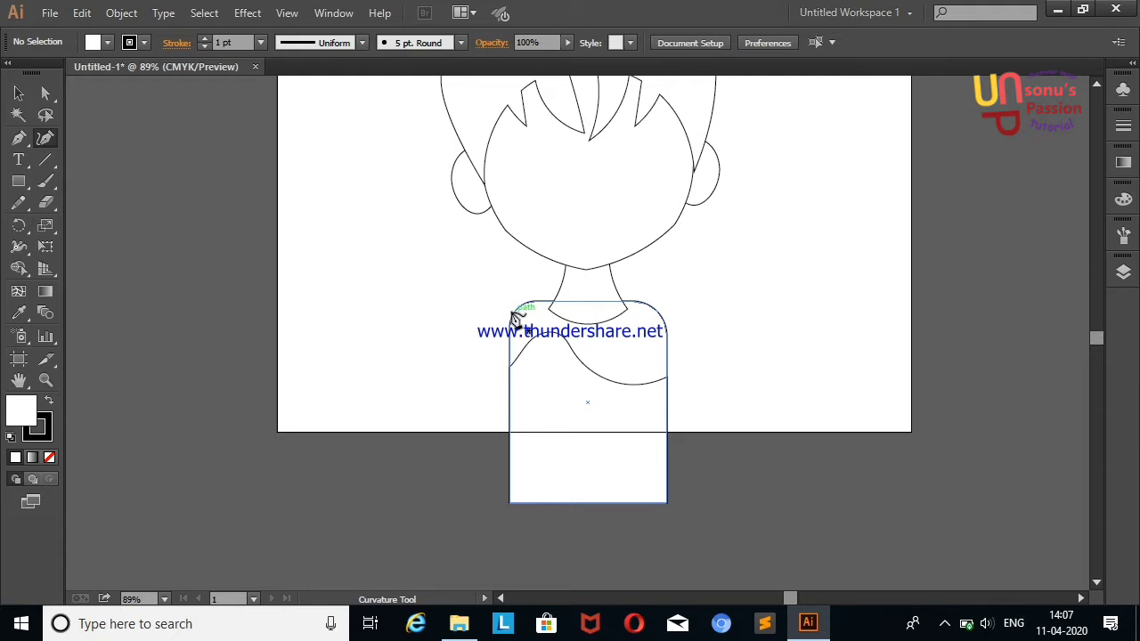
{"action": "left_click", "coordinate": [514, 312]}
{"action": "left_click", "coordinate": [463, 363]}
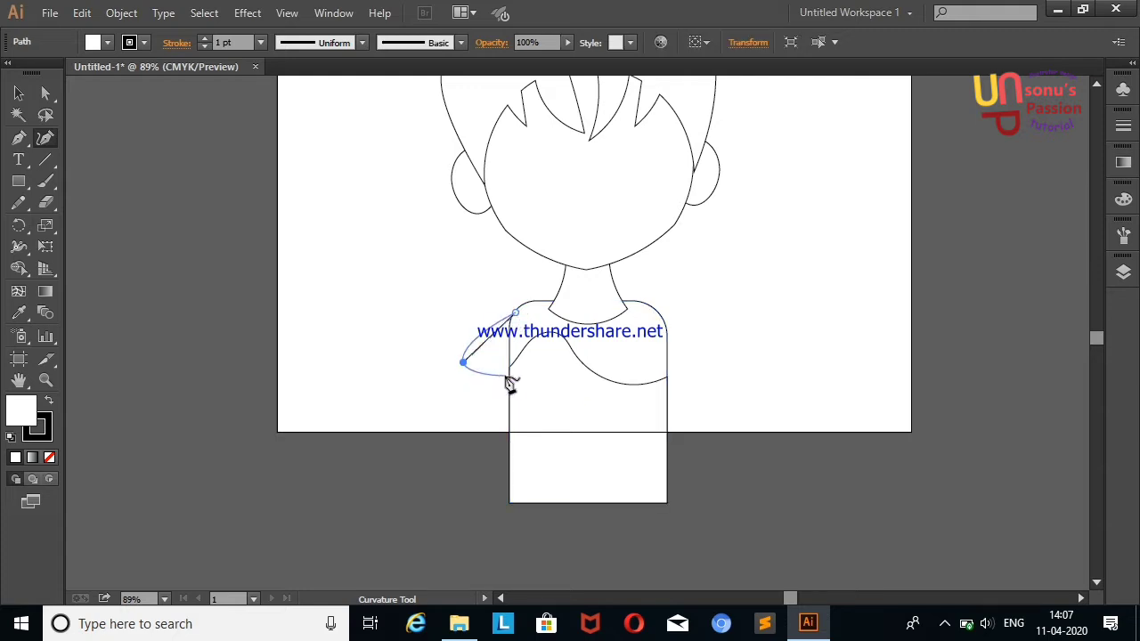
{"action": "left_click", "coordinate": [506, 375]}
{"action": "left_click", "coordinate": [516, 313]}
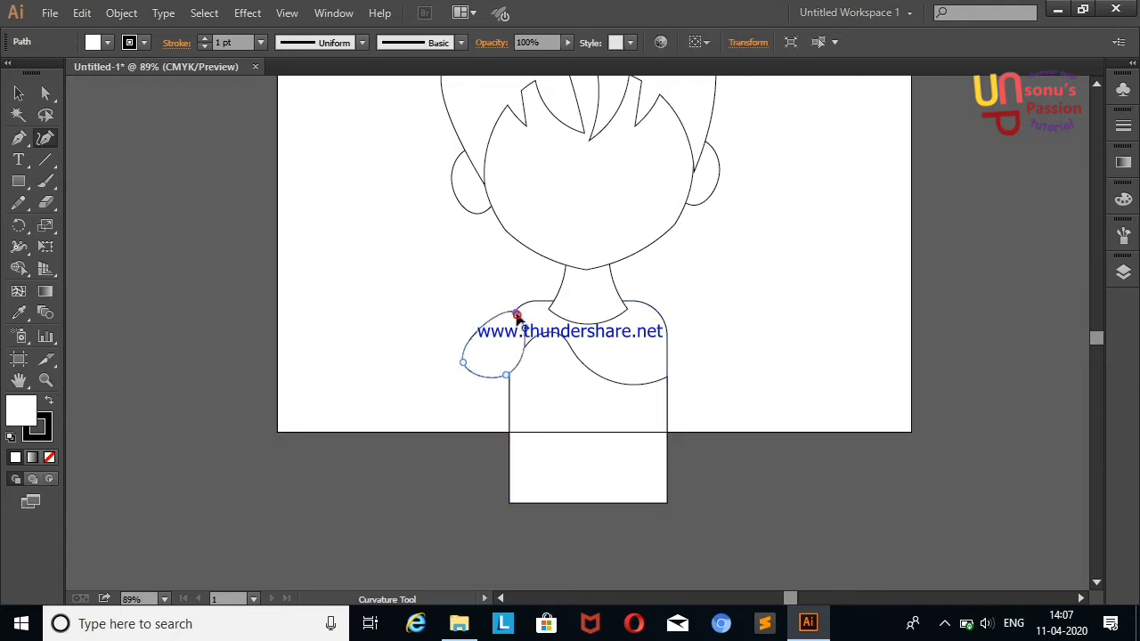
{"action": "left_click", "coordinate": [522, 347]}
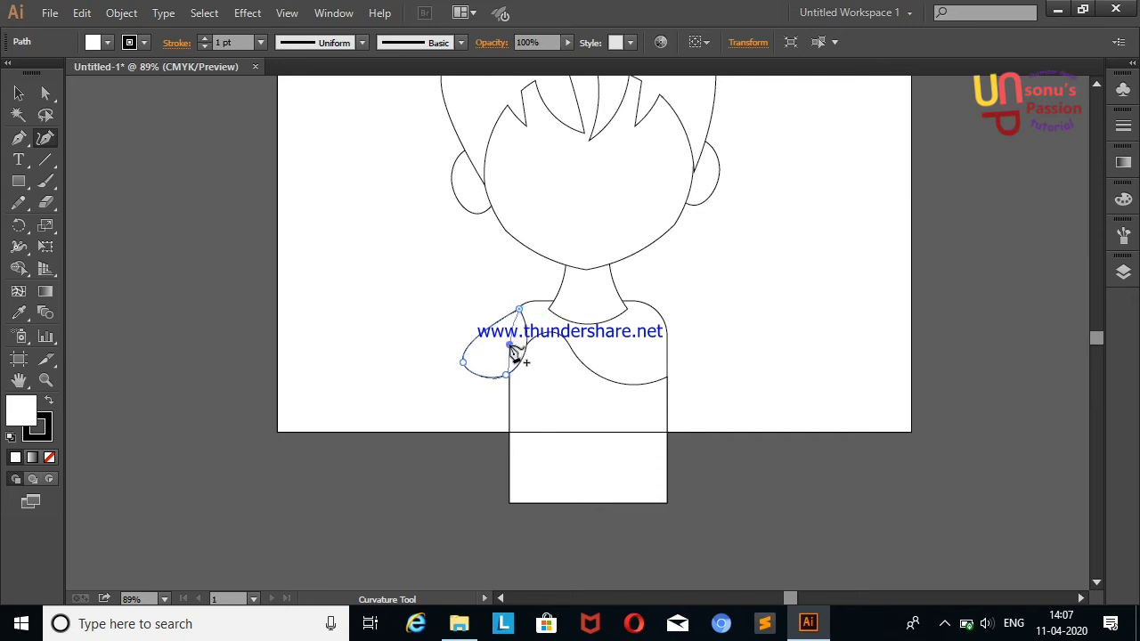
{"action": "left_click_drag", "start_coordinate": [511, 347], "coordinate": [513, 348]}
{"action": "left_click", "coordinate": [518, 311]}
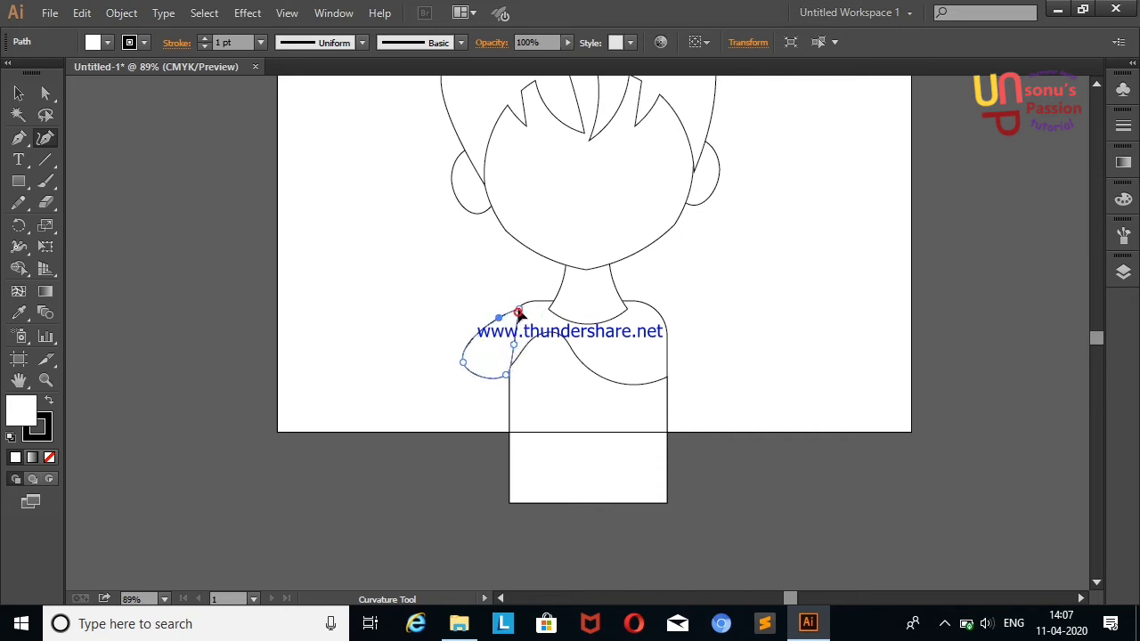
{"action": "left_click", "coordinate": [18, 93]}
{"action": "left_click", "coordinate": [122, 149]}
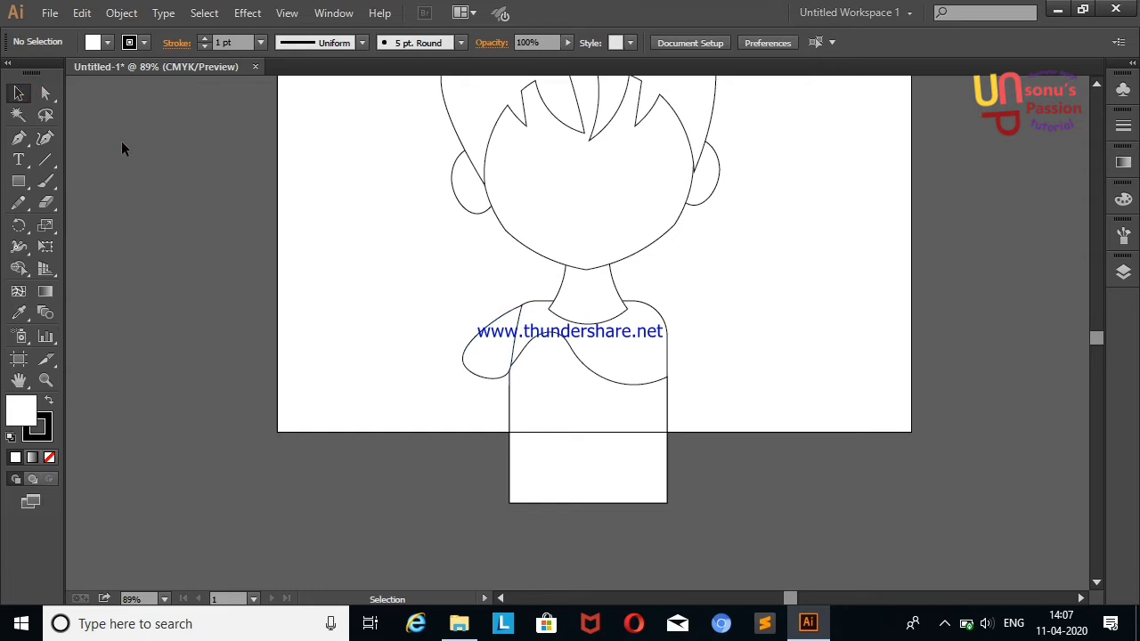
Reflect a copy of the shoulder and move it to the right side.
{"action": "right_click", "coordinate": [476, 347]}
{"action": "mouse_move", "coordinate": [536, 287]}
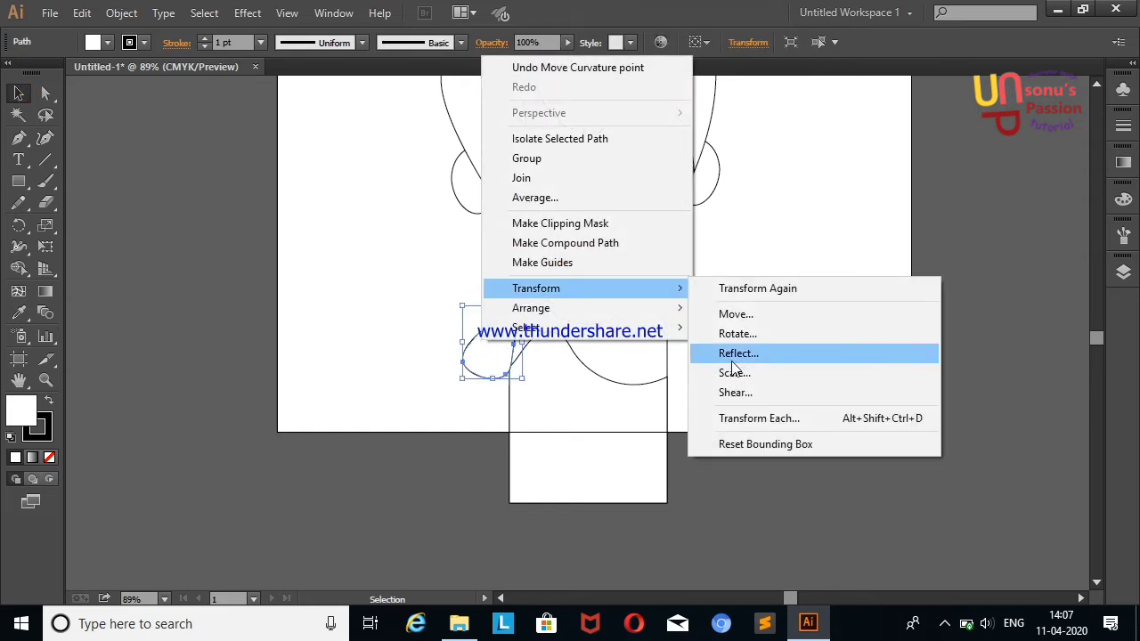
{"action": "left_click", "coordinate": [738, 361]}
{"action": "left_click", "coordinate": [481, 419]}
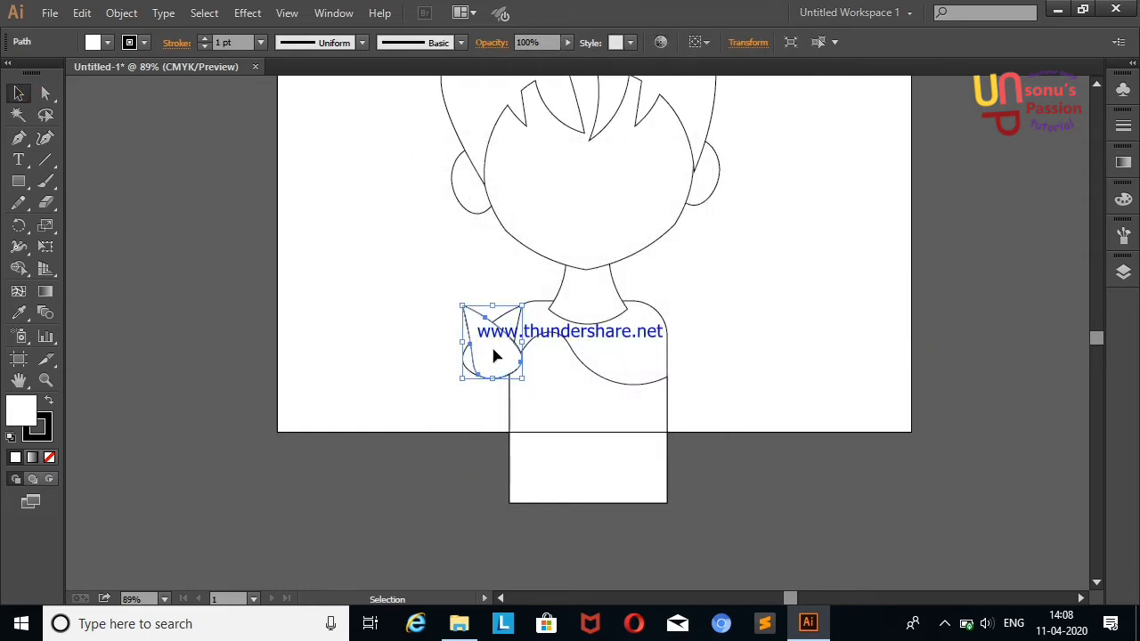
{"action": "mouse_move", "coordinate": [490, 356]}
{"action": "left_mouse_down"}
{"action": "mouse_move", "coordinate": [708, 358]}
{"action": "mouse_move", "coordinate": [679, 356]}
{"action": "left_mouse_up"}
{"action": "left_click", "coordinate": [825, 284]}
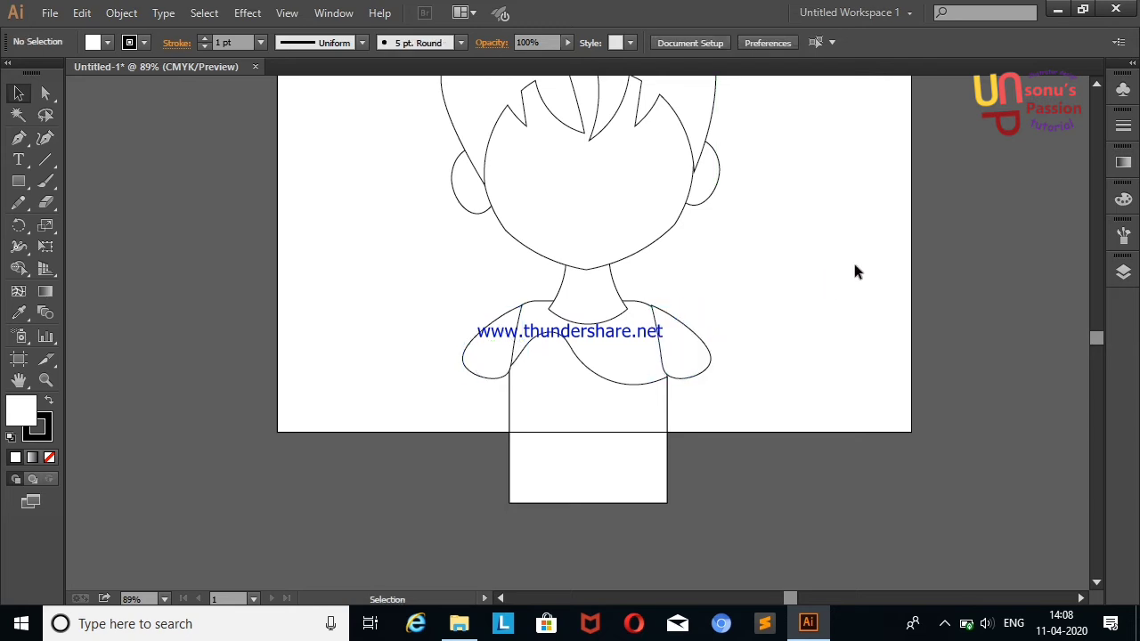
Draw a sleeve rectangle below the left shoulder and free-distort its outer bottom corner inward.
{"action": "left_click", "coordinate": [19, 181]}
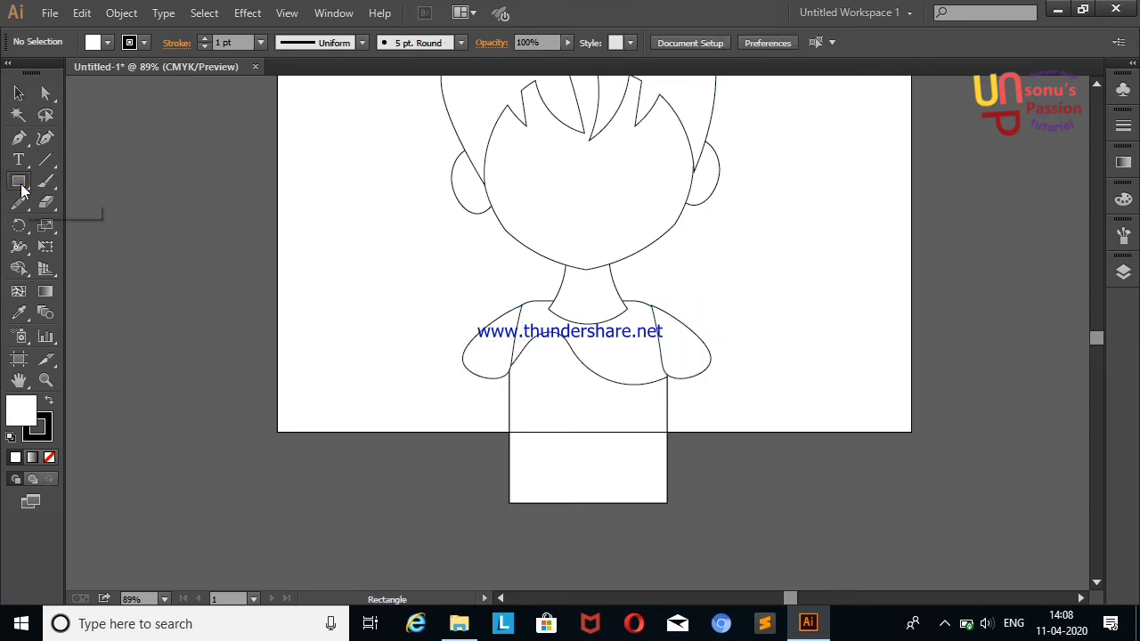
{"action": "left_click_drag", "start_coordinate": [477, 372], "coordinate": [508, 450]}
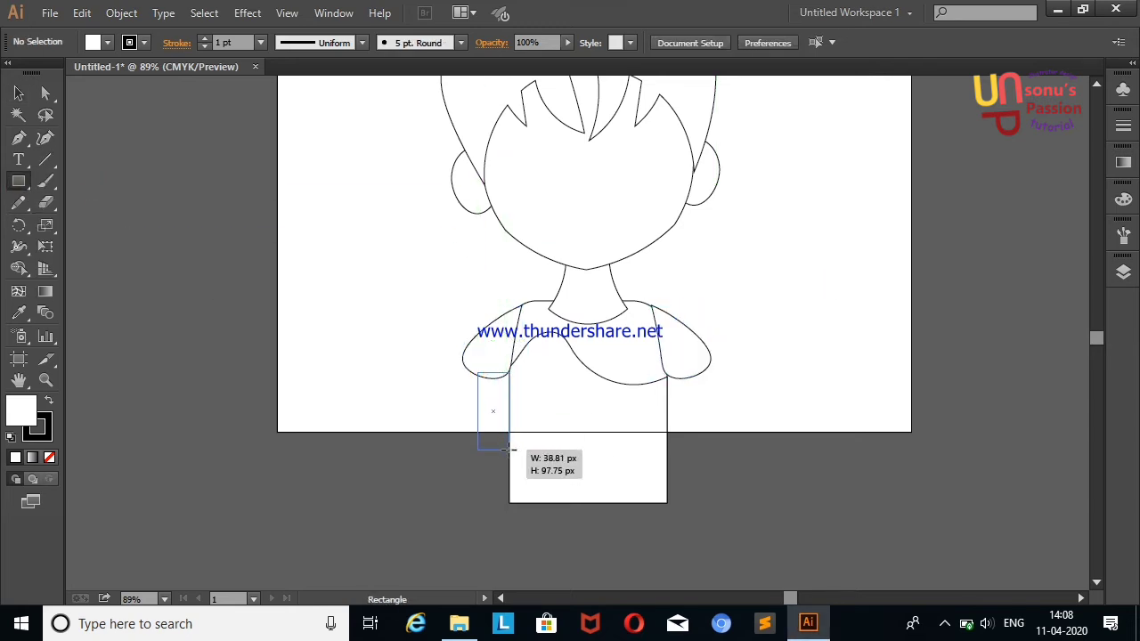
{"action": "left_click", "coordinate": [45, 249]}
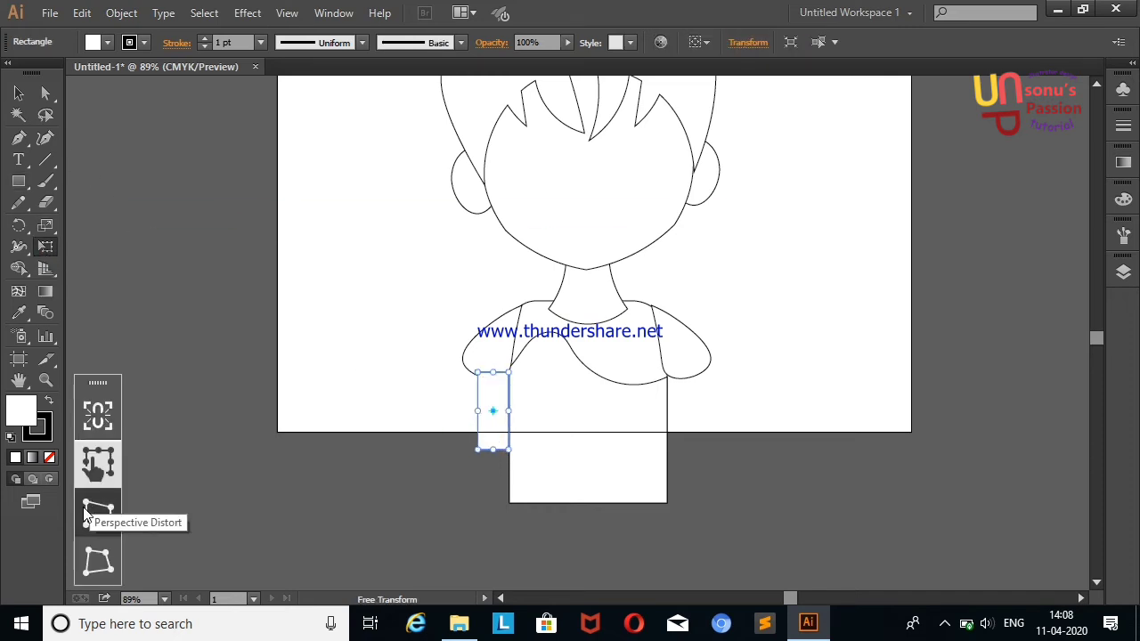
{"action": "left_click", "coordinate": [98, 512]}
{"action": "left_click_drag", "start_coordinate": [478, 449], "coordinate": [486, 449]}
{"action": "right_click", "coordinate": [249, 287]}
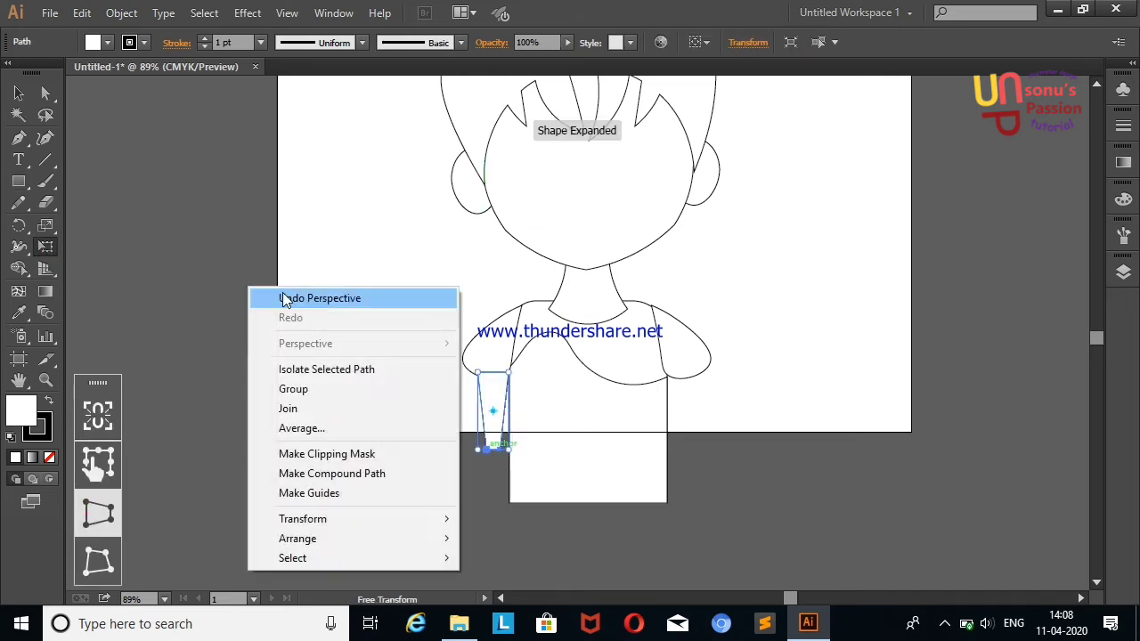
{"action": "left_click", "coordinate": [283, 296]}
{"action": "left_click", "coordinate": [82, 558]}
{"action": "left_click_drag", "start_coordinate": [479, 451], "coordinate": [487, 449]}
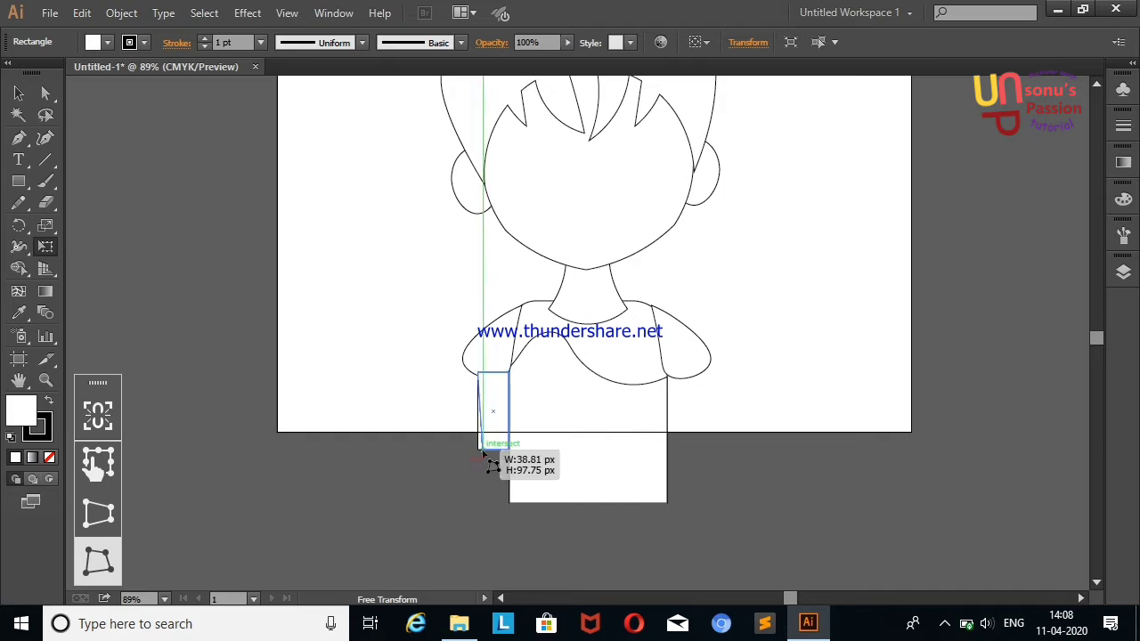
{"action": "left_click", "coordinate": [19, 93]}
{"action": "left_click", "coordinate": [216, 198]}
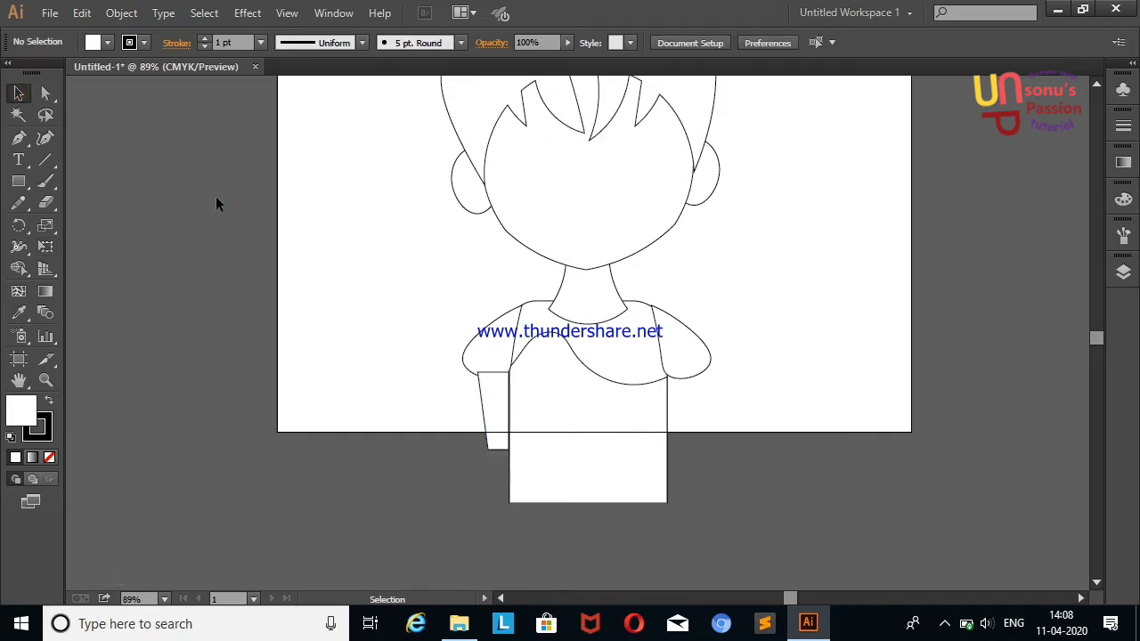
Mirror a copy of the sleeve to the right shoulder, then select the shirt, neck and sleeves.
{"action": "left_click", "coordinate": [491, 415]}
{"action": "right_click", "coordinate": [491, 415]}
{"action": "left_click", "coordinate": [786, 430]}
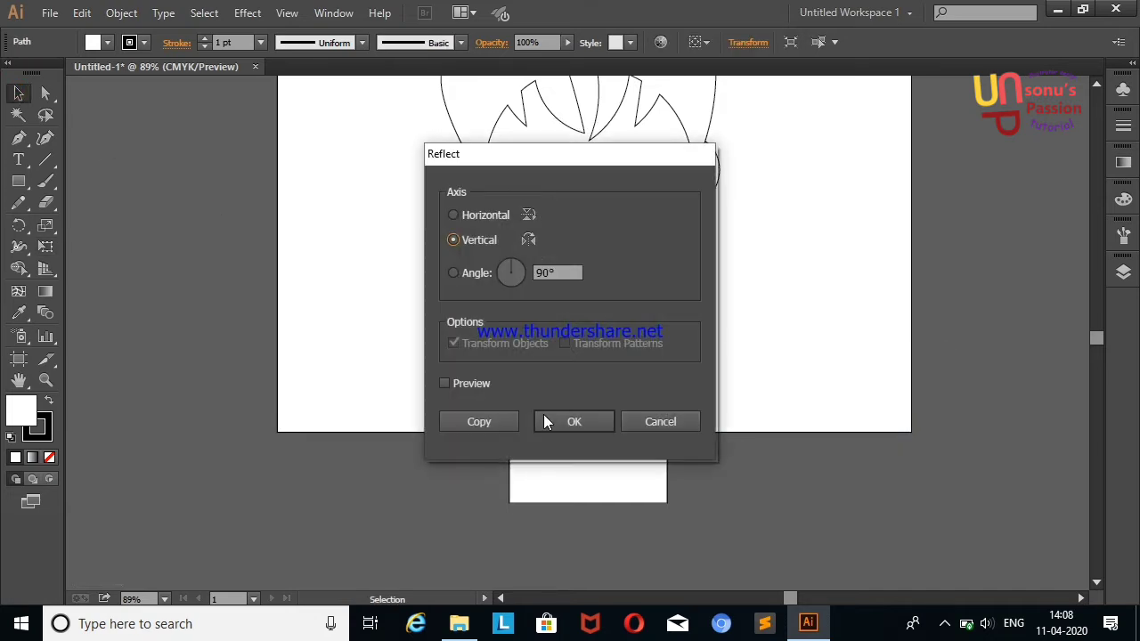
{"action": "left_click", "coordinate": [485, 422]}
{"action": "left_click_drag", "start_coordinate": [491, 415], "coordinate": [678, 415]}
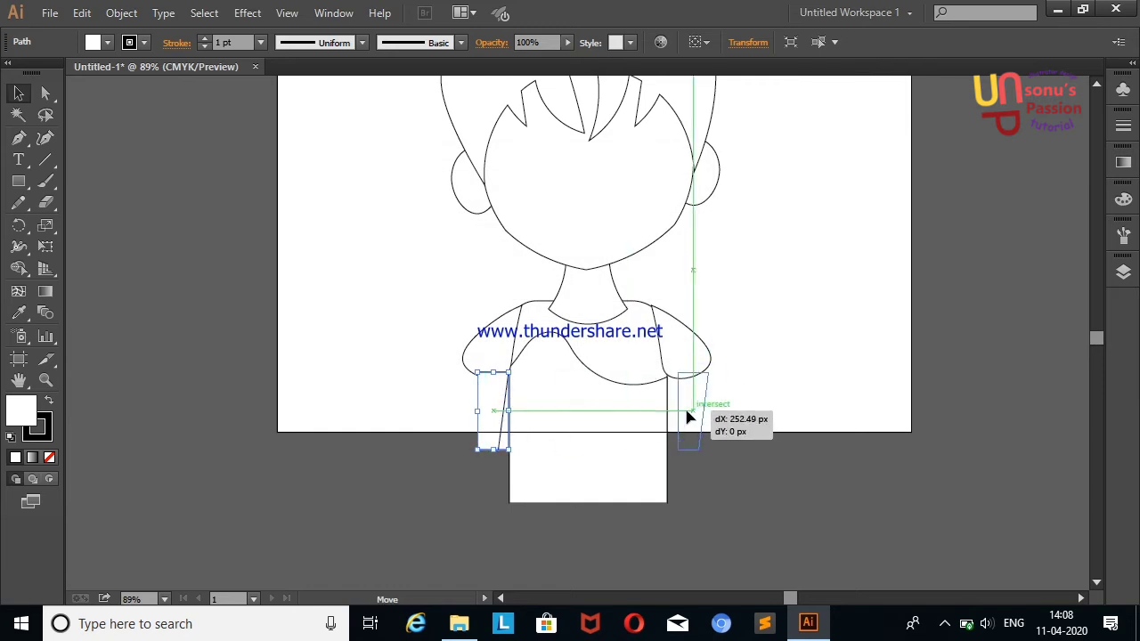
{"action": "left_click", "coordinate": [783, 312]}
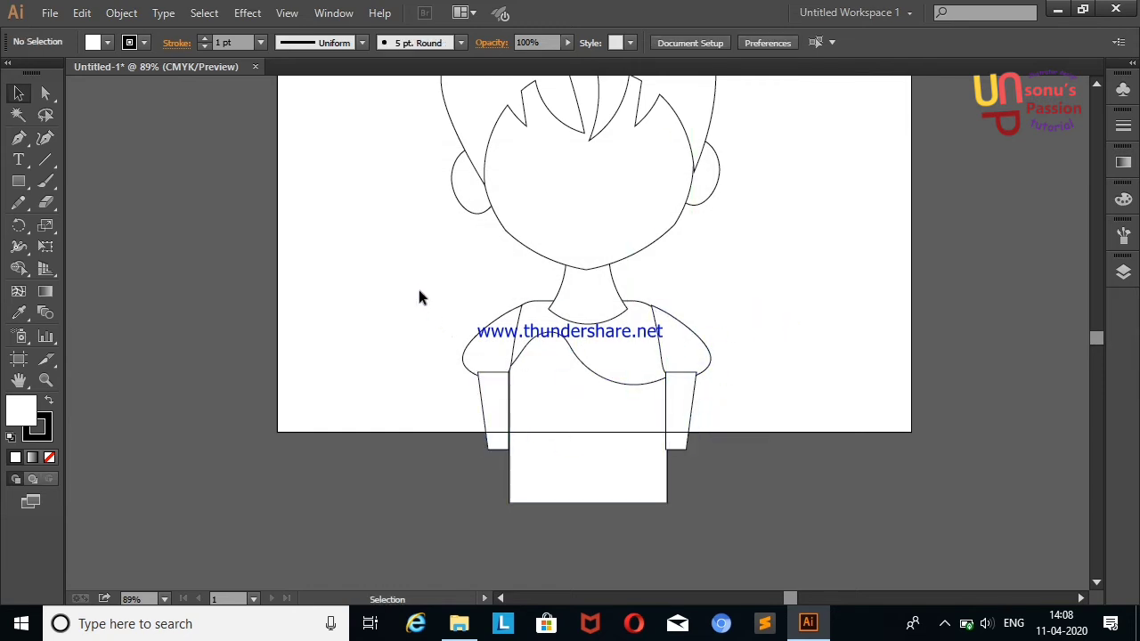
{"action": "left_click_drag", "start_coordinate": [417, 285], "coordinate": [748, 338]}
{"action": "key", "text": "shift+m"}
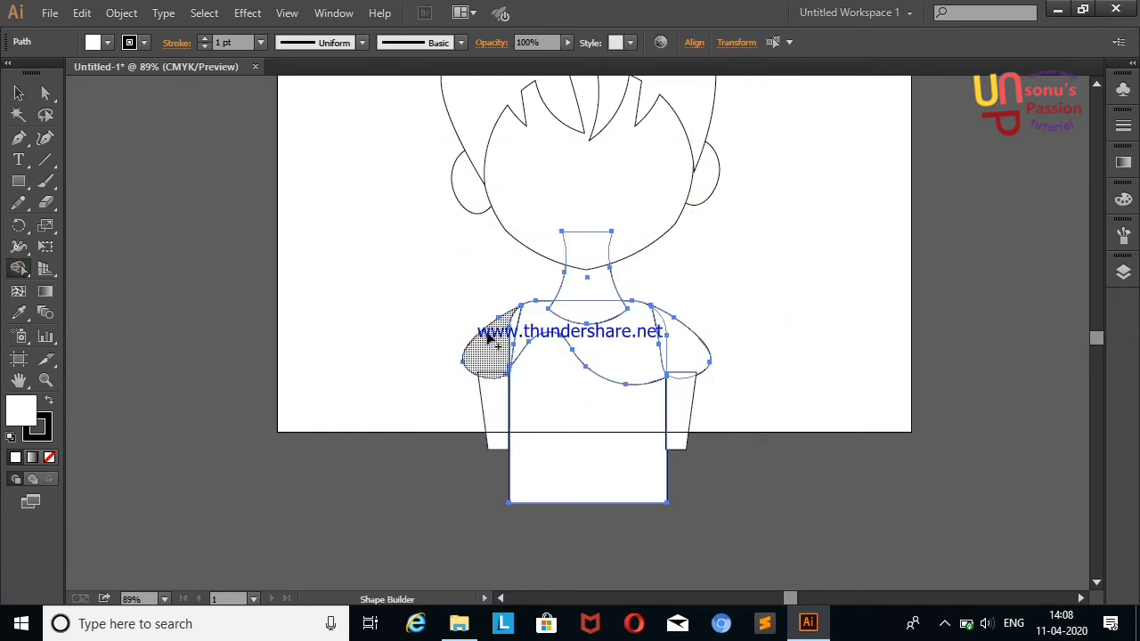
Merge the shoulder and sleeve regions with Shape Builder and move the left sleeve lower in Layers.
{"action": "left_click_drag", "start_coordinate": [487, 343], "coordinate": [677, 331]}
{"action": "key", "text": "v"}
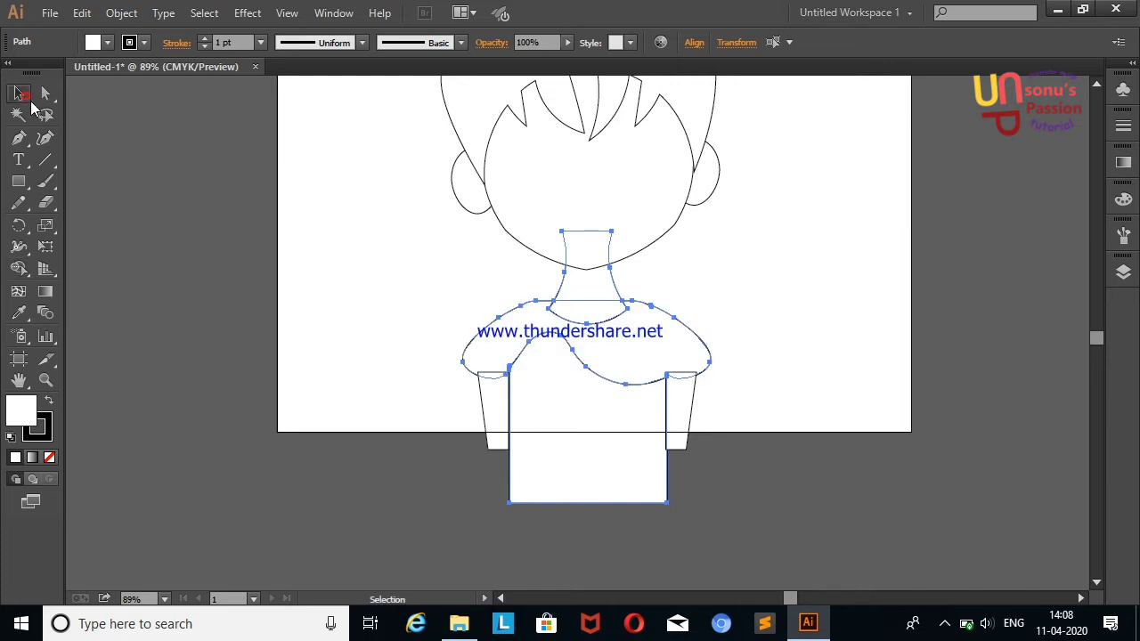
{"action": "left_click", "coordinate": [177, 177]}
{"action": "left_click", "coordinate": [488, 406]}
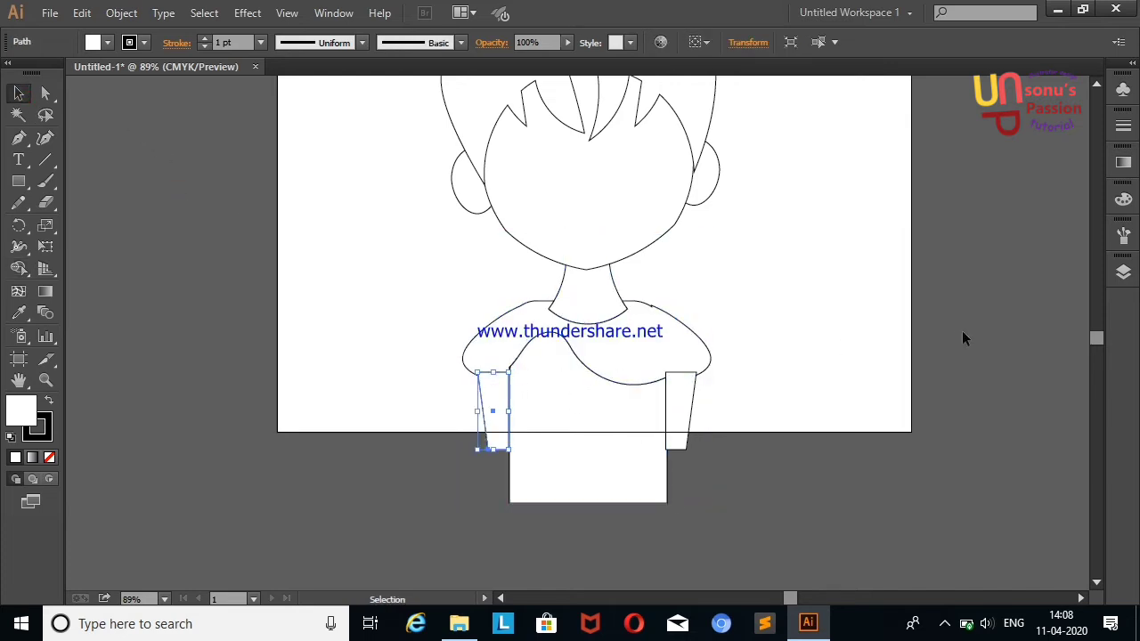
{"action": "left_click", "coordinate": [1120, 276]}
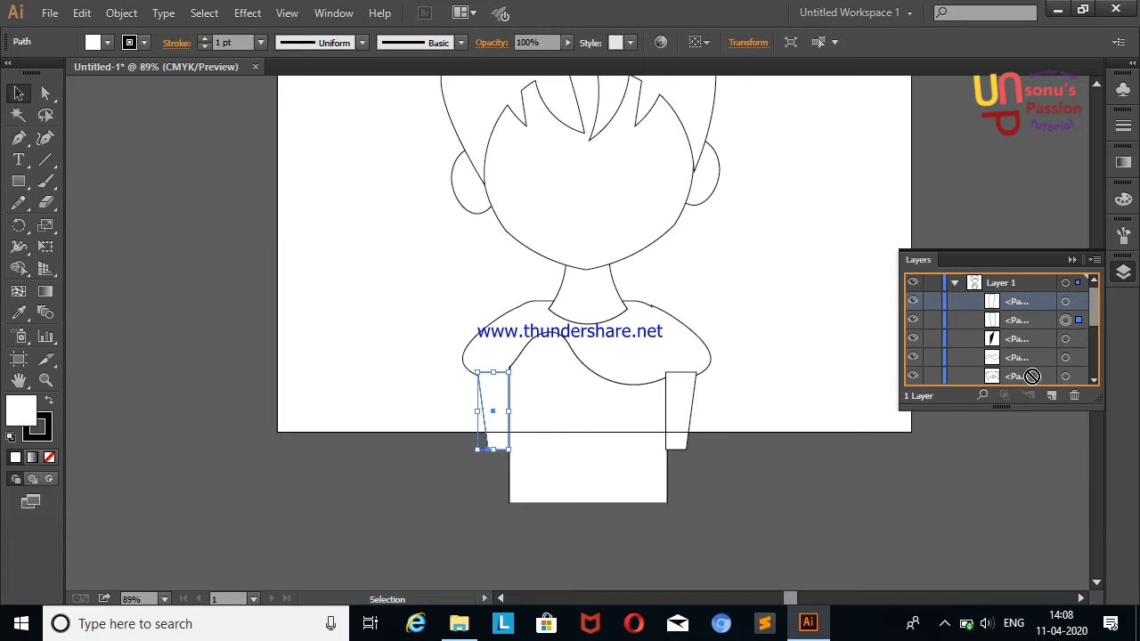
{"action": "left_click_drag", "start_coordinate": [1031, 376], "coordinate": [1026, 368]}
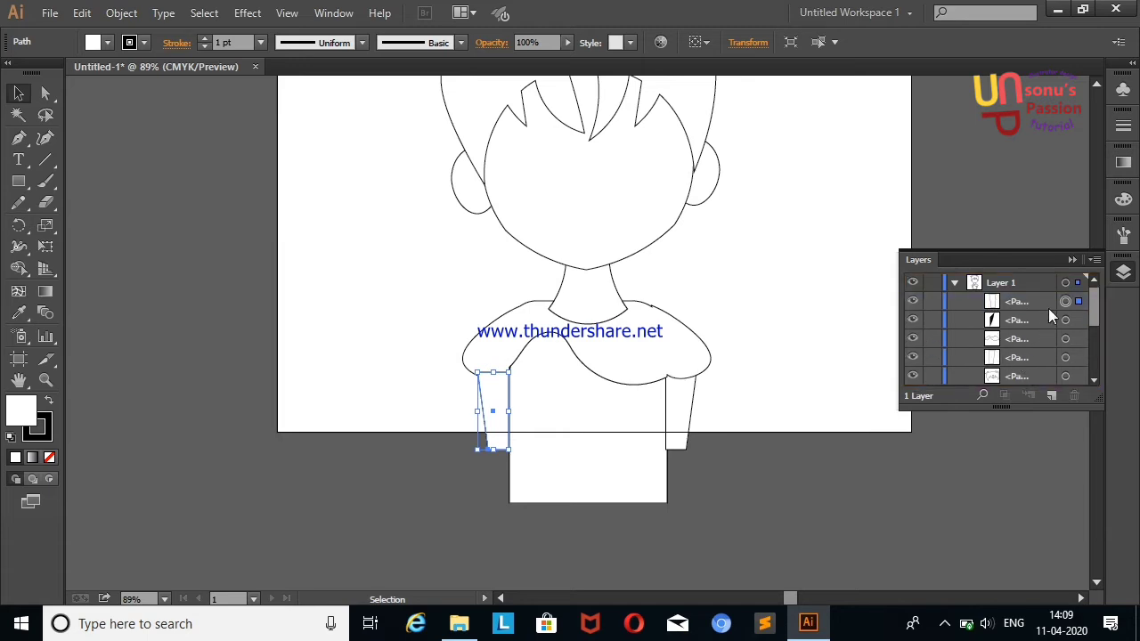
{"action": "left_click_drag", "start_coordinate": [1049, 310], "coordinate": [1033, 369]}
{"action": "left_click", "coordinate": [860, 250]}
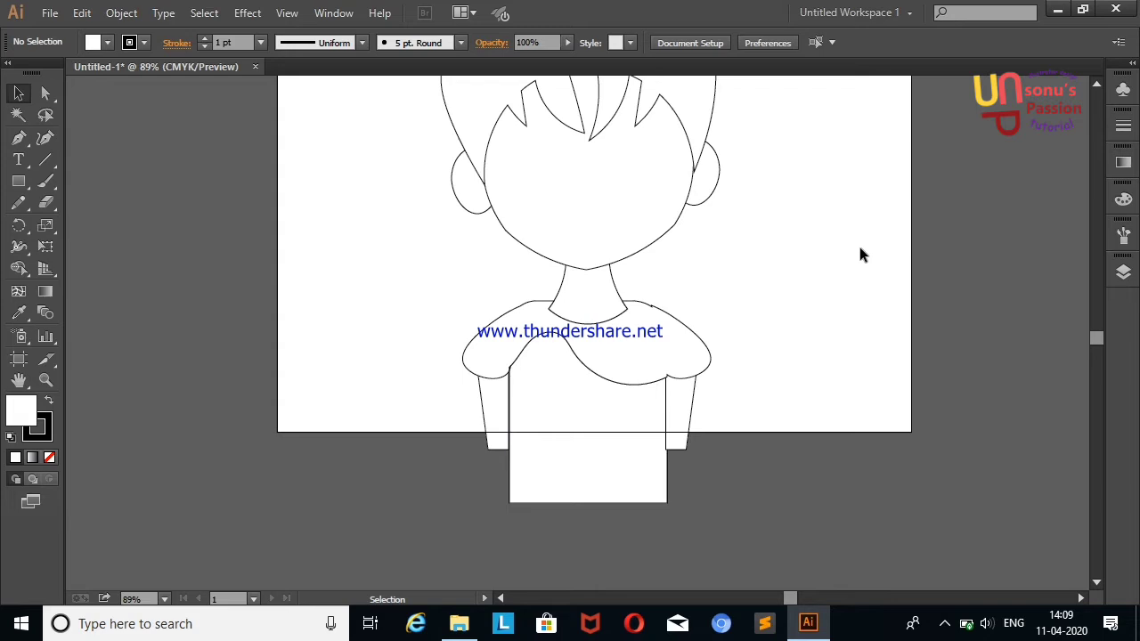
Marquee-select the whole character, move it up, and reselect the left sleeve.
{"action": "scroll", "coordinate": [1082, 306], "scroll_direction": "up", "scroll_amount": 2}
{"action": "scroll", "coordinate": [1089, 337], "scroll_direction": "up", "scroll_amount": 2}
{"action": "left_click_drag", "start_coordinate": [367, 129], "coordinate": [784, 570]}
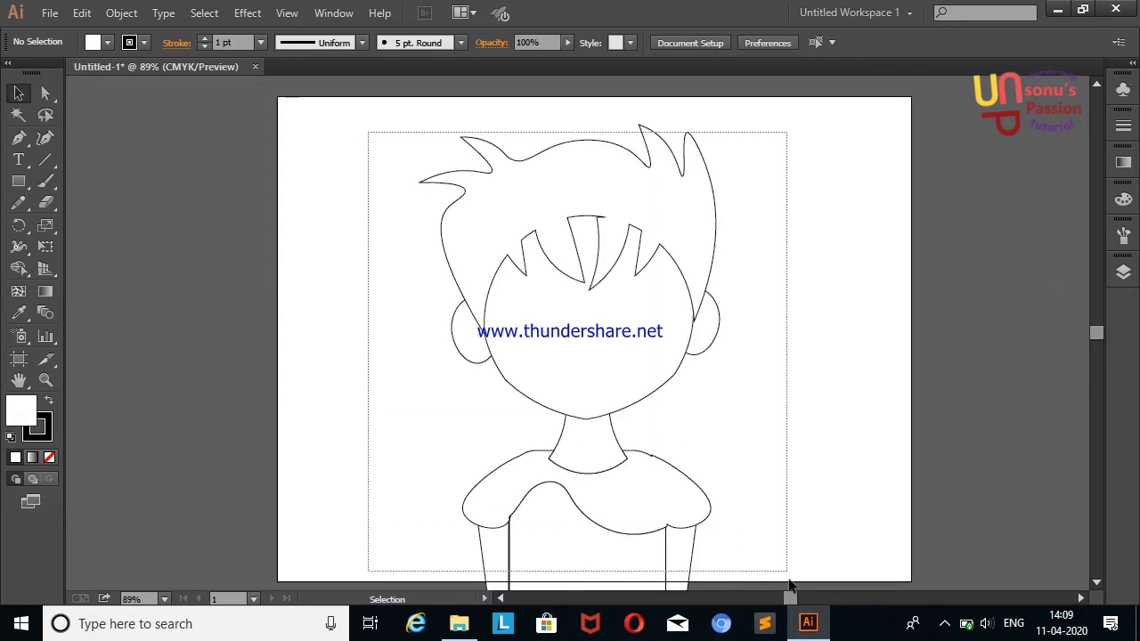
{"action": "left_click_drag", "start_coordinate": [632, 335], "coordinate": [631, 240]}
{"action": "left_click", "coordinate": [787, 321]}
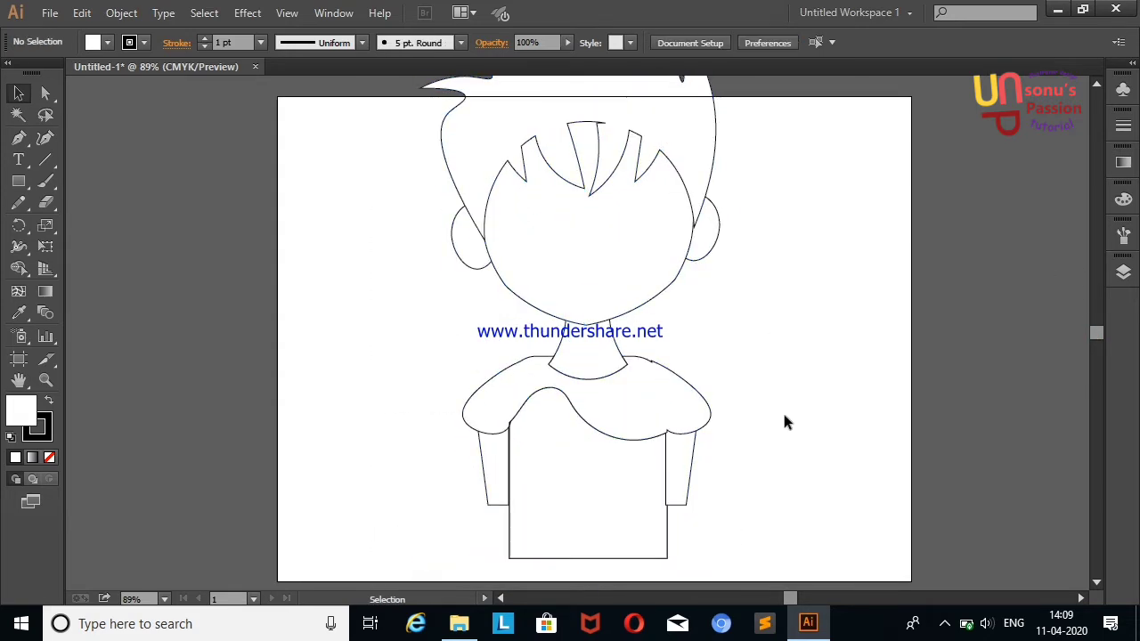
{"action": "left_click", "coordinate": [493, 480]}
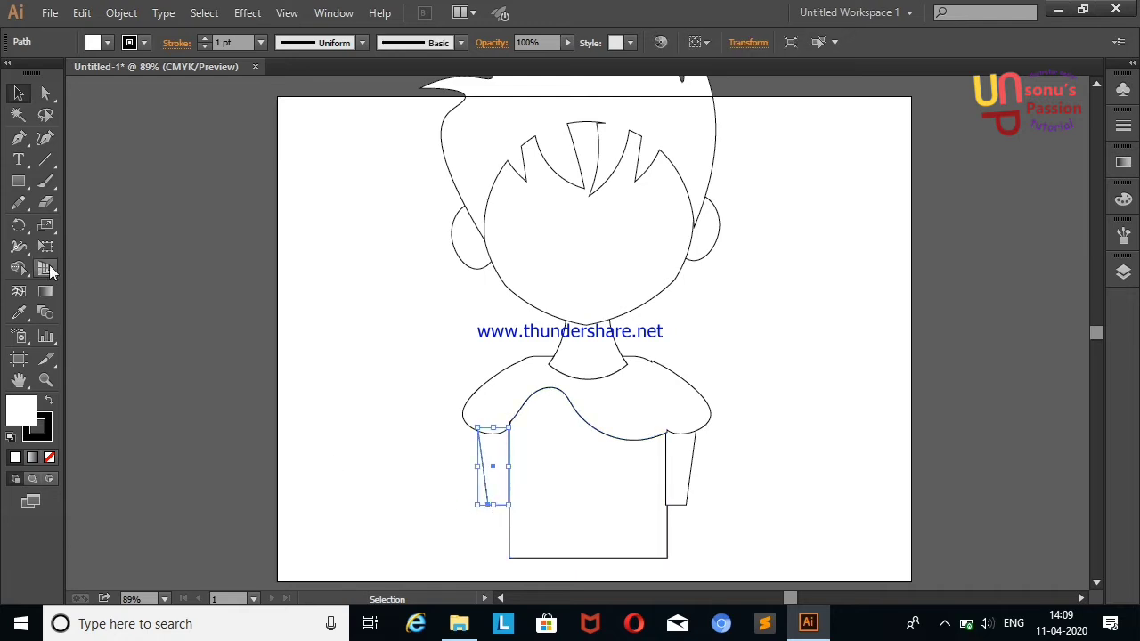
{"action": "left_click", "coordinate": [45, 245]}
{"action": "left_click", "coordinate": [103, 556]}
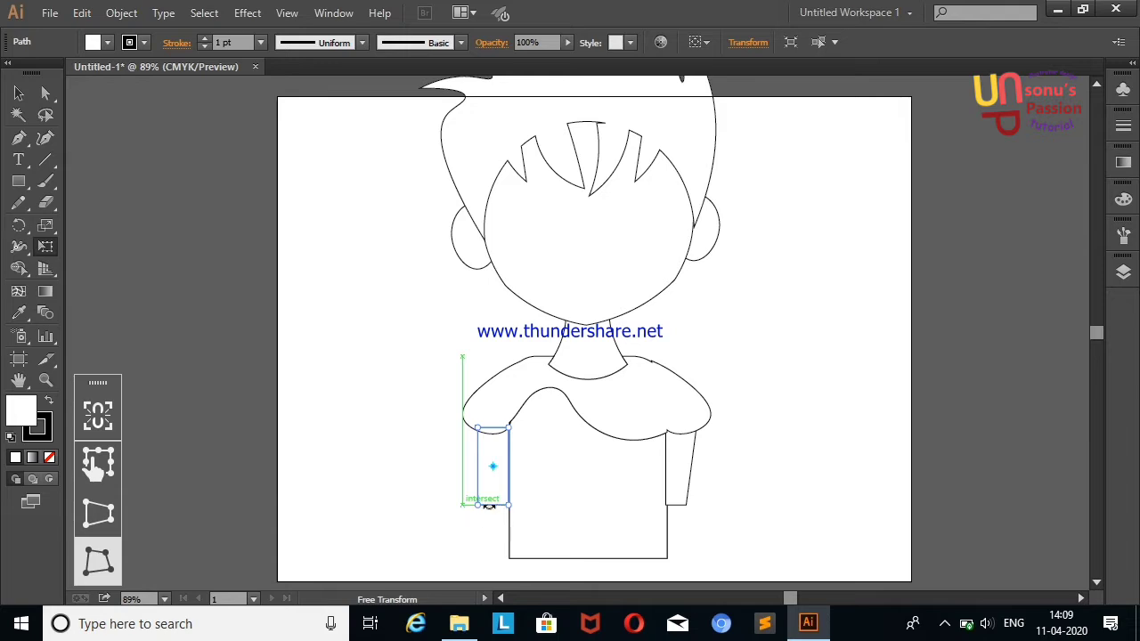
Perspective-distort the left sleeve's bottom corner until it hides beneath the shoulder, then deselect.
{"action": "left_click_drag", "start_coordinate": [488, 505], "coordinate": [513, 532]}
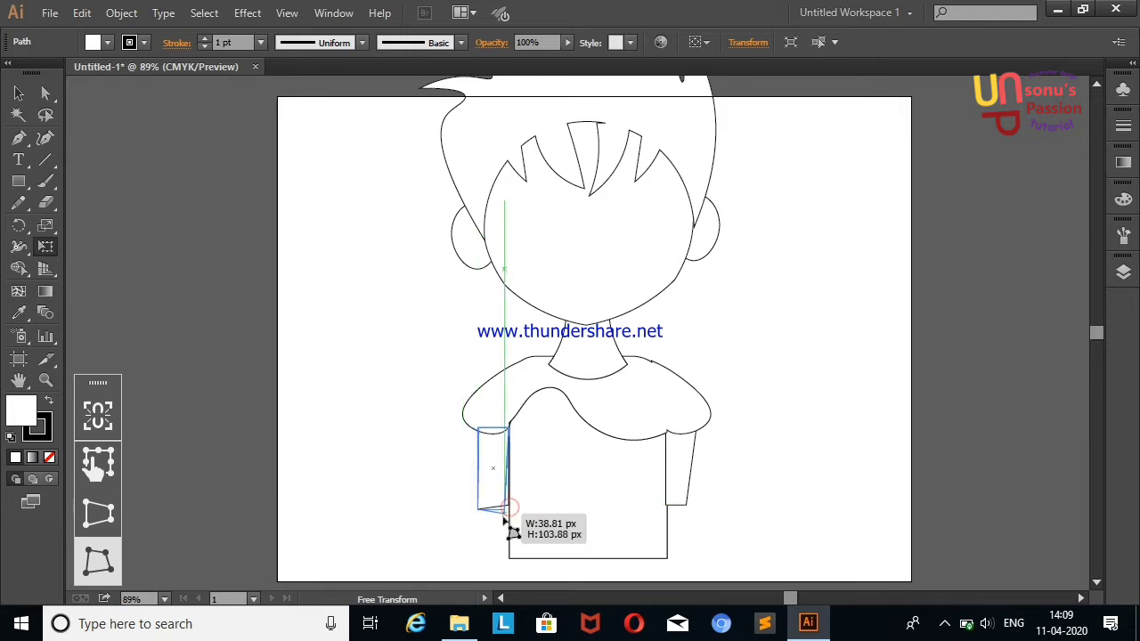
{"action": "mouse_move", "coordinate": [513, 531]}
{"action": "left_mouse_down"}
{"action": "mouse_move", "coordinate": [597, 499]}
{"action": "mouse_move", "coordinate": [559, 476]}
{"action": "left_mouse_up"}
{"action": "key", "text": "ctrl+shift+a"}
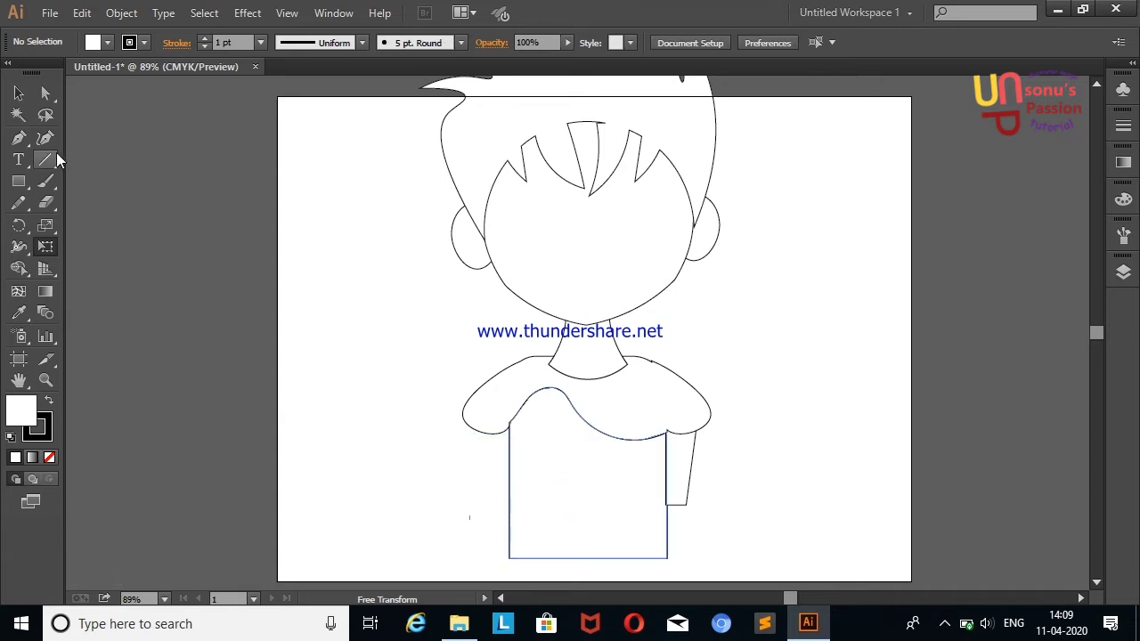
Outline a bent arm from the left shoulder across the chest with the Curvature Tool.
{"action": "left_click", "coordinate": [46, 137]}
{"action": "left_click", "coordinate": [473, 423]}
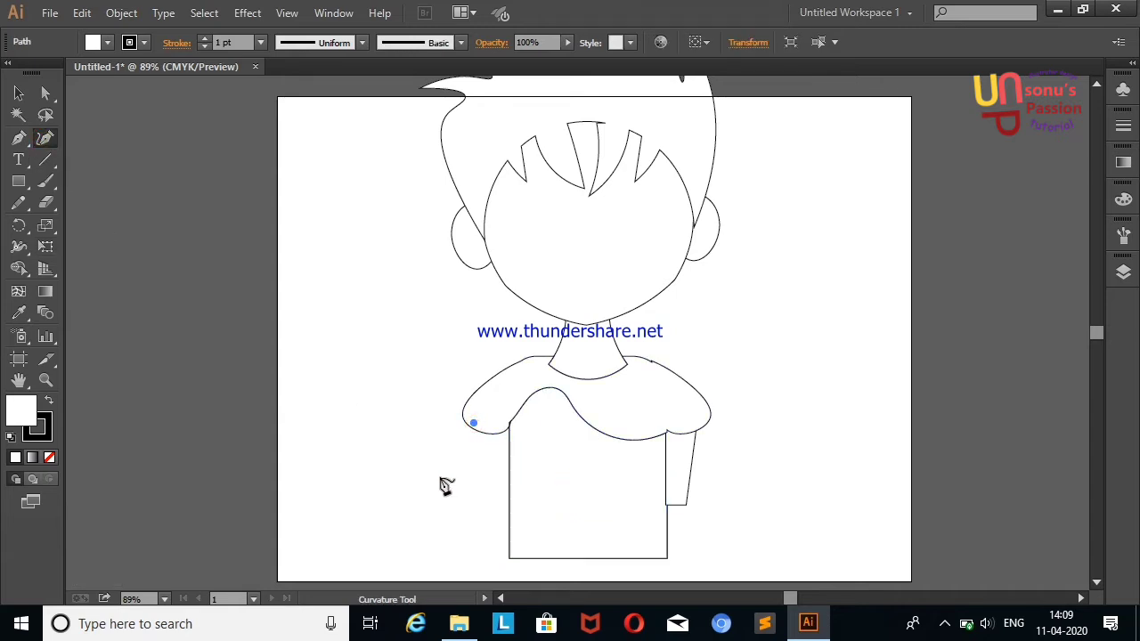
{"action": "left_click", "coordinate": [457, 479]}
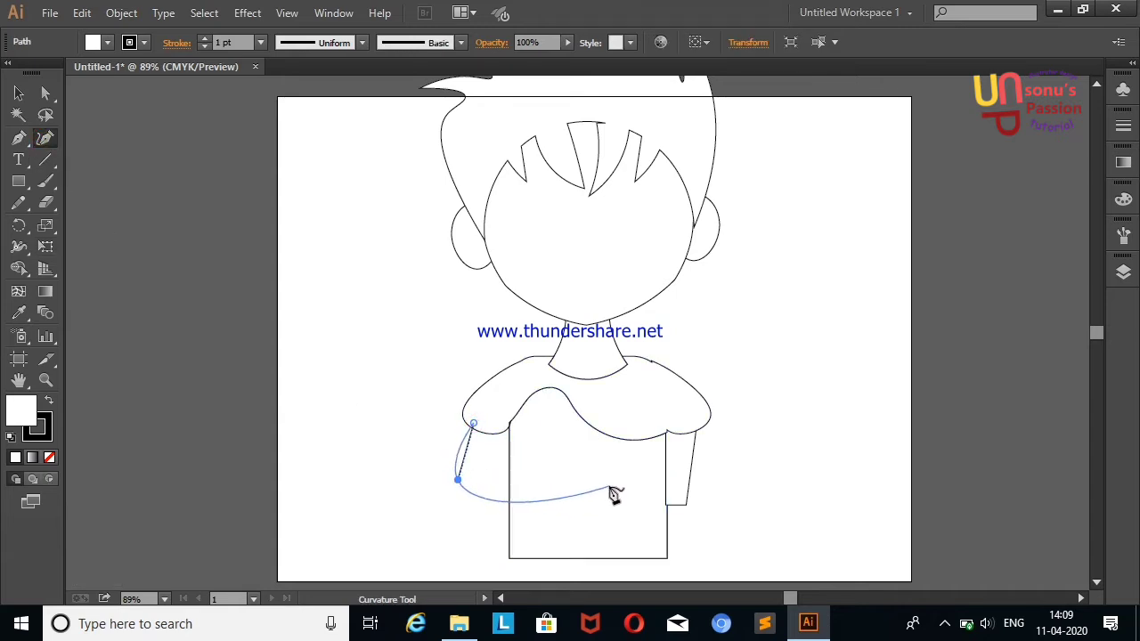
{"action": "left_click", "coordinate": [637, 460]}
{"action": "left_click", "coordinate": [619, 438]}
{"action": "left_click", "coordinate": [551, 457]}
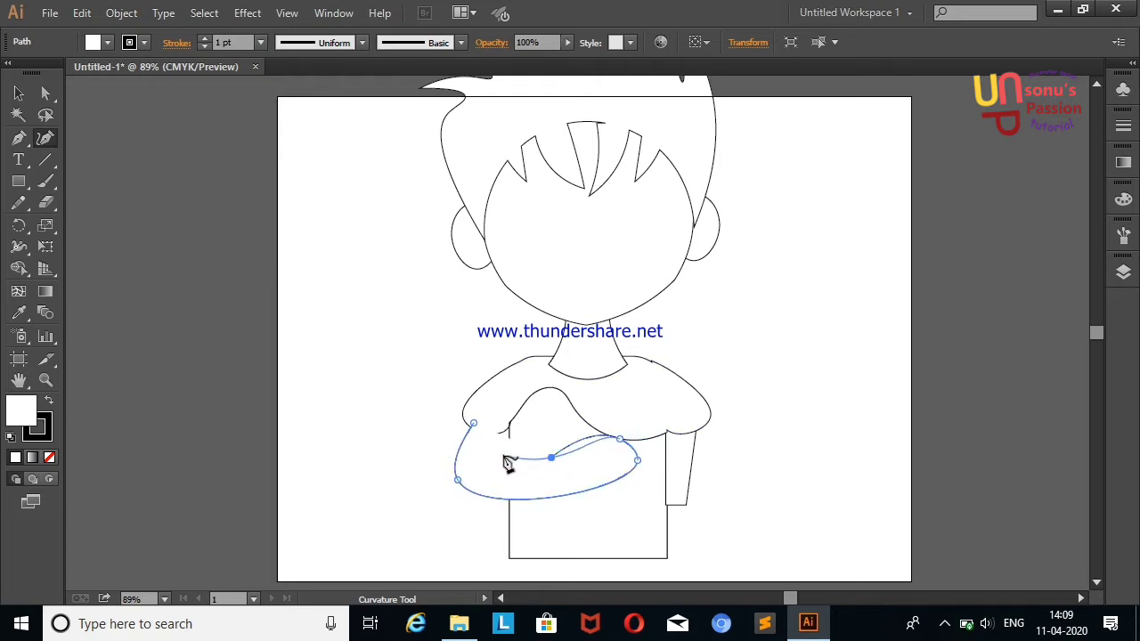
{"action": "left_click", "coordinate": [504, 424]}
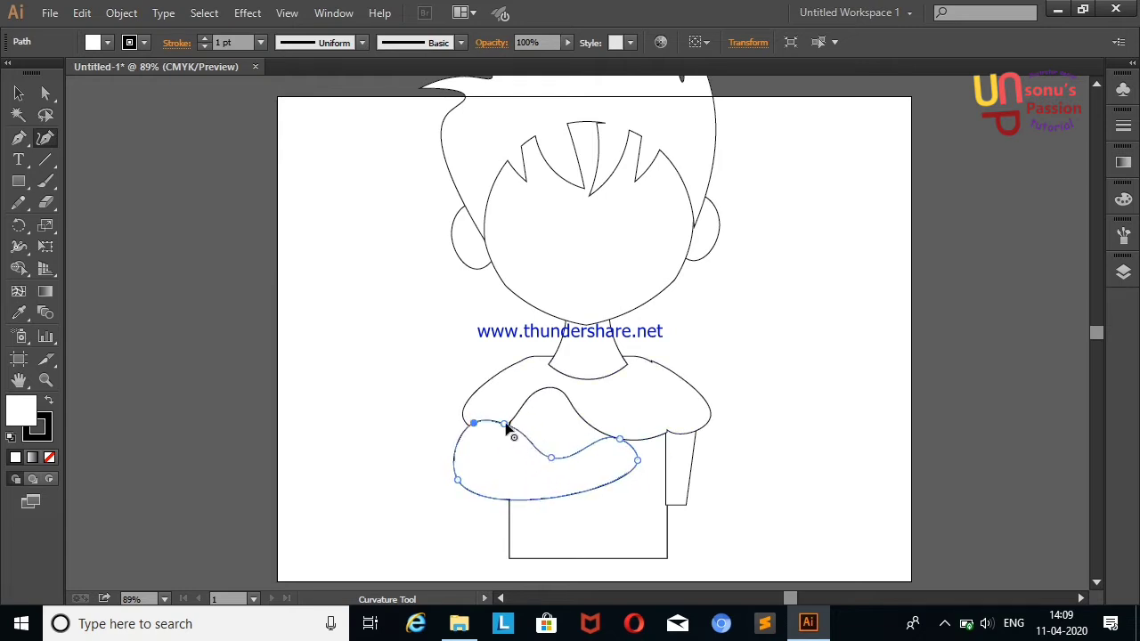
Adjust the arm's anchors to refine its upper corner, rounded underside and hand end.
{"action": "left_click", "coordinate": [505, 425]}
{"action": "left_click_drag", "start_coordinate": [473, 423], "coordinate": [469, 410]}
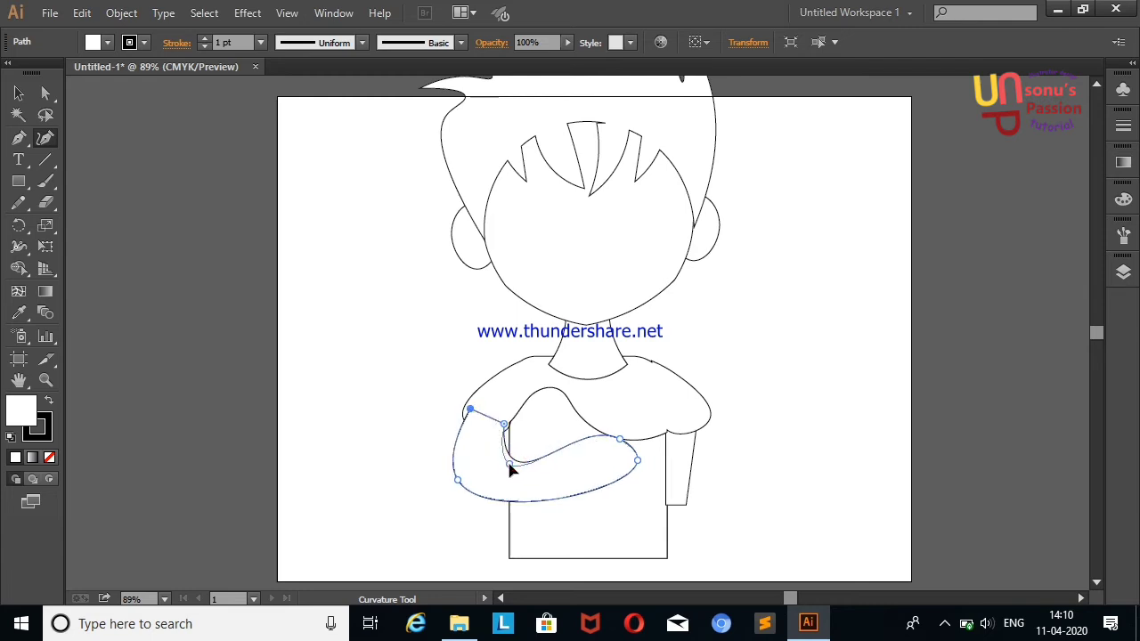
{"action": "left_click_drag", "start_coordinate": [618, 438], "coordinate": [621, 472]}
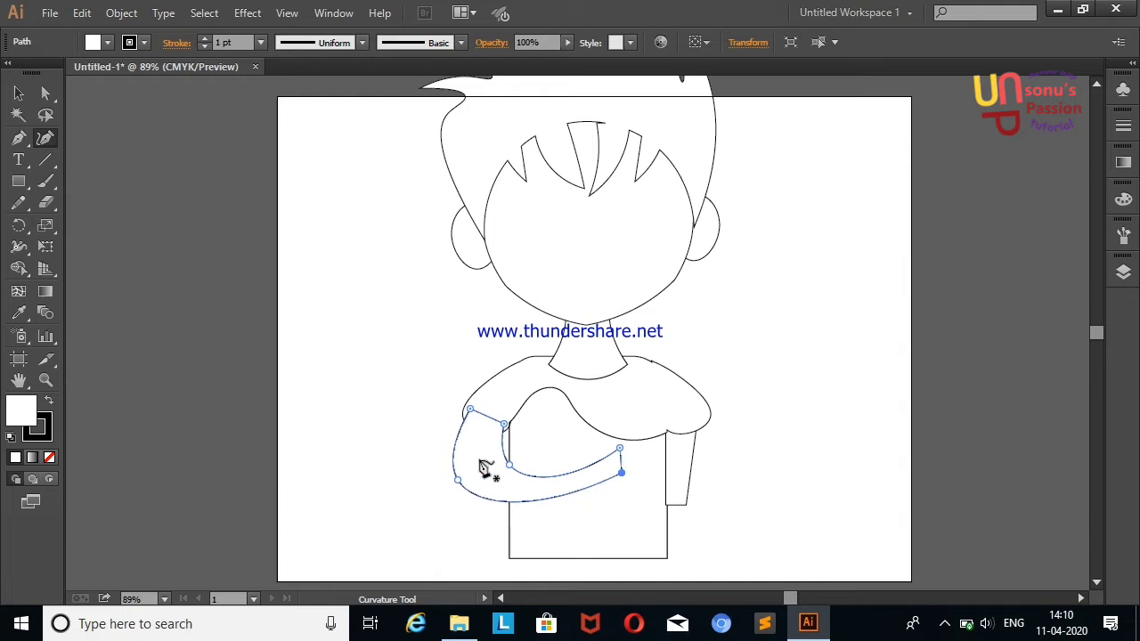
{"action": "left_click_drag", "start_coordinate": [459, 481], "coordinate": [457, 479]}
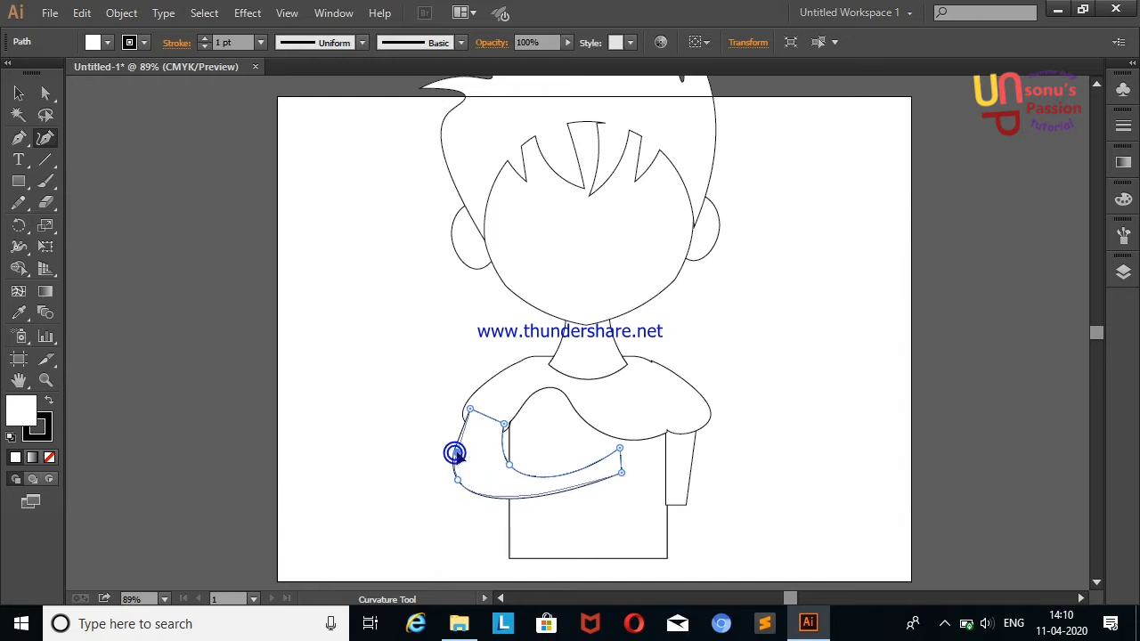
{"action": "left_click_drag", "start_coordinate": [553, 495], "coordinate": [552, 502]}
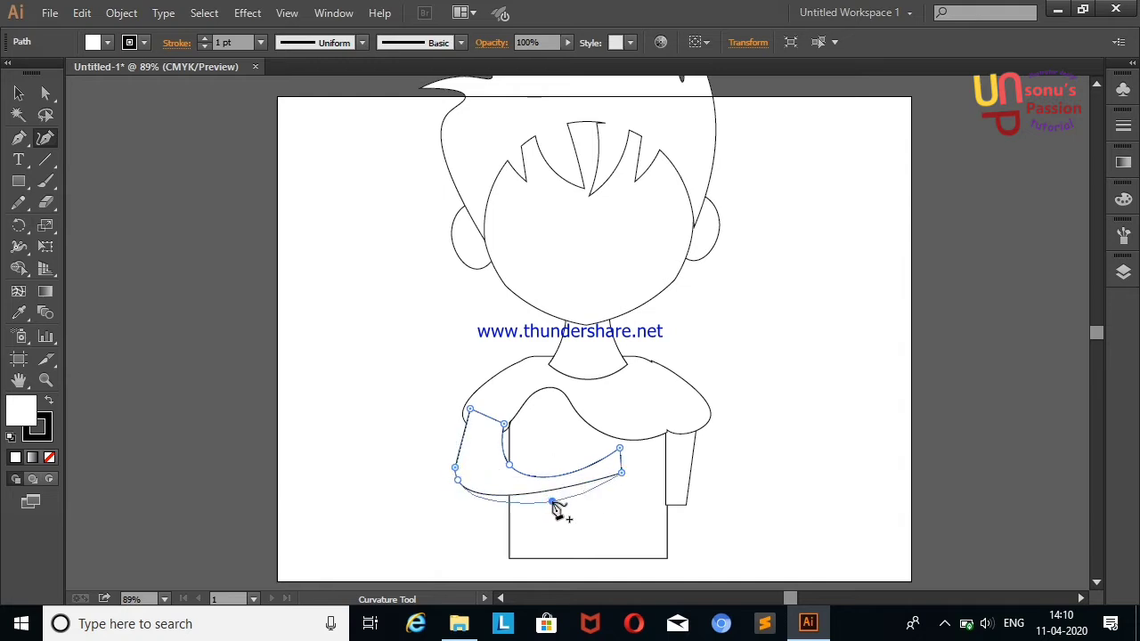
{"action": "mouse_move", "coordinate": [620, 449]}
{"action": "left_mouse_down"}
{"action": "mouse_move", "coordinate": [625, 460]}
{"action": "mouse_move", "coordinate": [628, 451]}
{"action": "left_mouse_up"}
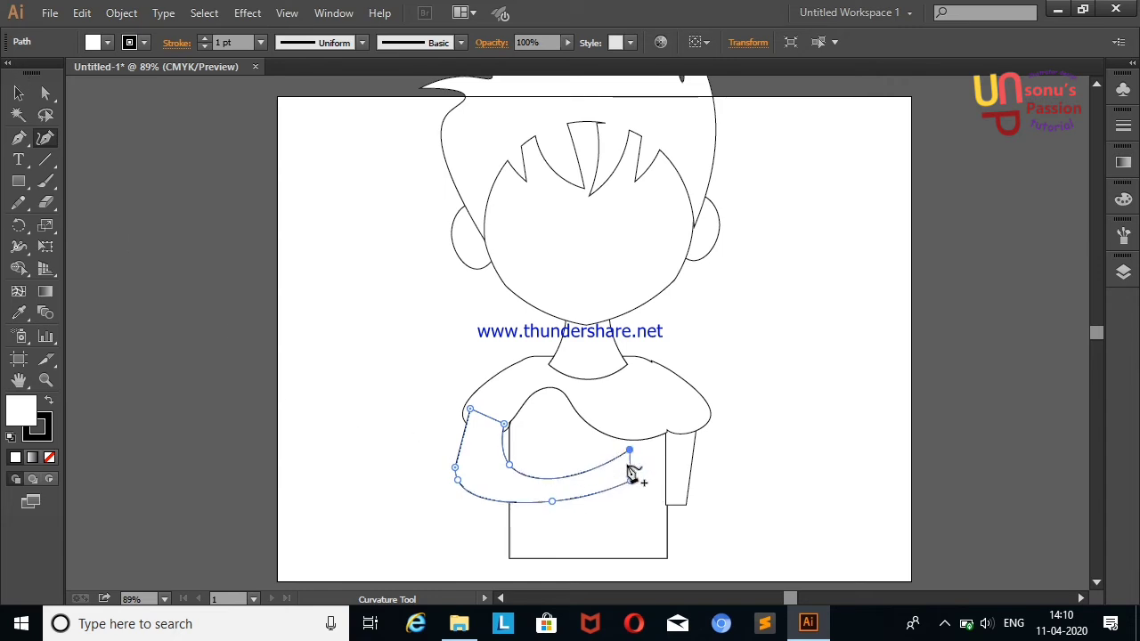
{"action": "left_click", "coordinate": [19, 92]}
Move the folded arm path lower in the Layers stacking order.
{"action": "left_click", "coordinate": [151, 222]}
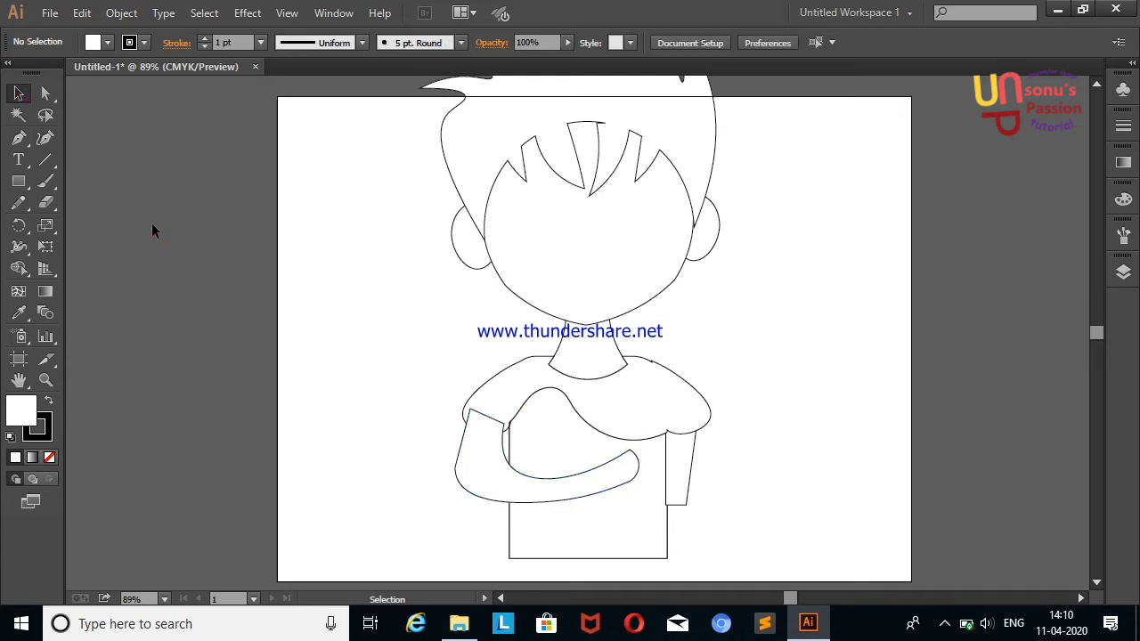
{"action": "left_click", "coordinate": [486, 439]}
{"action": "left_click", "coordinate": [1123, 272]}
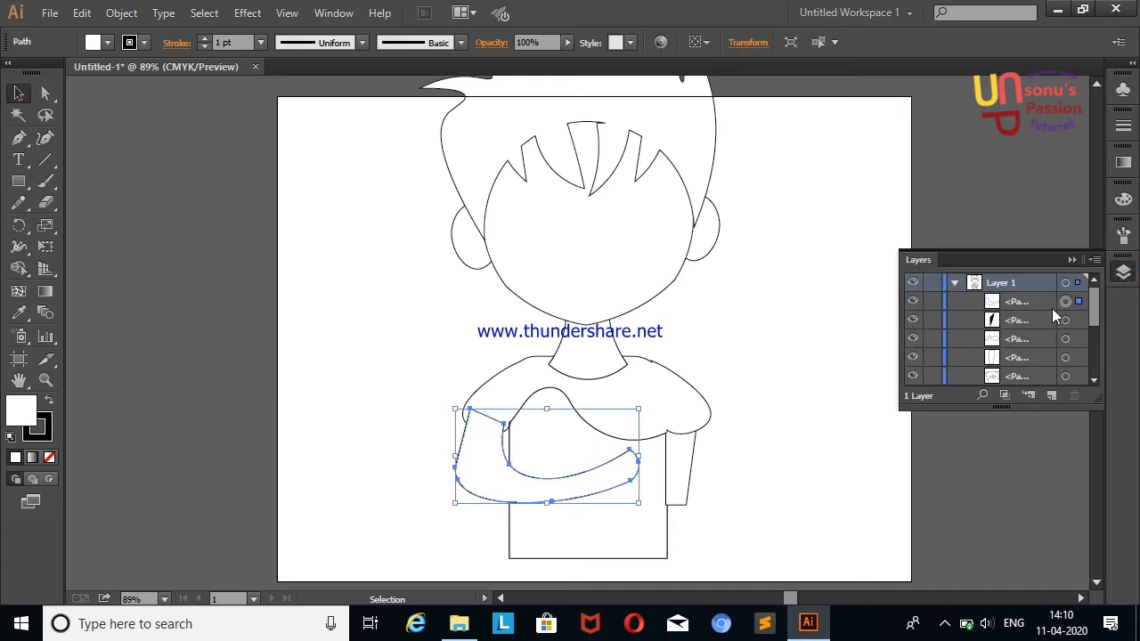
{"action": "left_click_drag", "start_coordinate": [1052, 305], "coordinate": [1030, 348]}
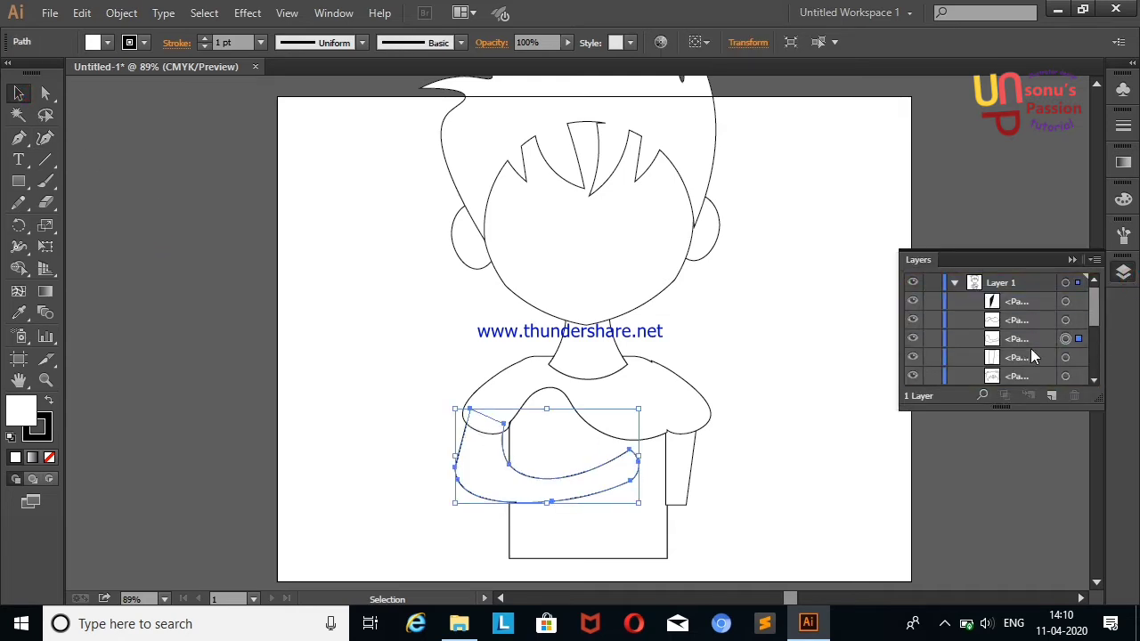
{"action": "left_click", "coordinate": [1072, 259]}
Pull the folded arm's left anchor inward with the Curvature tool.
{"action": "left_click", "coordinate": [841, 268]}
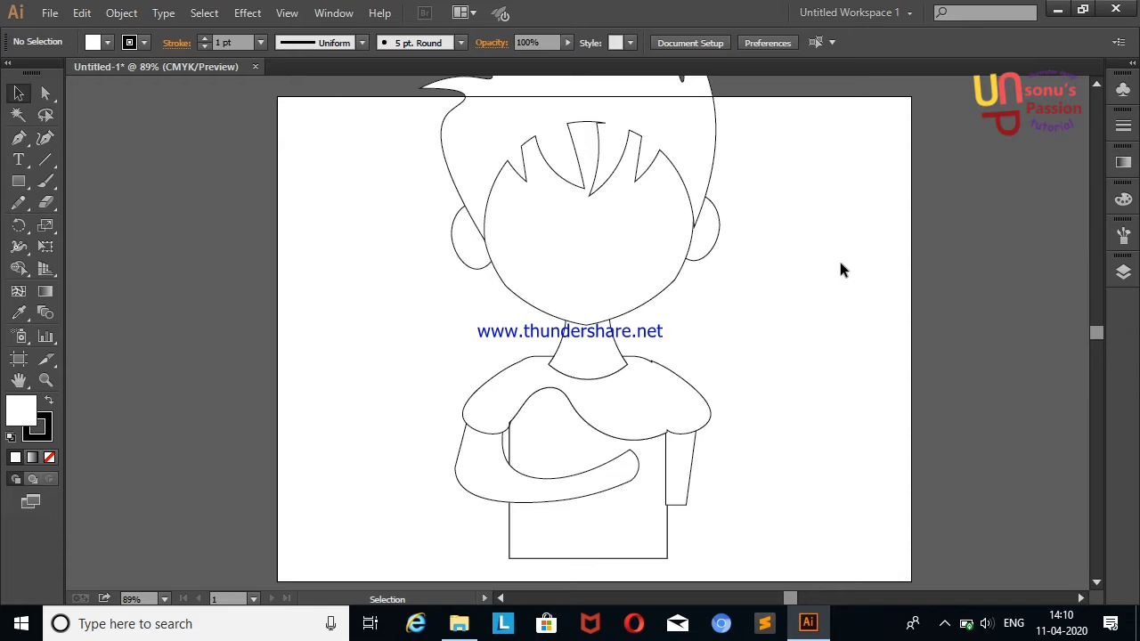
{"action": "left_click", "coordinate": [469, 471]}
{"action": "left_click", "coordinate": [44, 138]}
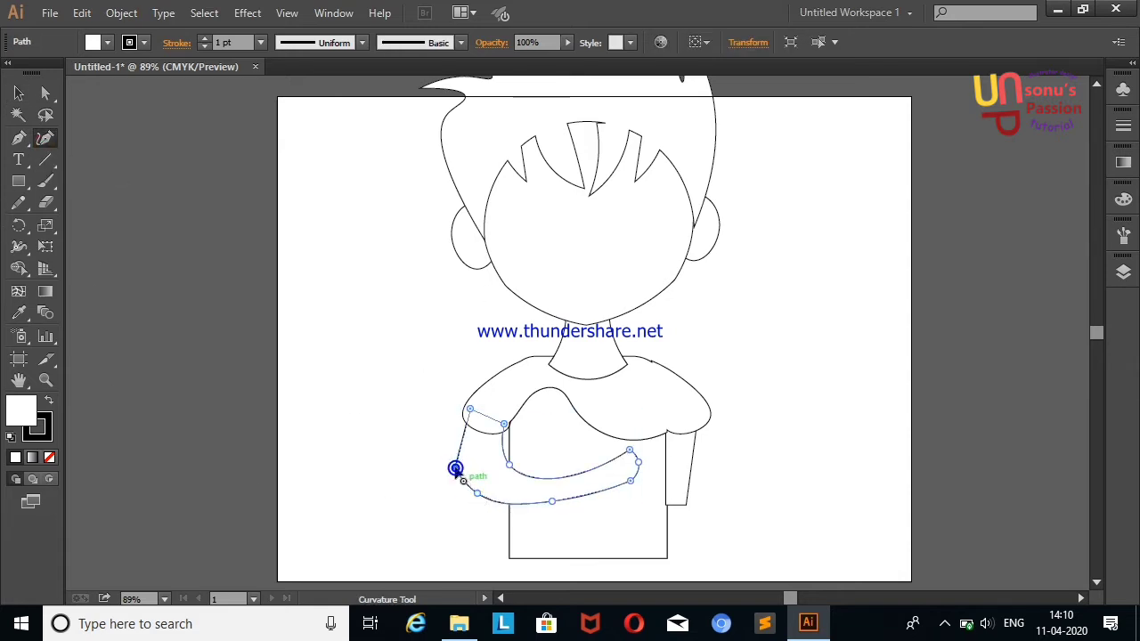
{"action": "left_click_drag", "start_coordinate": [455, 469], "coordinate": [466, 472]}
{"action": "left_click", "coordinate": [19, 93]}
Convert the arm's inner anchor into a sharp corner.
{"action": "left_click", "coordinate": [166, 213]}
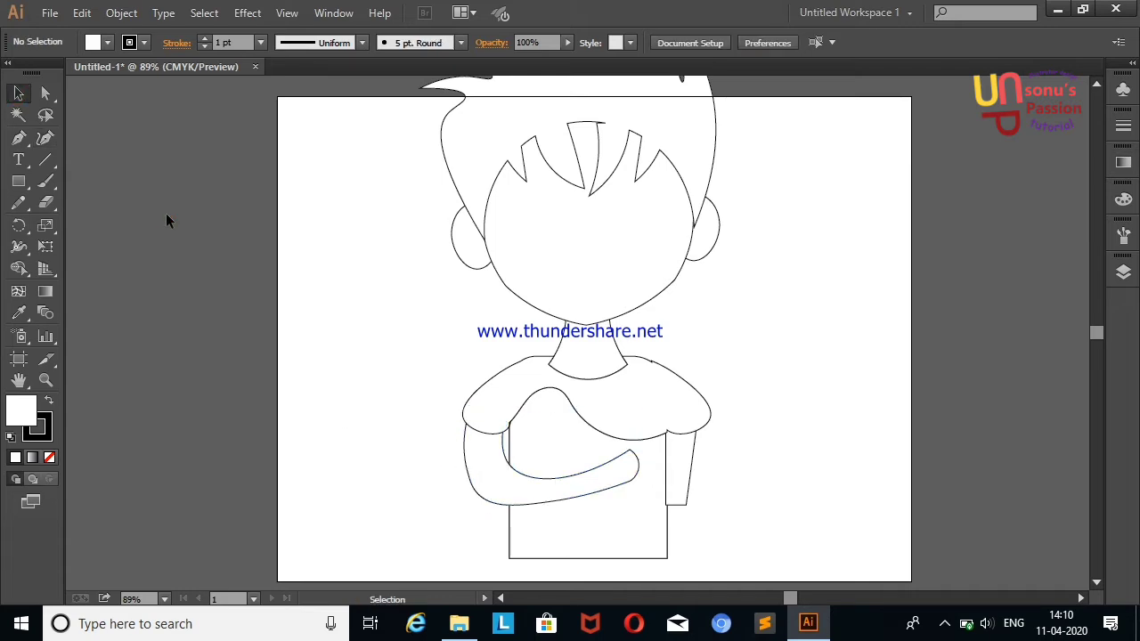
{"action": "left_click", "coordinate": [482, 490]}
{"action": "left_click", "coordinate": [45, 137]}
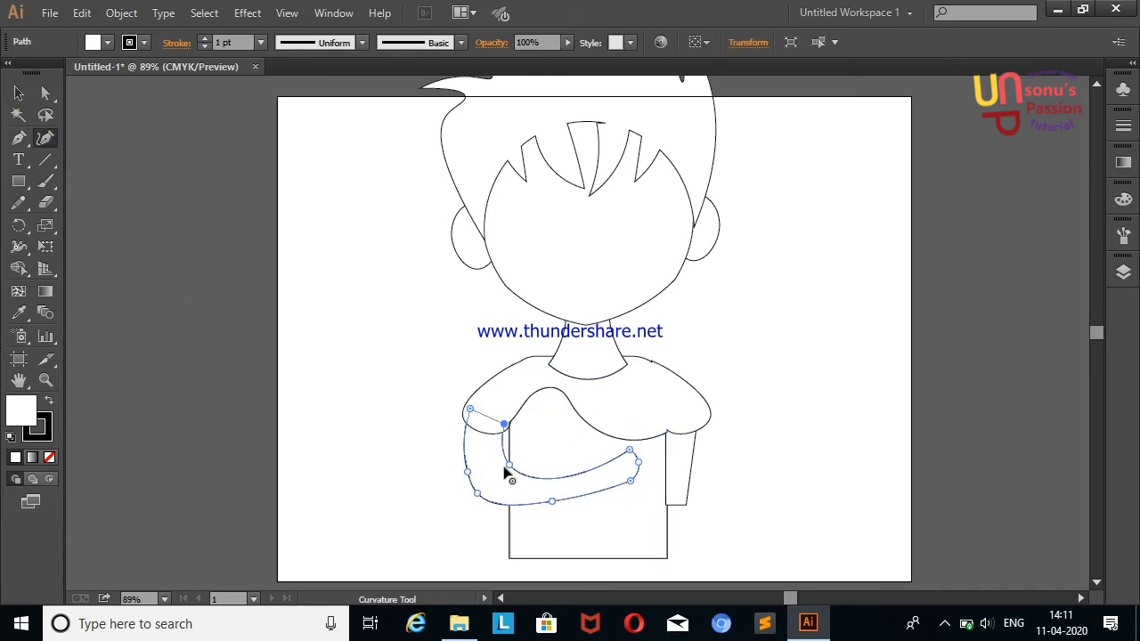
{"action": "double_click", "coordinate": [508, 462]}
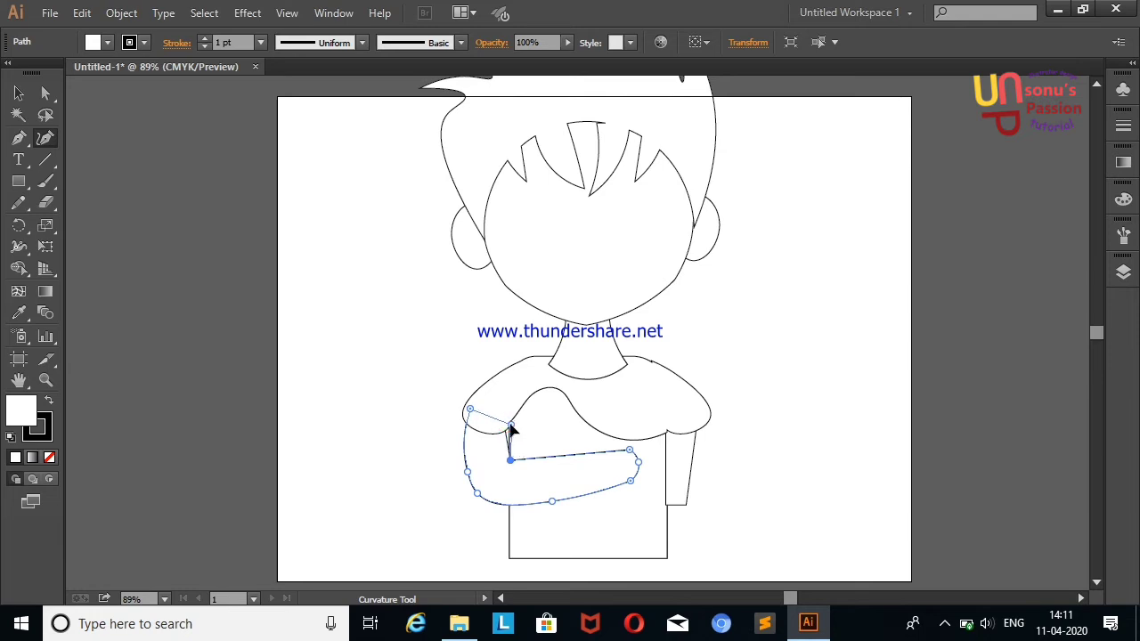
{"action": "left_click", "coordinate": [18, 93]}
{"action": "left_click", "coordinate": [225, 283]}
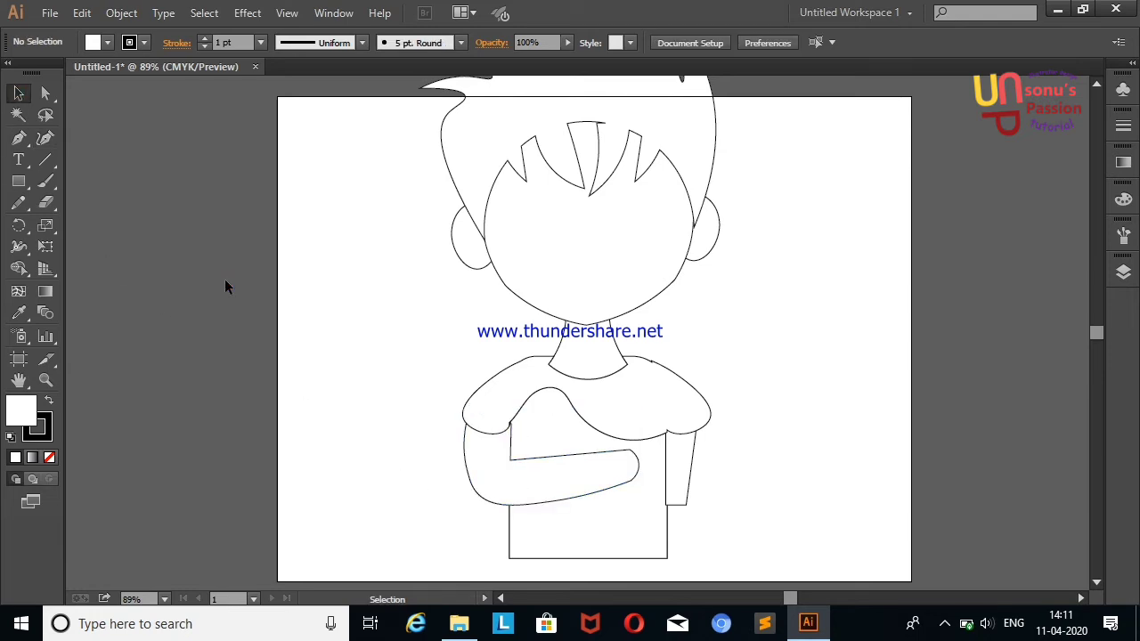
Fill the shoulder piece black from the Fill swatches.
{"action": "left_click", "coordinate": [648, 408]}
{"action": "left_click", "coordinate": [106, 42]}
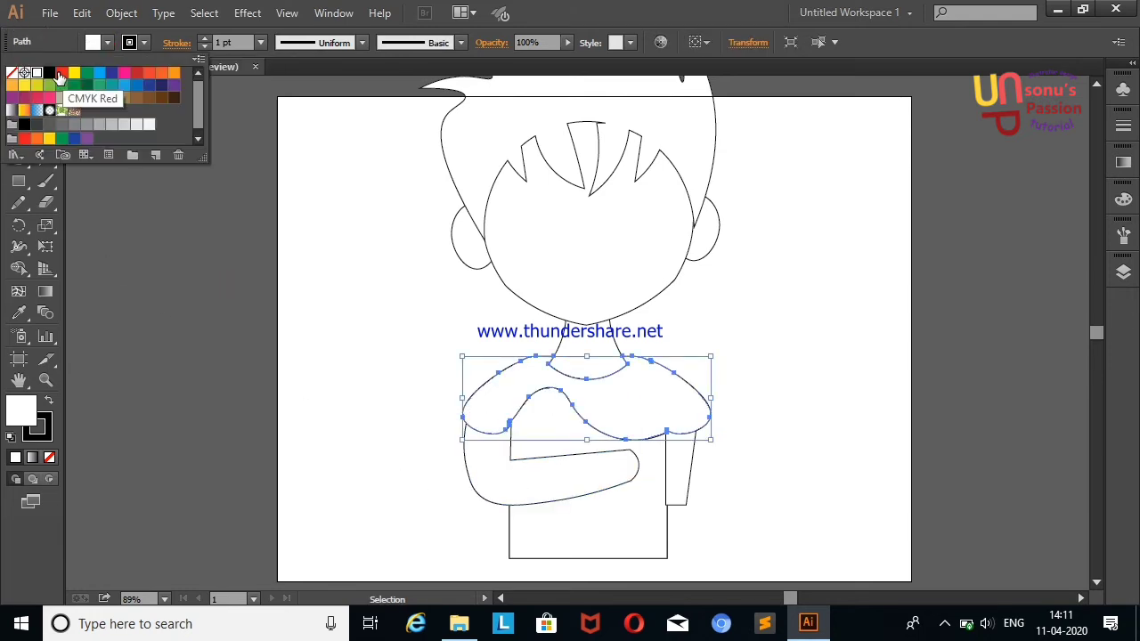
{"action": "left_click", "coordinate": [49, 72]}
{"action": "left_click", "coordinate": [134, 382]}
Fill the shirt body green, then lighten it in the Color Picker.
{"action": "left_click", "coordinate": [604, 509]}
{"action": "left_click", "coordinate": [106, 42]}
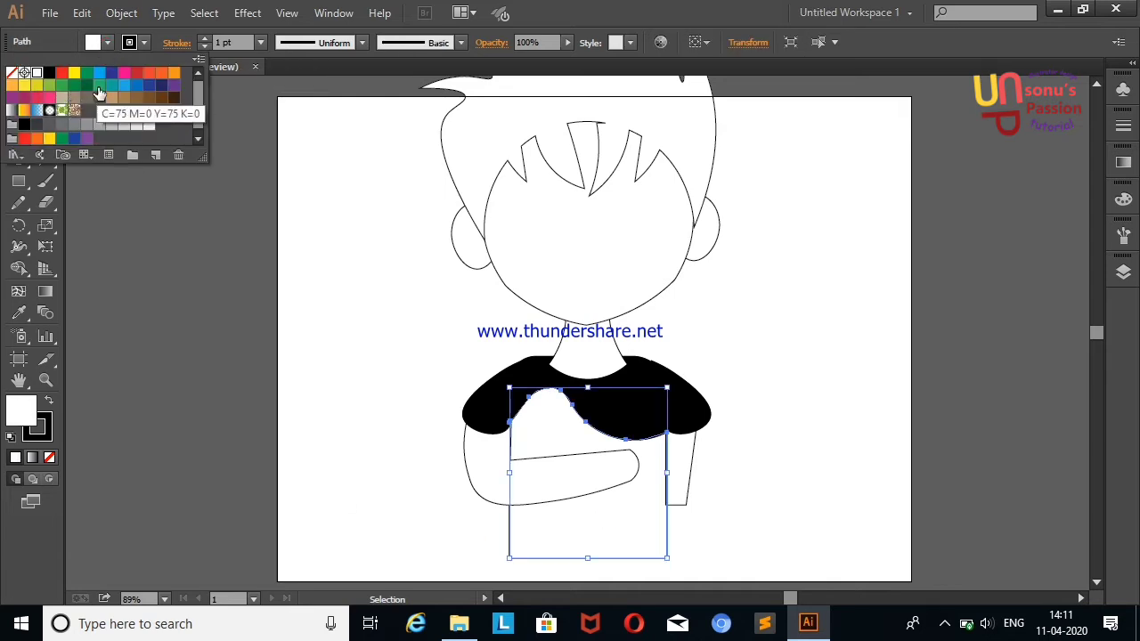
{"action": "left_click", "coordinate": [99, 85]}
{"action": "double_click", "coordinate": [22, 410]}
{"action": "left_click", "coordinate": [590, 368]}
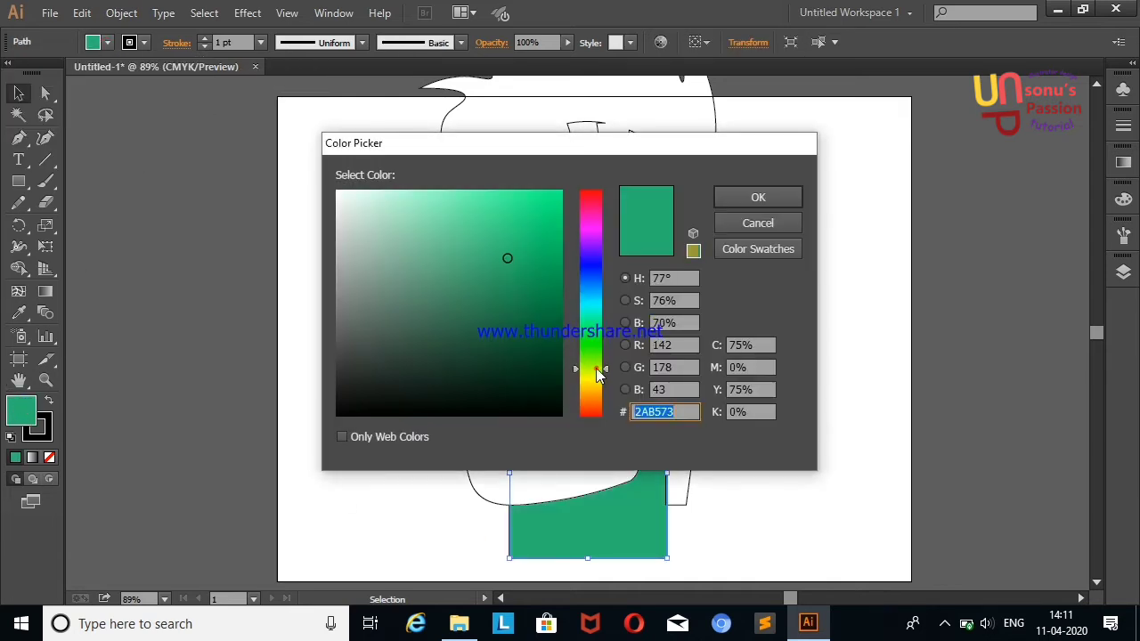
{"action": "left_click", "coordinate": [590, 348]}
{"action": "left_click", "coordinate": [471, 201]}
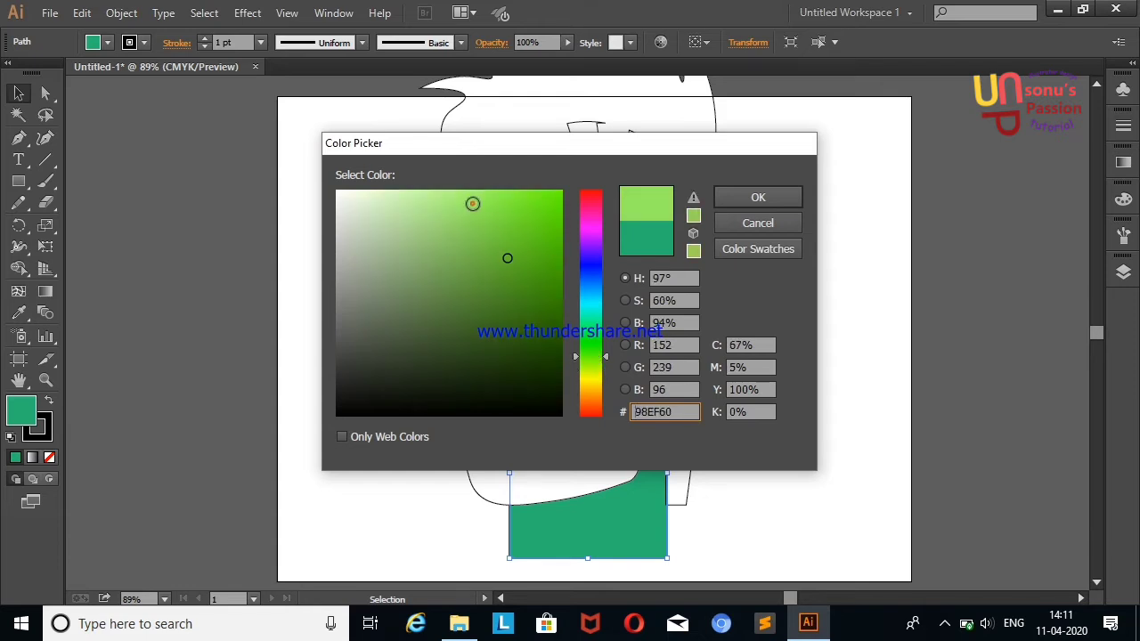
{"action": "left_click", "coordinate": [774, 193]}
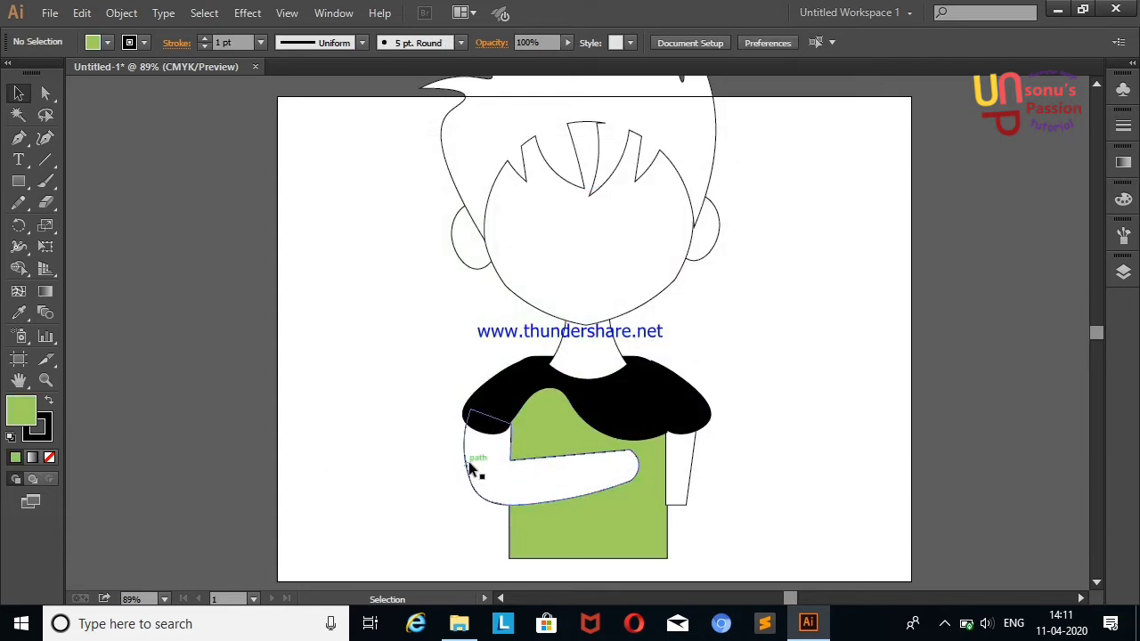
Delete a stray anchor point from the black shoulder piece.
{"action": "left_click", "coordinate": [649, 374]}
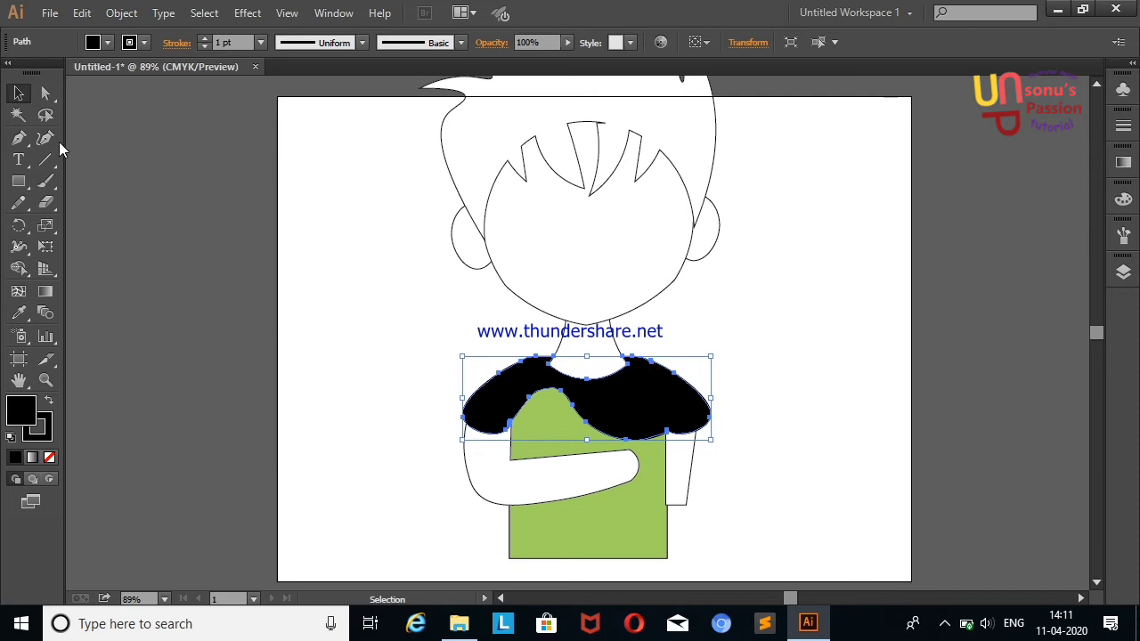
{"action": "left_click", "coordinate": [47, 138]}
{"action": "left_click", "coordinate": [138, 169]}
{"action": "key", "text": "v"}
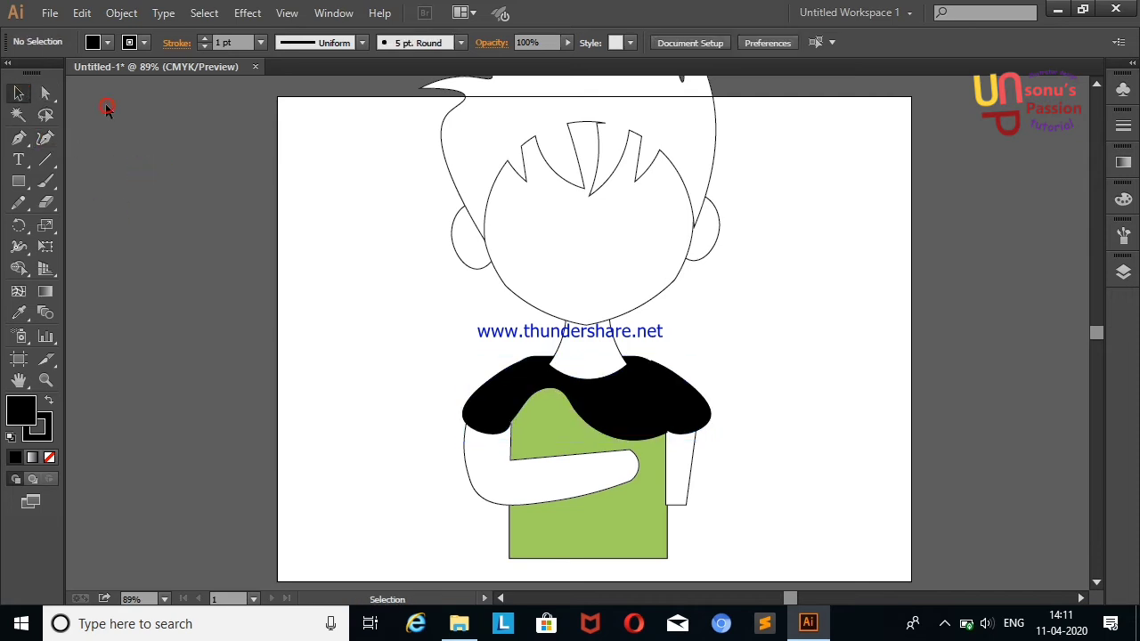
{"action": "left_click_drag", "start_coordinate": [107, 101], "coordinate": [178, 198]}
{"action": "key", "text": "Delete"}
Fill the face circle with a light peach tone via the Color Picker.
{"action": "left_click", "coordinate": [557, 290]}
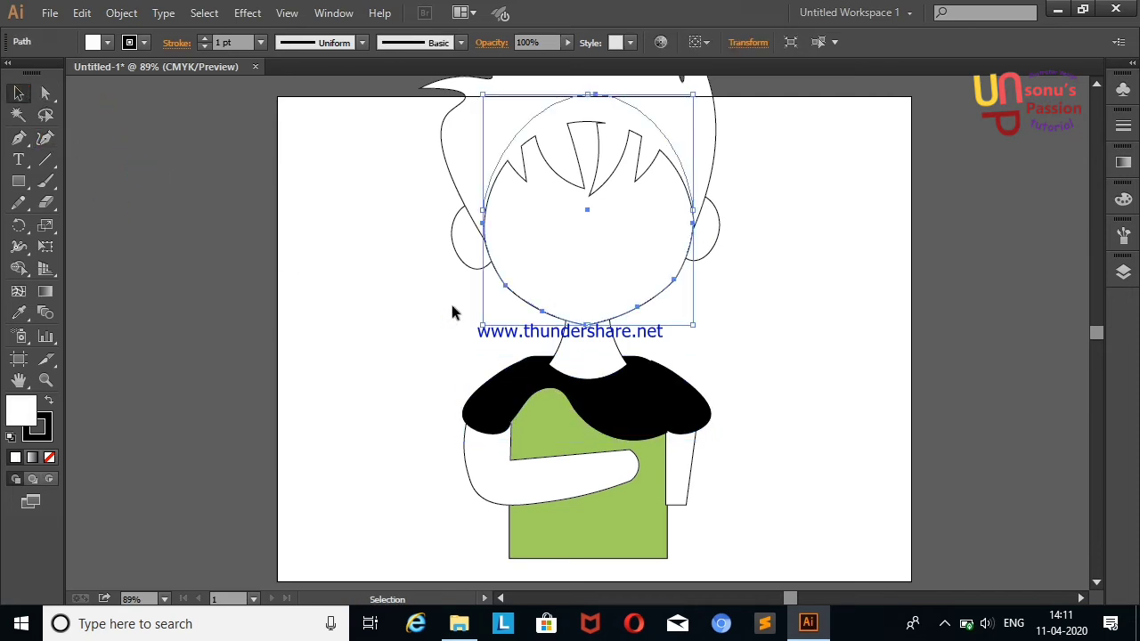
{"action": "left_click", "coordinate": [107, 42]}
{"action": "double_click", "coordinate": [112, 98]}
{"action": "left_click", "coordinate": [564, 419]}
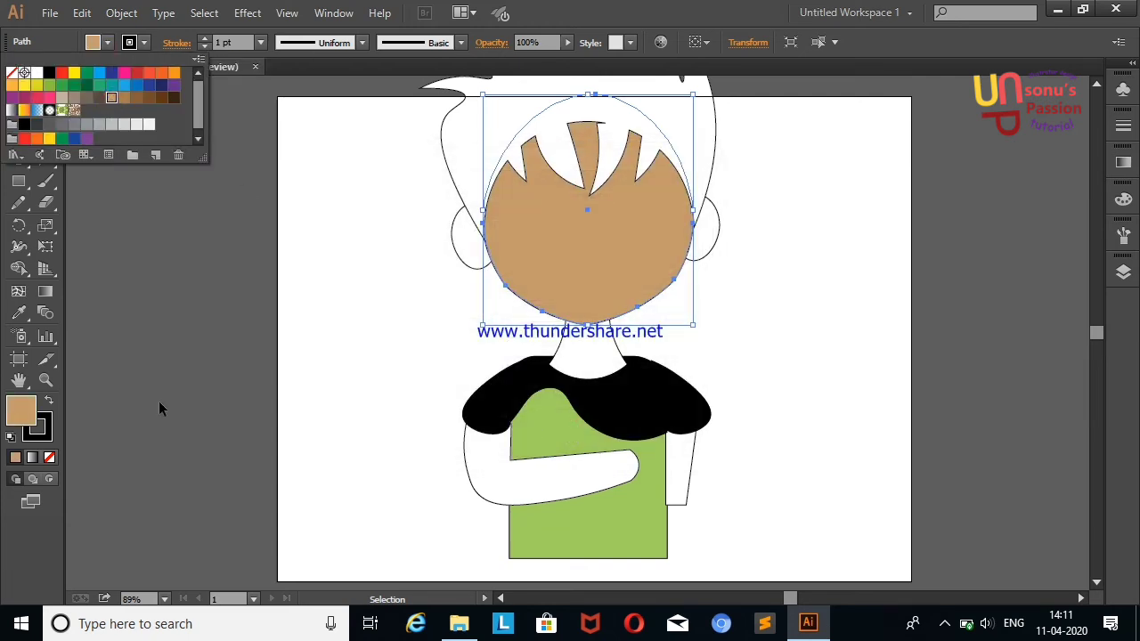
{"action": "double_click", "coordinate": [19, 409]}
{"action": "left_click", "coordinate": [437, 208]}
{"action": "left_click", "coordinate": [755, 220]}
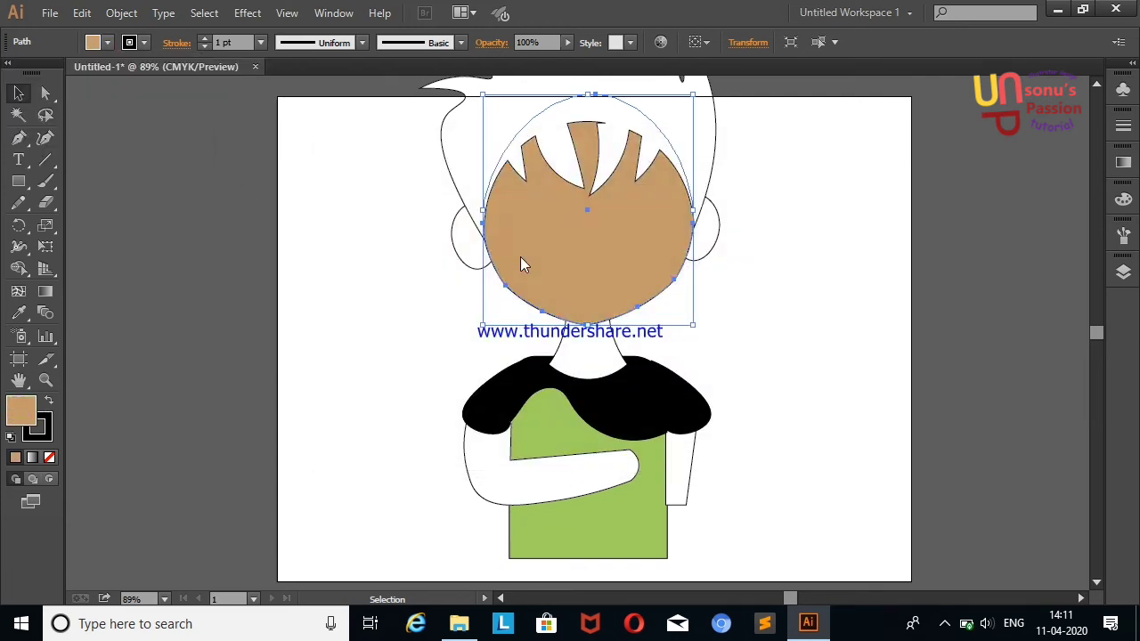
{"action": "left_click", "coordinate": [216, 212]}
Copy the face's peach colour onto the neck with the Eyedropper.
{"action": "left_click", "coordinate": [629, 343]}
{"action": "left_click", "coordinate": [19, 312]}
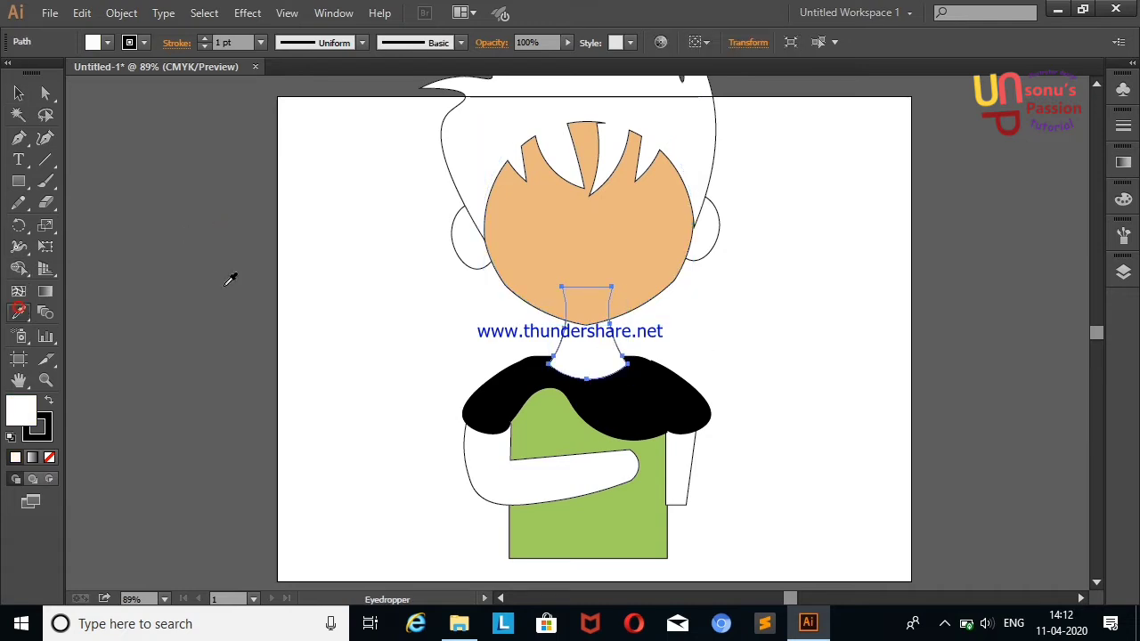
{"action": "left_click", "coordinate": [534, 223]}
{"action": "left_click", "coordinate": [19, 93]}
{"action": "left_click", "coordinate": [140, 170]}
Fill the hair shape brown from the swatches.
{"action": "left_click", "coordinate": [704, 139]}
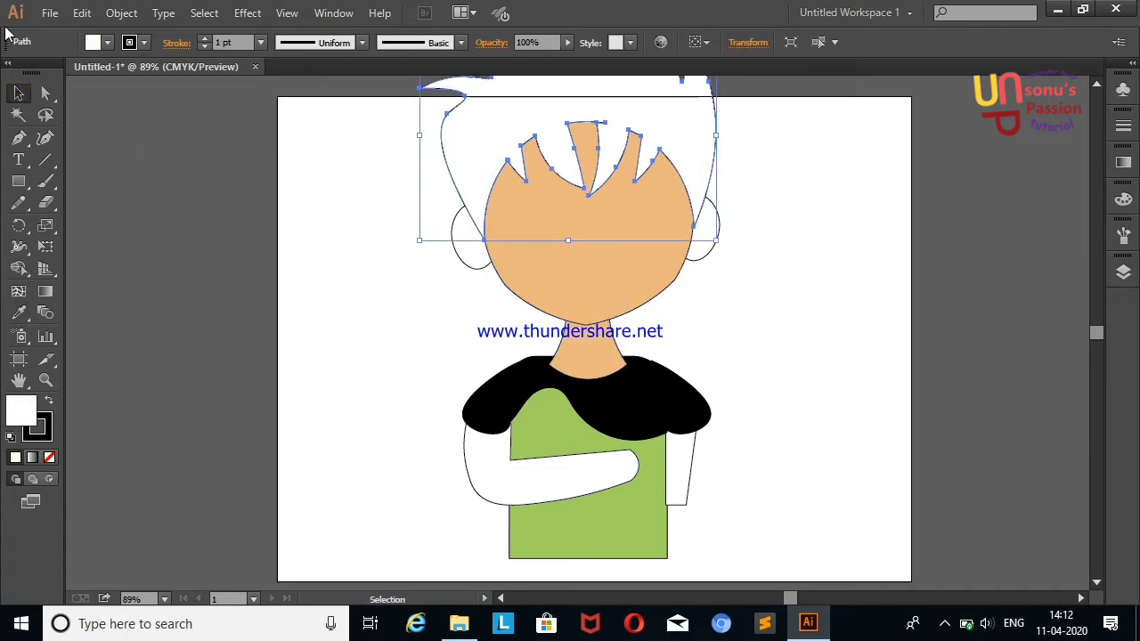
{"action": "left_click", "coordinate": [100, 43]}
{"action": "left_click", "coordinate": [160, 103]}
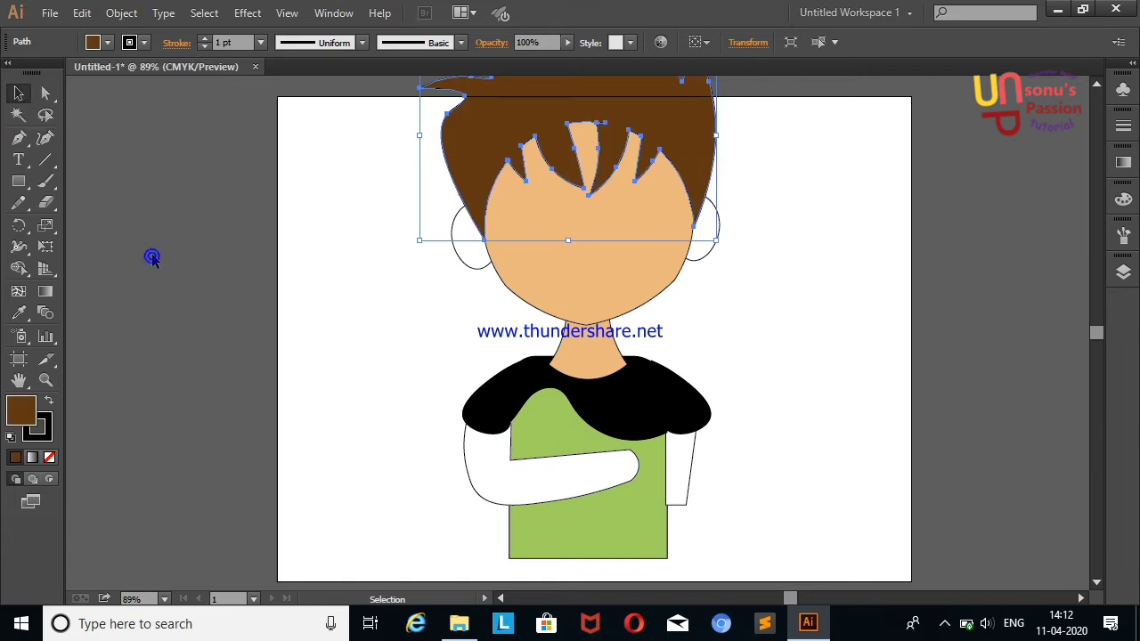
{"action": "left_click", "coordinate": [151, 257]}
{"action": "scroll", "coordinate": [1093, 330], "scroll_direction": "up", "scroll_amount": 1}
Give both ears the face's skin tone with the Eyedropper.
{"action": "left_click", "coordinate": [698, 290]}
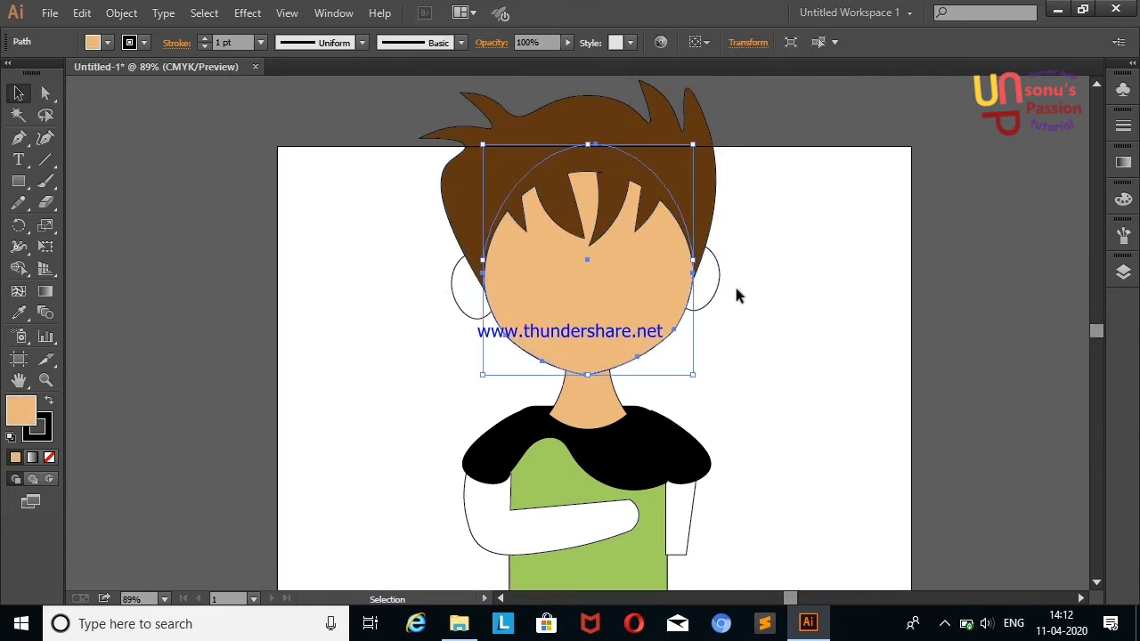
{"action": "left_click", "coordinate": [462, 294], "text": "shift"}
{"action": "left_click", "coordinate": [19, 313]}
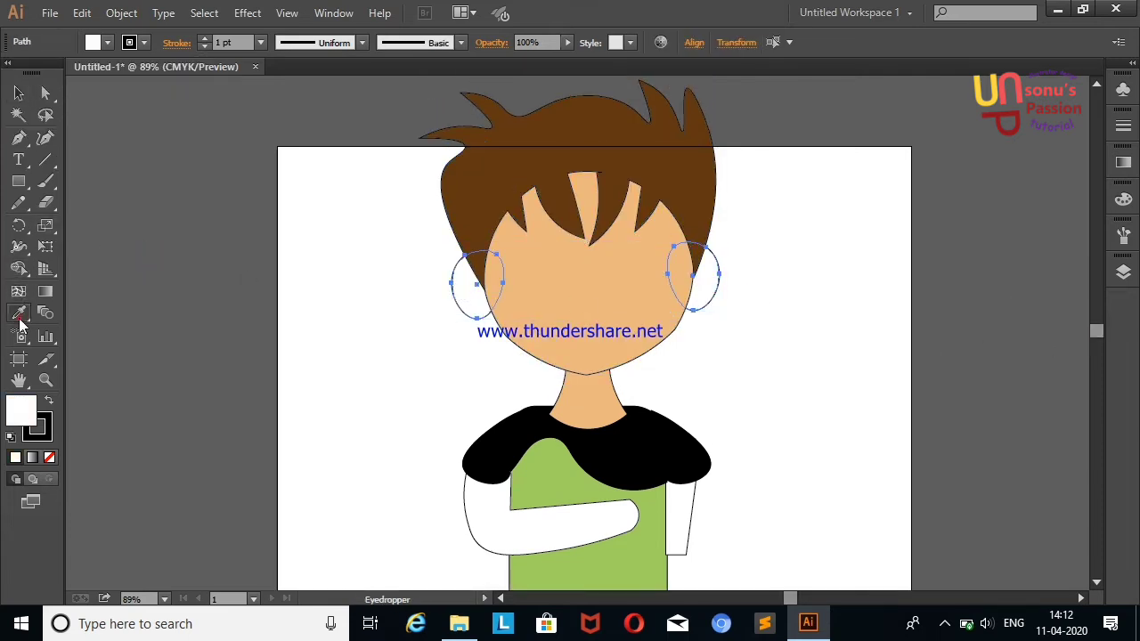
{"action": "left_click", "coordinate": [570, 267]}
{"action": "left_click", "coordinate": [18, 93]}
{"action": "left_click", "coordinate": [180, 198]}
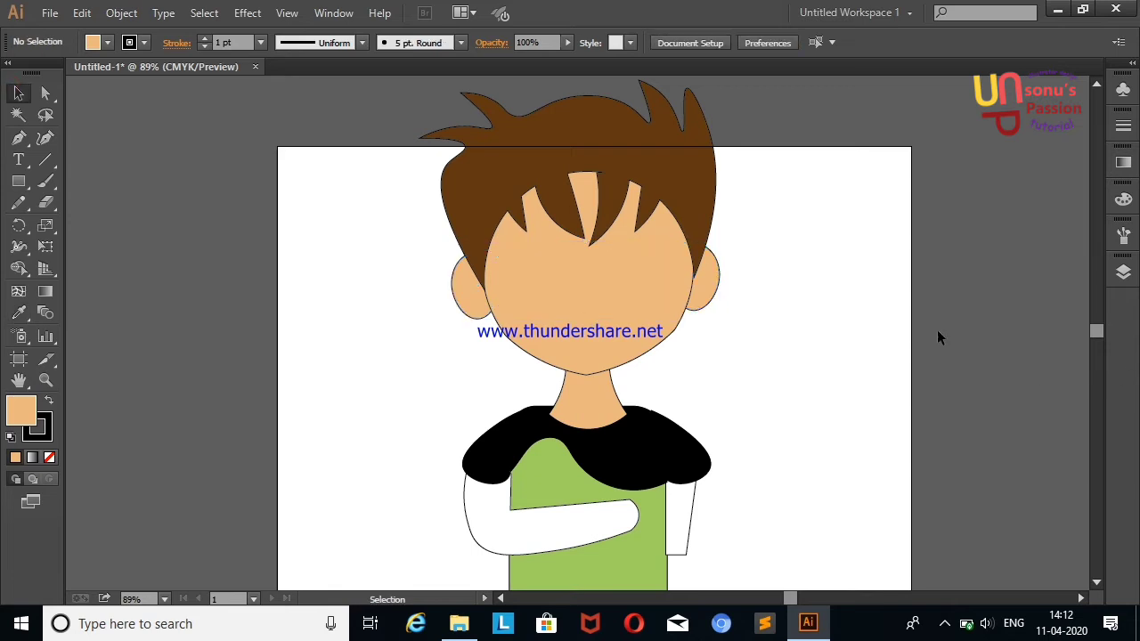
Delete the old right sleeve shape.
{"action": "left_click_drag", "start_coordinate": [1095, 335], "coordinate": [1095, 329]}
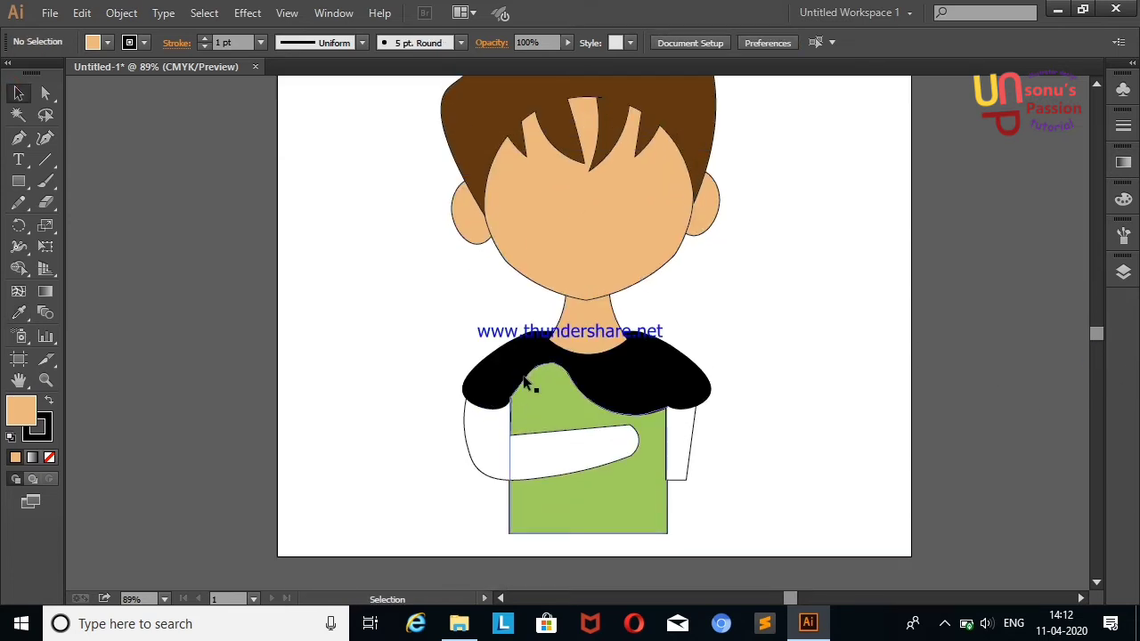
{"action": "left_click", "coordinate": [687, 459]}
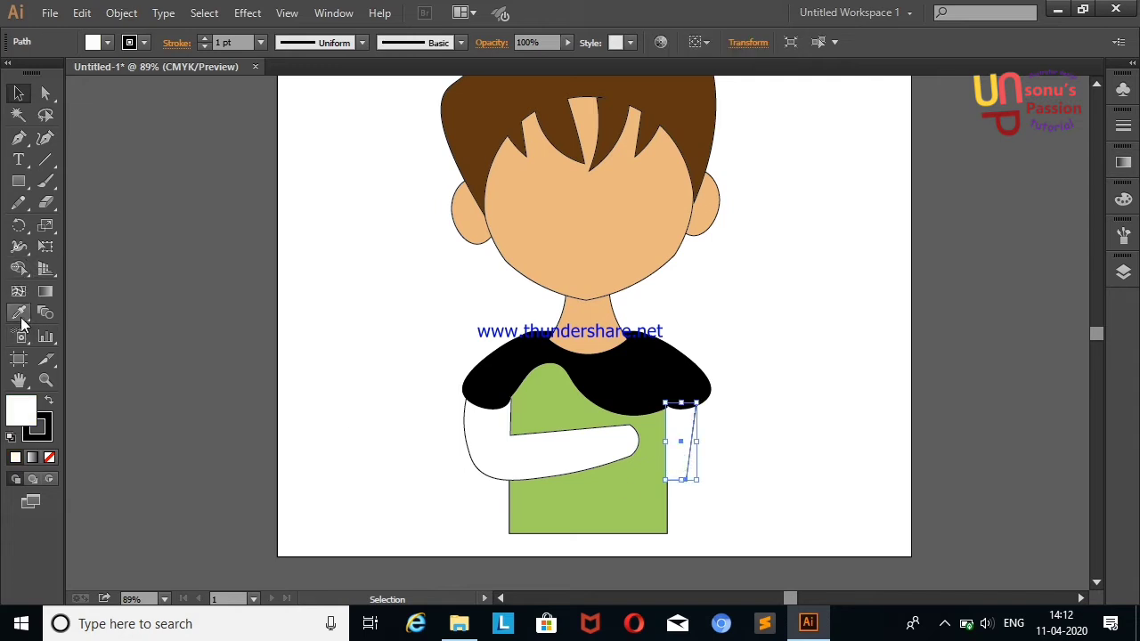
{"action": "key", "text": "Delete"}
Draw a closed right-arm outline from the shoulder folding across the chest.
{"action": "left_click", "coordinate": [44, 141]}
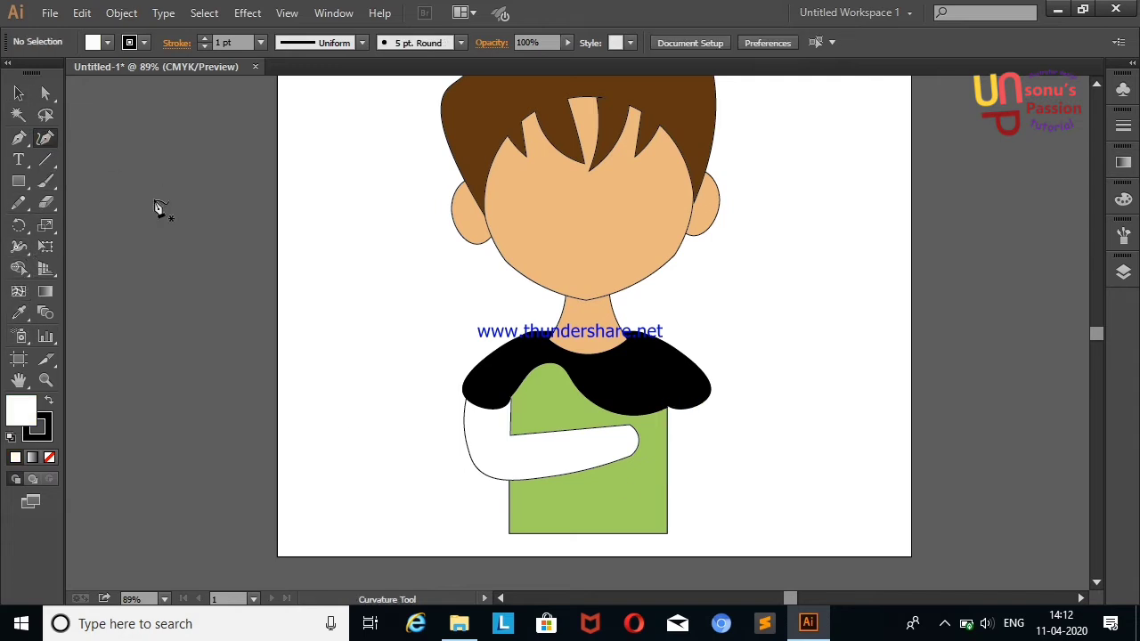
{"action": "left_click", "coordinate": [712, 393]}
{"action": "left_click", "coordinate": [696, 481]}
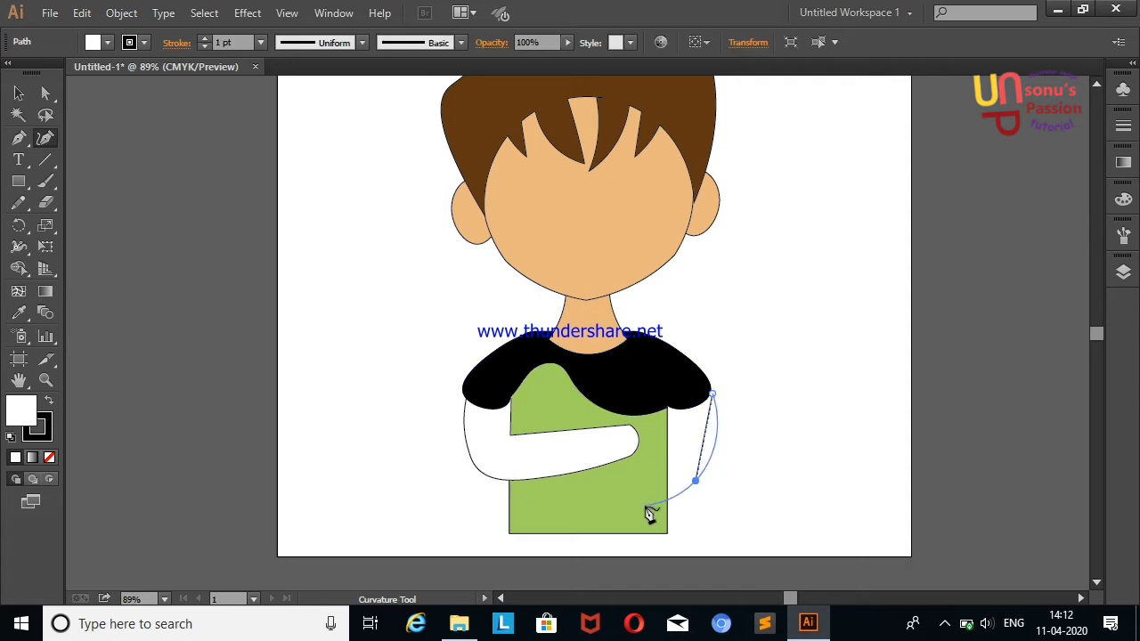
{"action": "left_click", "coordinate": [542, 469]}
{"action": "left_click", "coordinate": [507, 440]}
{"action": "left_click", "coordinate": [541, 419]}
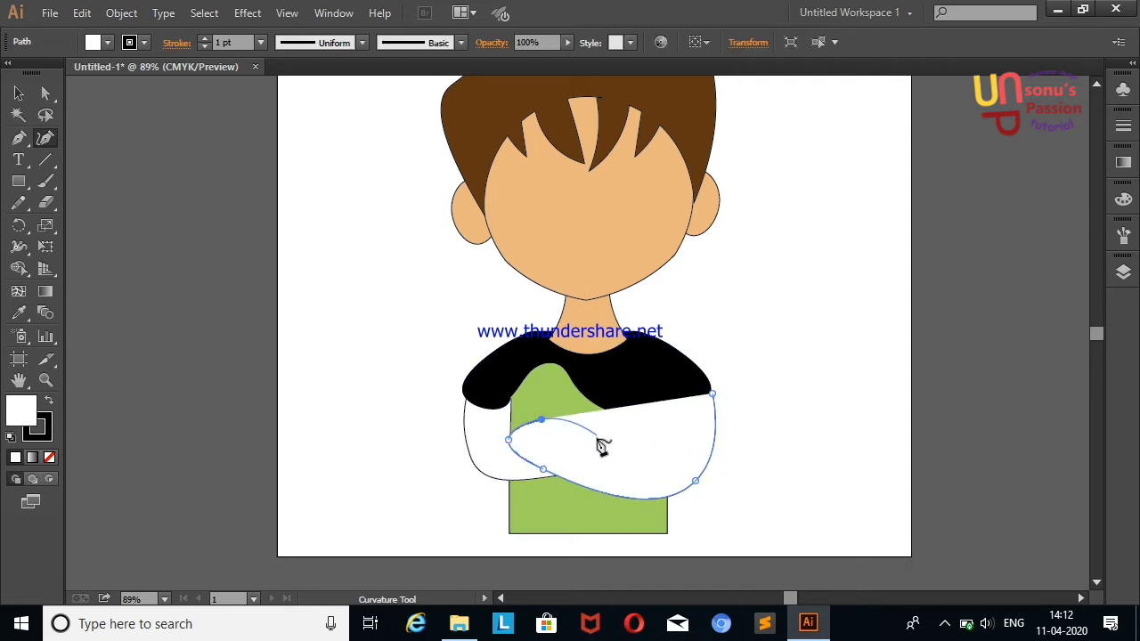
{"action": "left_click", "coordinate": [604, 445]}
{"action": "left_click", "coordinate": [678, 434]}
{"action": "left_click", "coordinate": [677, 402]}
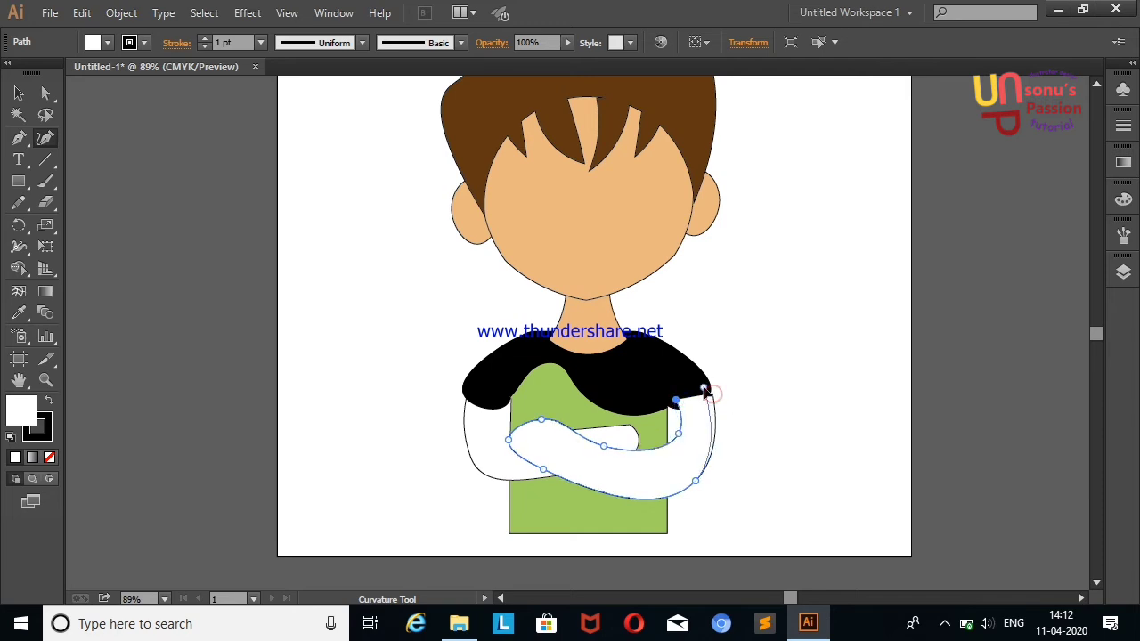
{"action": "left_click", "coordinate": [709, 390]}
Pull the arm's upper curve down-left and bulge the sleeve's outer edge.
{"action": "left_click_drag", "start_coordinate": [542, 420], "coordinate": [531, 430]}
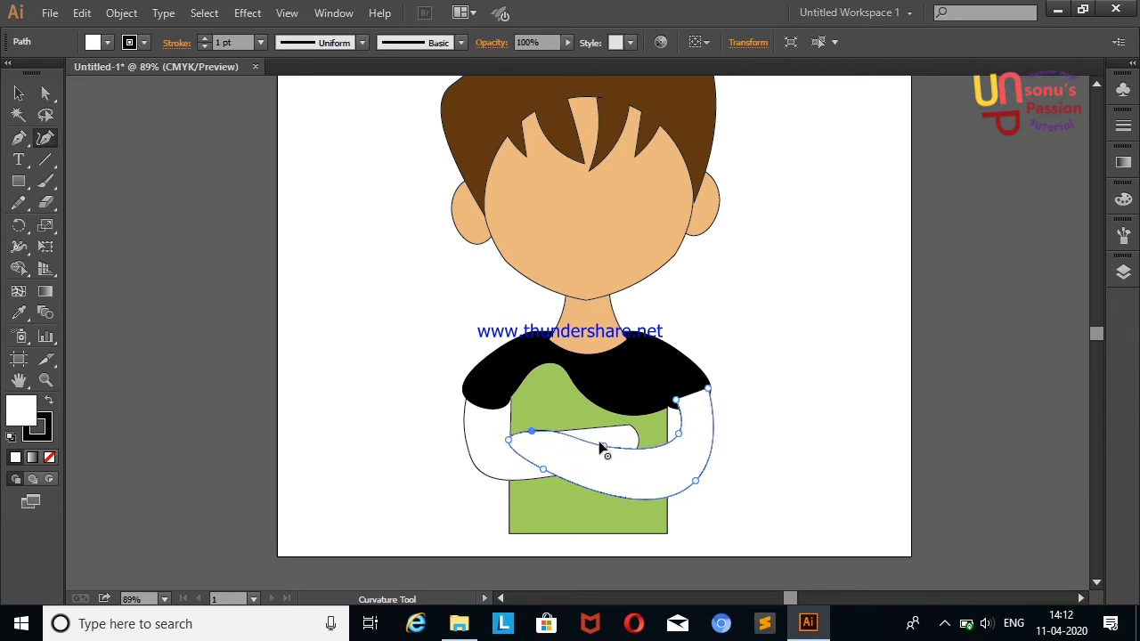
{"action": "left_click_drag", "start_coordinate": [677, 400], "coordinate": [676, 445]}
{"action": "left_click", "coordinate": [19, 94]}
{"action": "left_click", "coordinate": [775, 416]}
Make the arm's top-right and inner points sharp corners and reshape its inner edge.
{"action": "left_click", "coordinate": [700, 426]}
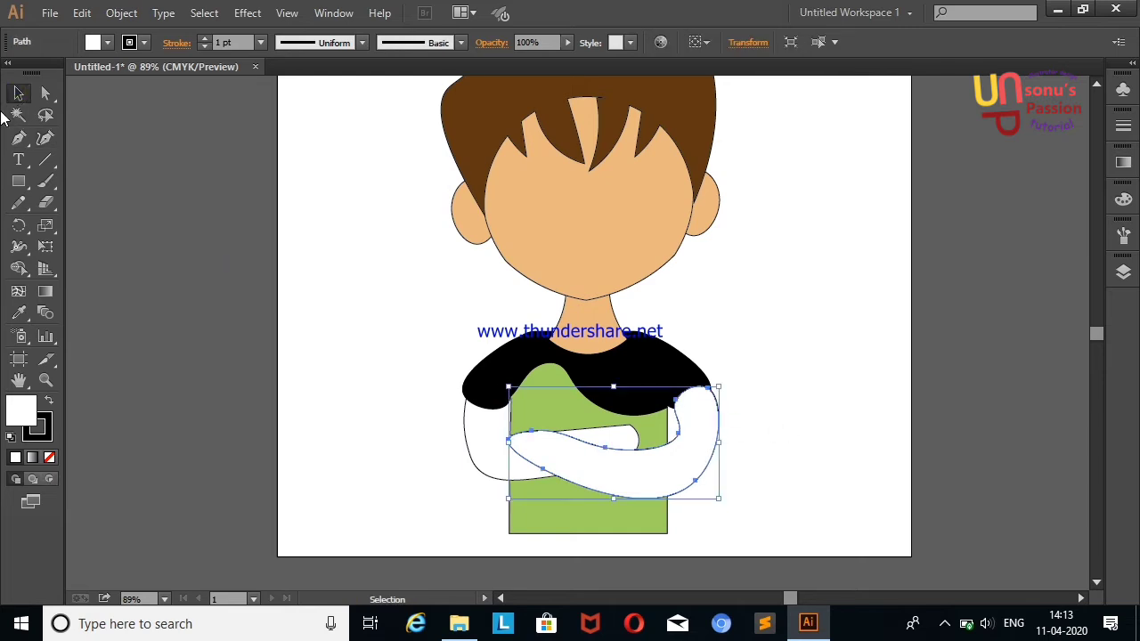
{"action": "key", "text": "shift+grave"}
{"action": "double_click", "coordinate": [707, 388]}
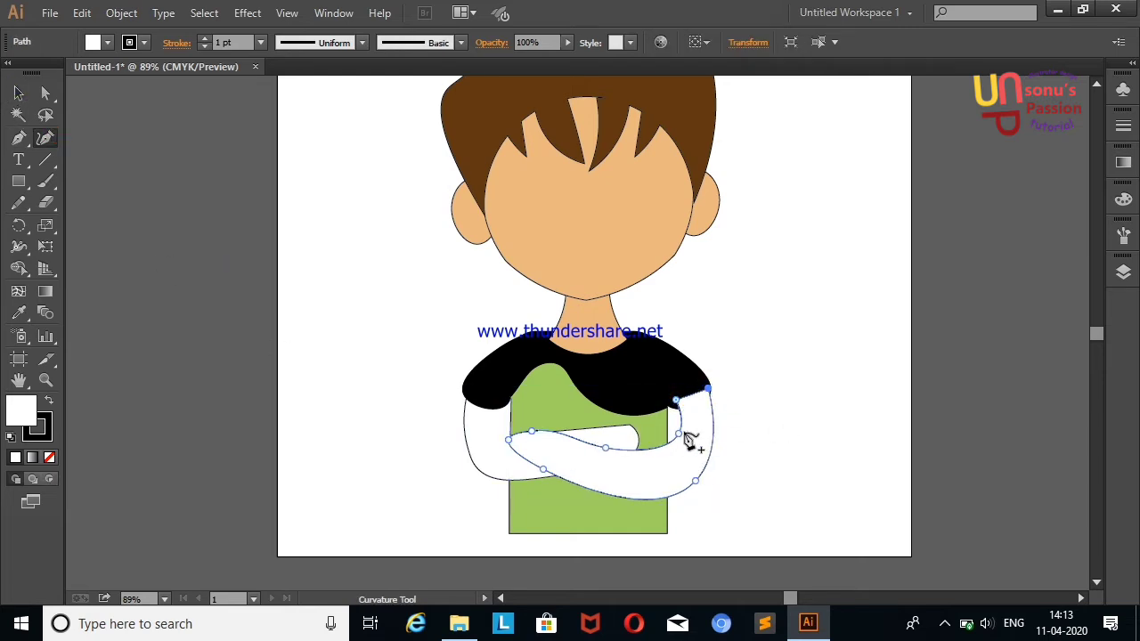
{"action": "mouse_move", "coordinate": [681, 433]}
{"action": "left_mouse_down"}
{"action": "mouse_move", "coordinate": [677, 452]}
{"action": "mouse_move", "coordinate": [708, 479]}
{"action": "left_mouse_up"}
{"action": "double_click", "coordinate": [674, 450]}
{"action": "left_click", "coordinate": [715, 433]}
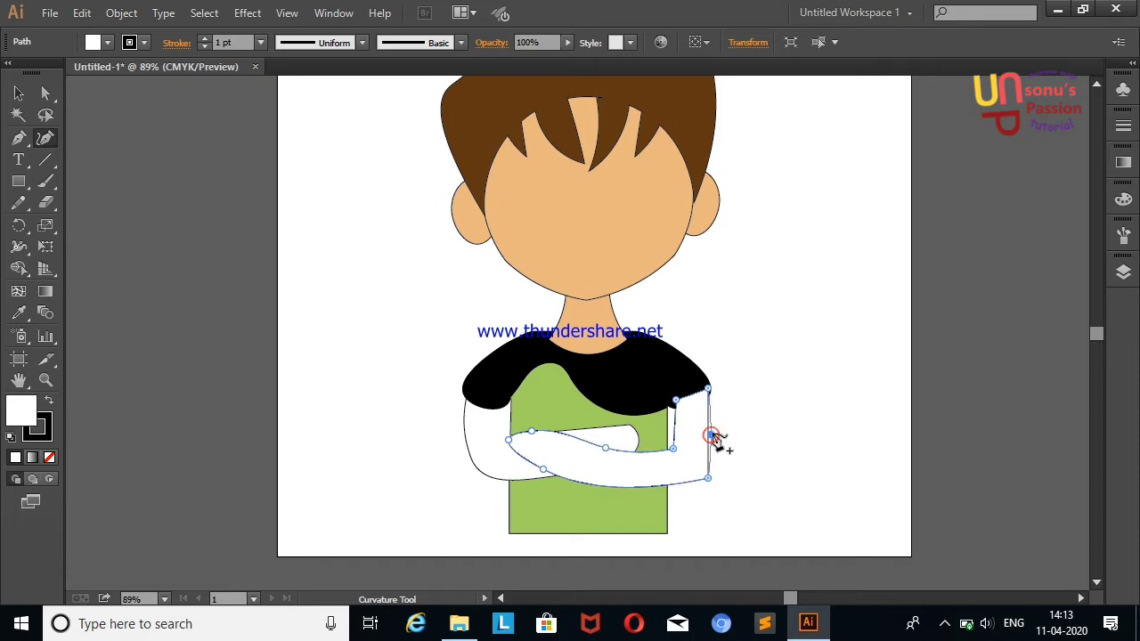
Refine the forearm's curve and make its lower point a sharp corner.
{"action": "left_click", "coordinate": [704, 389]}
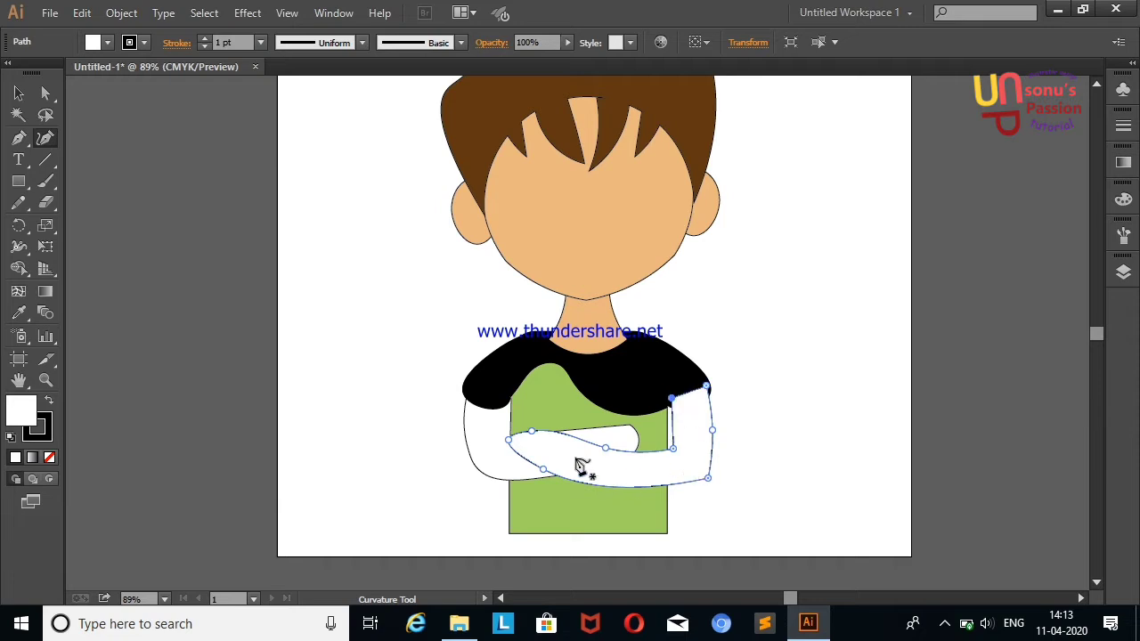
{"action": "left_click_drag", "start_coordinate": [605, 447], "coordinate": [610, 452]}
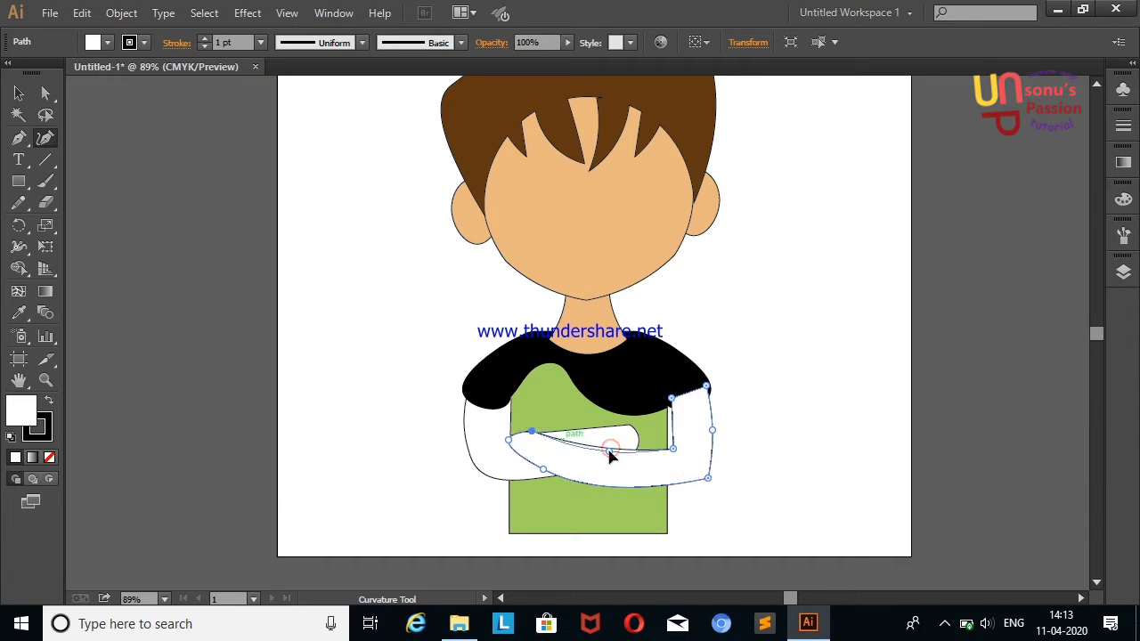
{"action": "left_click", "coordinate": [533, 436]}
{"action": "left_click_drag", "start_coordinate": [509, 440], "coordinate": [513, 435]}
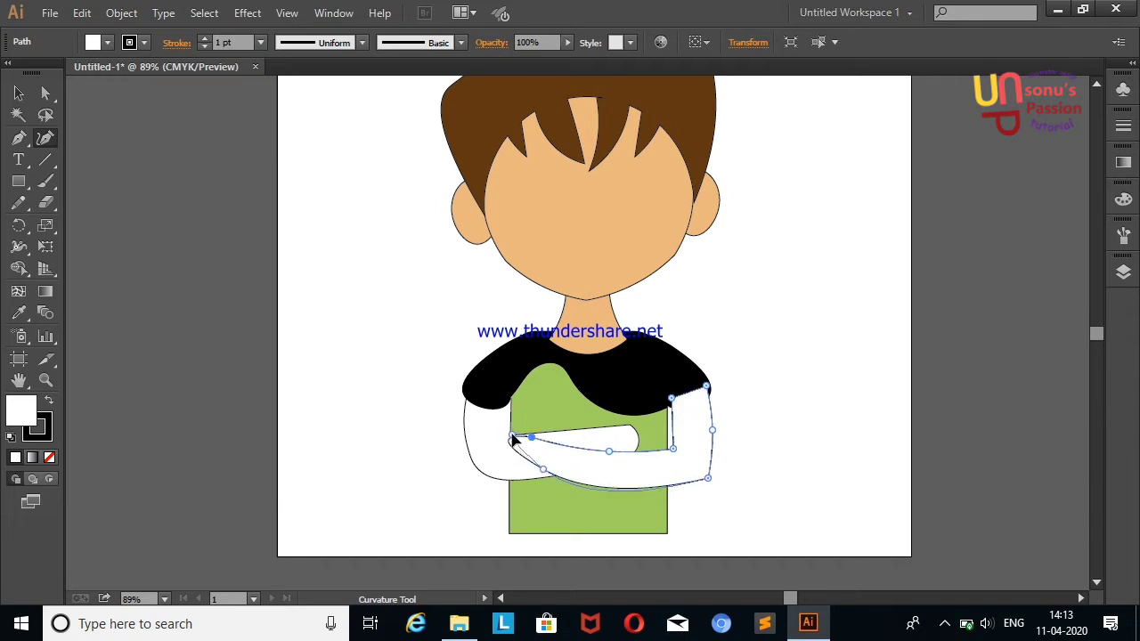
{"action": "double_click", "coordinate": [543, 469]}
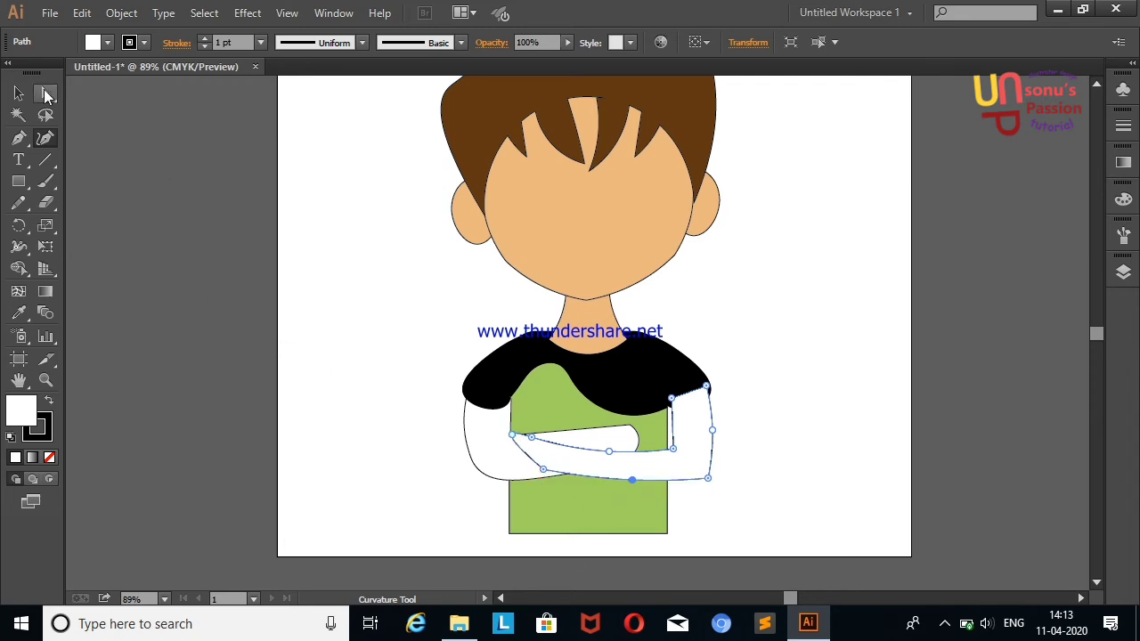
{"action": "left_click", "coordinate": [18, 92]}
Move the right arm below the shirt sleeve in the Layers list.
{"action": "left_click", "coordinate": [1123, 272]}
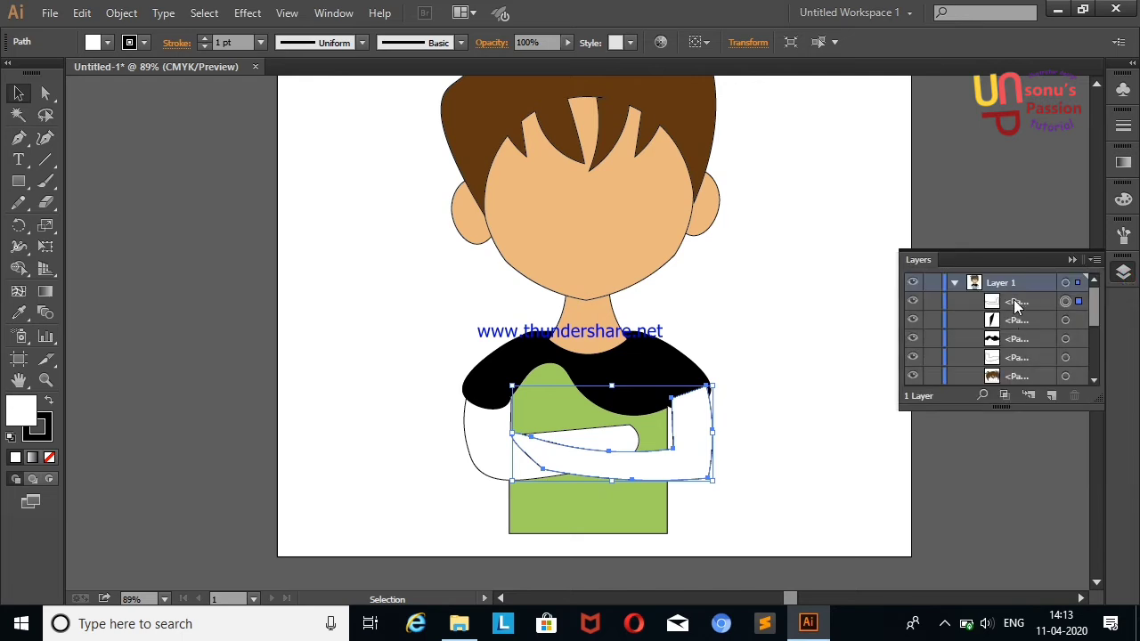
{"action": "left_click_drag", "start_coordinate": [1019, 343], "coordinate": [1020, 347]}
{"action": "left_click", "coordinate": [1074, 260]}
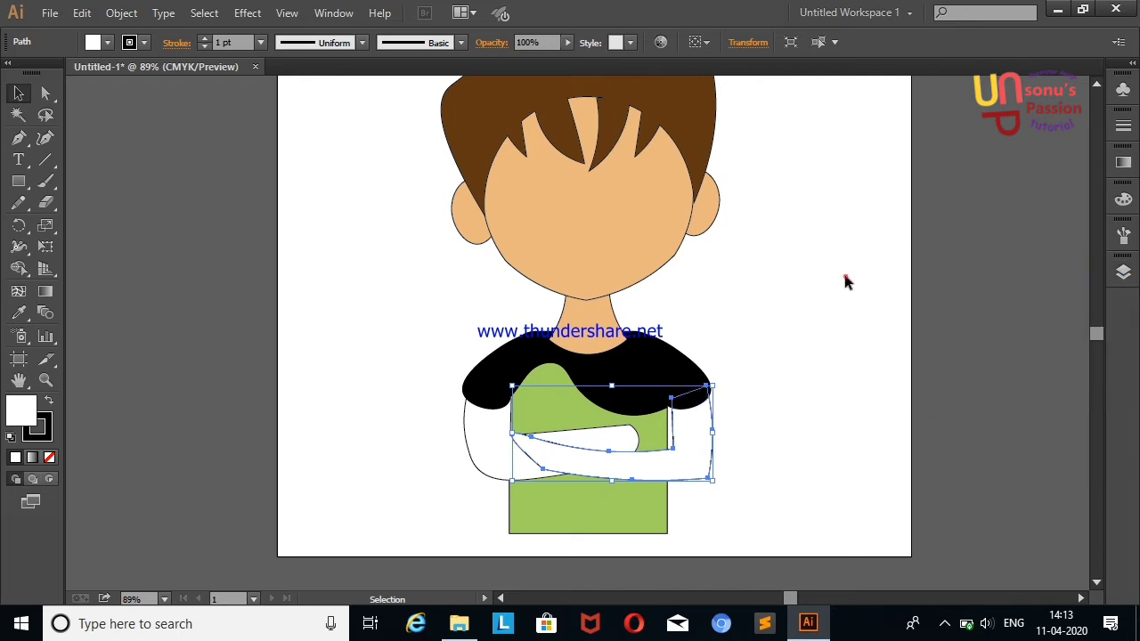
{"action": "left_click", "coordinate": [842, 269]}
Fill both crossed arms with the face's skin colour using the Eyedropper.
{"action": "left_click", "coordinate": [709, 434]}
{"action": "left_click", "coordinate": [19, 311]}
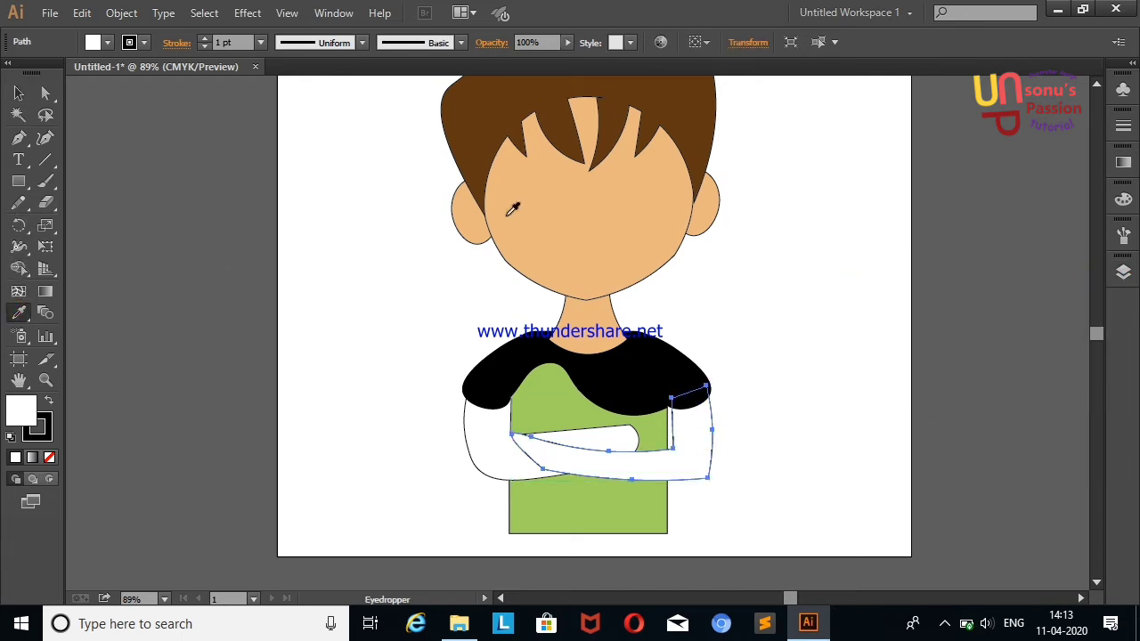
{"action": "left_click", "coordinate": [508, 204]}
{"action": "left_click", "coordinate": [19, 93]}
{"action": "left_click", "coordinate": [216, 265]}
{"action": "left_click", "coordinate": [470, 445]}
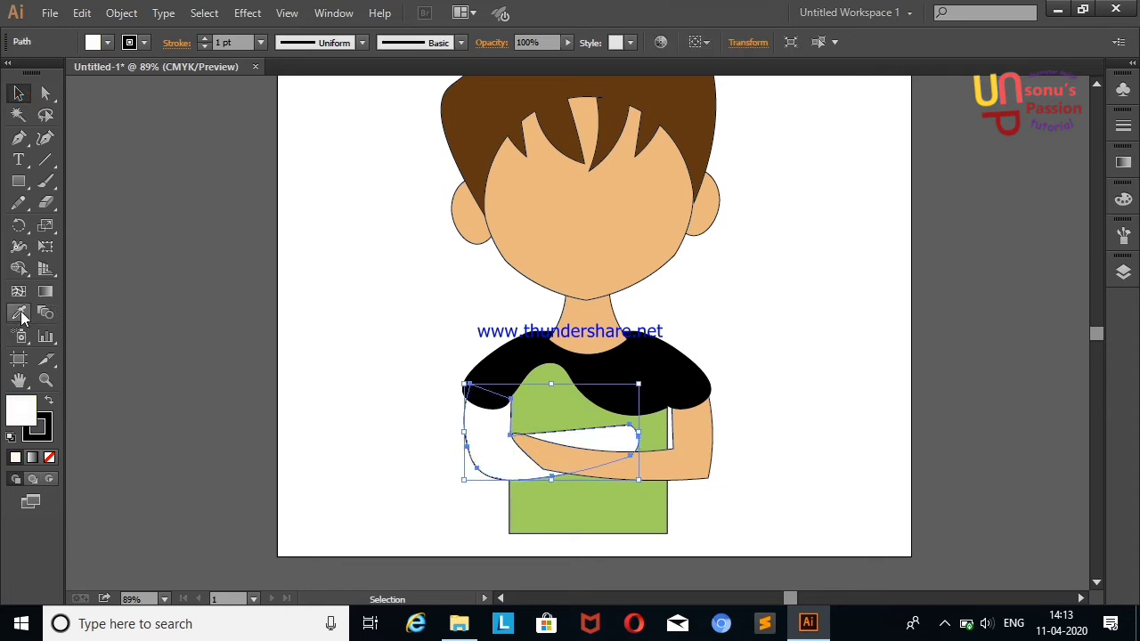
{"action": "left_click", "coordinate": [18, 312]}
{"action": "left_click", "coordinate": [579, 222]}
{"action": "left_click", "coordinate": [19, 92]}
{"action": "left_click", "coordinate": [356, 285]}
Pull the left arm's right end inward with the Curvature tool.
{"action": "left_click", "coordinate": [601, 427]}
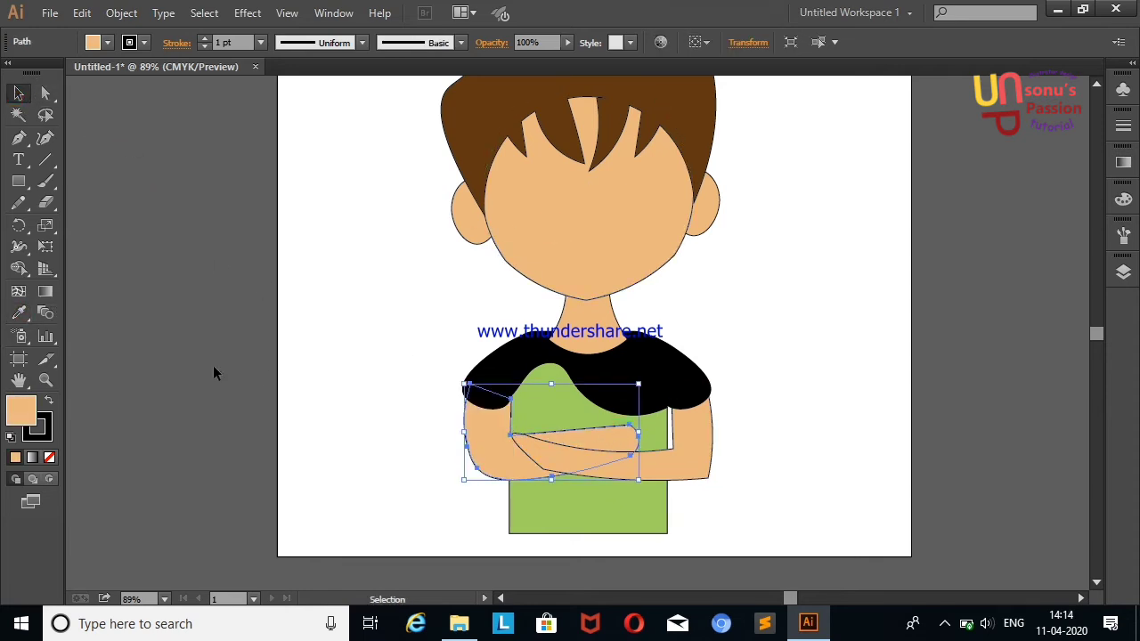
{"action": "left_click", "coordinate": [45, 138]}
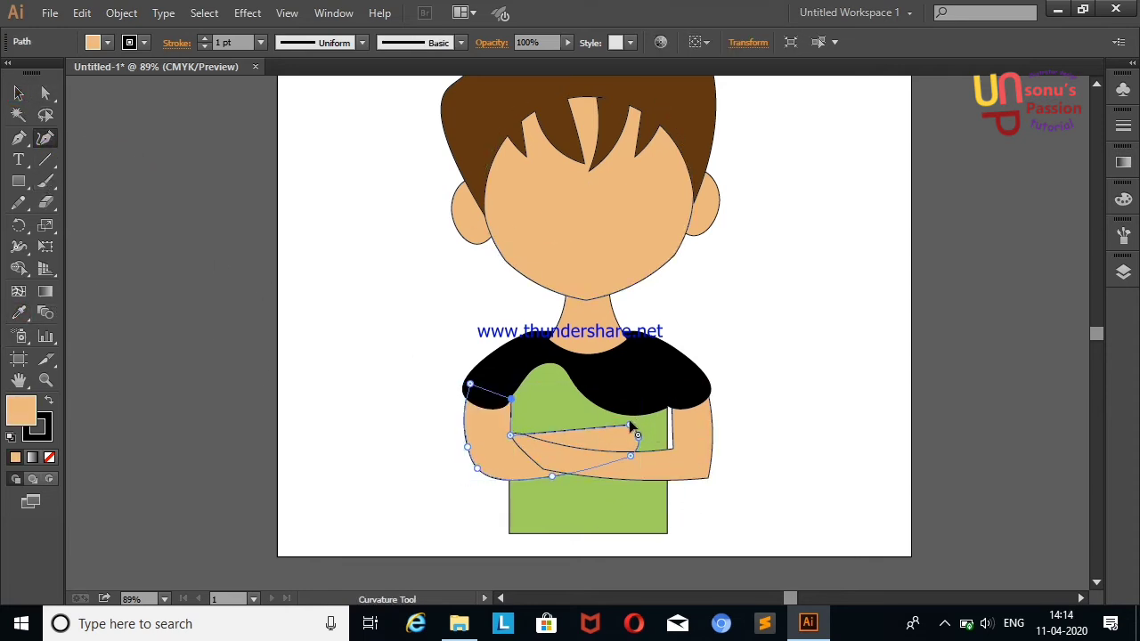
{"action": "left_click", "coordinate": [676, 417]}
{"action": "left_click_drag", "start_coordinate": [675, 415], "coordinate": [657, 426]}
{"action": "left_click", "coordinate": [17, 94]}
{"action": "left_click", "coordinate": [138, 207]}
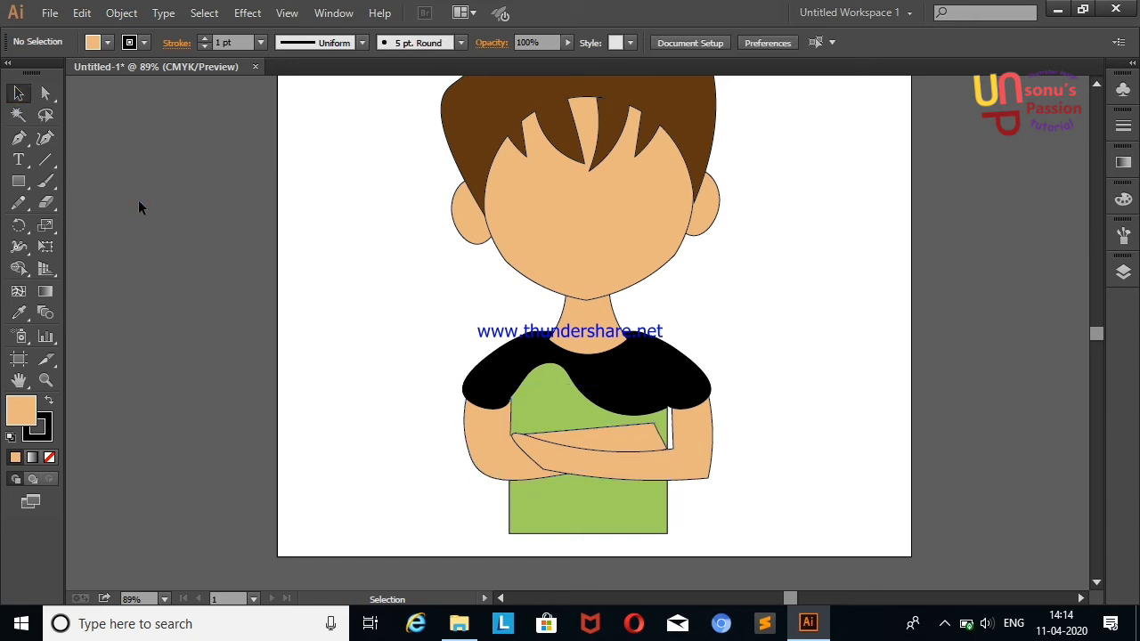
Outline the hand's first two curled fingers on the pasteboard with the Curvature tool.
{"action": "key", "text": "shift+grave"}
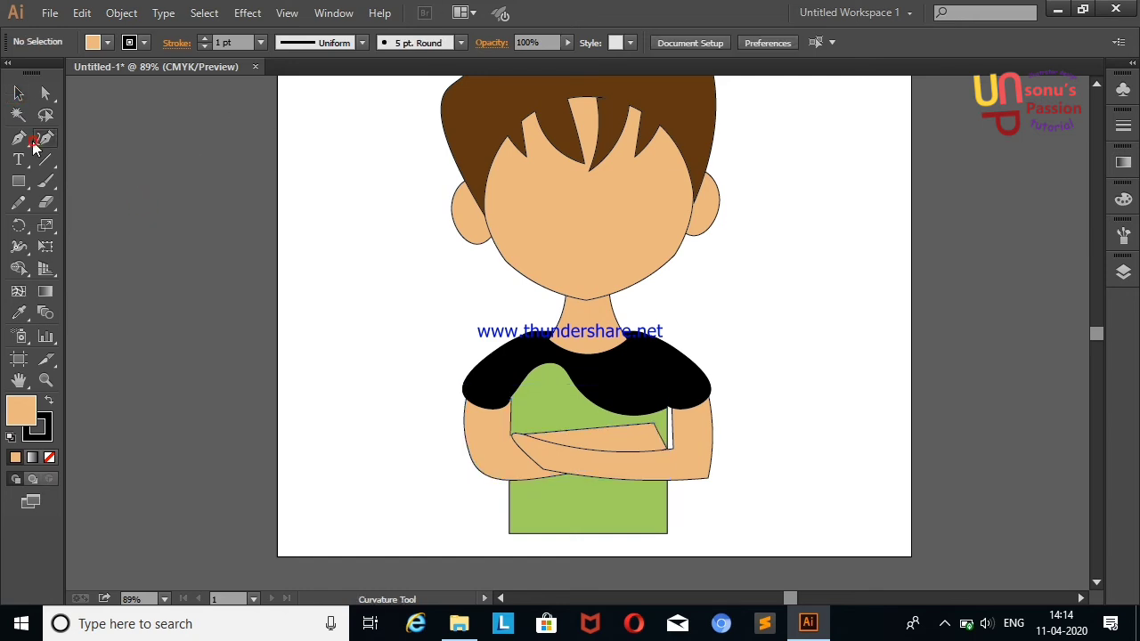
{"action": "left_click", "coordinate": [201, 320]}
{"action": "left_click", "coordinate": [258, 277]}
{"action": "left_click", "coordinate": [311, 259]}
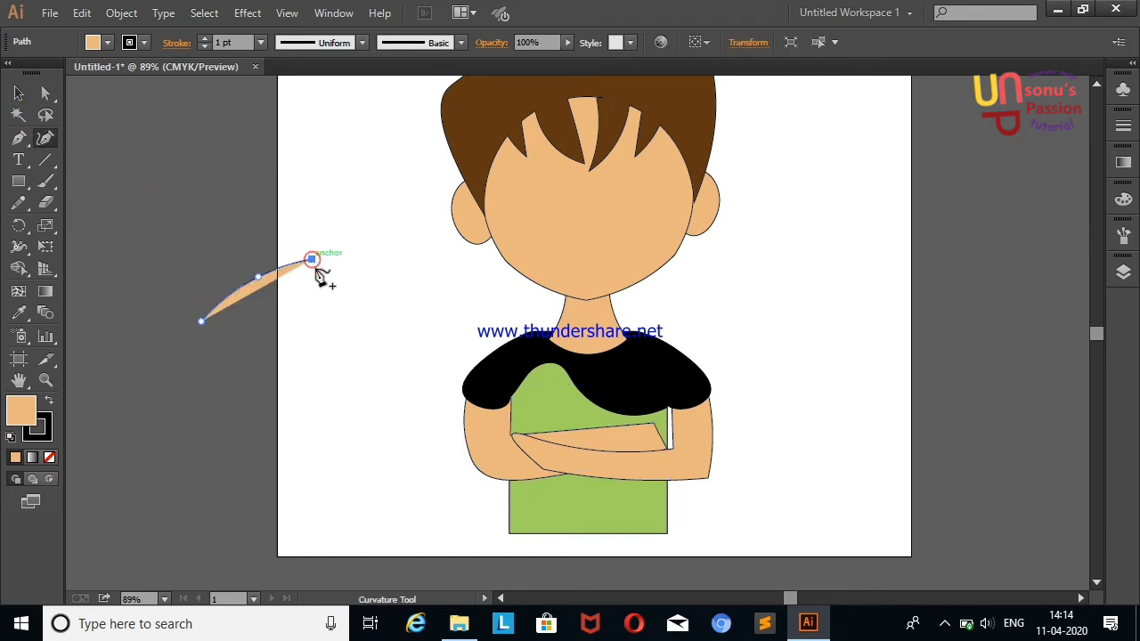
{"action": "left_click", "coordinate": [312, 275]}
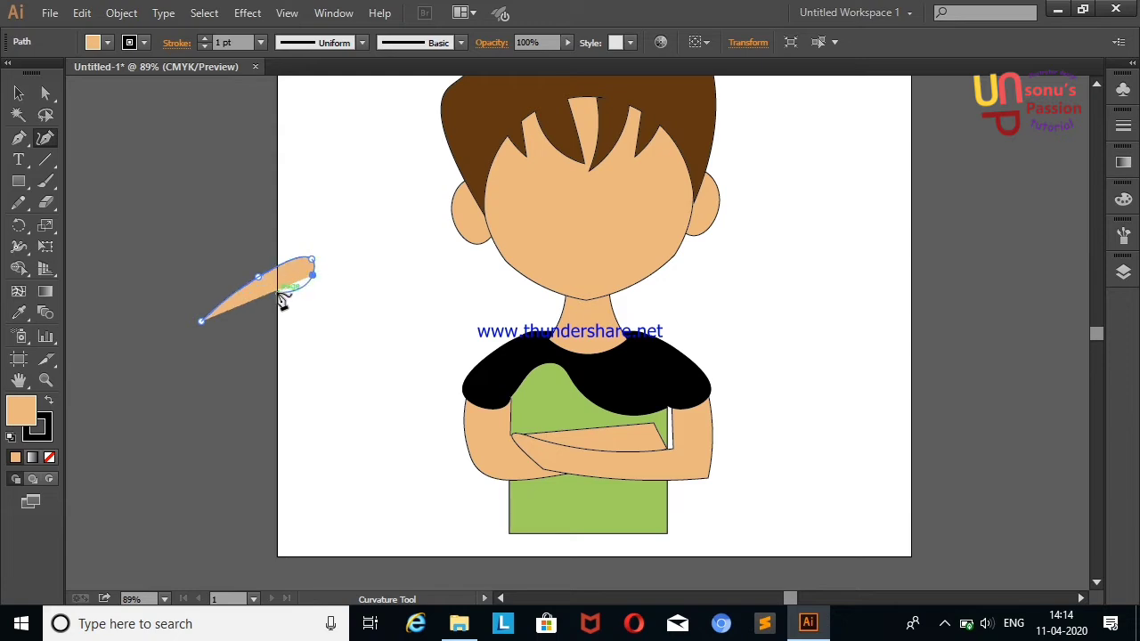
{"action": "left_click", "coordinate": [277, 290]}
{"action": "left_click", "coordinate": [237, 319]}
{"action": "left_click", "coordinate": [298, 323]}
{"action": "left_click", "coordinate": [322, 346]}
{"action": "left_click", "coordinate": [322, 367]}
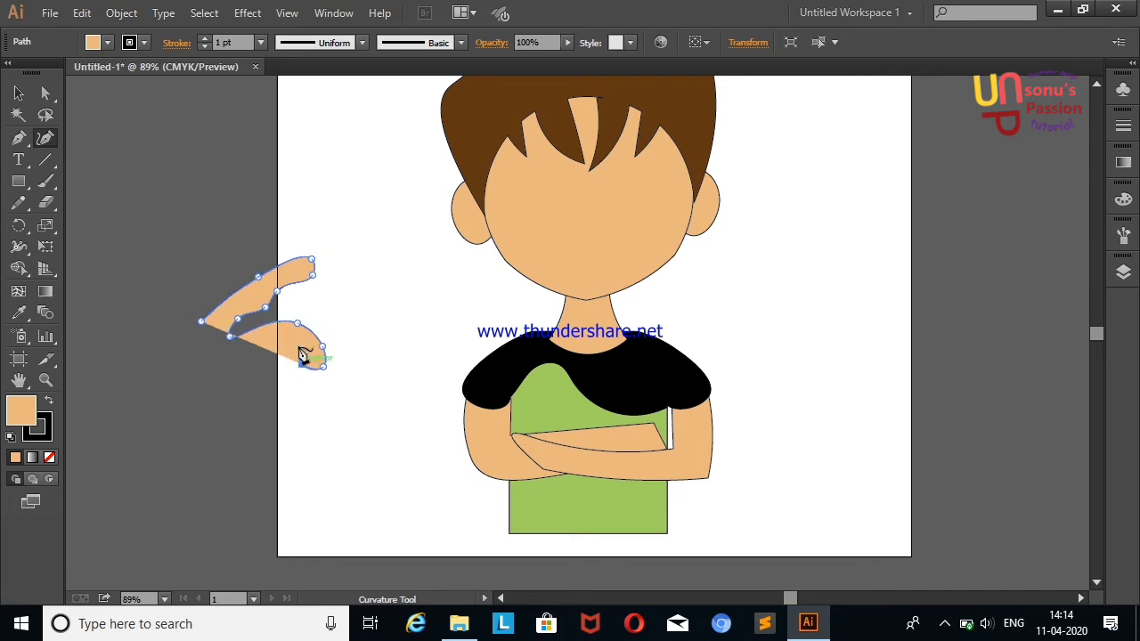
Outline the third finger of the hand.
{"action": "left_click", "coordinate": [291, 336]}
{"action": "left_click", "coordinate": [230, 368]}
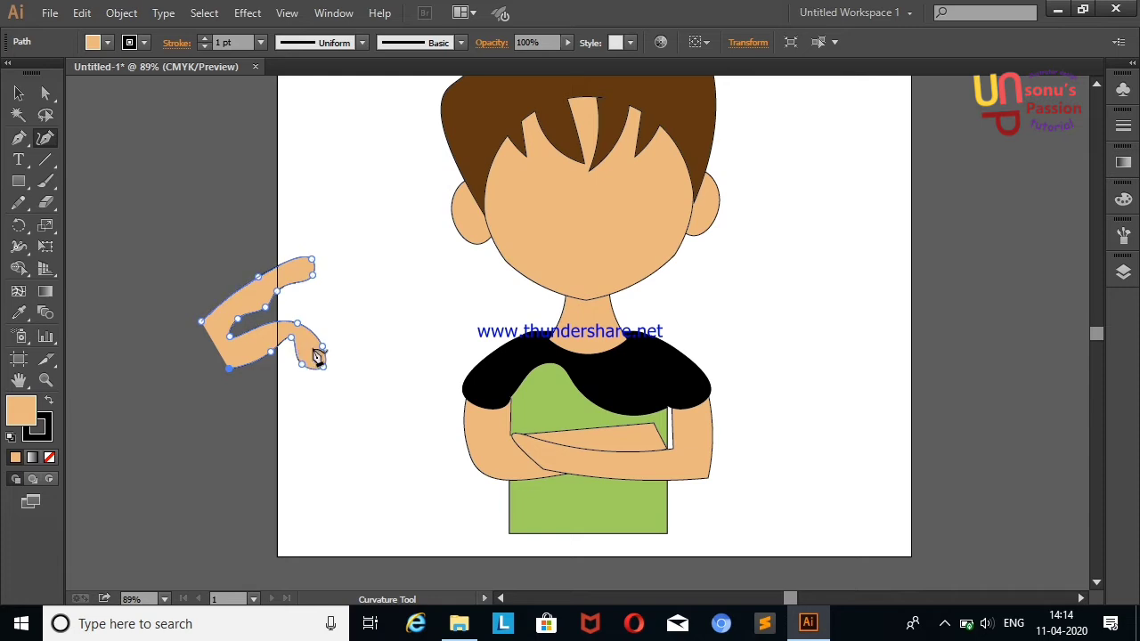
{"action": "left_click", "coordinate": [307, 349]}
{"action": "left_click", "coordinate": [330, 376]}
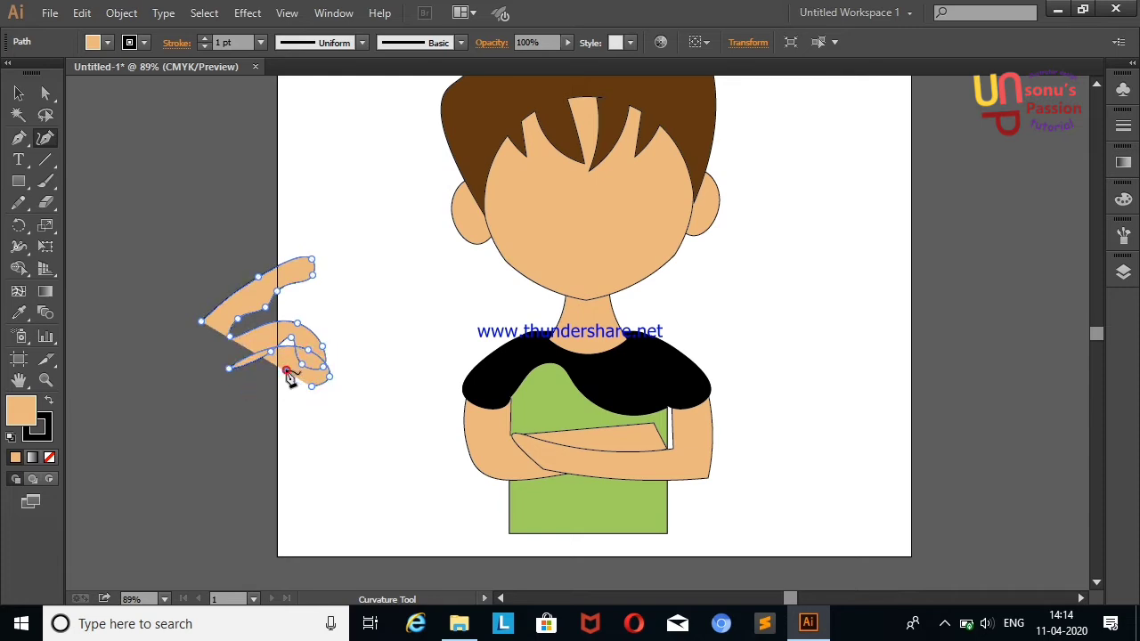
{"action": "left_click", "coordinate": [245, 385]}
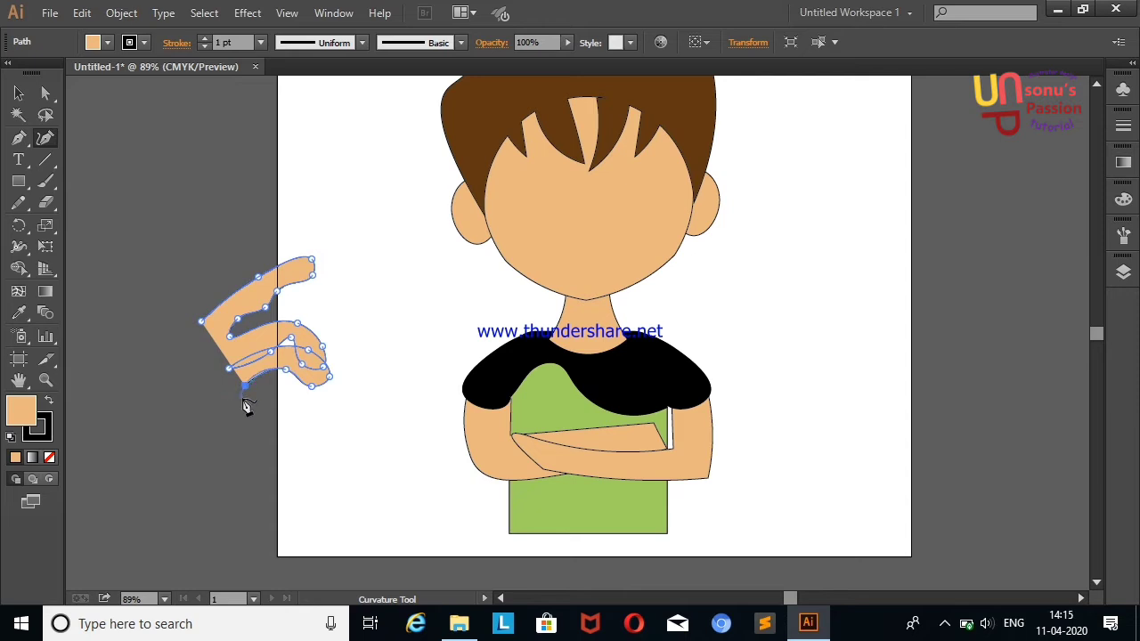
{"action": "right_click", "coordinate": [321, 401]}
{"action": "key", "text": "Escape"}
{"action": "right_click", "coordinate": [350, 394]}
{"action": "key", "text": "Escape"}
Add the bottom fingertip and palm, closing the hand into one path.
{"action": "left_click", "coordinate": [324, 422]}
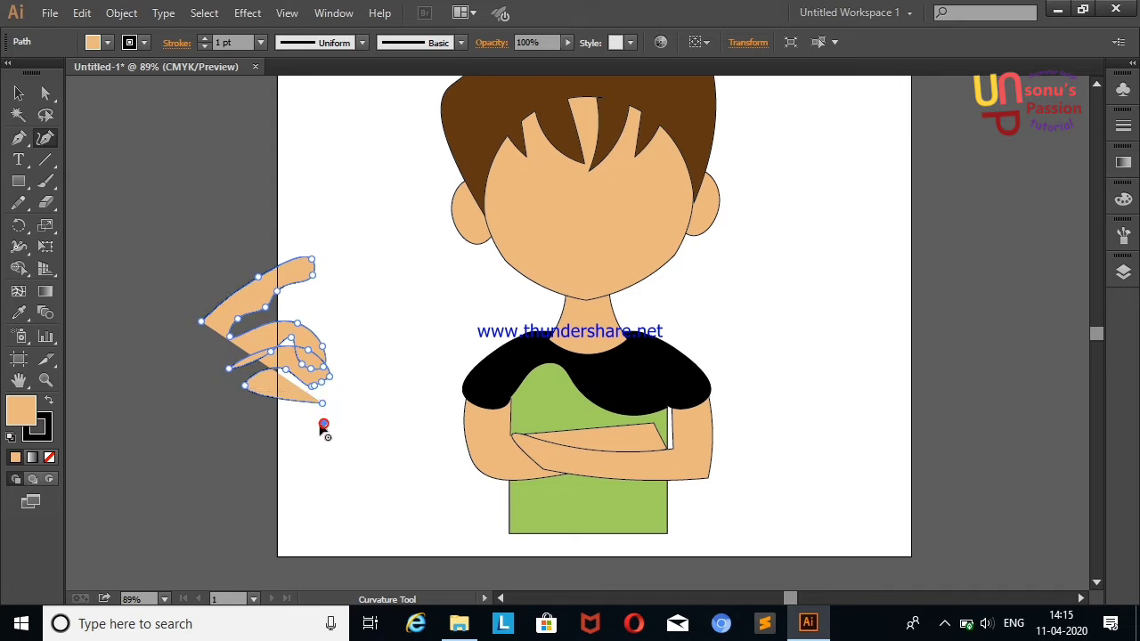
{"action": "left_click", "coordinate": [215, 405]}
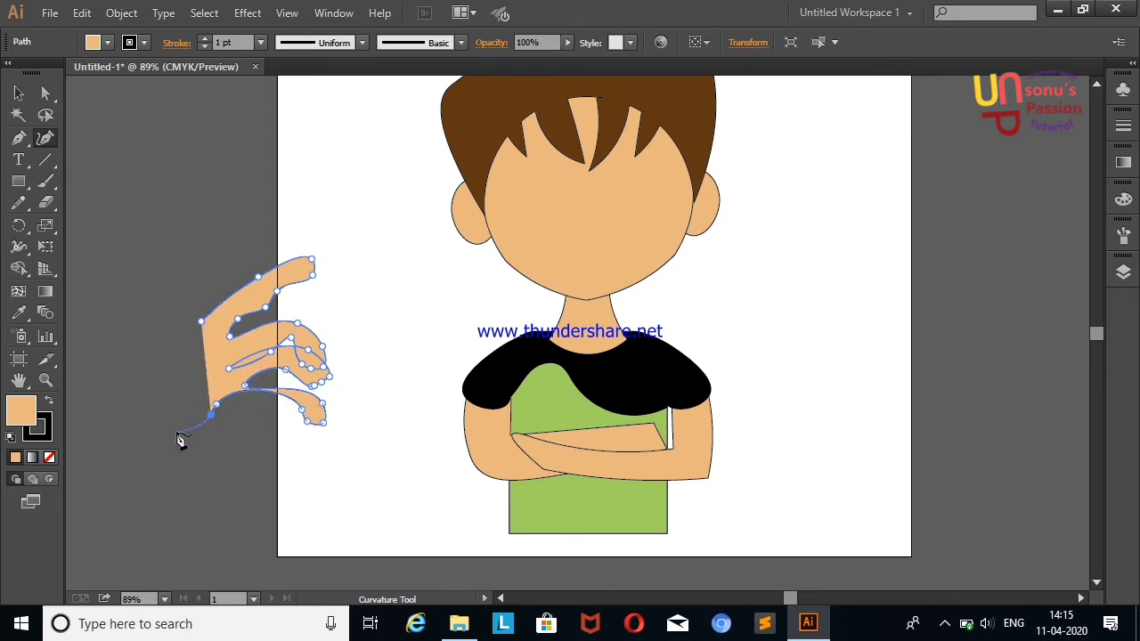
{"action": "left_click", "coordinate": [177, 431]}
{"action": "left_click", "coordinate": [148, 358]}
{"action": "left_click", "coordinate": [202, 325]}
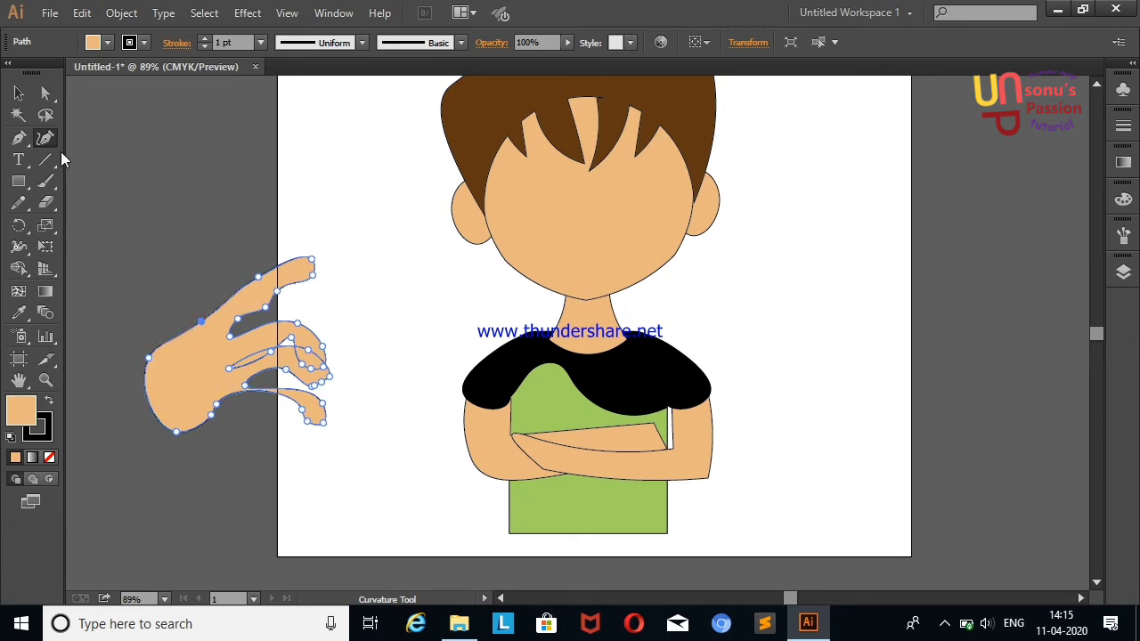
Select the finished hand shape.
{"action": "left_click", "coordinate": [19, 93]}
{"action": "left_click", "coordinate": [143, 148]}
{"action": "left_click", "coordinate": [293, 394]}
{"action": "left_click", "coordinate": [45, 137]}
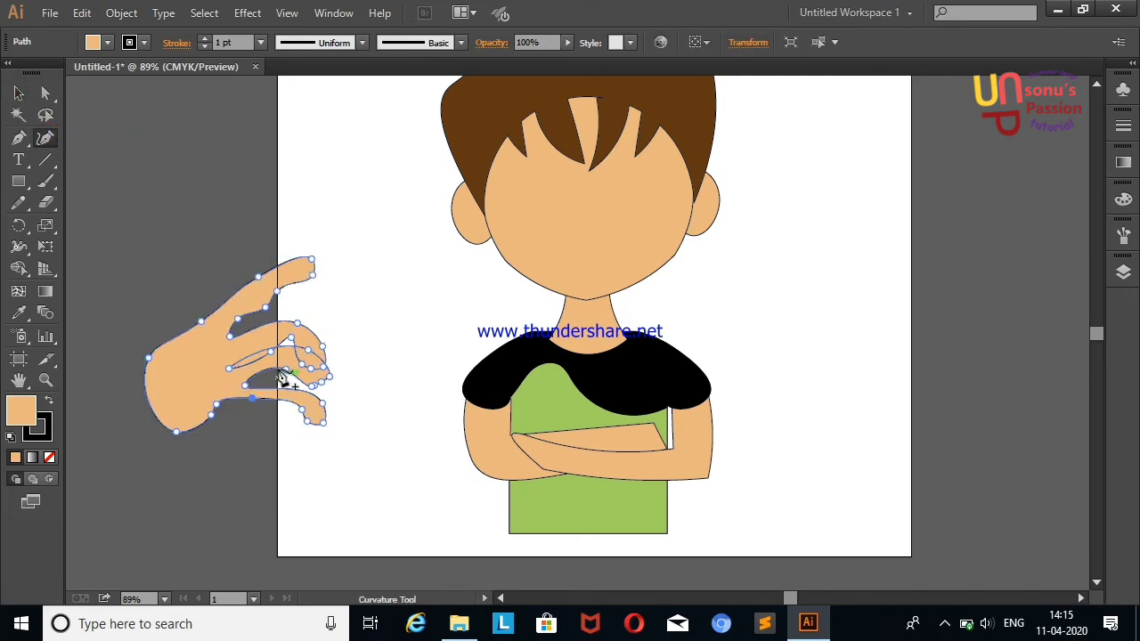
{"action": "left_click", "coordinate": [22, 98]}
Shrink the hand and place it at the end of the crossed arm.
{"action": "left_click_drag", "start_coordinate": [183, 259], "coordinate": [321, 367]}
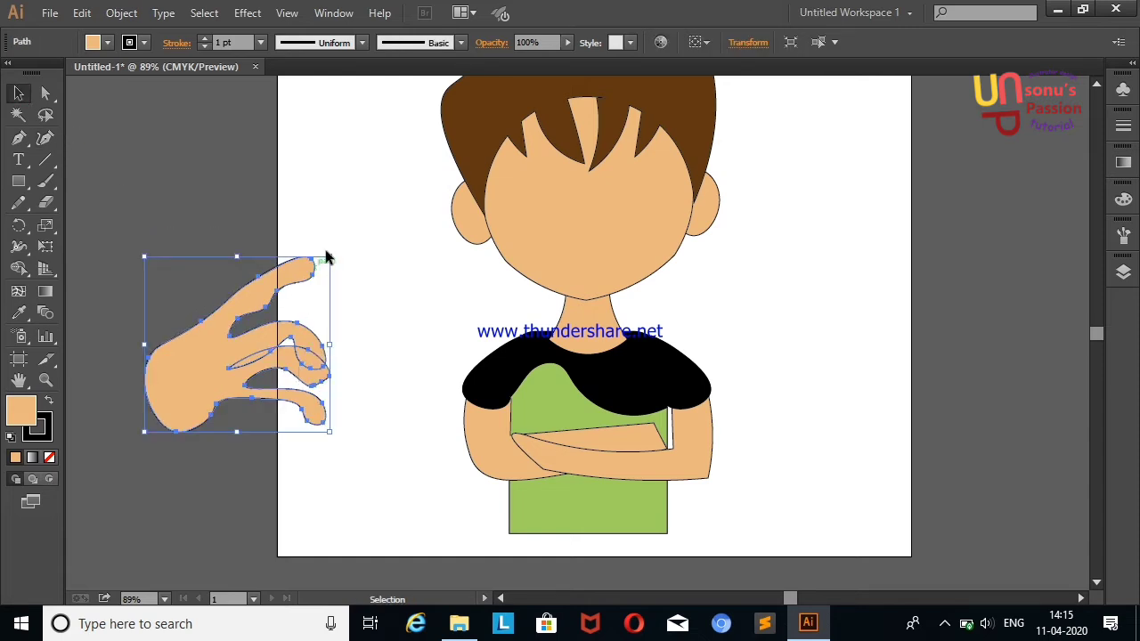
{"action": "left_click_drag", "start_coordinate": [328, 257], "coordinate": [208, 372]}
{"action": "left_click_drag", "start_coordinate": [165, 416], "coordinate": [672, 430]}
{"action": "left_click", "coordinate": [785, 339]}
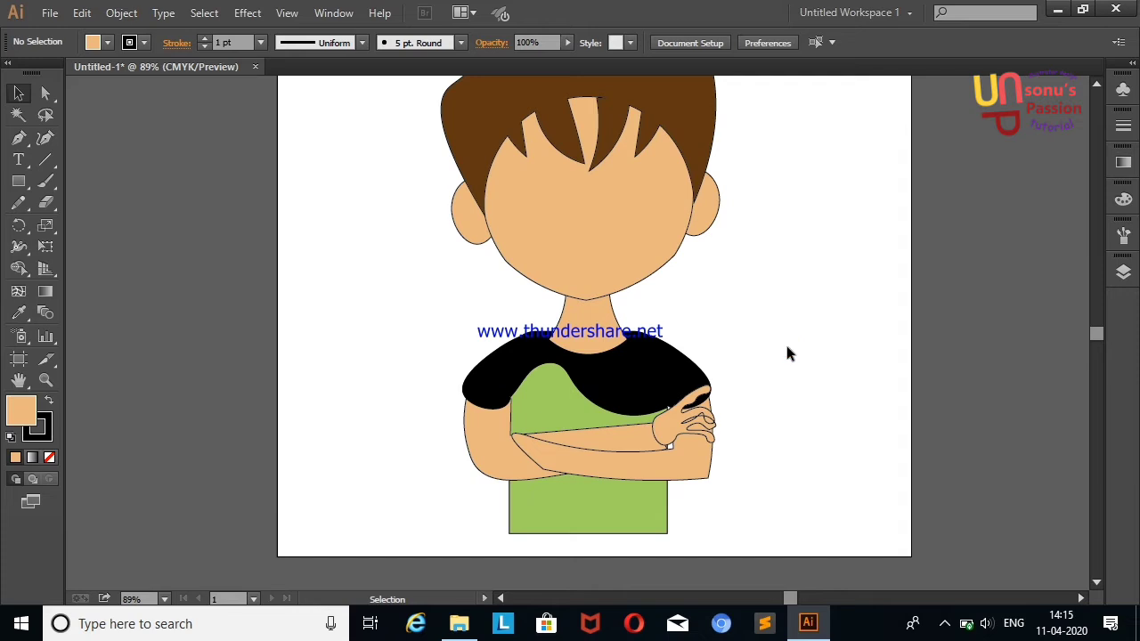
Merge the hand into the arm shape with the Shape Builder tool.
{"action": "left_click", "coordinate": [647, 439]}
{"action": "left_click", "coordinate": [687, 423], "text": "shift"}
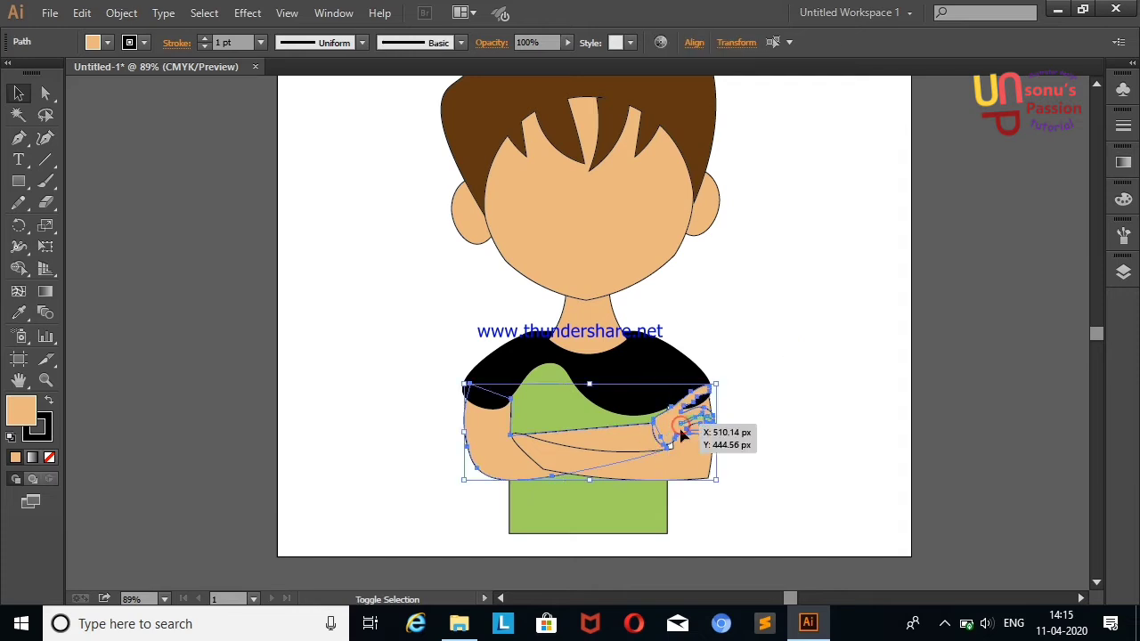
{"action": "key", "text": "shift+m"}
{"action": "left_click_drag", "start_coordinate": [660, 436], "coordinate": [588, 469]}
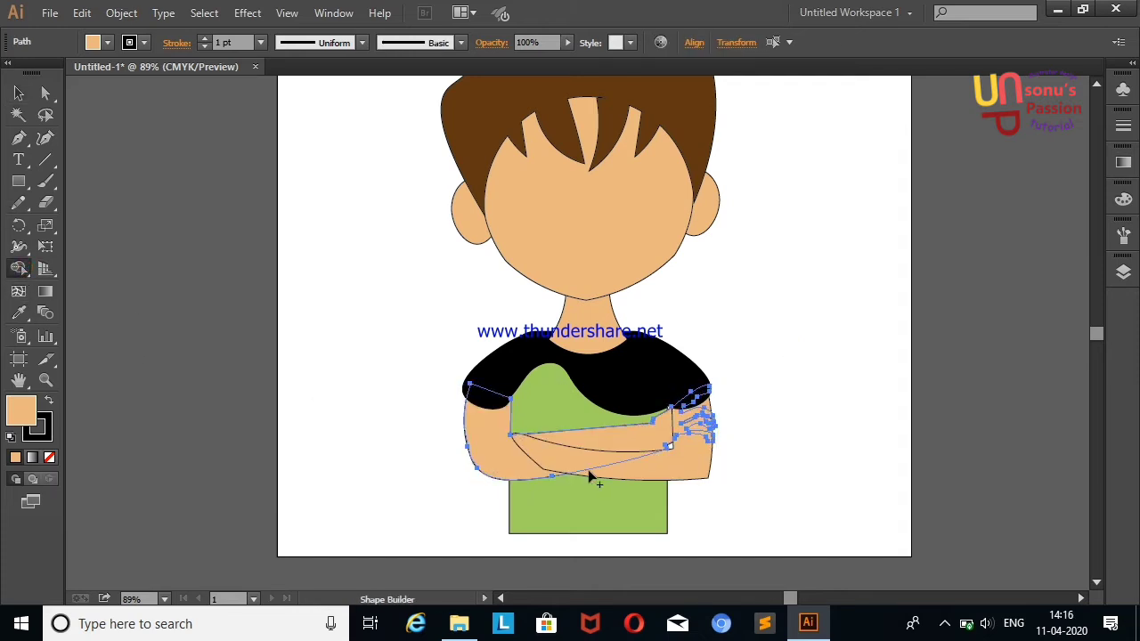
{"action": "key", "text": "v"}
{"action": "left_click", "coordinate": [127, 182]}
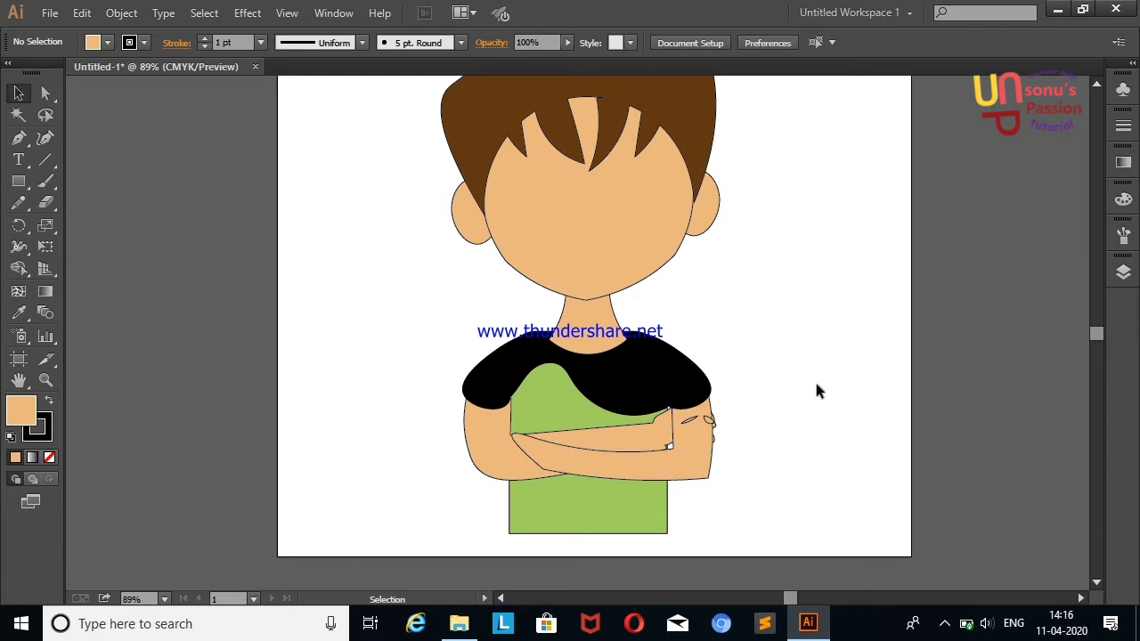
Select the shirt, arms and body, then Shape-Build the arm and hand pieces together.
{"action": "left_click_drag", "start_coordinate": [799, 365], "coordinate": [648, 475]}
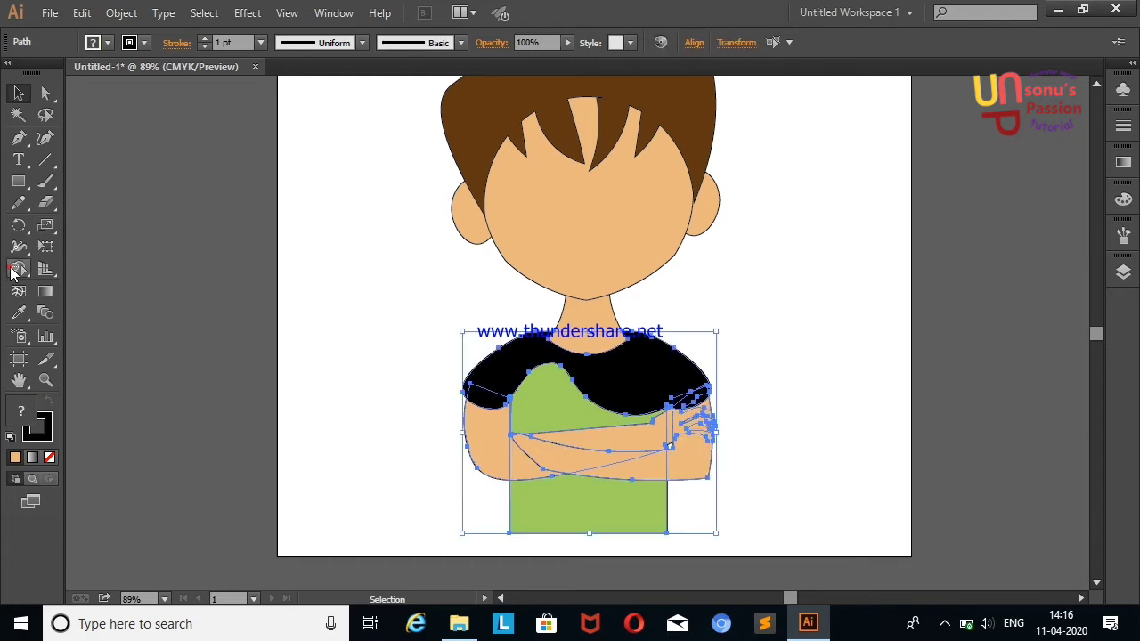
{"action": "left_click", "coordinate": [19, 268]}
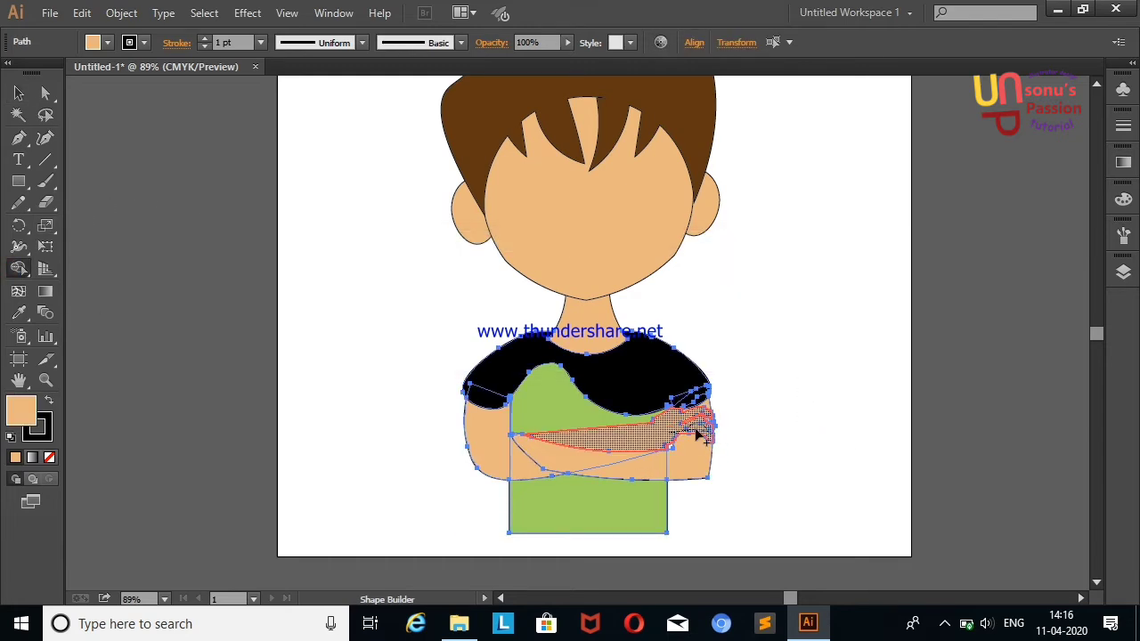
{"action": "left_click", "coordinate": [697, 434]}
{"action": "left_click", "coordinate": [18, 93]}
{"action": "left_click", "coordinate": [181, 226]}
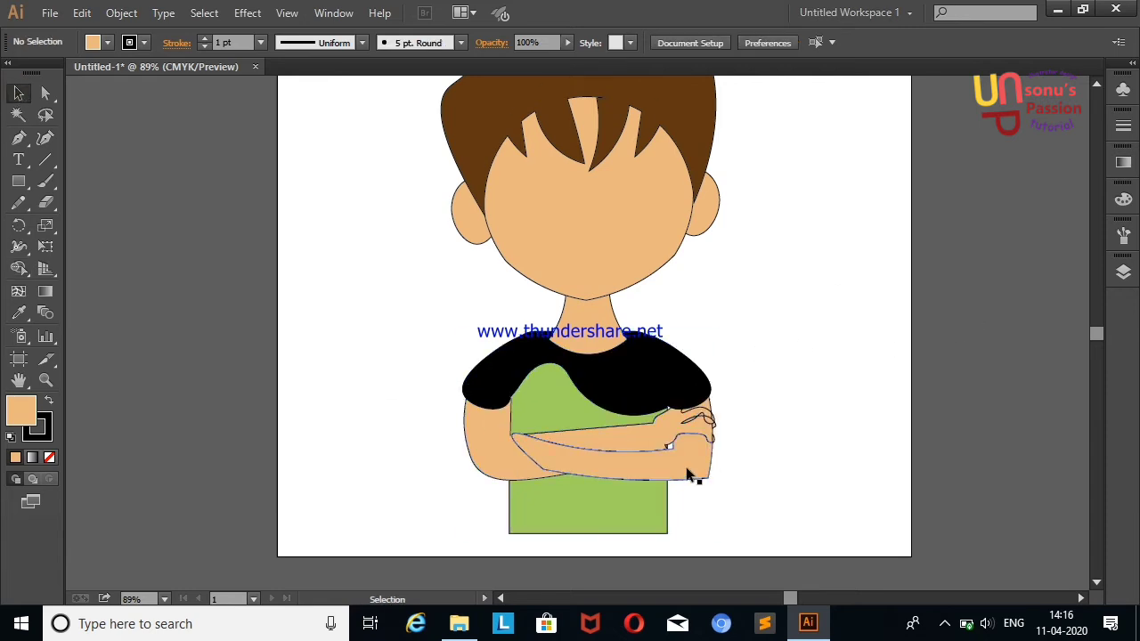
Unite the remaining overlapping arm pieces into one skin-coloured shape.
{"action": "left_click_drag", "start_coordinate": [845, 392], "coordinate": [534, 498]}
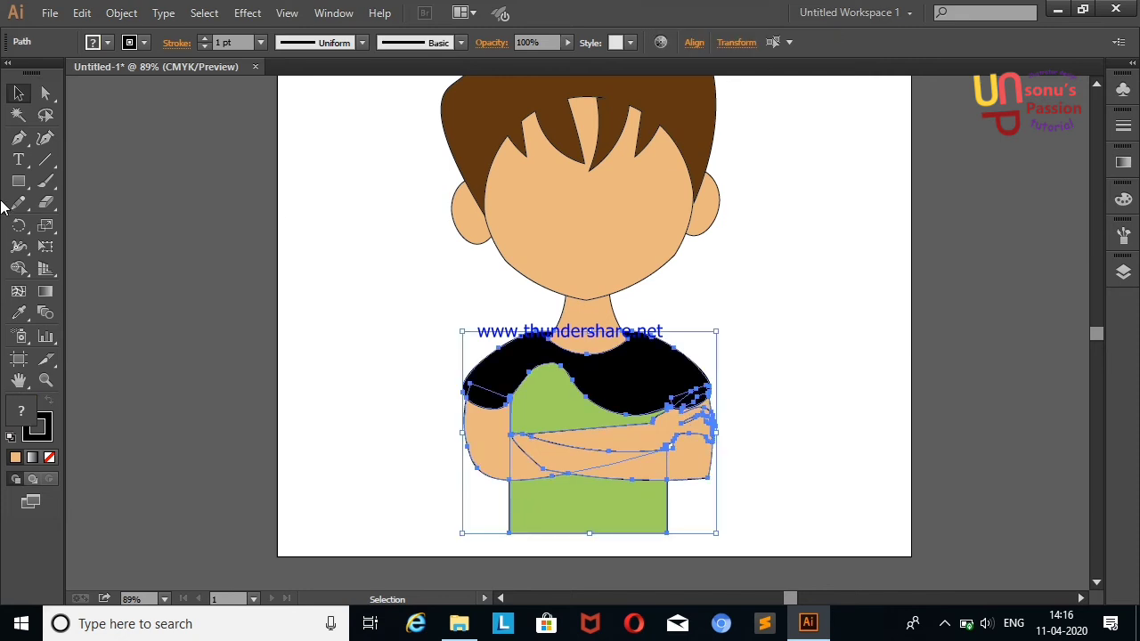
{"action": "left_click", "coordinate": [17, 268]}
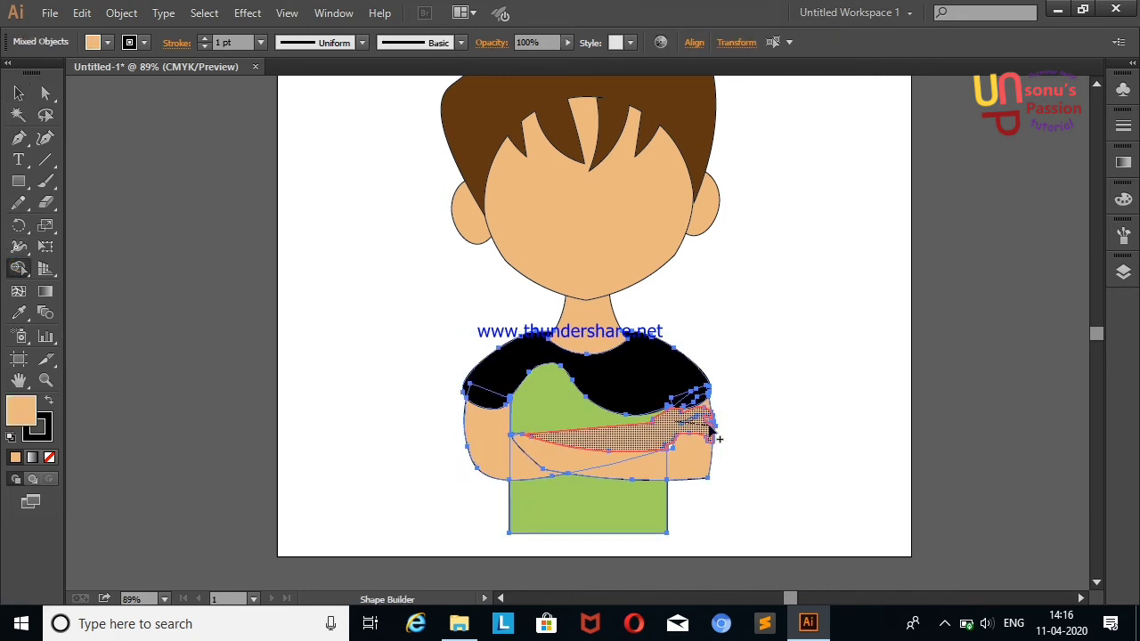
{"action": "mouse_move", "coordinate": [687, 413]}
{"action": "left_mouse_down"}
{"action": "mouse_move", "coordinate": [703, 428]}
{"action": "mouse_move", "coordinate": [705, 408]}
{"action": "left_mouse_up"}
{"action": "left_click", "coordinate": [19, 92]}
{"action": "right_click", "coordinate": [206, 301]}
{"action": "left_click", "coordinate": [215, 297]}
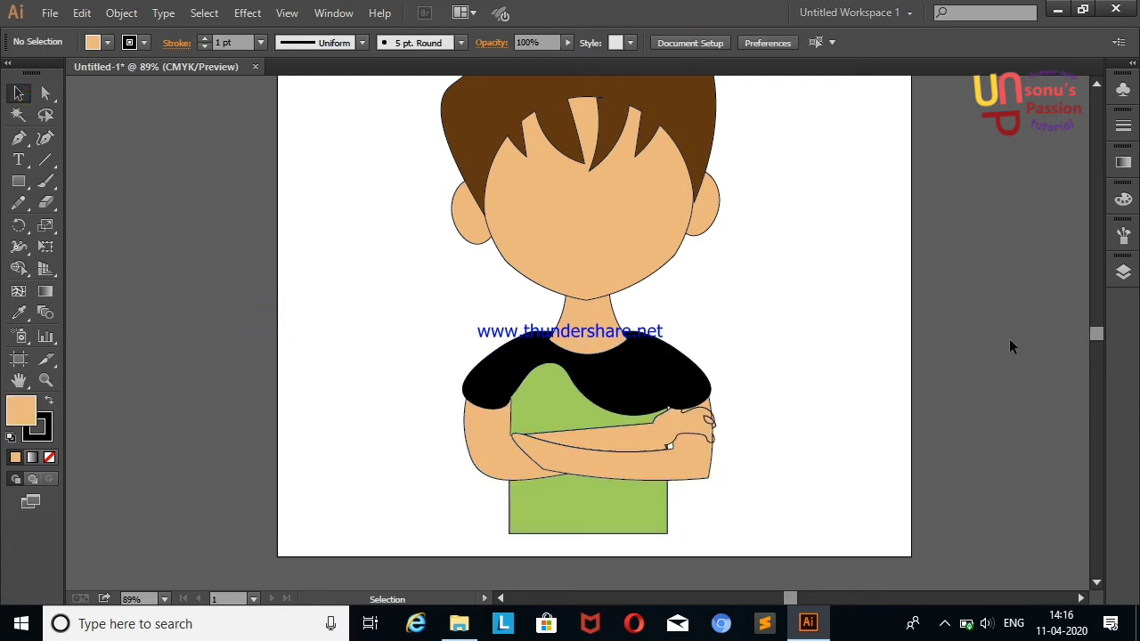
Type a '10', enlarge it and move it onto the shirt's chest.
{"action": "left_click", "coordinate": [17, 160]}
{"action": "left_click", "coordinate": [172, 272]}
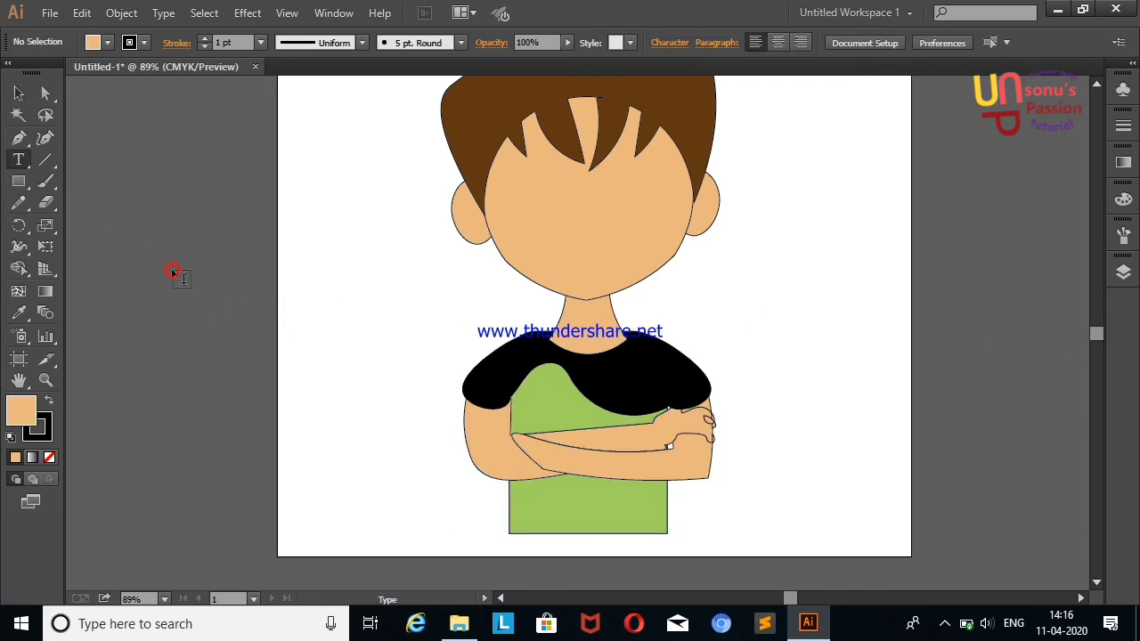
{"action": "type", "text": "10"}
{"action": "left_click", "coordinate": [18, 92]}
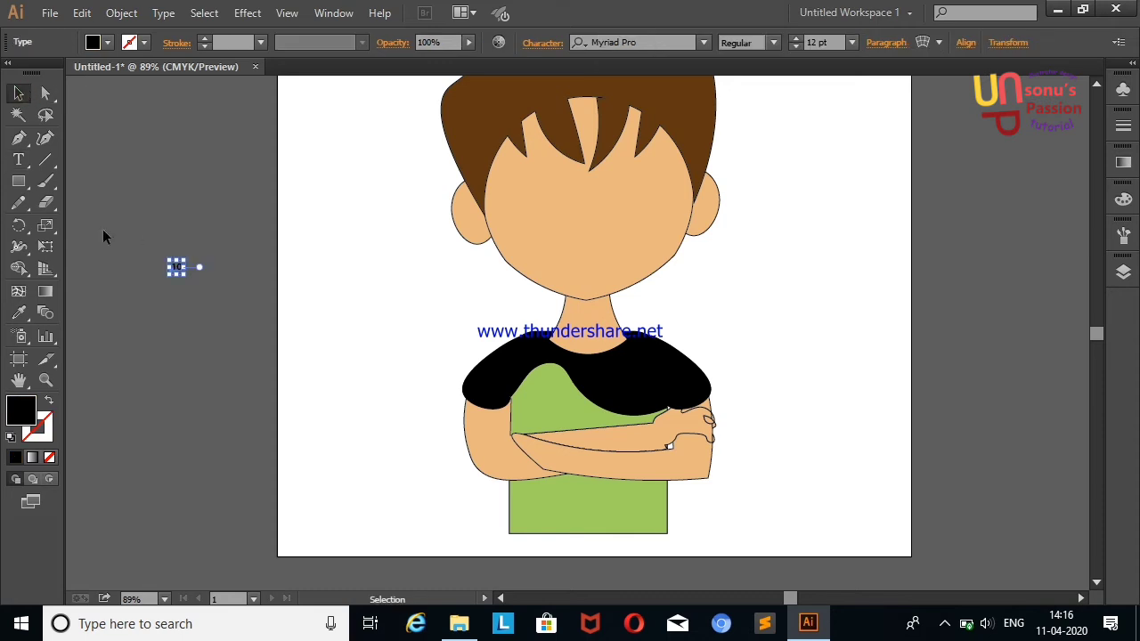
{"action": "left_click_drag", "start_coordinate": [182, 274], "coordinate": [256, 333]}
{"action": "left_click", "coordinate": [140, 255]}
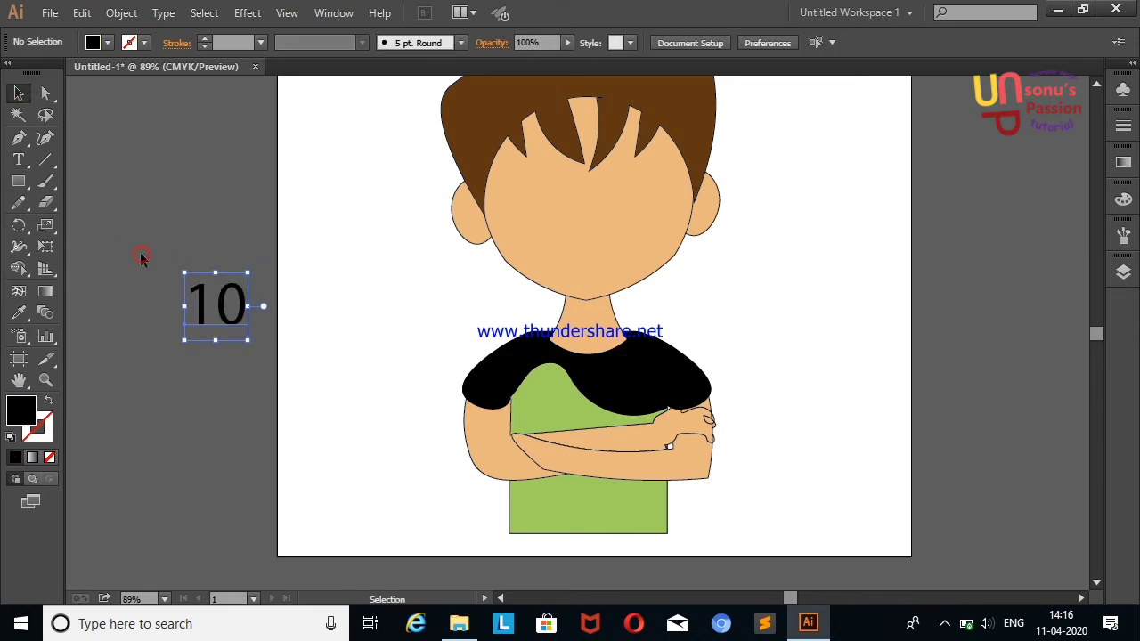
{"action": "left_click_drag", "start_coordinate": [194, 293], "coordinate": [620, 382]}
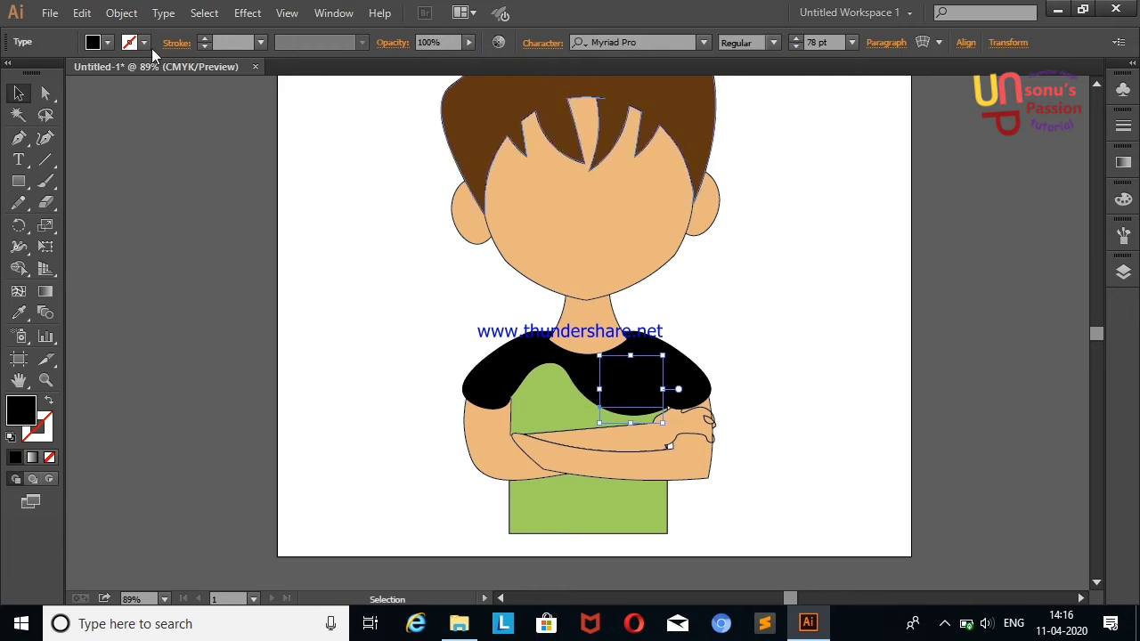
Make the 10 white and shrink it to about 63.53 pt.
{"action": "left_click", "coordinate": [92, 42]}
{"action": "left_click", "coordinate": [37, 72]}
{"action": "left_click", "coordinate": [158, 354]}
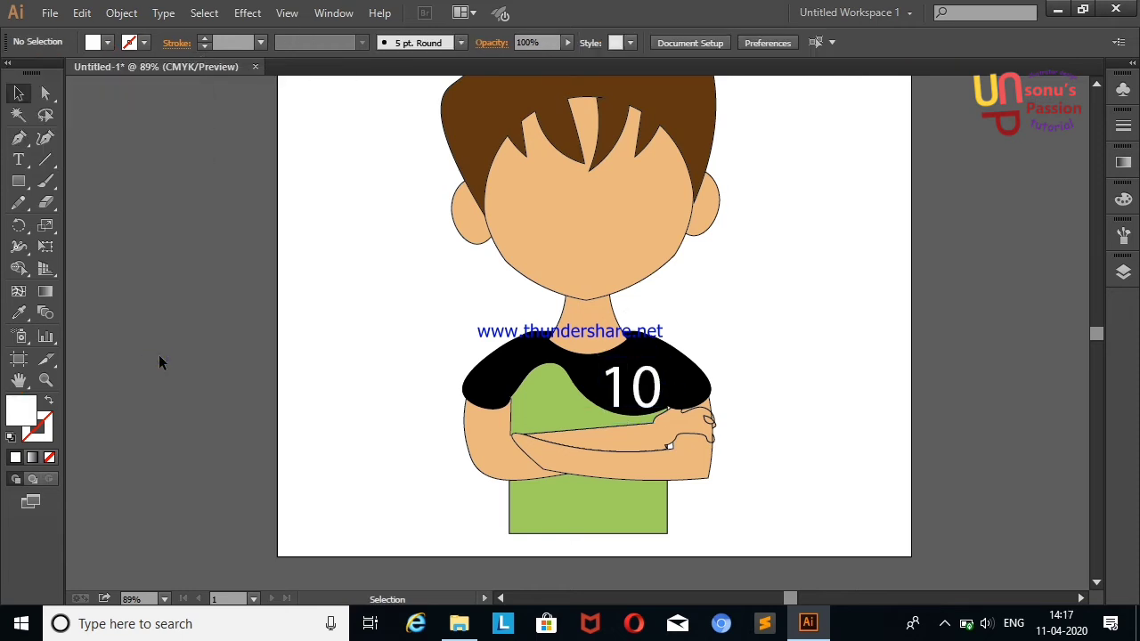
{"action": "left_click", "coordinate": [637, 392]}
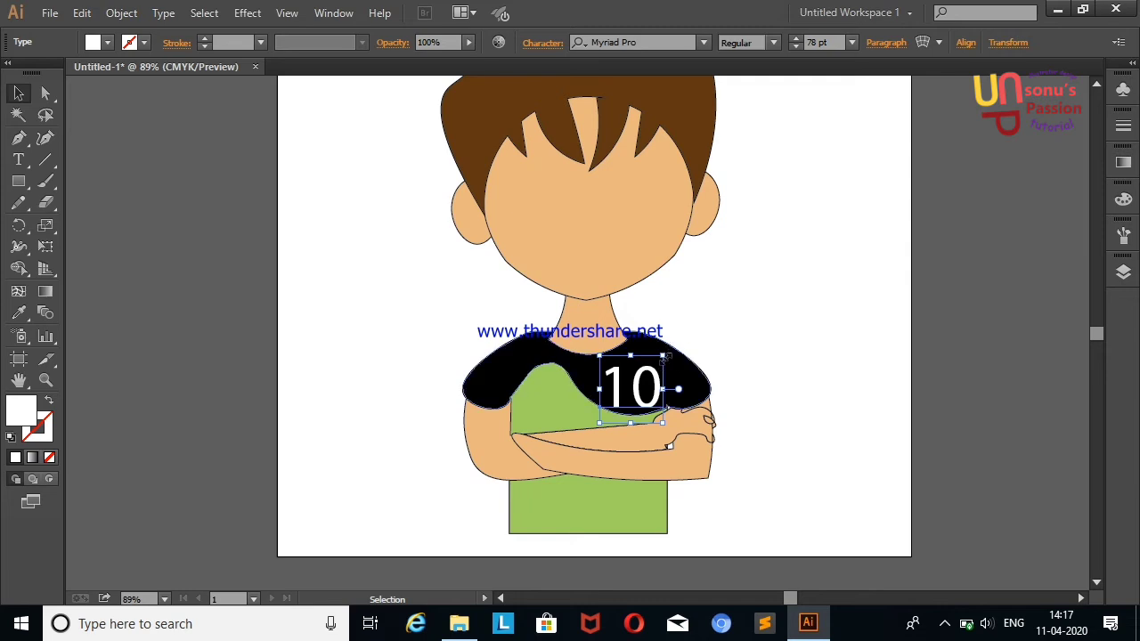
{"action": "left_click_drag", "start_coordinate": [664, 357], "coordinate": [628, 388]}
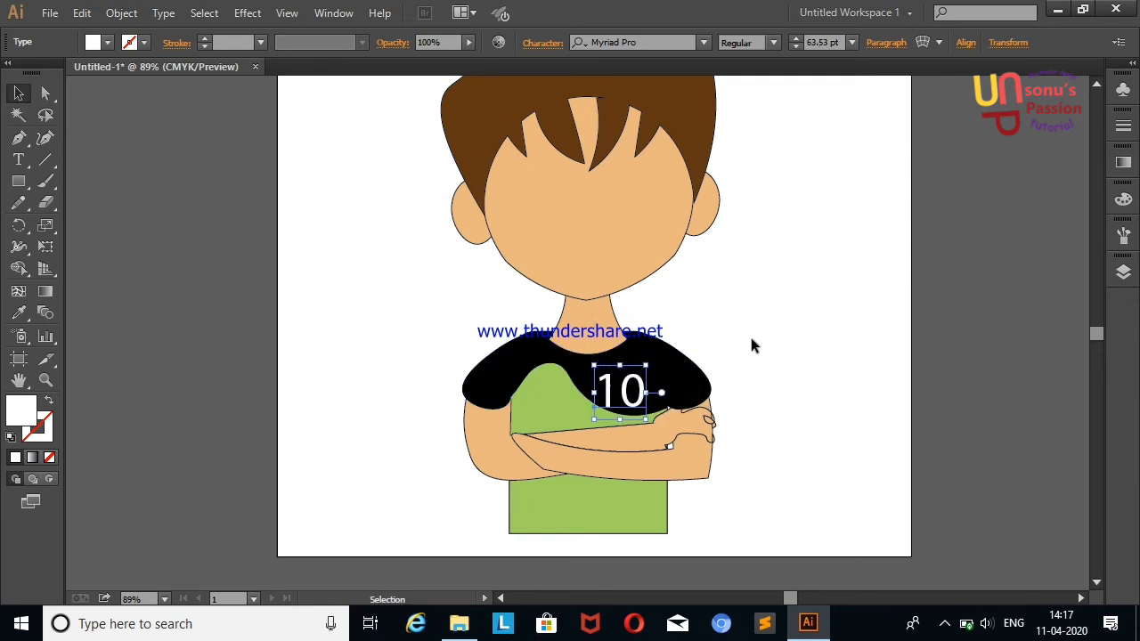
Try Microsoft New Tai Lue, Microsoft Sans Serif and Nirmala UI fonts, then revert to Myriad Pro.
{"action": "left_click", "coordinate": [702, 42]}
{"action": "left_click", "coordinate": [757, 145]}
{"action": "left_click", "coordinate": [702, 41]}
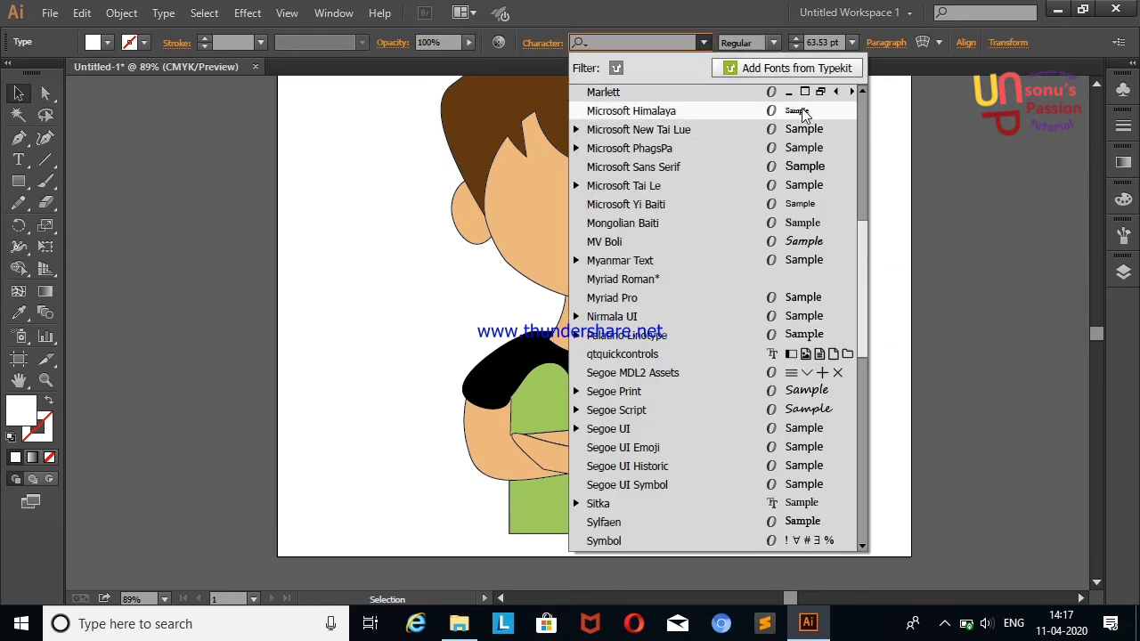
{"action": "left_click", "coordinate": [623, 169]}
{"action": "left_click", "coordinate": [702, 42]}
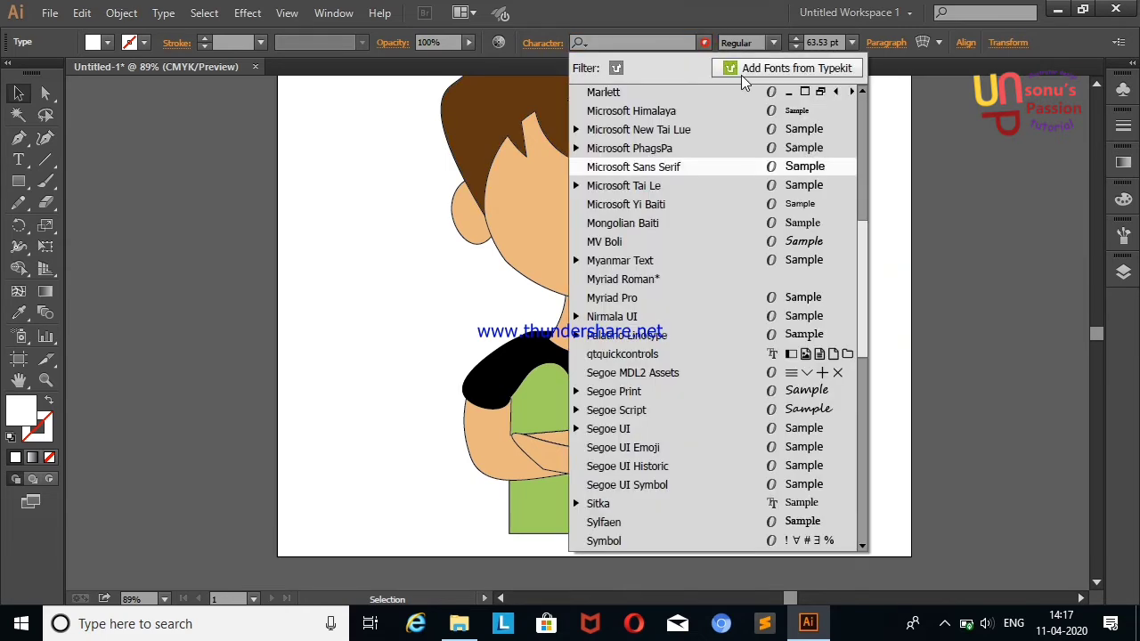
{"action": "left_click", "coordinate": [801, 317]}
{"action": "left_click", "coordinate": [702, 41]}
{"action": "left_click", "coordinate": [796, 298]}
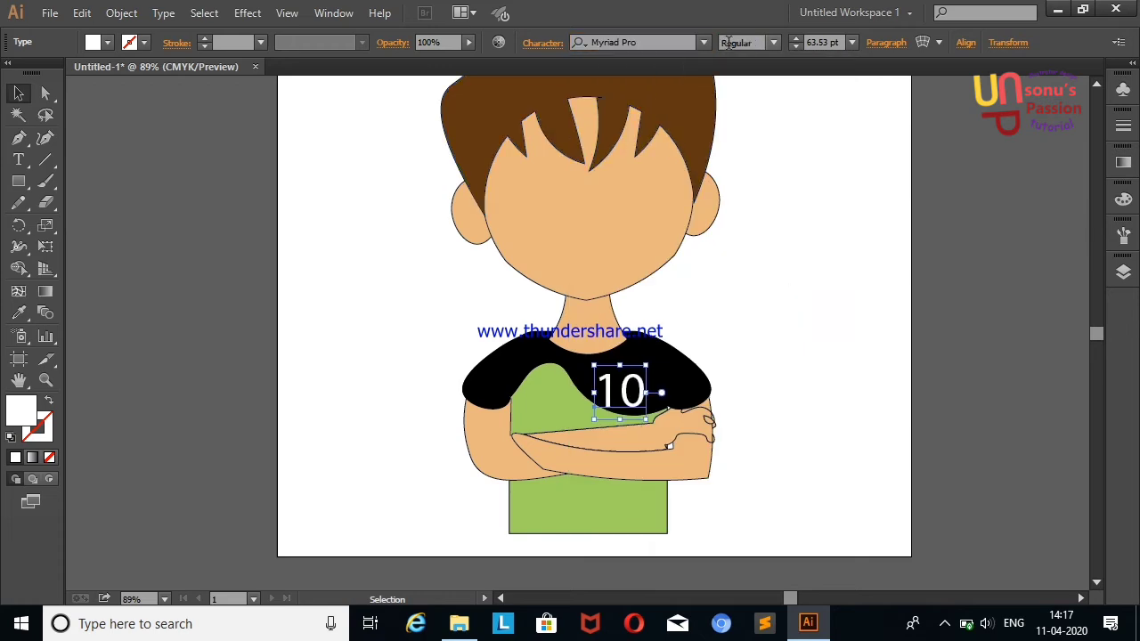
{"action": "left_click", "coordinate": [703, 42]}
Try Calibri, Cambria Math, Cambria and Comic Sans MS fonts on the 10.
{"action": "left_click_drag", "start_coordinate": [862, 293], "coordinate": [850, 106]}
{"action": "left_click", "coordinate": [801, 131]}
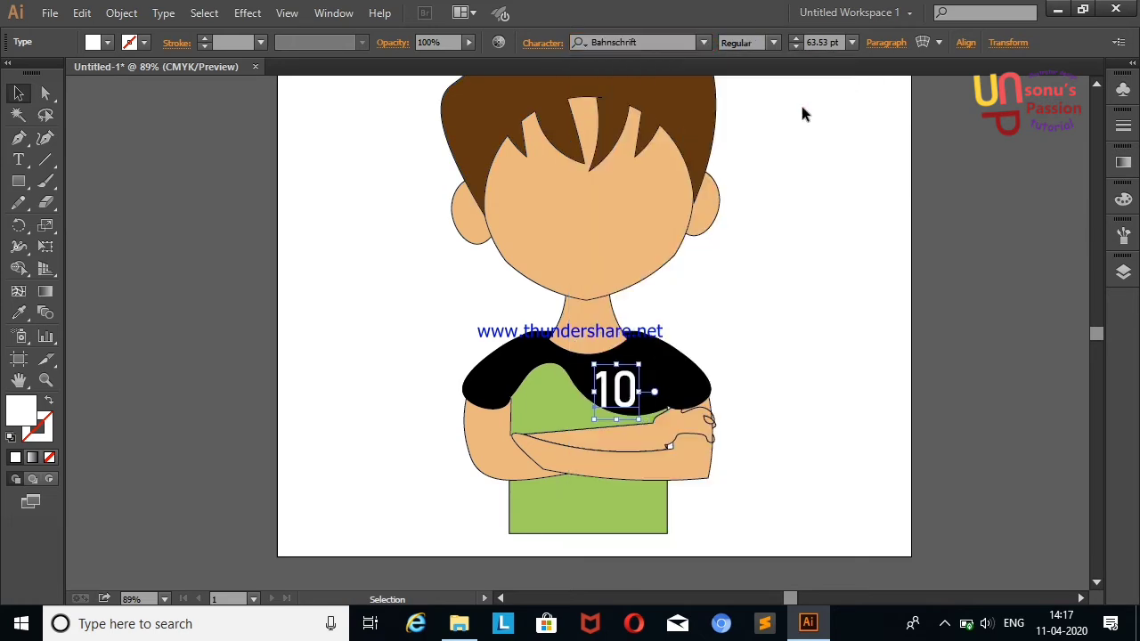
{"action": "left_click", "coordinate": [702, 42]}
{"action": "left_click", "coordinate": [802, 131]}
{"action": "left_click", "coordinate": [702, 42]}
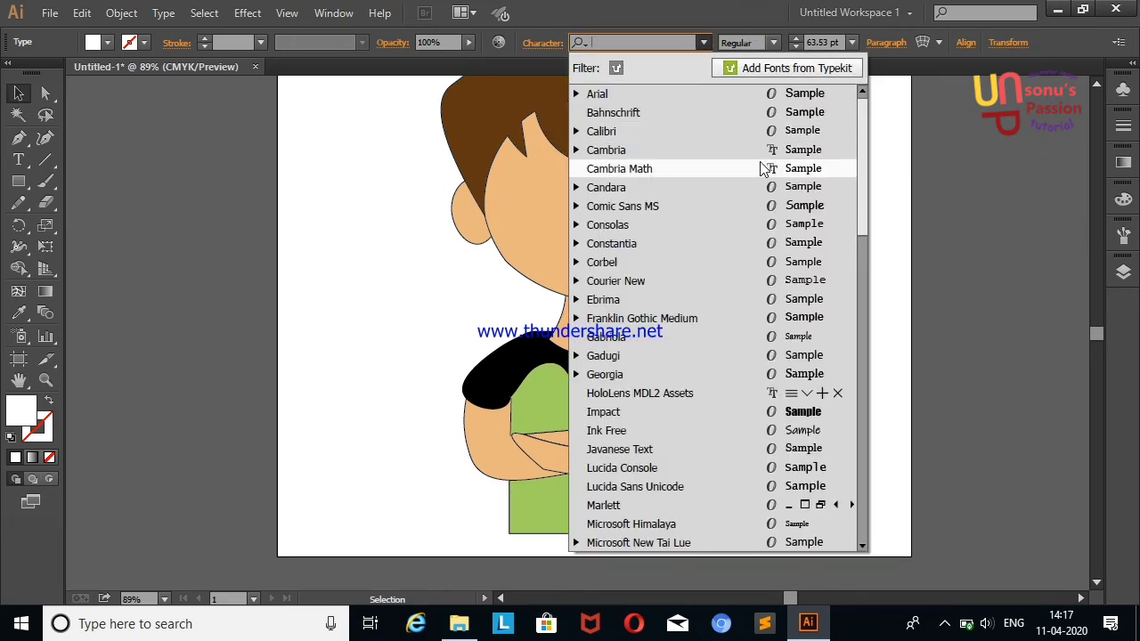
{"action": "left_click", "coordinate": [783, 168]}
{"action": "left_click", "coordinate": [703, 42]}
{"action": "left_click", "coordinate": [762, 149]}
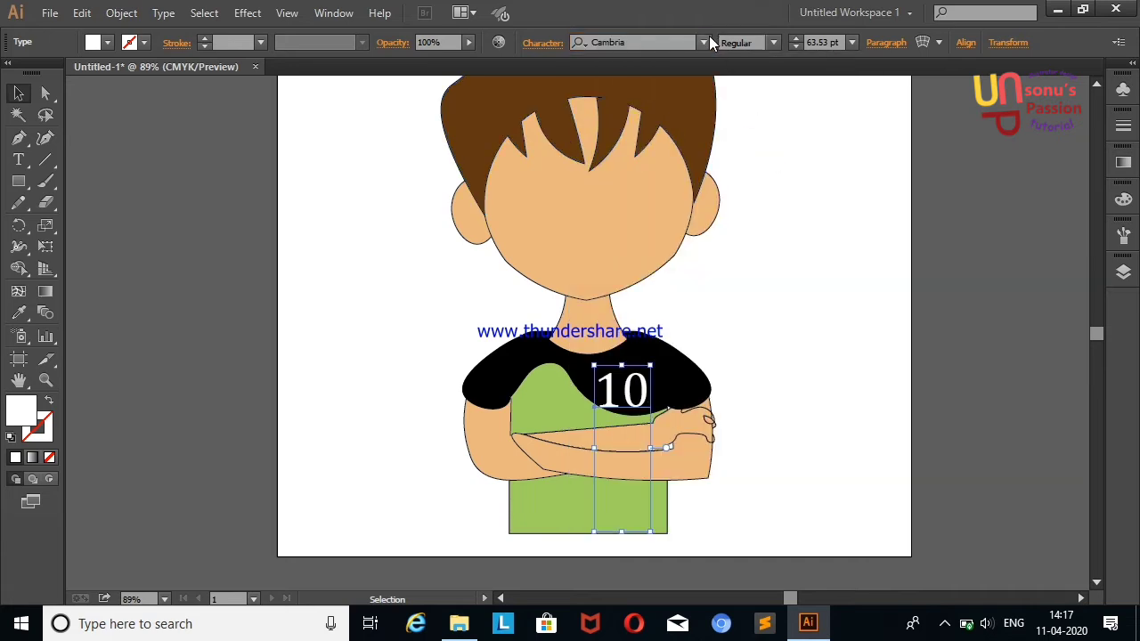
{"action": "left_click", "coordinate": [708, 42]}
{"action": "left_click", "coordinate": [759, 203]}
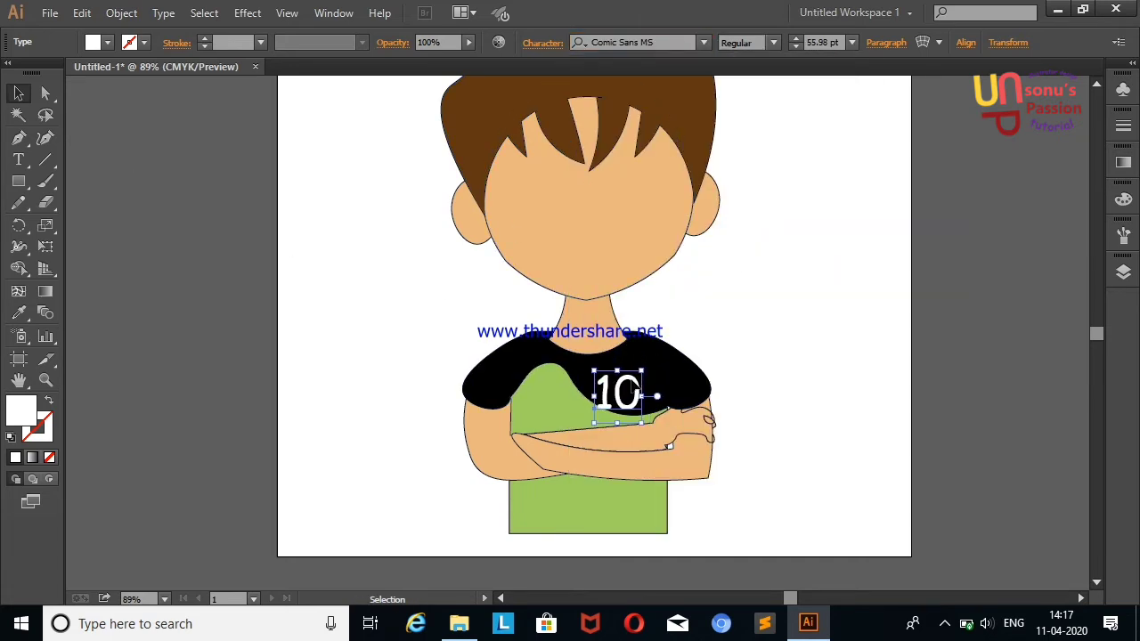
{"action": "left_click", "coordinate": [809, 328]}
{"action": "left_click_drag", "start_coordinate": [1096, 341], "coordinate": [1100, 334]}
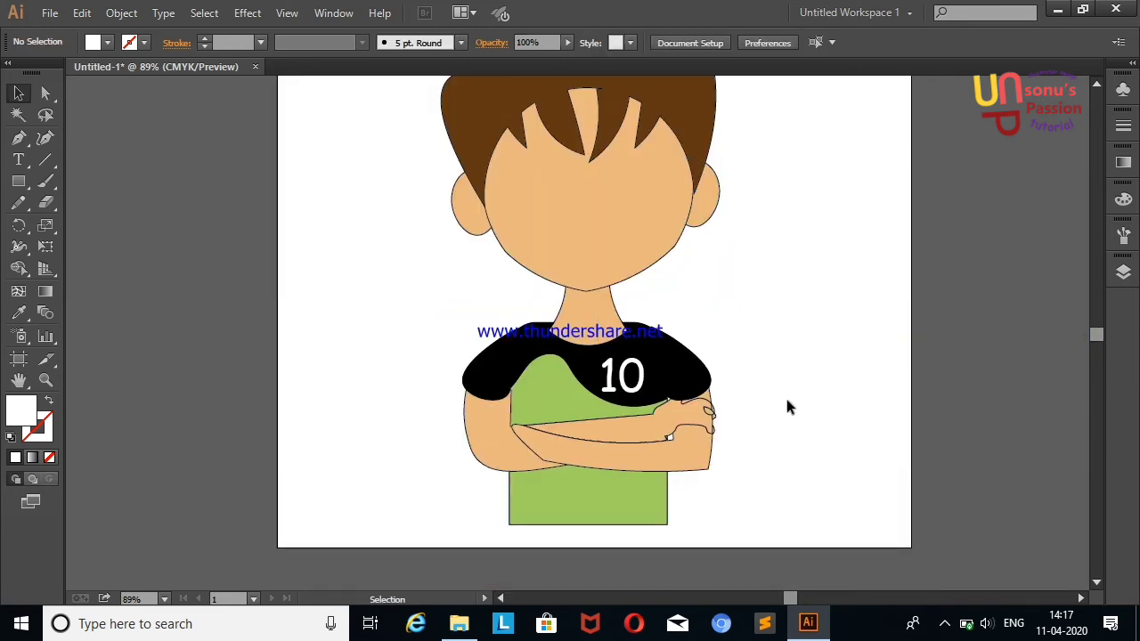
Draw a white rectangle covering the arms and lower body.
{"action": "left_click", "coordinate": [18, 181]}
{"action": "left_click_drag", "start_coordinate": [368, 392], "coordinate": [774, 523]}
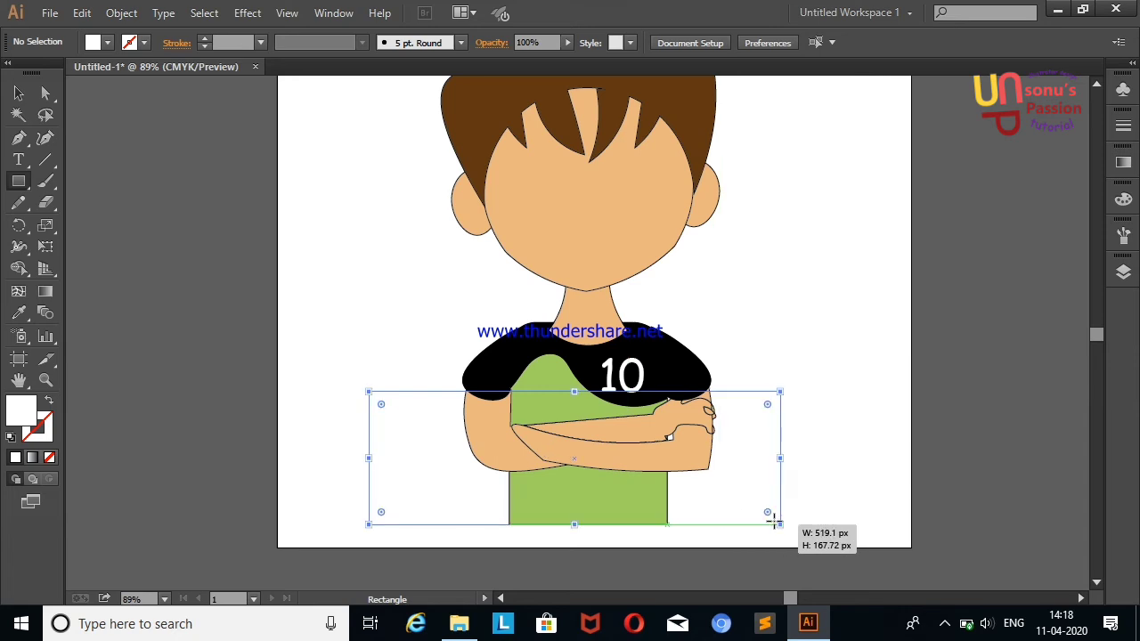
{"action": "left_click", "coordinate": [18, 93]}
{"action": "left_click_drag", "start_coordinate": [667, 503], "coordinate": [685, 519]}
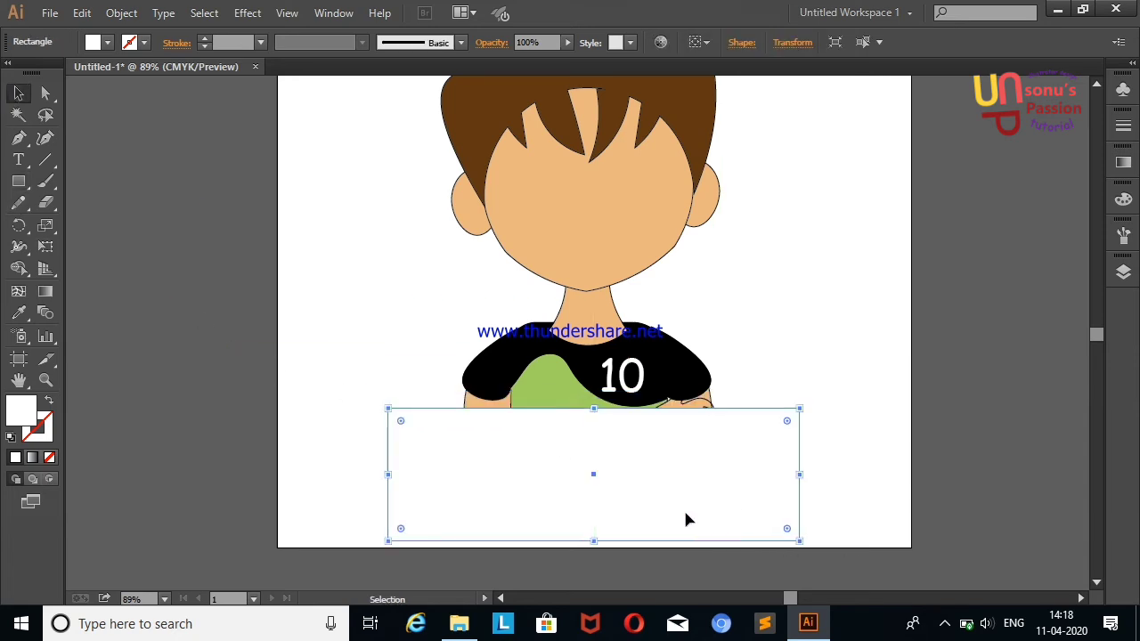
Select the artwork and Shape-Build the covered area to trim everything below the chest.
{"action": "left_click_drag", "start_coordinate": [310, 257], "coordinate": [546, 465]}
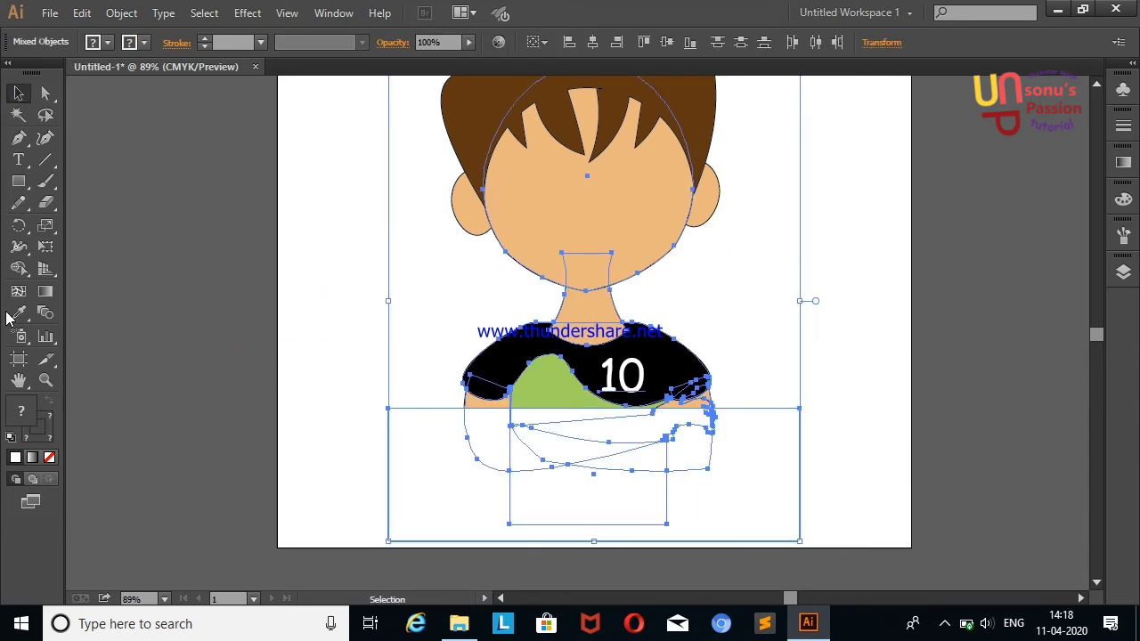
{"action": "left_click", "coordinate": [18, 268]}
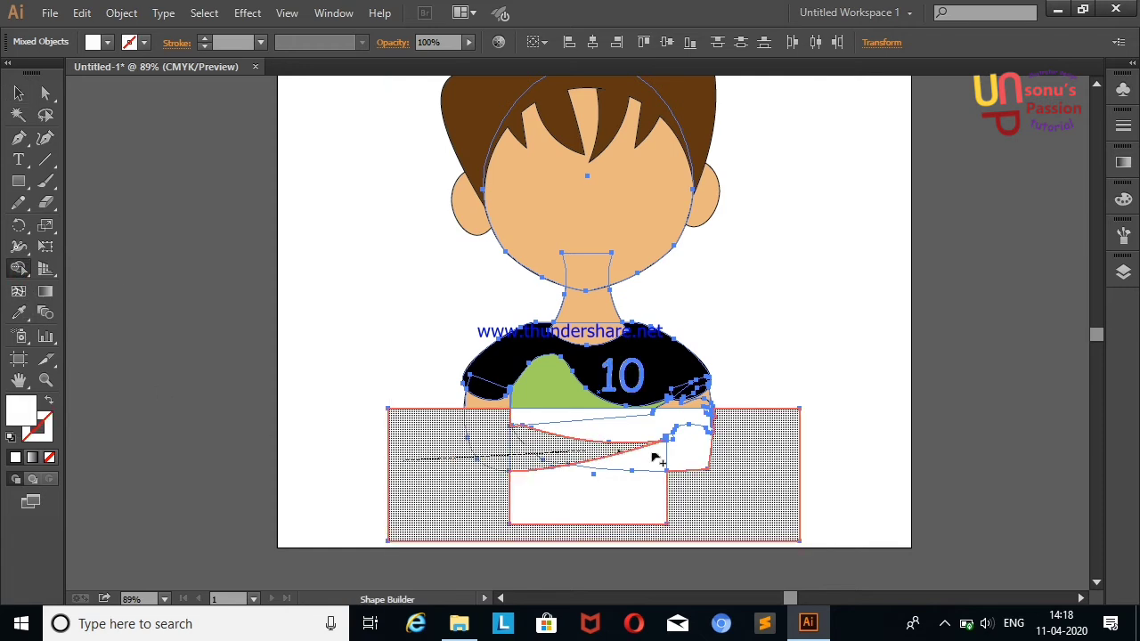
{"action": "left_click_drag", "start_coordinate": [654, 457], "coordinate": [603, 434]}
{"action": "left_click_drag", "start_coordinate": [486, 443], "coordinate": [641, 457]}
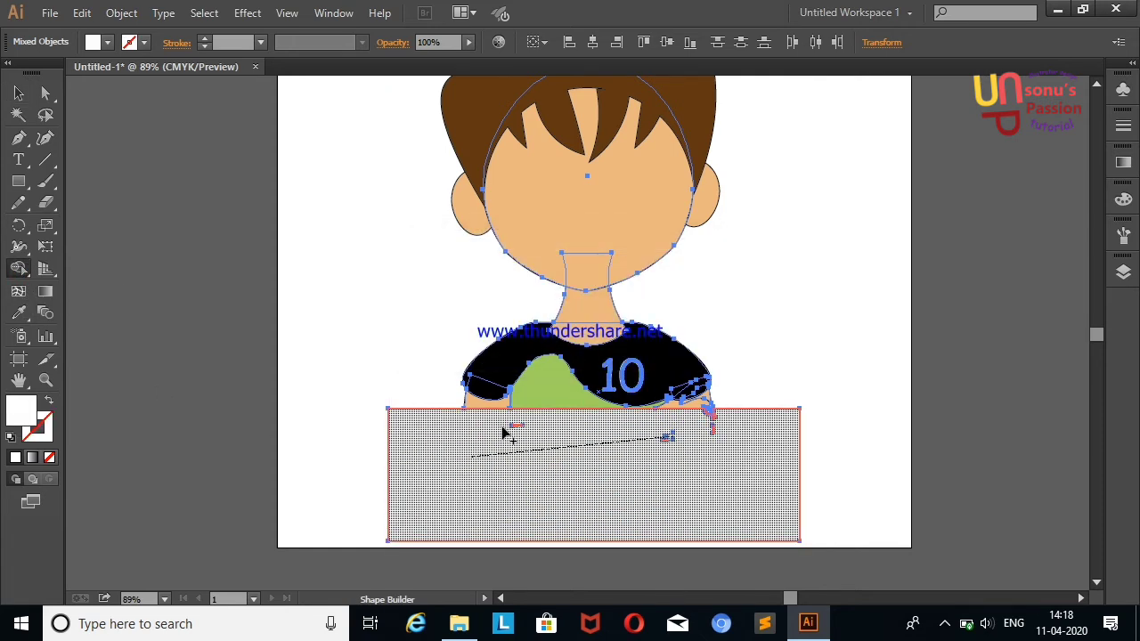
{"action": "left_click_drag", "start_coordinate": [503, 431], "coordinate": [720, 433]}
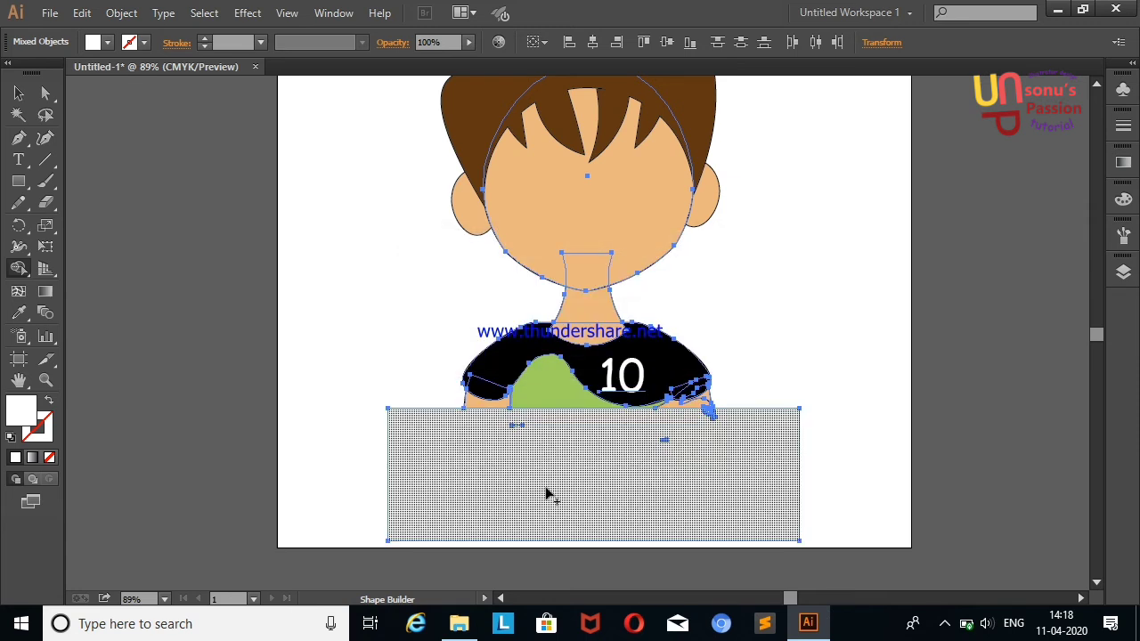
{"action": "left_click", "coordinate": [18, 92]}
{"action": "left_click", "coordinate": [100, 161]}
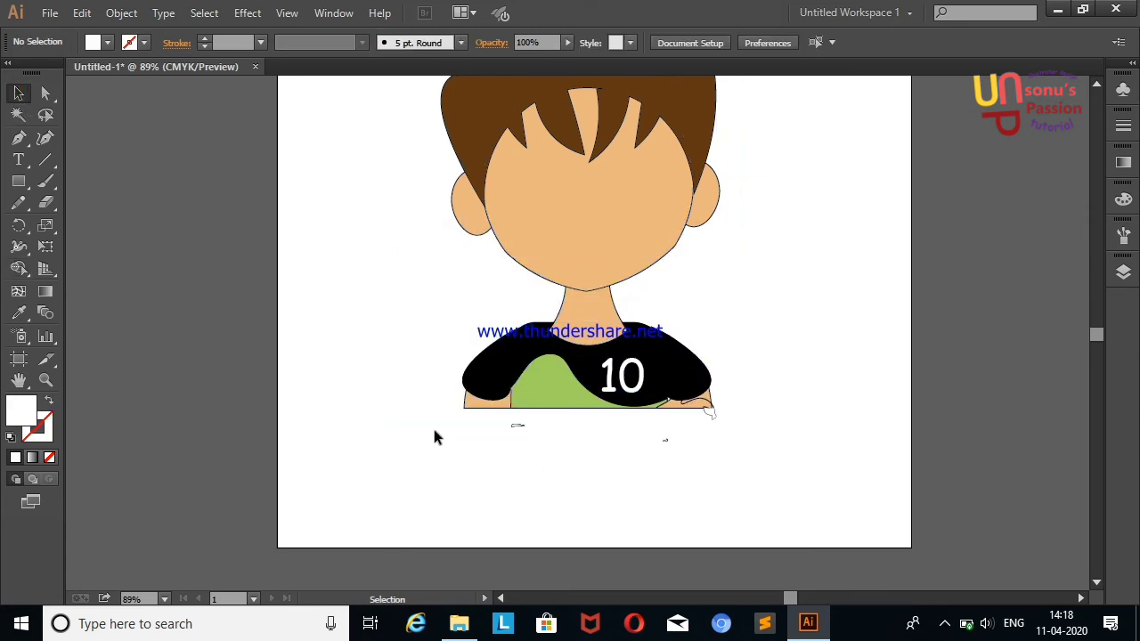
Undo an accidental move of the peach piece and check the bottom-edge pieces.
{"action": "left_click_drag", "start_coordinate": [746, 463], "coordinate": [746, 459]}
{"action": "left_click", "coordinate": [746, 458]}
{"action": "left_click_drag", "start_coordinate": [470, 405], "coordinate": [598, 438]}
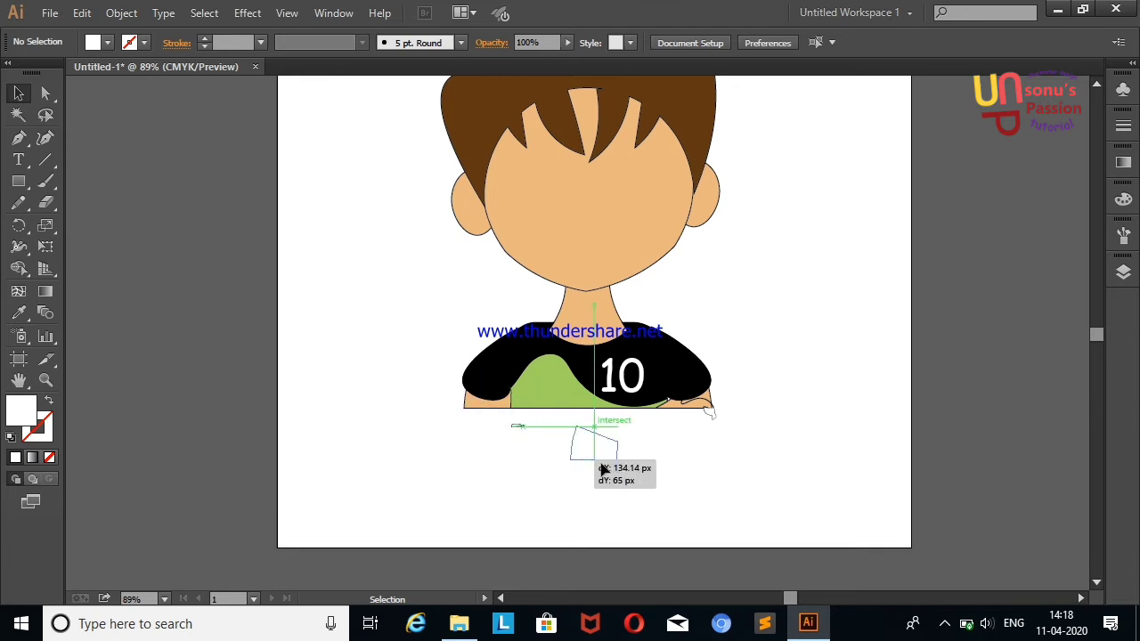
{"action": "right_click", "coordinate": [846, 439]}
{"action": "left_click", "coordinate": [909, 163]}
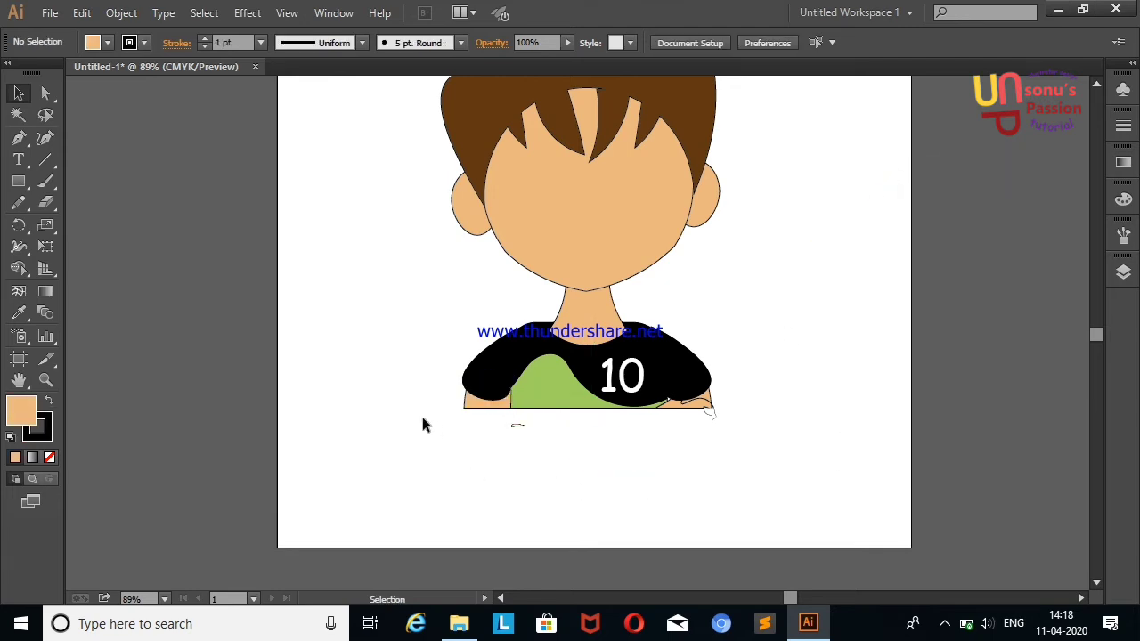
{"action": "left_click_drag", "start_coordinate": [769, 456], "coordinate": [796, 468]}
{"action": "left_click", "coordinate": [796, 469]}
{"action": "left_click_drag", "start_coordinate": [688, 422], "coordinate": [740, 412]}
{"action": "left_click", "coordinate": [740, 412]}
Select all and scale the whole character larger.
{"action": "scroll", "coordinate": [1094, 337], "scroll_direction": "up", "scroll_amount": 5}
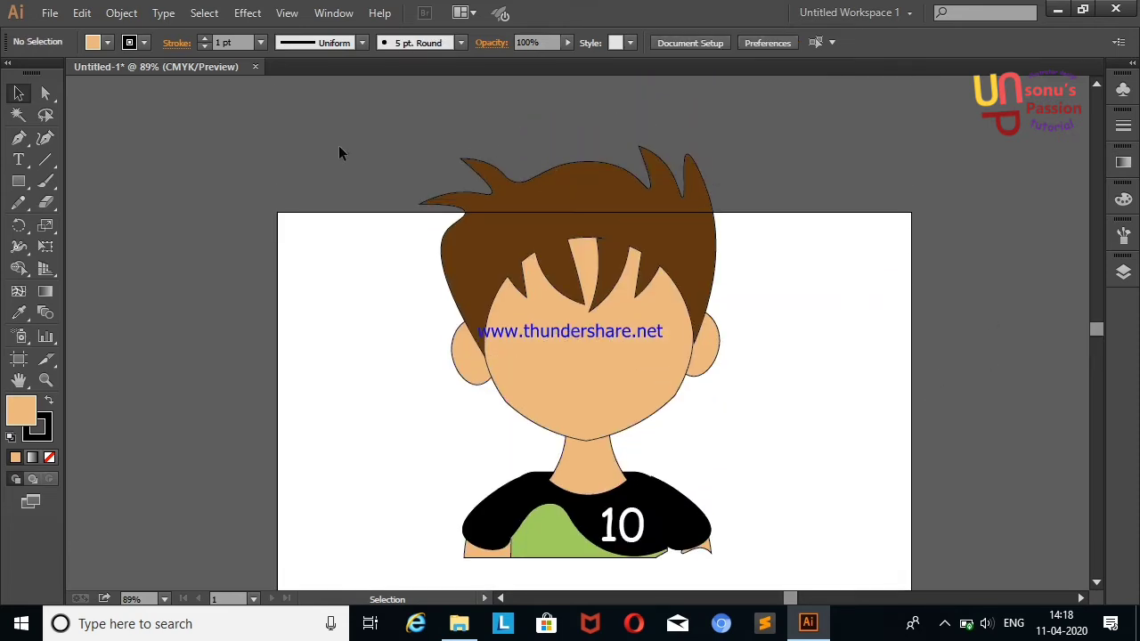
{"action": "scroll", "coordinate": [338, 149], "scroll_direction": "down", "scroll_amount": 1}
{"action": "key", "text": "ctrl+a"}
{"action": "left_click_drag", "start_coordinate": [717, 508], "coordinate": [837, 460]}
{"action": "left_click", "coordinate": [836, 460]}
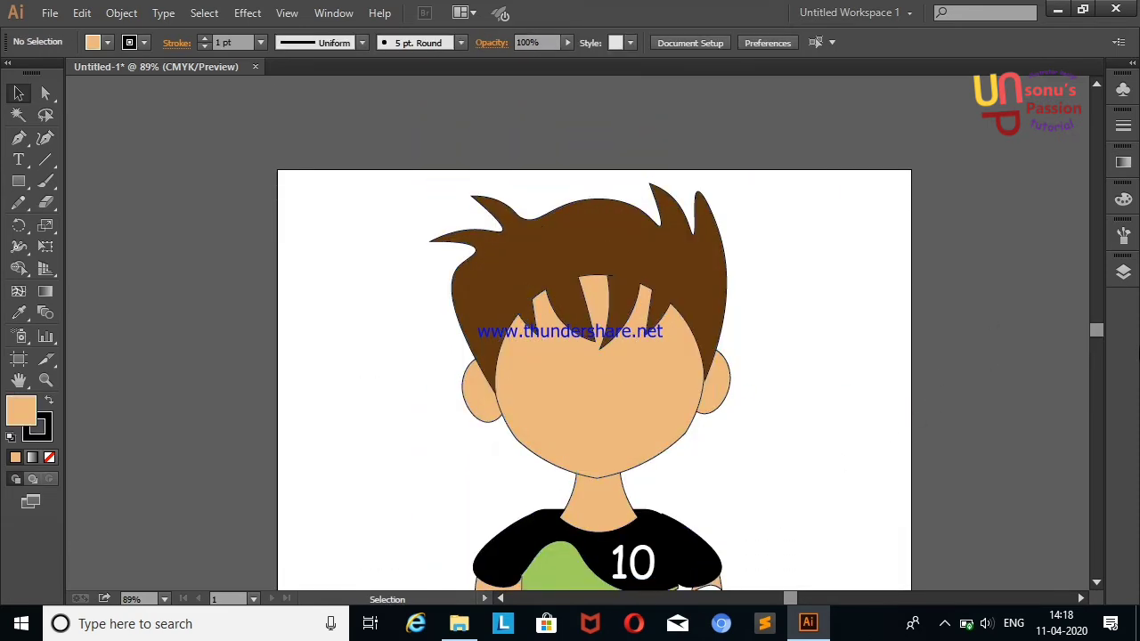
{"action": "scroll", "coordinate": [1103, 331], "scroll_direction": "down", "scroll_amount": 1}
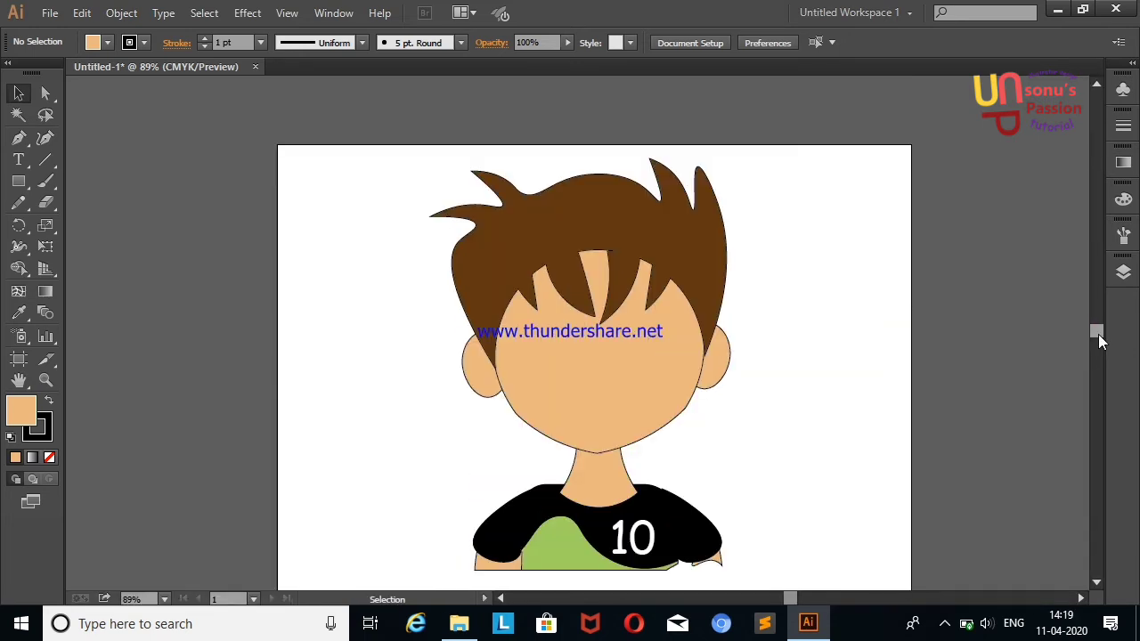
Draw and discard trial rectangle and rounded-rectangle shapes beside the artboard.
{"action": "left_click", "coordinate": [19, 180]}
{"action": "left_click_drag", "start_coordinate": [123, 281], "coordinate": [215, 335]}
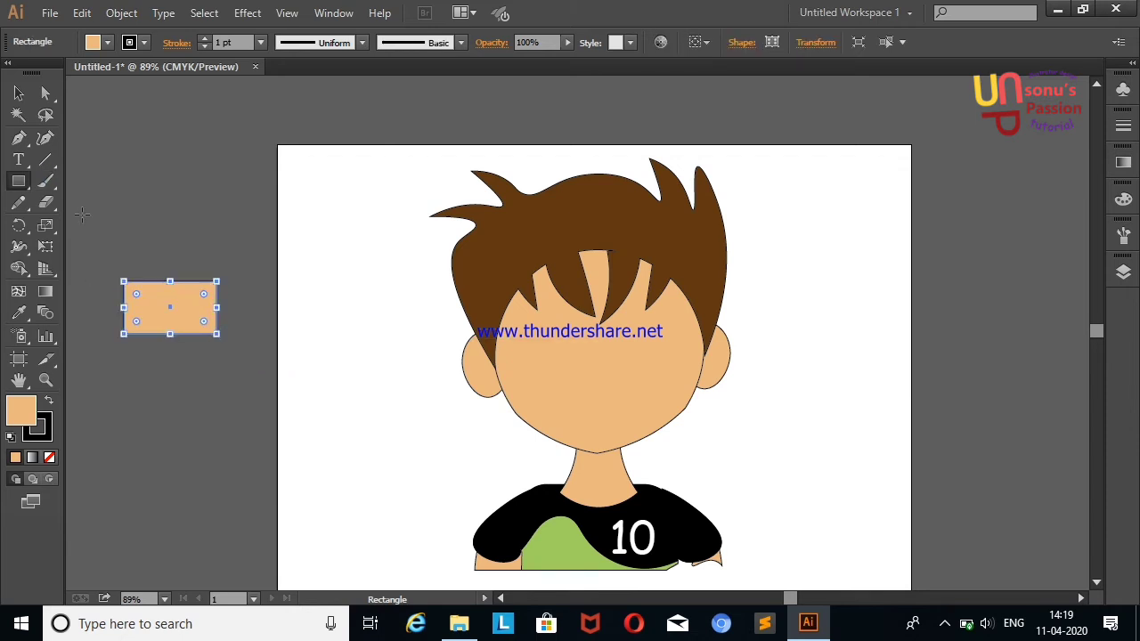
{"action": "key", "text": "Delete"}
{"action": "mouse_move", "coordinate": [19, 181]}
{"action": "left_mouse_down"}
{"action": "mouse_move", "coordinate": [98, 220]}
{"action": "mouse_move", "coordinate": [130, 202]}
{"action": "left_mouse_up"}
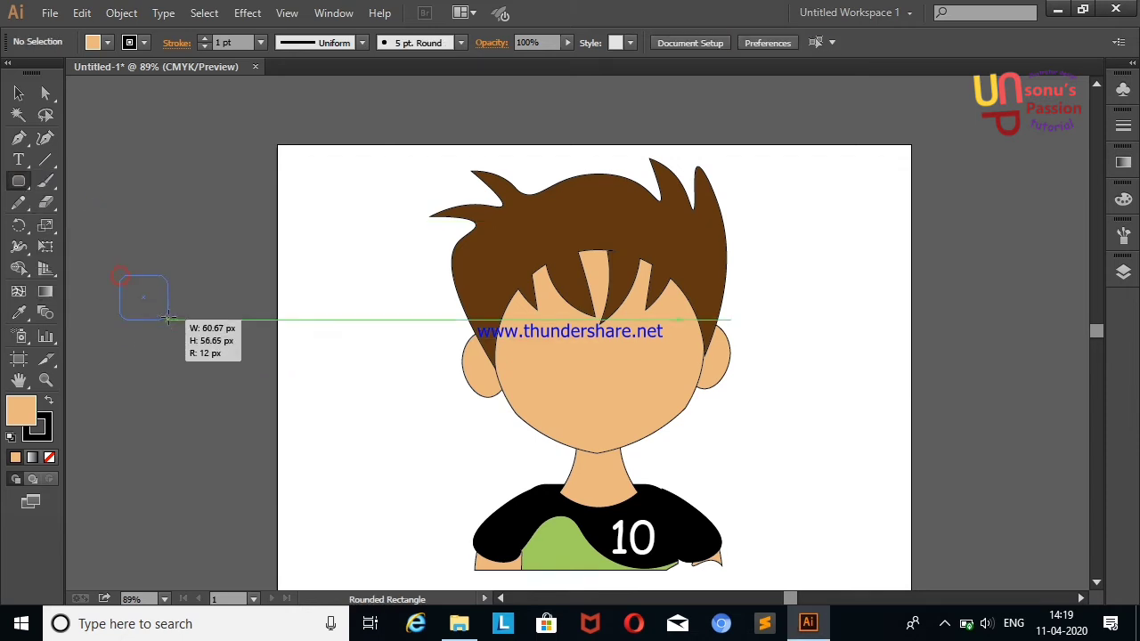
{"action": "left_click_drag", "start_coordinate": [119, 275], "coordinate": [200, 320]}
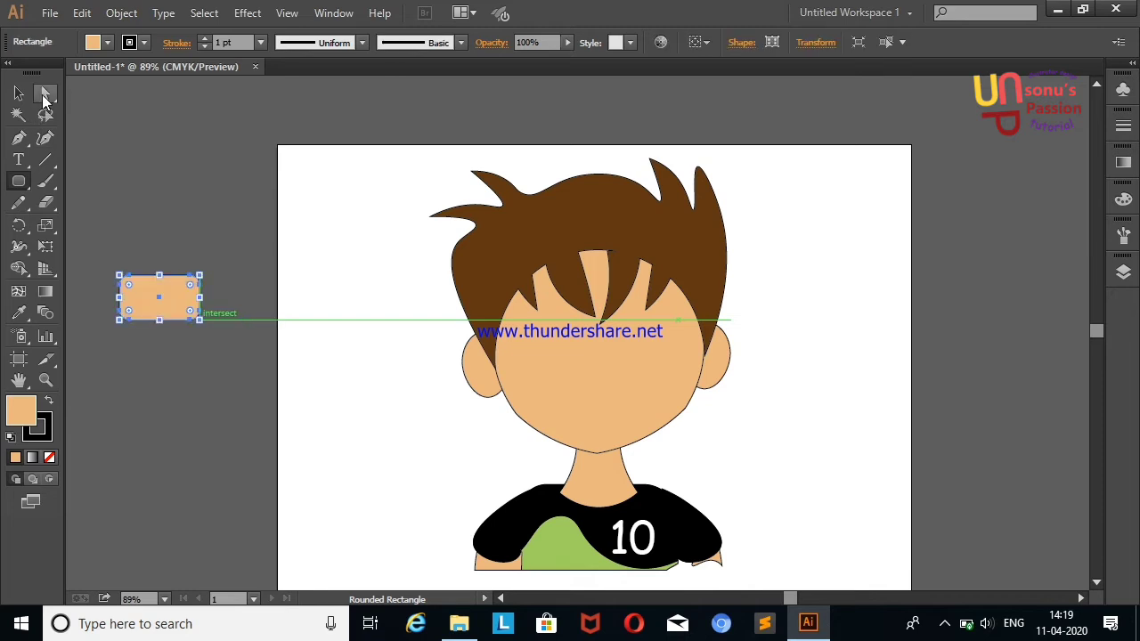
{"action": "left_click", "coordinate": [46, 137]}
{"action": "right_click", "coordinate": [148, 189]}
{"action": "left_click", "coordinate": [189, 197]}
{"action": "left_click", "coordinate": [19, 181]}
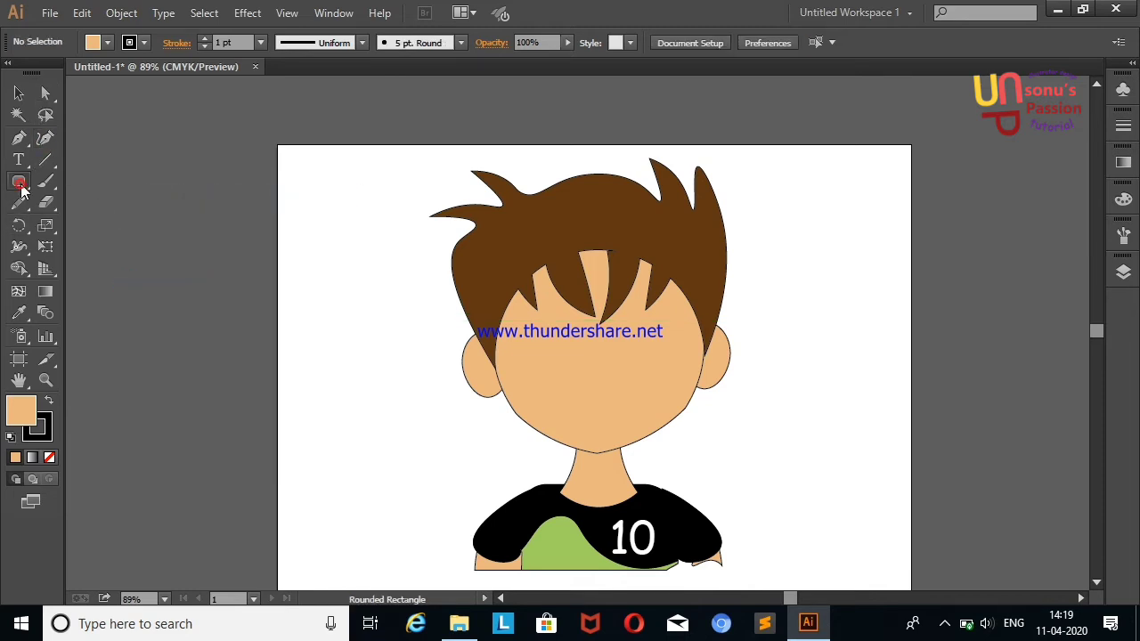
Draw a rectangle, round its corners into a peach pill, and move it onto the face.
{"action": "left_click_drag", "start_coordinate": [112, 249], "coordinate": [223, 304]}
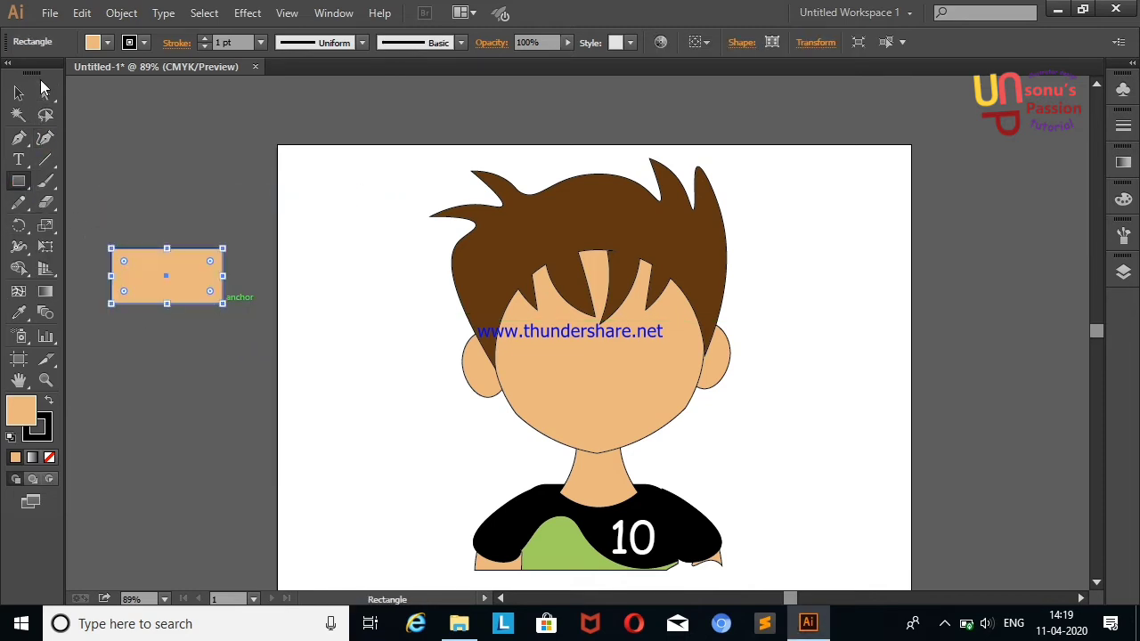
{"action": "left_click", "coordinate": [44, 138]}
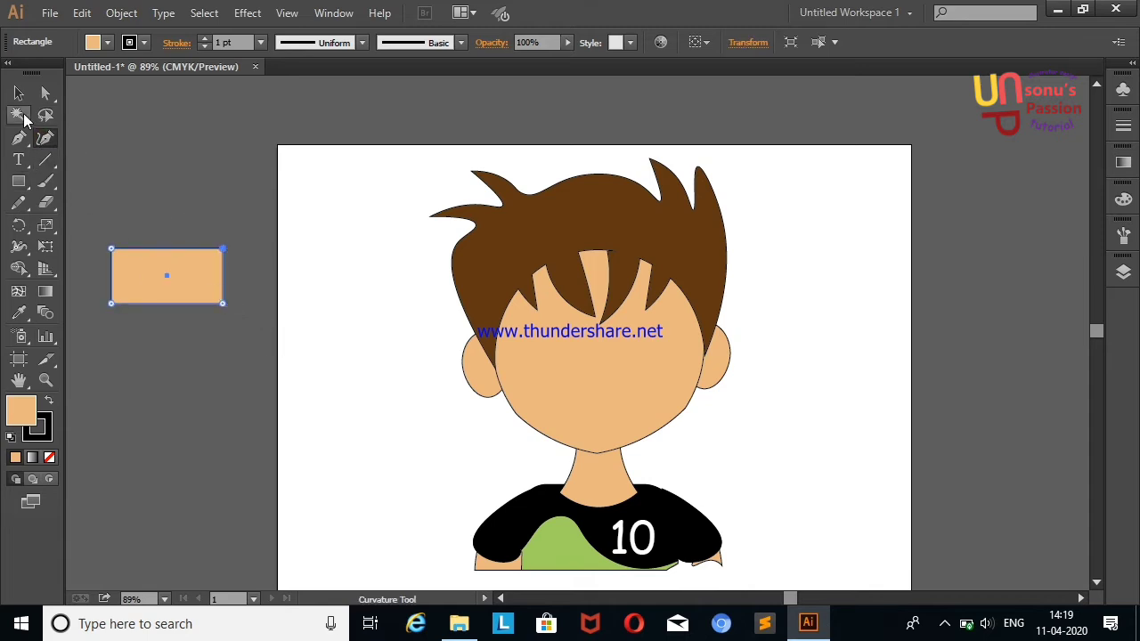
{"action": "key", "text": "a"}
{"action": "mouse_move", "coordinate": [200, 269]}
{"action": "left_mouse_down"}
{"action": "mouse_move", "coordinate": [173, 302]}
{"action": "mouse_move", "coordinate": [212, 282]}
{"action": "mouse_move", "coordinate": [198, 283]}
{"action": "mouse_move", "coordinate": [559, 319]}
{"action": "left_mouse_up"}
{"action": "key", "text": "v"}
{"action": "left_click", "coordinate": [231, 356]}
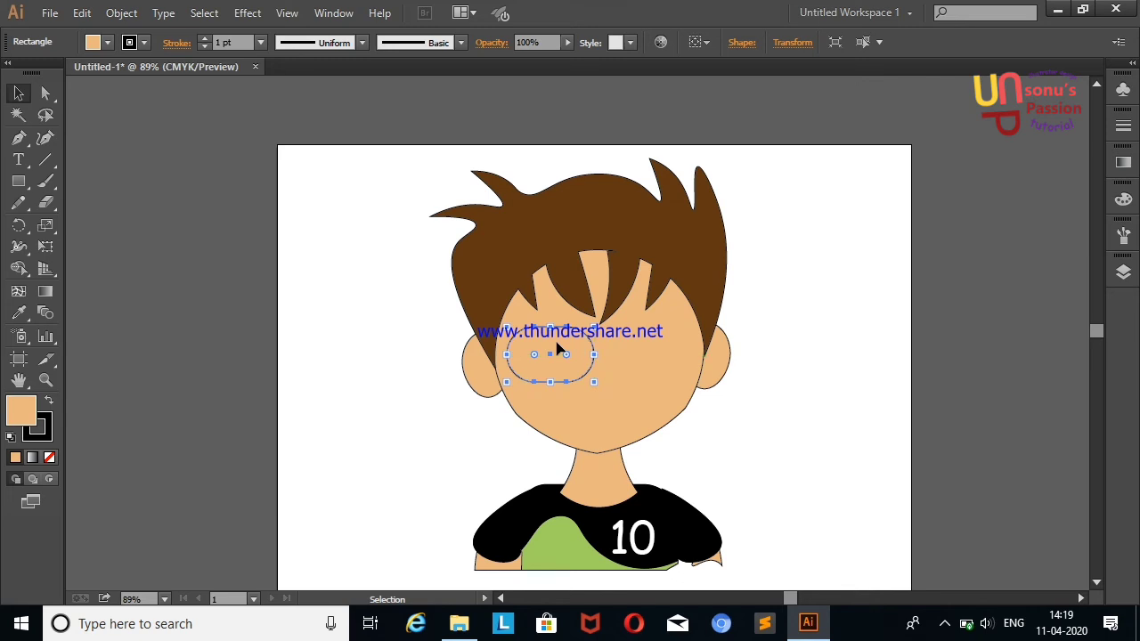
Draw a closed eye outline with the Curvature tool.
{"action": "left_click", "coordinate": [42, 138]}
{"action": "left_click", "coordinate": [209, 258]}
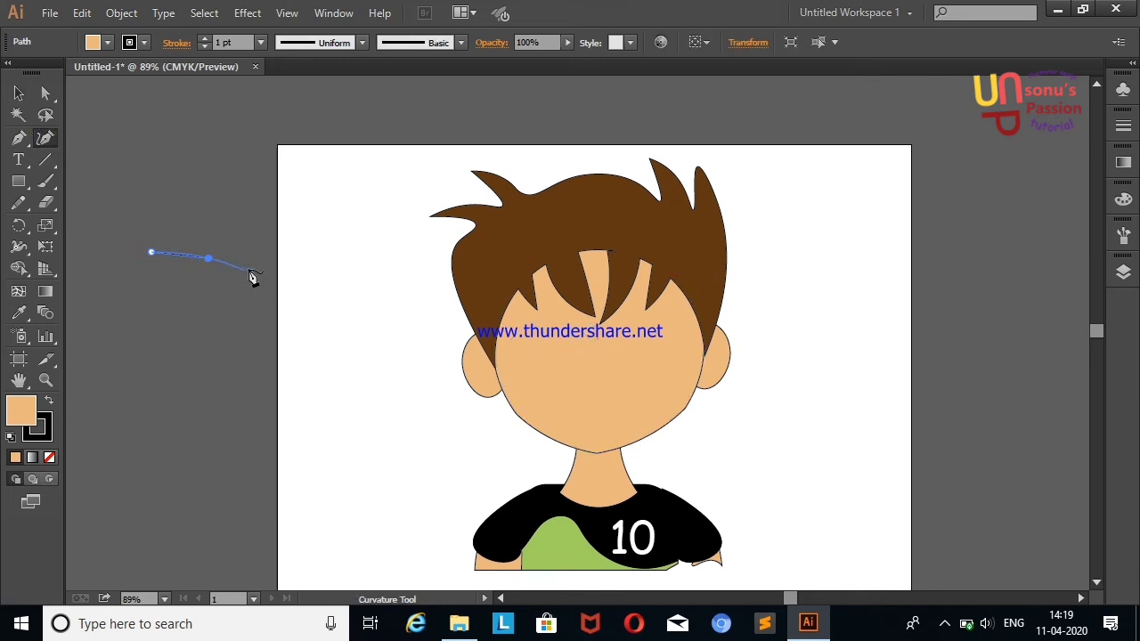
{"action": "left_click", "coordinate": [238, 313]}
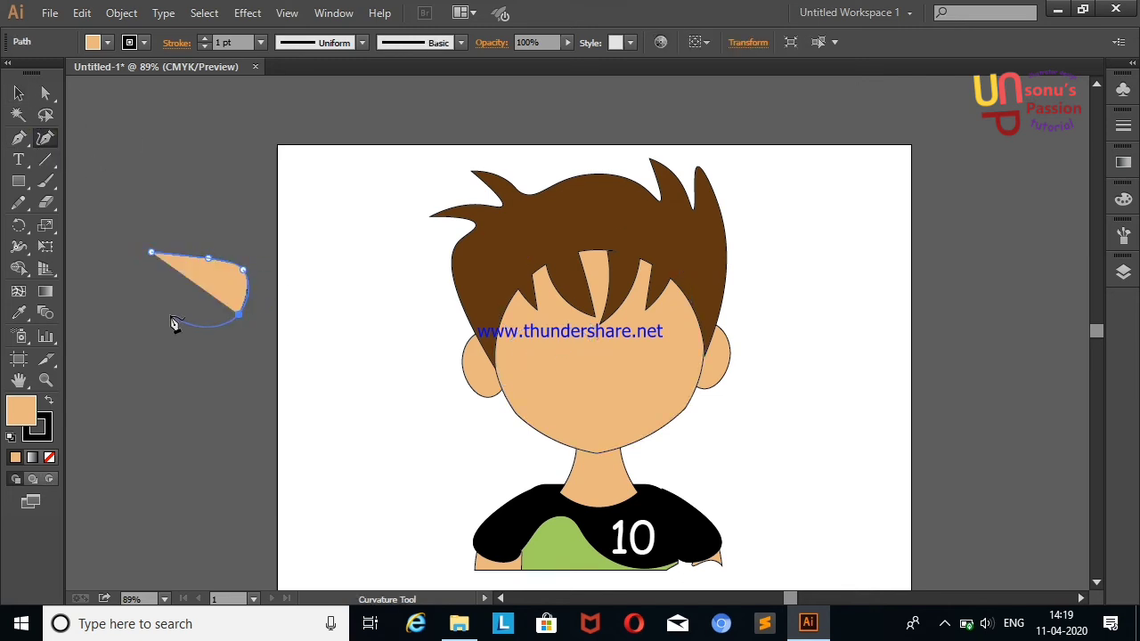
{"action": "left_click", "coordinate": [148, 307]}
{"action": "left_click", "coordinate": [151, 255]}
{"action": "left_click", "coordinate": [19, 93]}
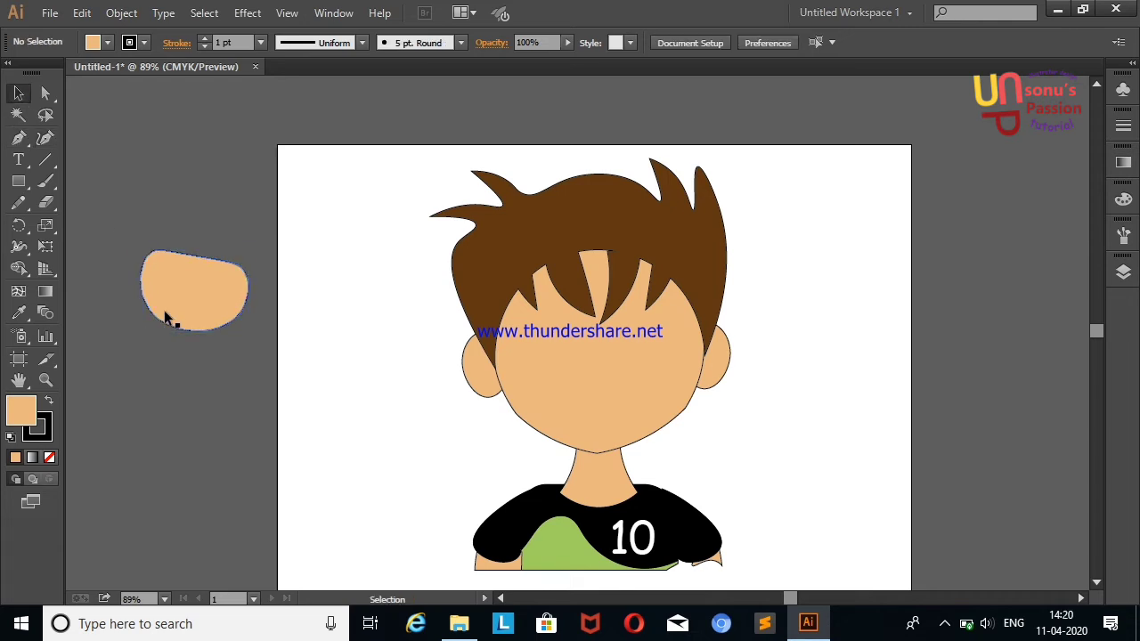
{"action": "left_click", "coordinate": [167, 312]}
Fill the eye white, shrink it and move it onto the face's left side.
{"action": "left_click", "coordinate": [107, 43]}
{"action": "left_click", "coordinate": [36, 72]}
{"action": "left_click", "coordinate": [101, 198]}
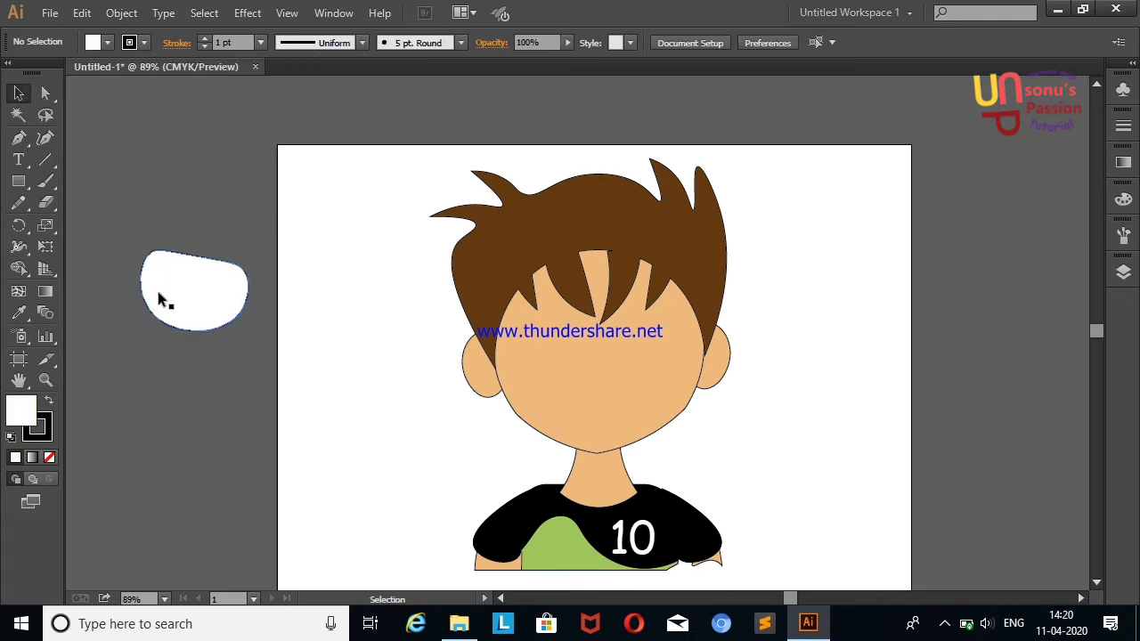
{"action": "left_click", "coordinate": [158, 294]}
{"action": "mouse_move", "coordinate": [246, 252]}
{"action": "left_mouse_down"}
{"action": "mouse_move", "coordinate": [203, 285]}
{"action": "mouse_move", "coordinate": [563, 341]}
{"action": "left_mouse_up"}
{"action": "left_click", "coordinate": [223, 201]}
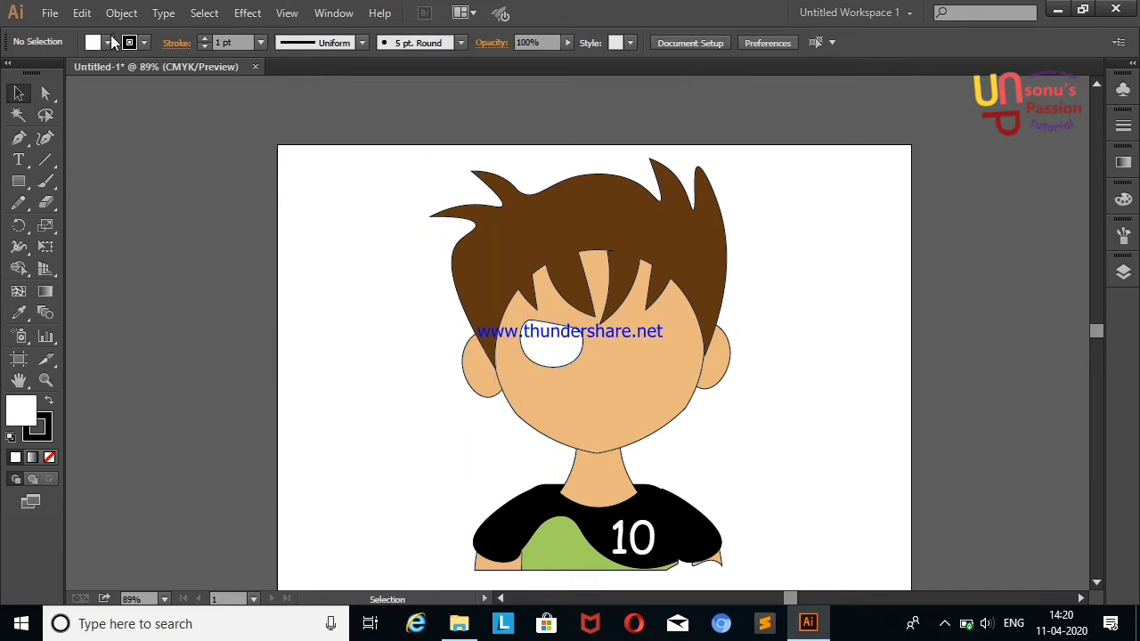
{"action": "left_click", "coordinate": [45, 138]}
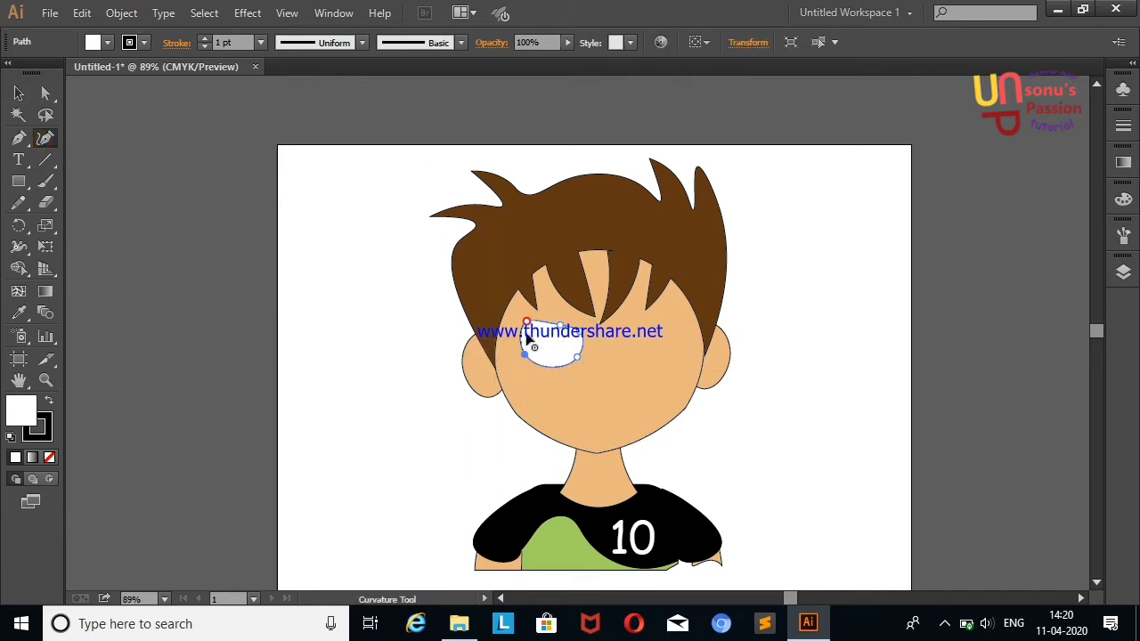
{"action": "key", "text": "v"}
{"action": "left_click", "coordinate": [281, 265]}
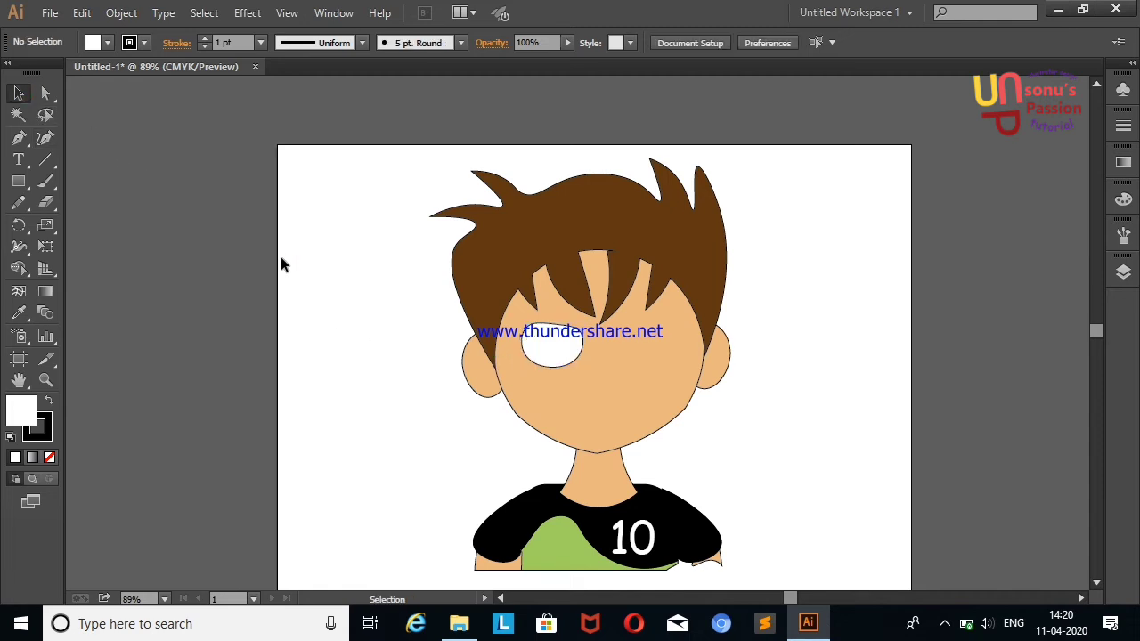
Make a reflected copy of the eye and place it right of the first.
{"action": "right_click", "coordinate": [588, 341]}
{"action": "left_click", "coordinate": [793, 359]}
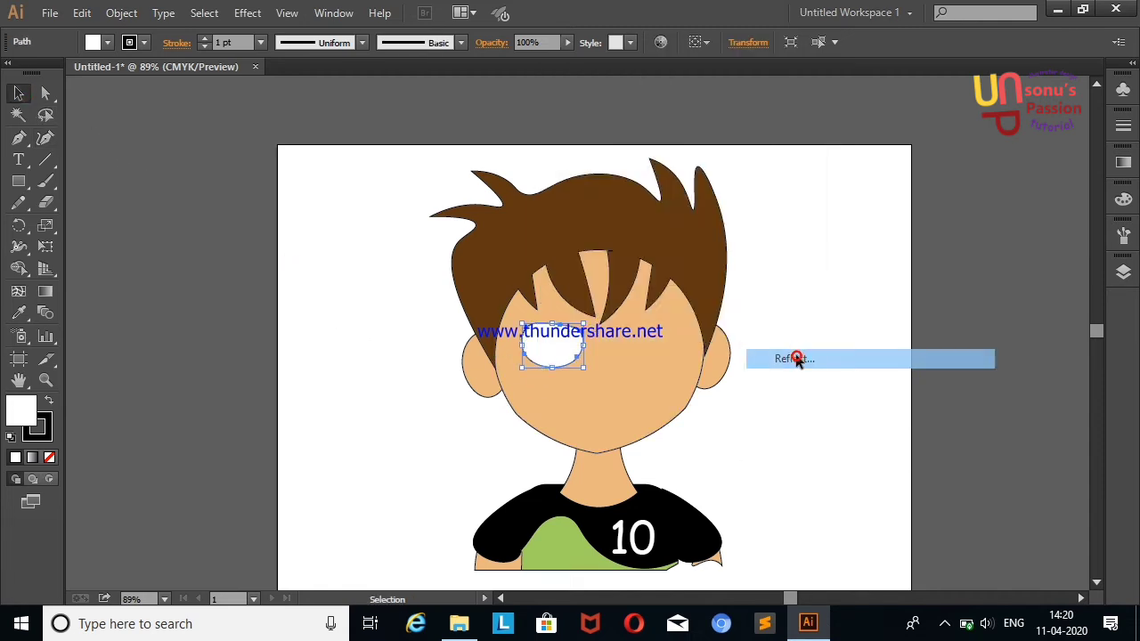
{"action": "left_click", "coordinate": [501, 418]}
{"action": "left_click_drag", "start_coordinate": [557, 356], "coordinate": [646, 353]}
{"action": "left_click", "coordinate": [823, 323]}
{"action": "left_click", "coordinate": [846, 337]}
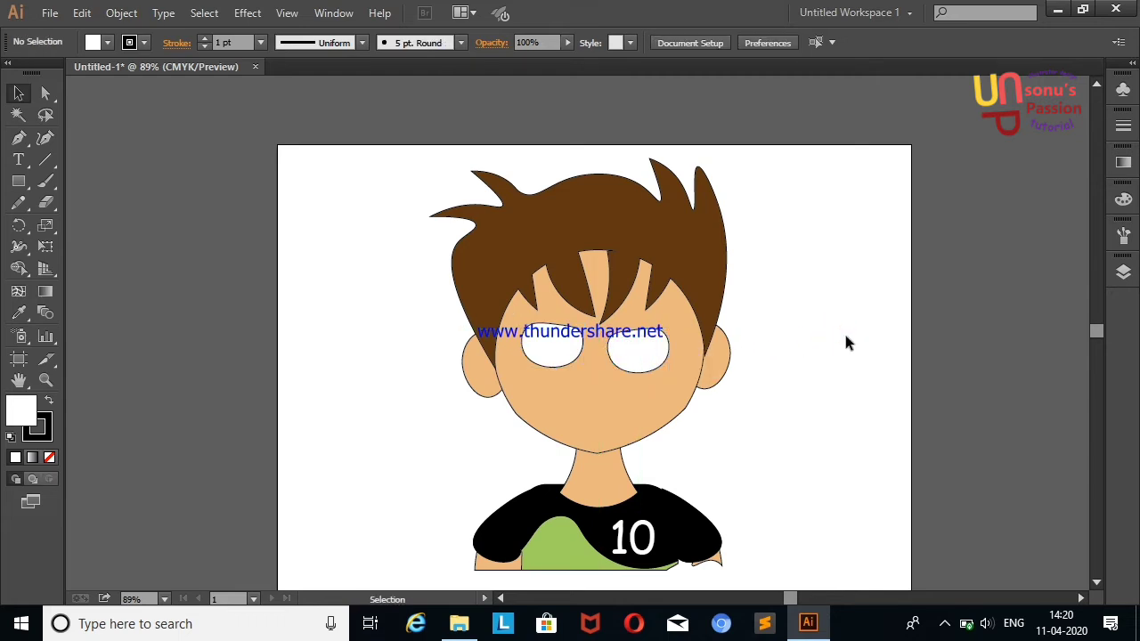
Adjust the curve points of the left and right eyes.
{"action": "left_click", "coordinate": [552, 351]}
{"action": "left_click", "coordinate": [46, 137]}
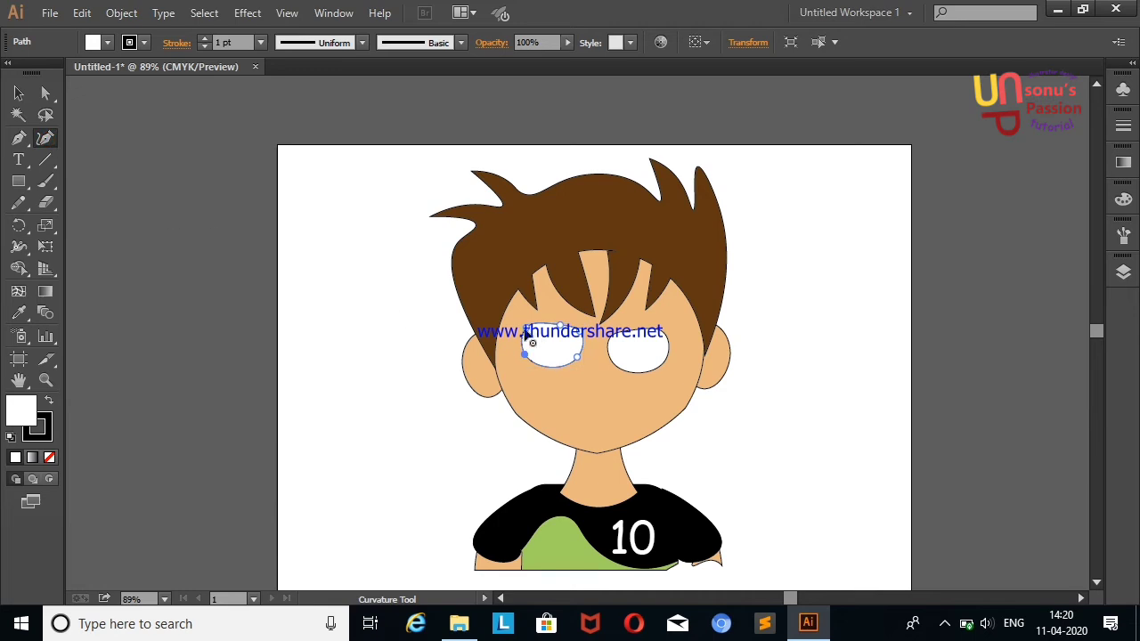
{"action": "left_click", "coordinate": [19, 92]}
{"action": "left_click", "coordinate": [663, 352]}
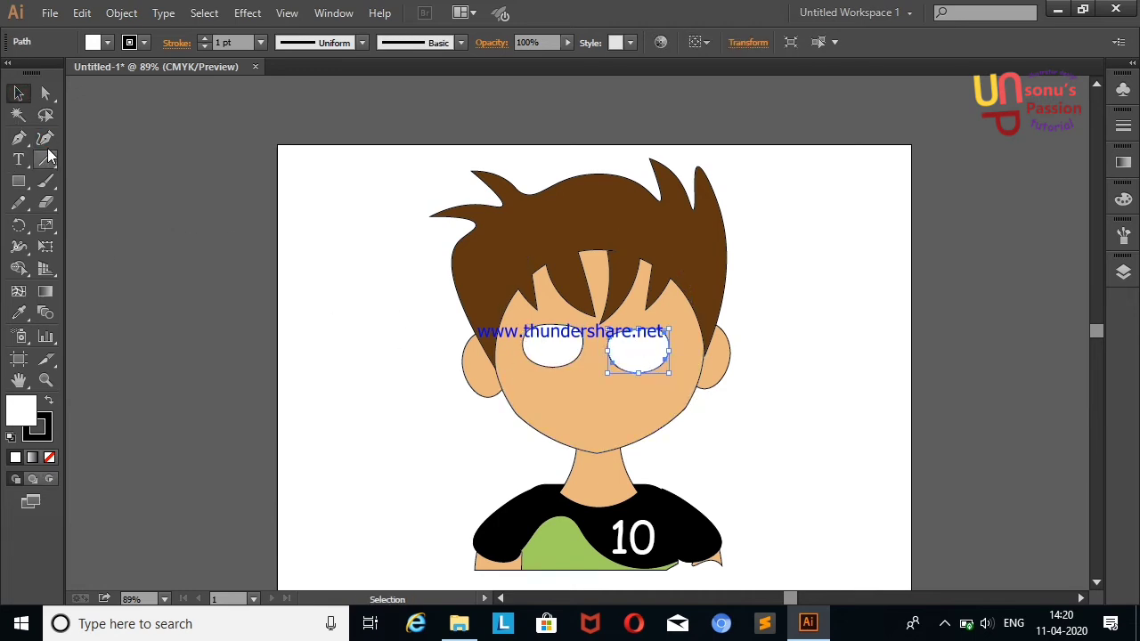
{"action": "key", "text": "shift+grave"}
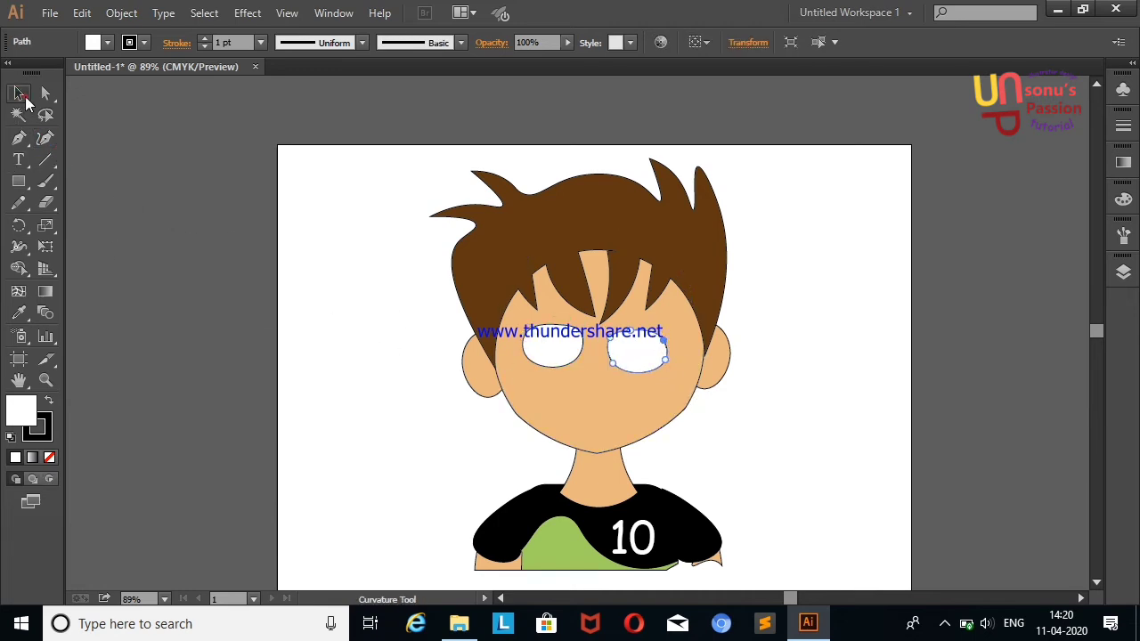
{"action": "left_click", "coordinate": [24, 100]}
{"action": "left_click", "coordinate": [194, 211]}
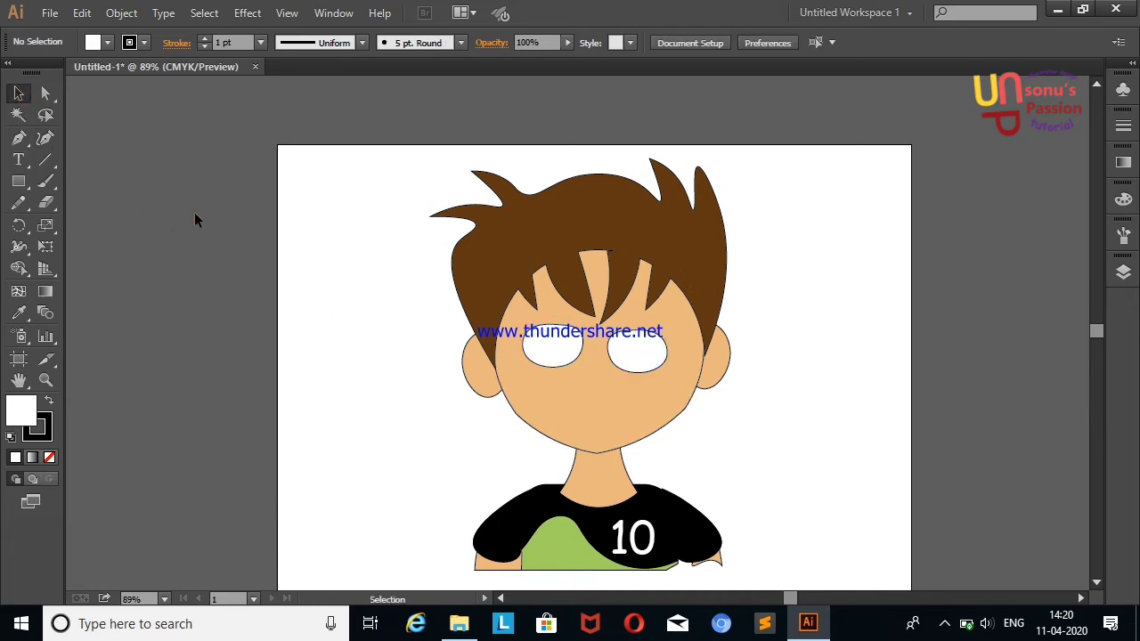
Draw a thin white bar left of the artboard and curve its bottom edge with the Curvature tool.
{"action": "left_click", "coordinate": [27, 187]}
{"action": "left_click_drag", "start_coordinate": [155, 240], "coordinate": [278, 264]}
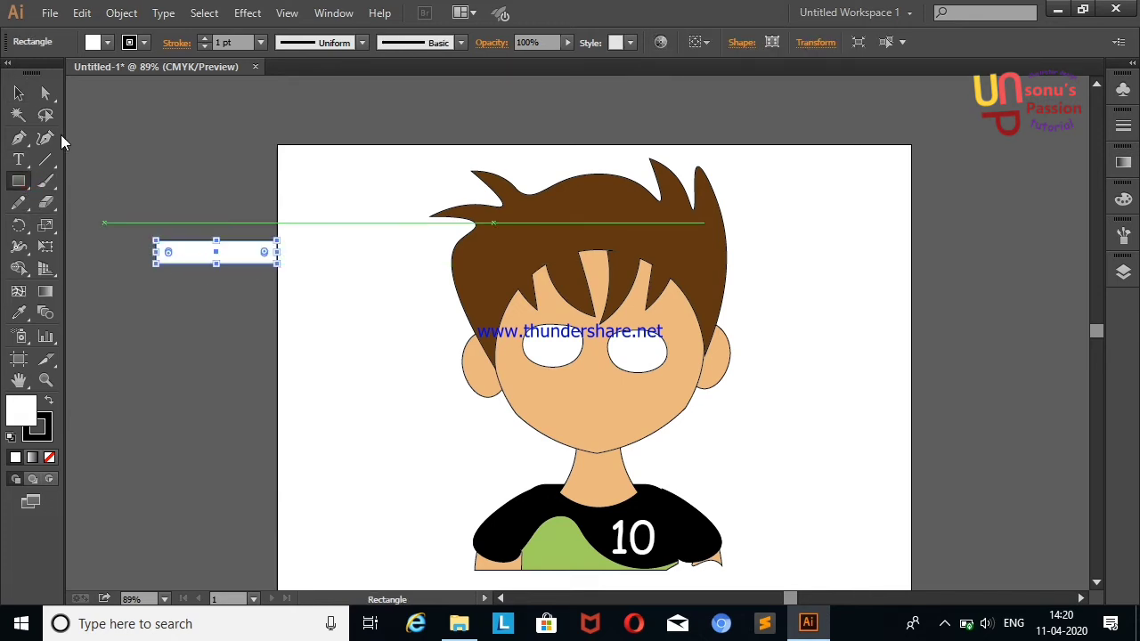
{"action": "left_click", "coordinate": [46, 138]}
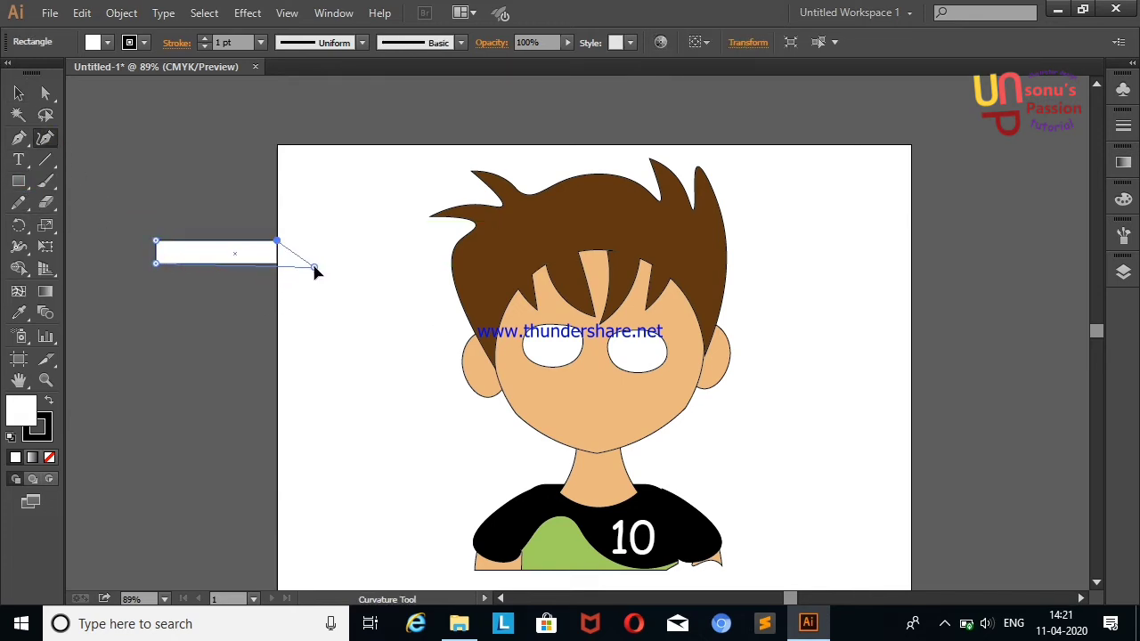
{"action": "left_click", "coordinate": [278, 260]}
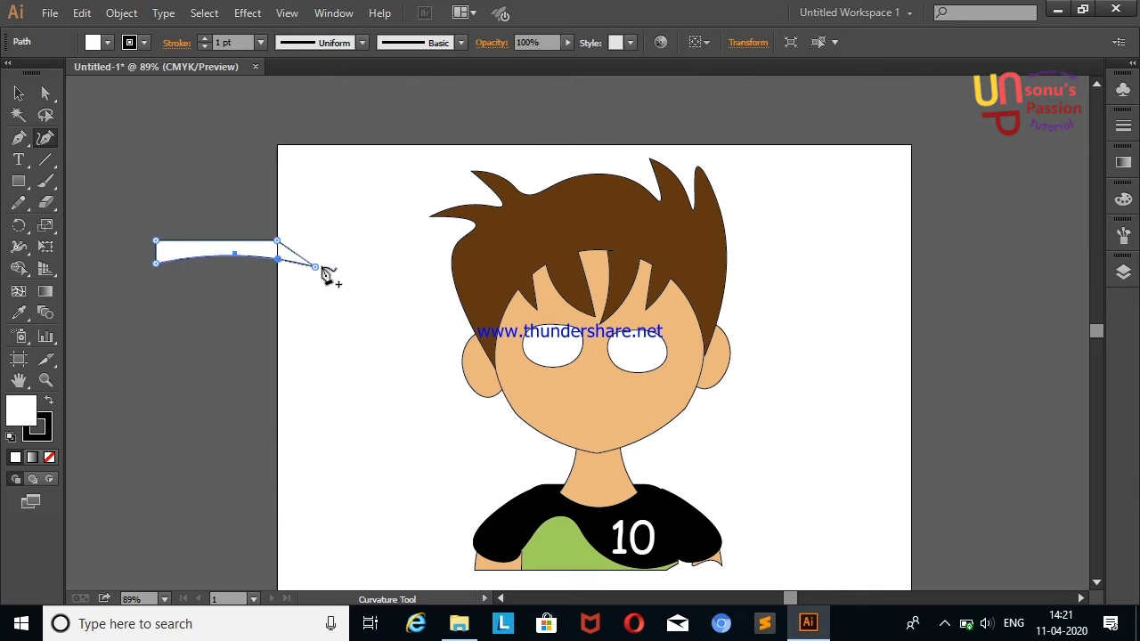
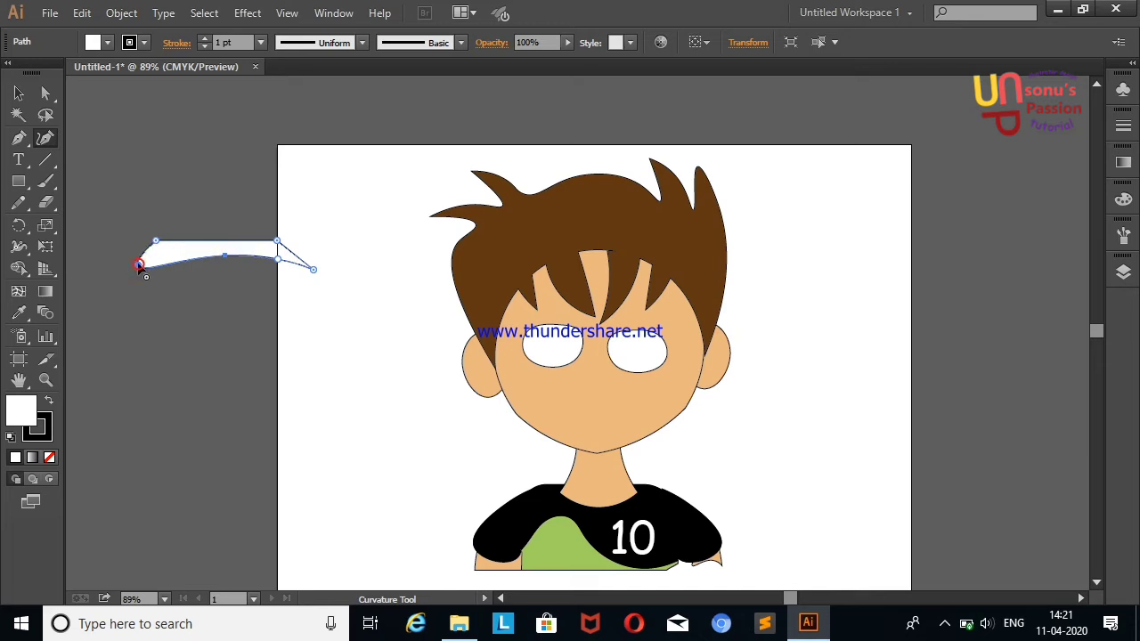
Narrow the white brow shape and select it above the right eye.
{"action": "left_click", "coordinate": [19, 93]}
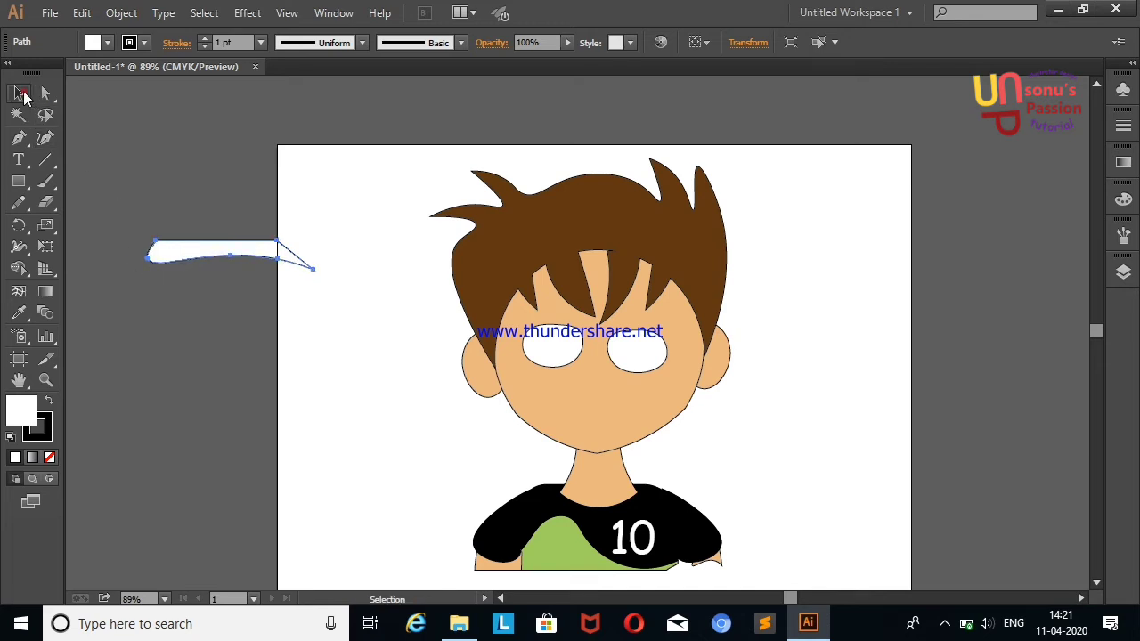
{"action": "left_click", "coordinate": [219, 246]}
{"action": "mouse_move", "coordinate": [314, 240]}
{"action": "left_mouse_down"}
{"action": "mouse_move", "coordinate": [216, 264]}
{"action": "mouse_move", "coordinate": [672, 318]}
{"action": "left_mouse_up"}
{"action": "left_click", "coordinate": [228, 171]}
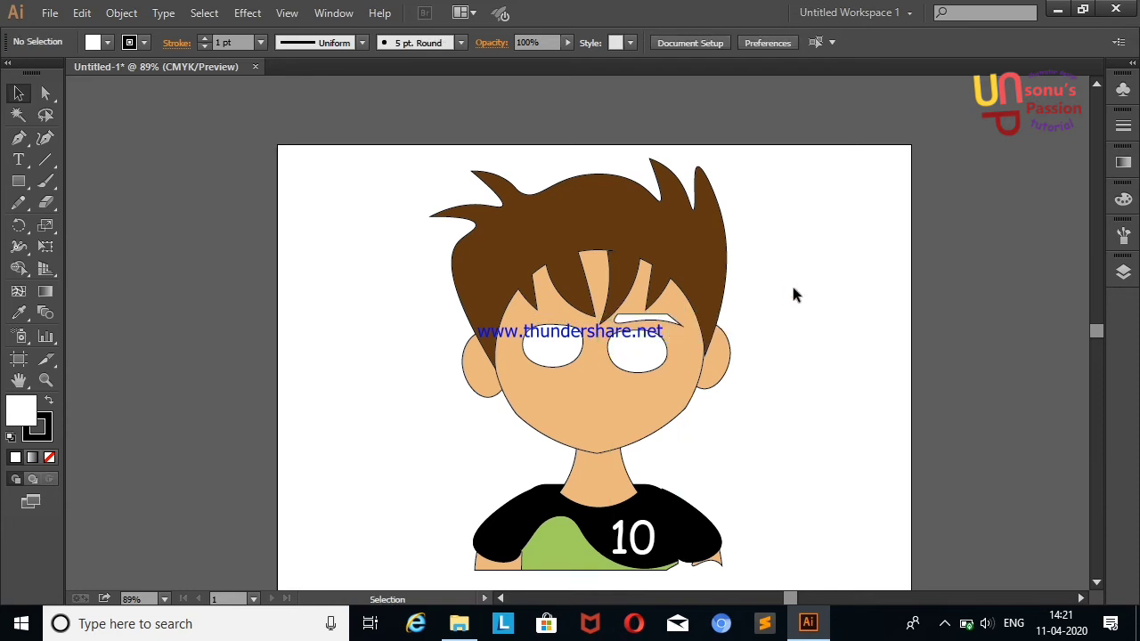
{"action": "left_click", "coordinate": [666, 317]}
{"action": "left_click", "coordinate": [618, 318]}
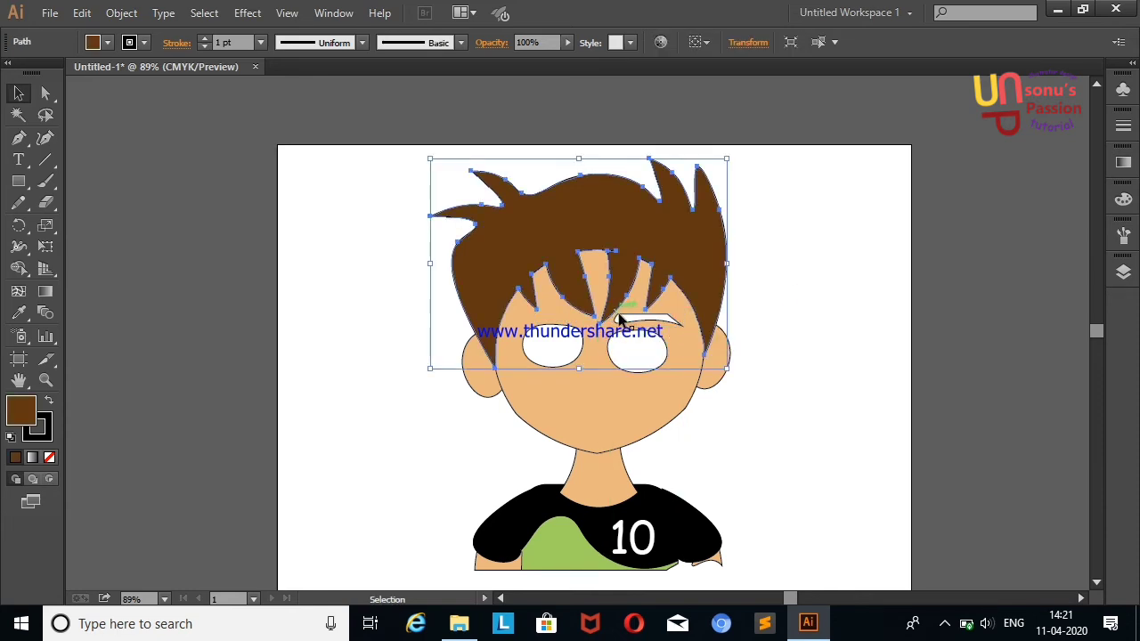
{"action": "key", "text": "ctrl+shift+a"}
{"action": "left_click", "coordinate": [655, 319]}
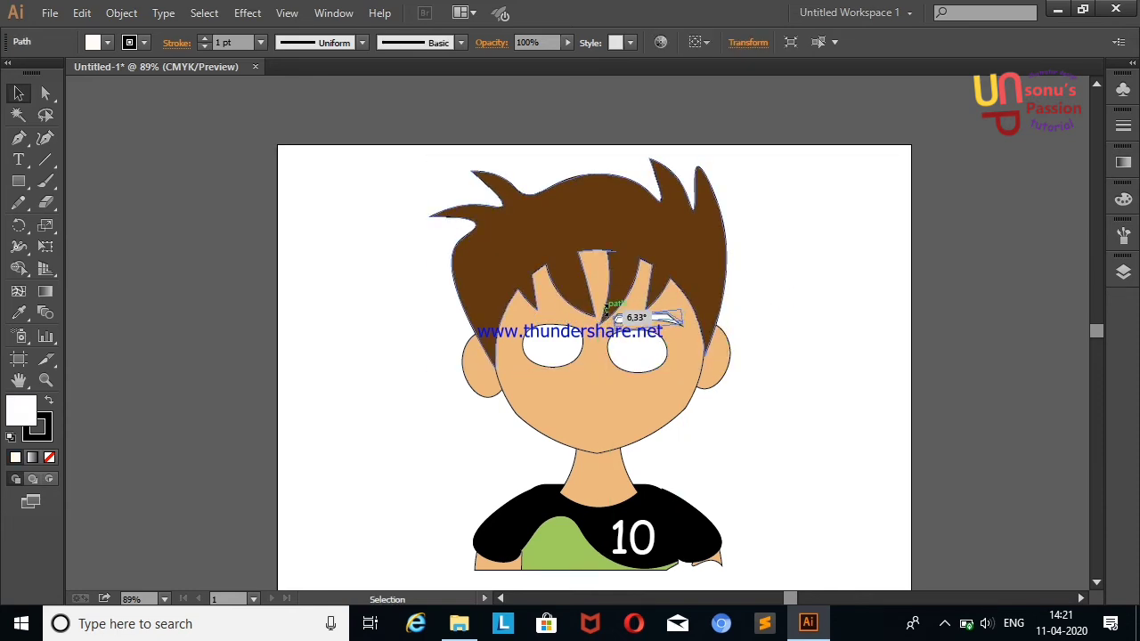
{"action": "left_click", "coordinate": [796, 315]}
{"action": "left_click", "coordinate": [660, 321]}
Reflect a copy of the brow, then move and rotate it above the left eye.
{"action": "right_click", "coordinate": [657, 321]}
{"action": "mouse_move", "coordinate": [709, 552]}
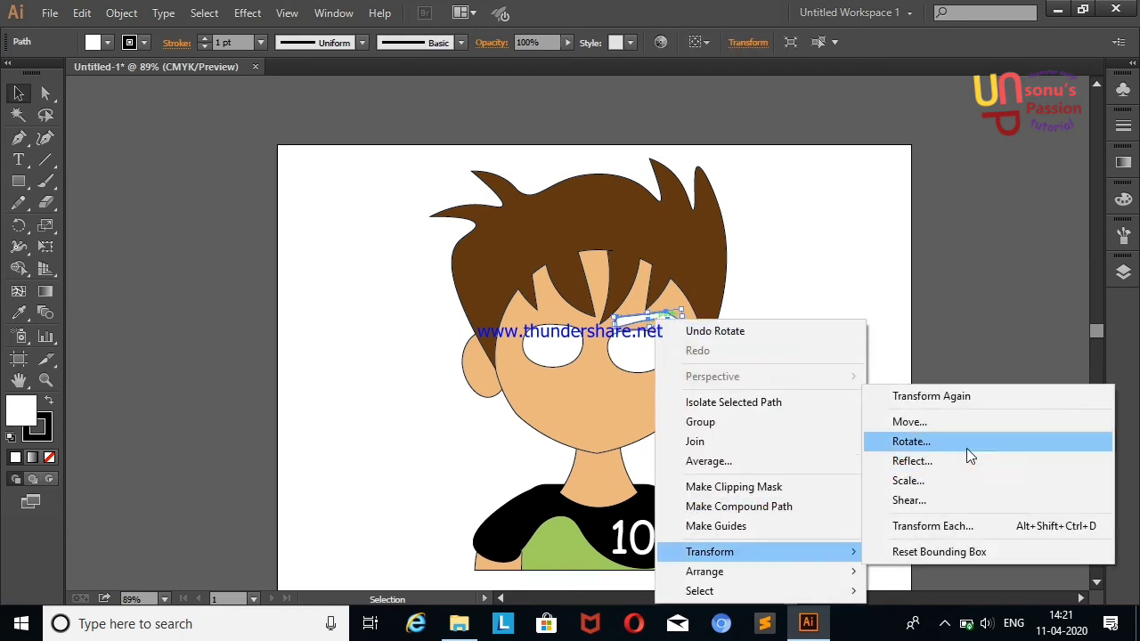
{"action": "left_click", "coordinate": [969, 460]}
{"action": "left_click", "coordinate": [498, 420]}
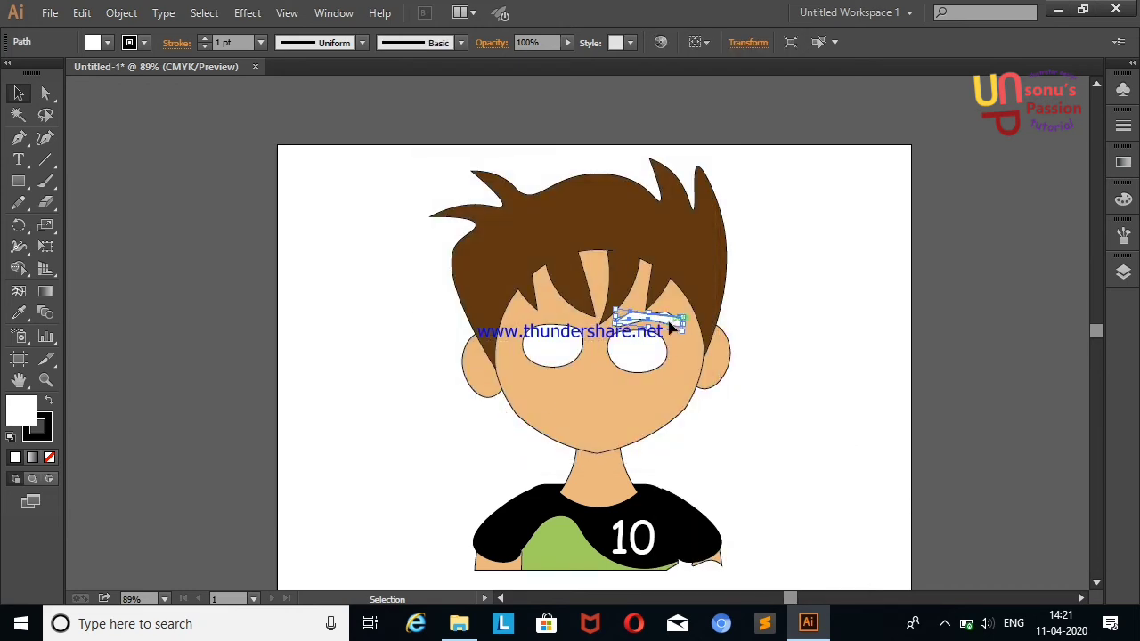
{"action": "left_click_drag", "start_coordinate": [670, 326], "coordinate": [566, 324]}
{"action": "left_click", "coordinate": [860, 303]}
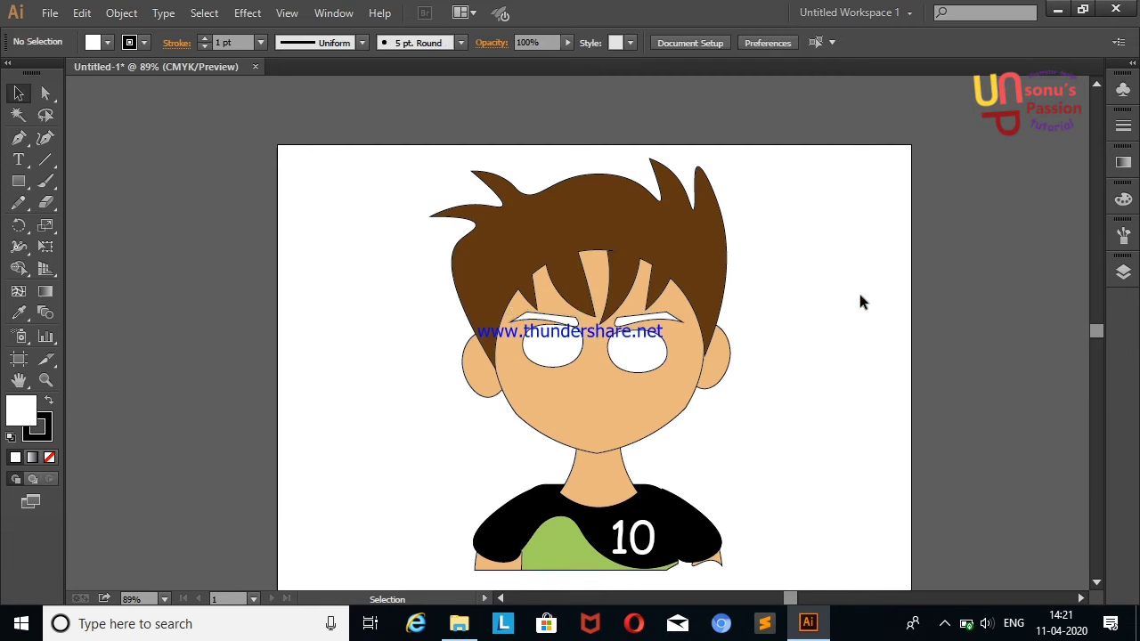
{"action": "left_click", "coordinate": [547, 319]}
{"action": "left_click_drag", "start_coordinate": [510, 327], "coordinate": [583, 292]}
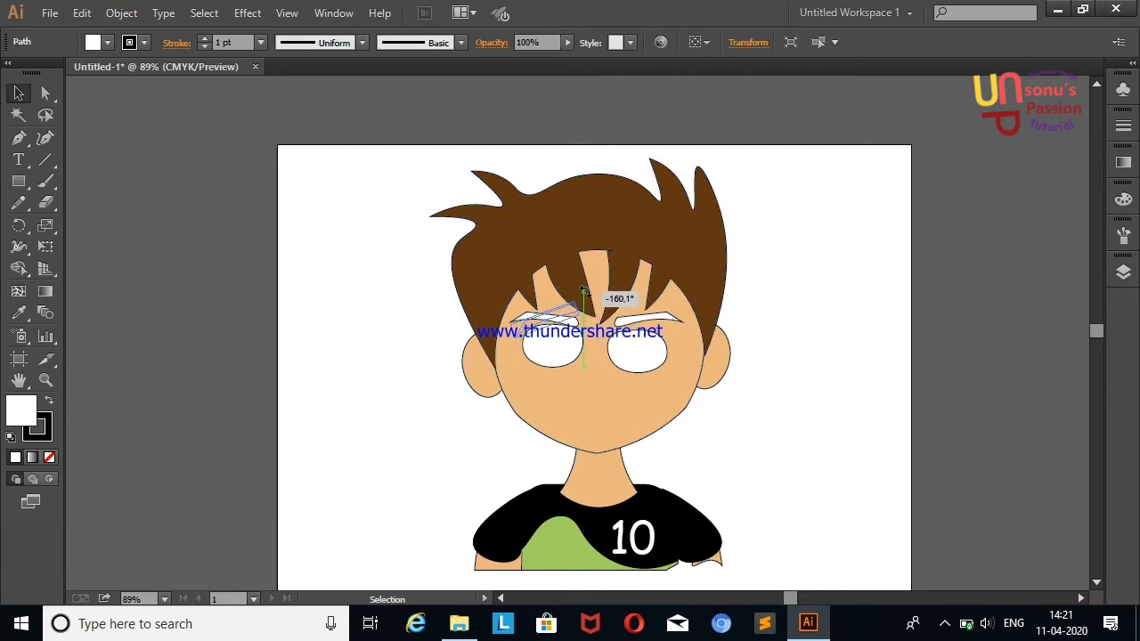
{"action": "left_click", "coordinate": [806, 301]}
{"action": "left_click", "coordinate": [566, 306]}
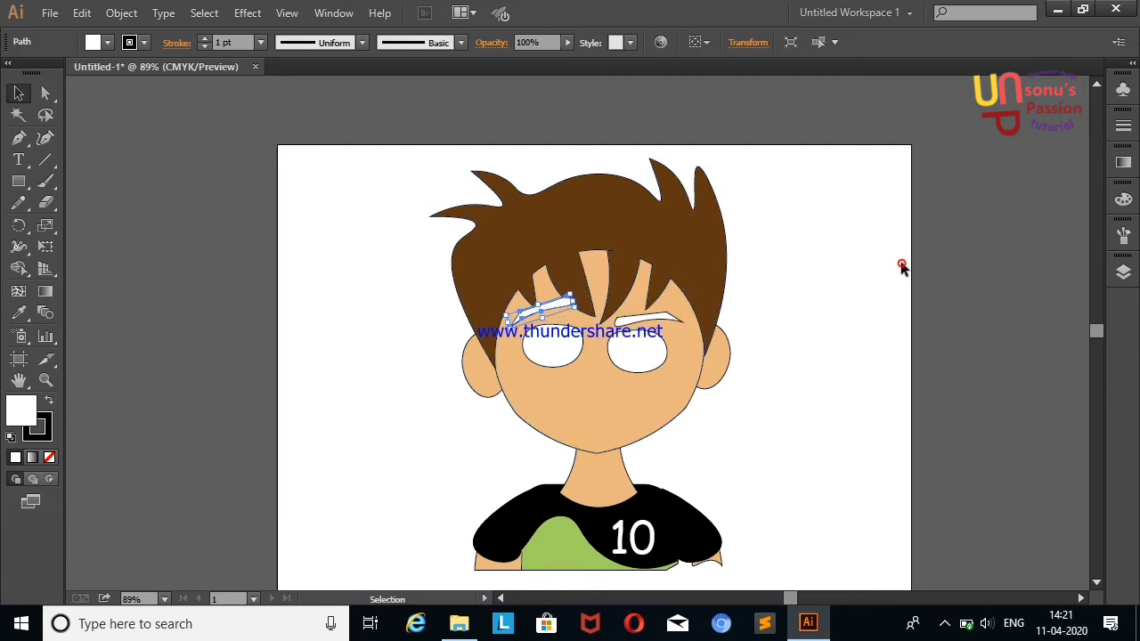
{"action": "left_click", "coordinate": [901, 267]}
Reorder layers so the left eyebrow sits in front of the hair.
{"action": "left_click", "coordinate": [1123, 272]}
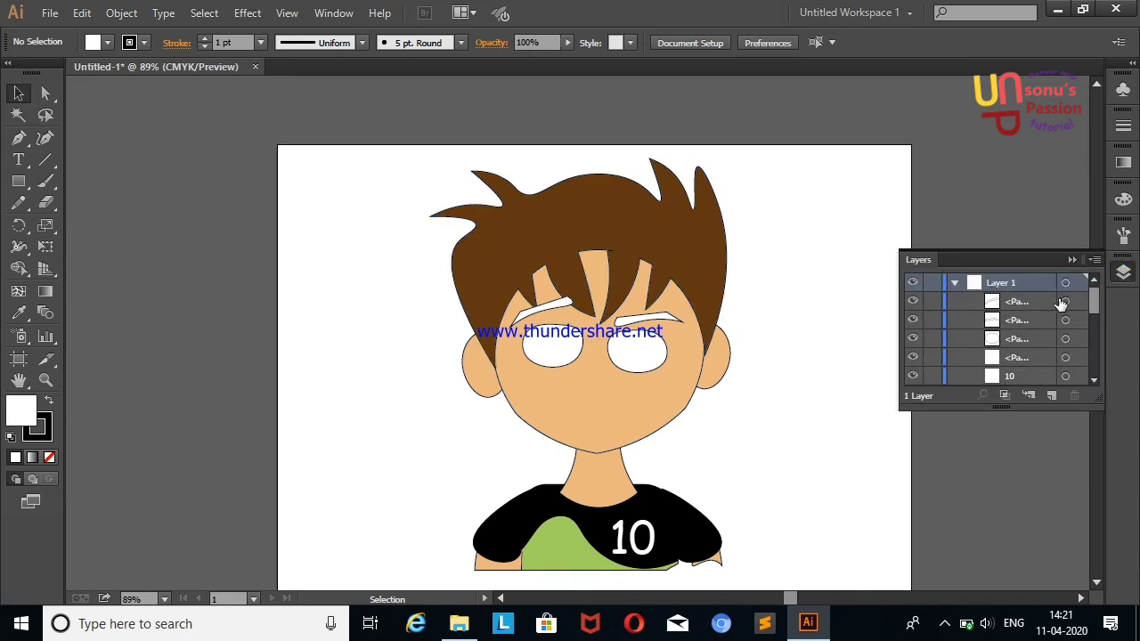
{"action": "left_click_drag", "start_coordinate": [1061, 304], "coordinate": [1035, 377]}
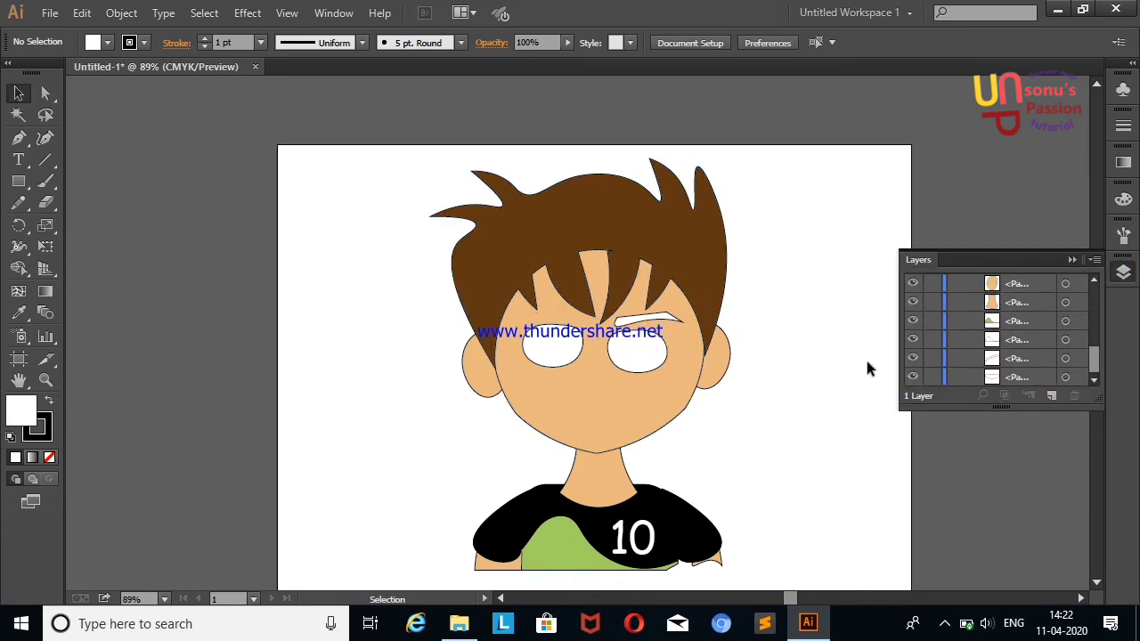
{"action": "right_click", "coordinate": [819, 230]}
{"action": "left_click", "coordinate": [840, 242]}
{"action": "scroll", "coordinate": [1069, 329], "scroll_direction": "up", "scroll_amount": 5}
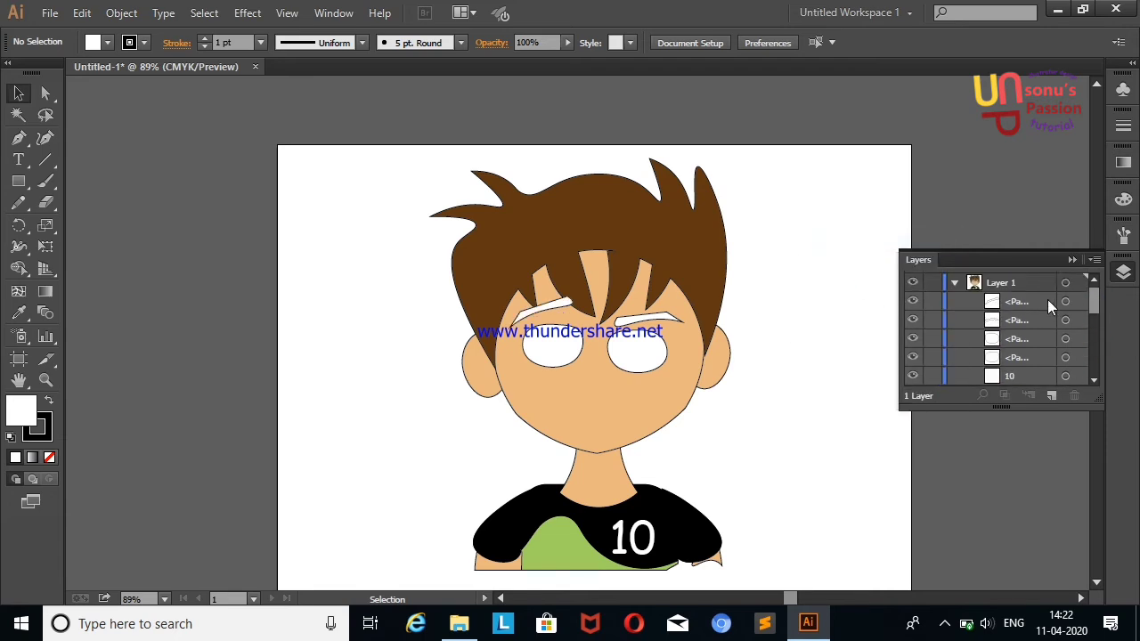
{"action": "mouse_move", "coordinate": [1048, 303]}
{"action": "left_mouse_down"}
{"action": "mouse_move", "coordinate": [1051, 341]}
{"action": "mouse_move", "coordinate": [1021, 286]}
{"action": "mouse_move", "coordinate": [1030, 340]}
{"action": "left_mouse_up"}
{"action": "left_click", "coordinate": [1072, 259]}
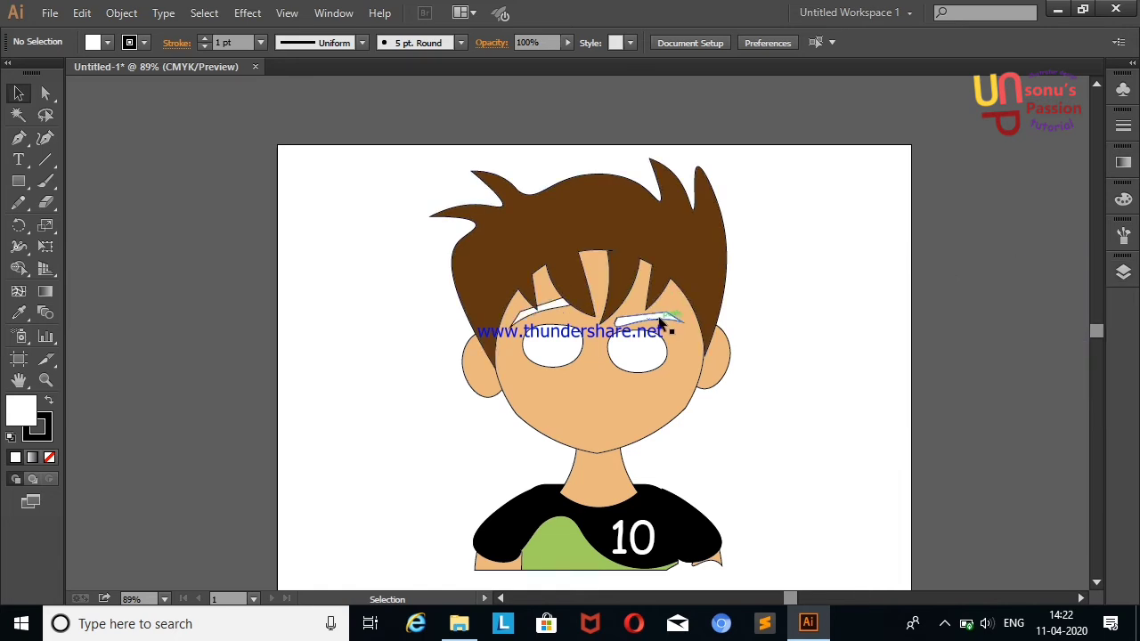
Fill both eyebrows with dark brown #4C2B0F.
{"action": "left_click", "coordinate": [654, 318]}
{"action": "left_click", "coordinate": [548, 307], "text": "shift"}
{"action": "left_click", "coordinate": [104, 42]}
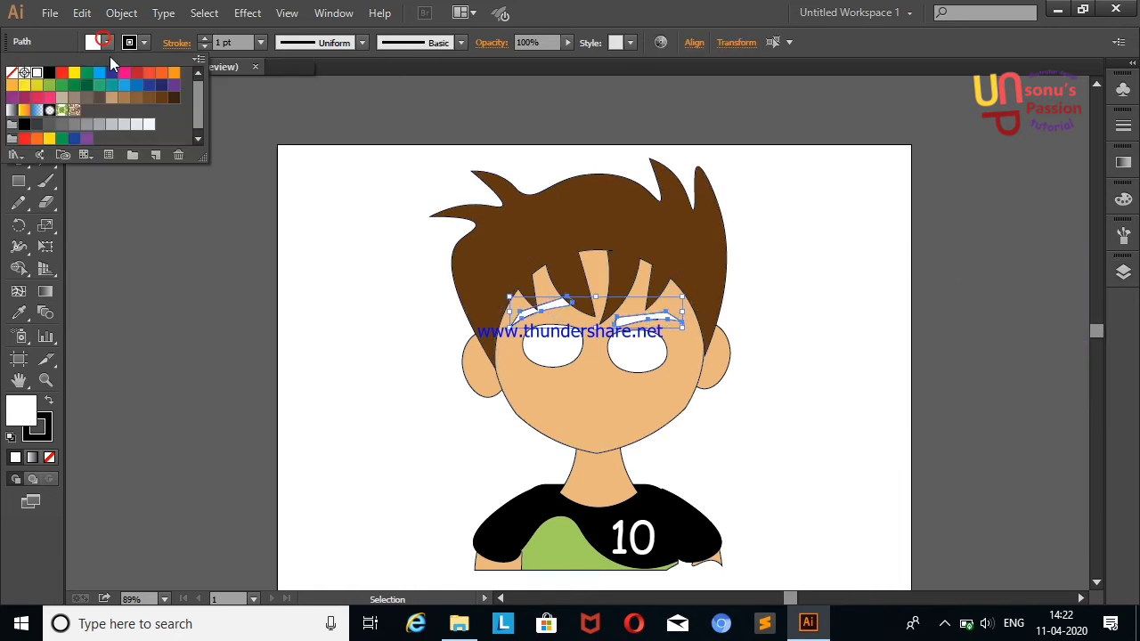
{"action": "left_click", "coordinate": [136, 99]}
{"action": "left_click", "coordinate": [168, 98]}
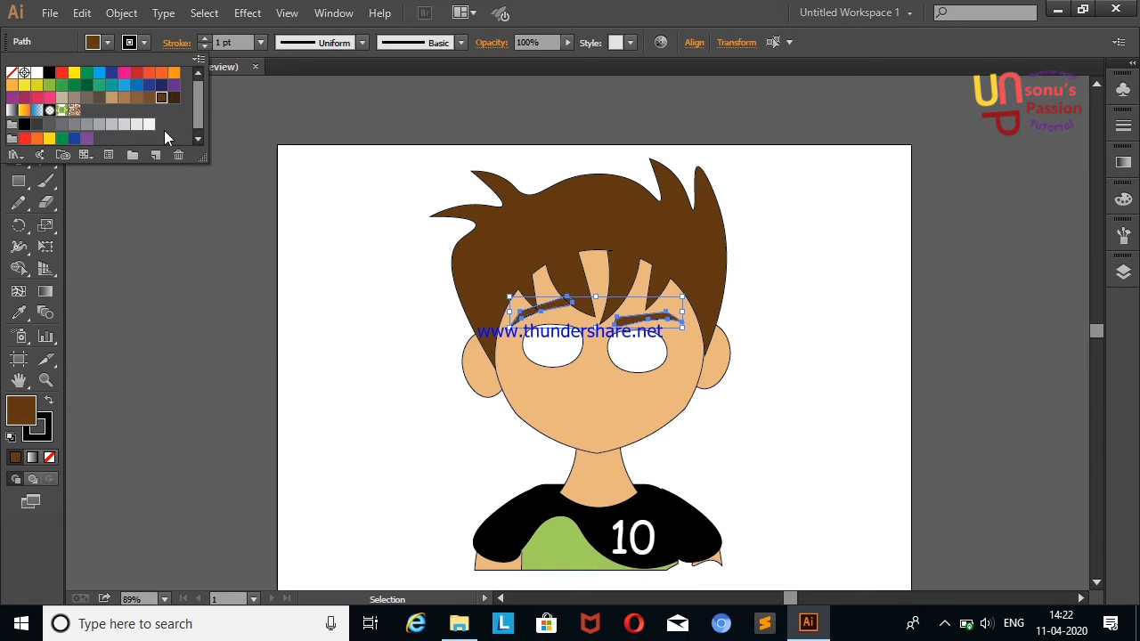
{"action": "left_click", "coordinate": [205, 258]}
{"action": "left_click", "coordinate": [550, 314]}
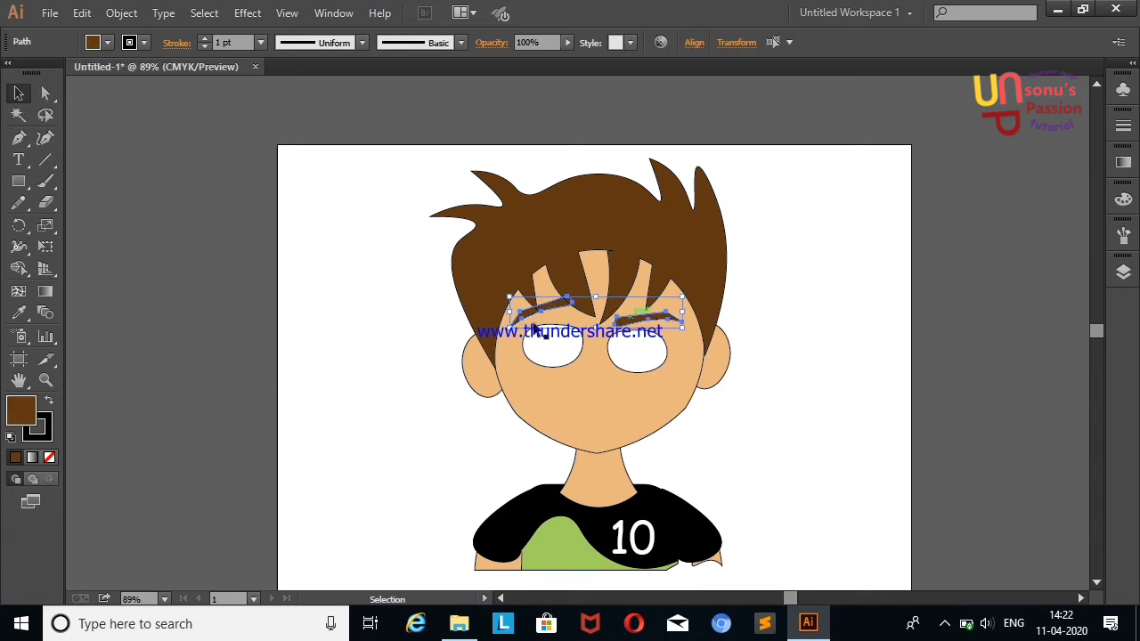
{"action": "double_click", "coordinate": [28, 406]}
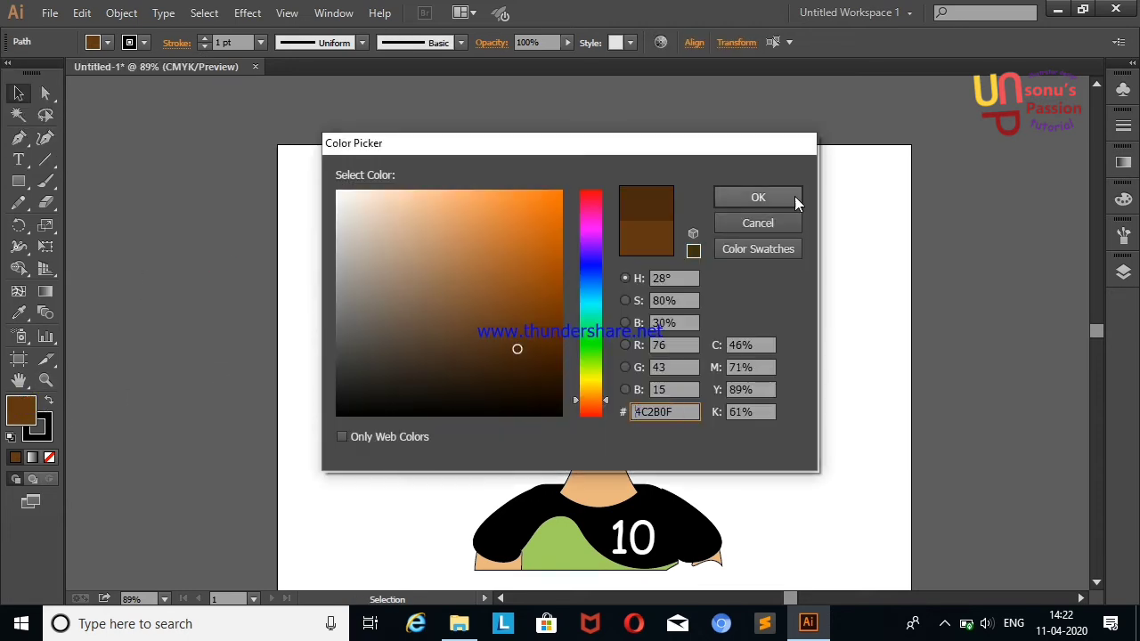
{"action": "left_click", "coordinate": [794, 196]}
{"action": "left_click", "coordinate": [285, 256]}
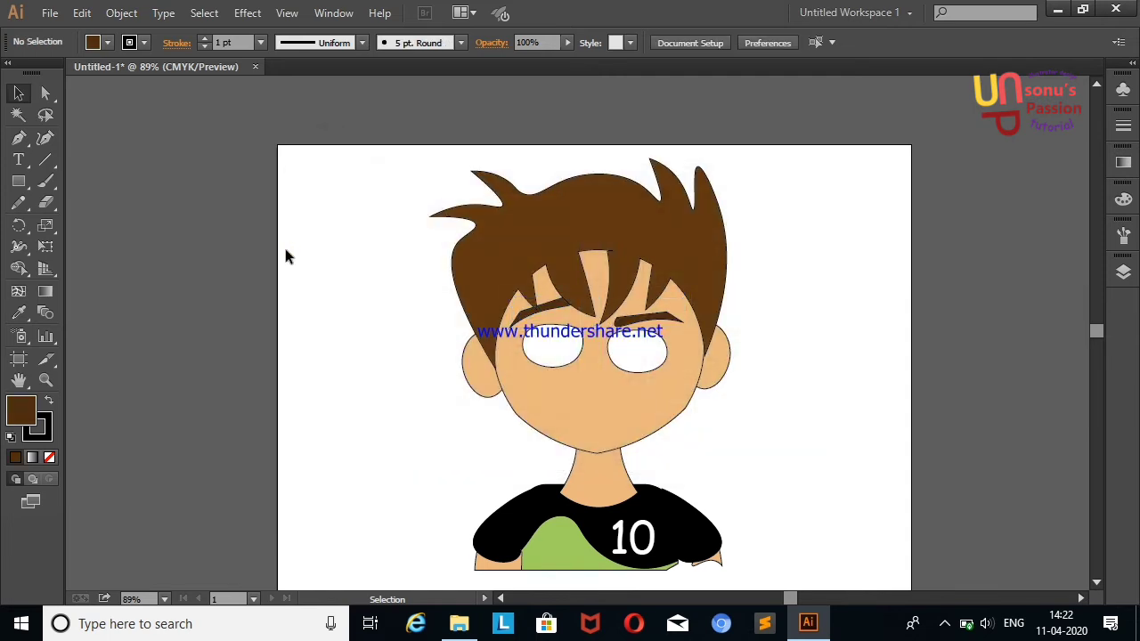
Paint a short curved brush stroke and move it onto the face below the eyes.
{"action": "left_click", "coordinate": [44, 181]}
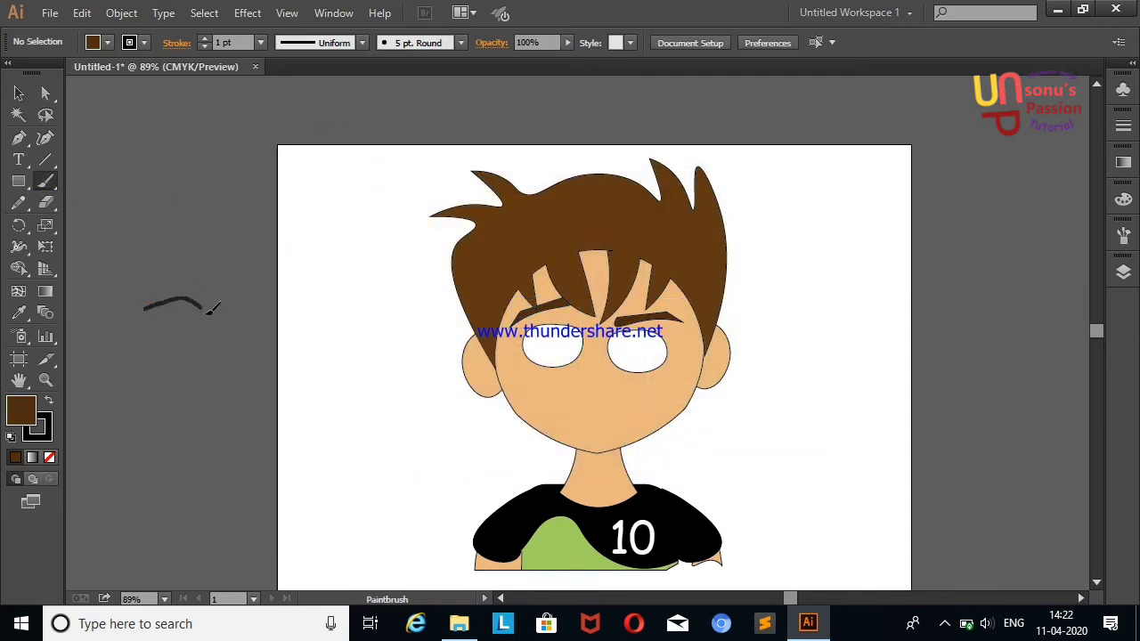
{"action": "left_click_drag", "start_coordinate": [208, 311], "coordinate": [207, 310]}
{"action": "key", "text": "v"}
{"action": "left_click", "coordinate": [182, 285]}
{"action": "key", "text": "shift+grave"}
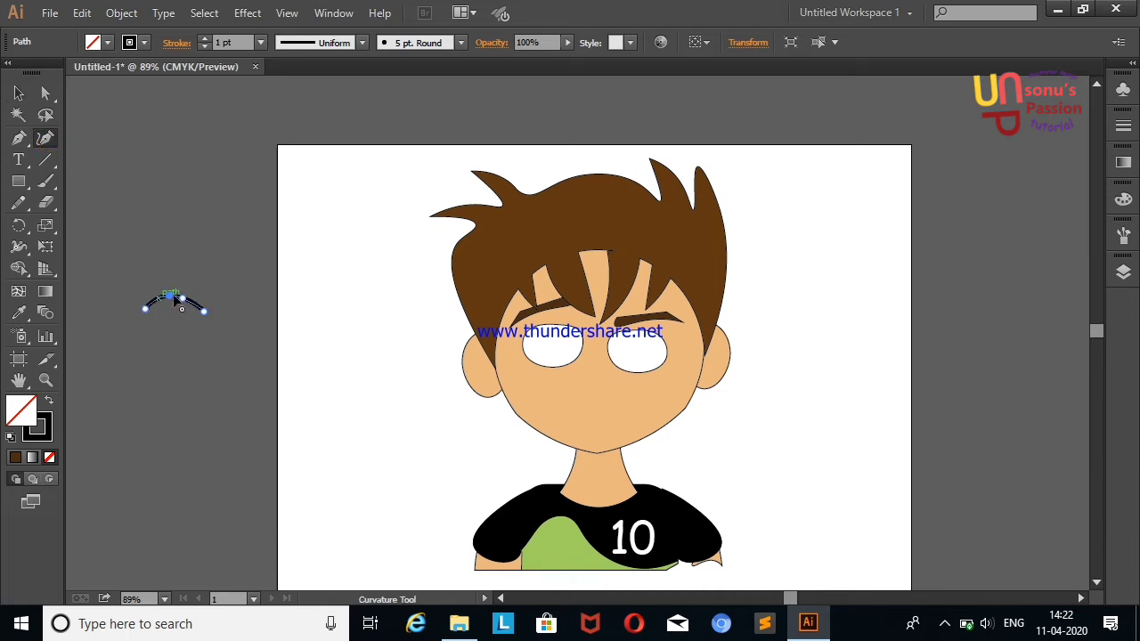
{"action": "left_click", "coordinate": [18, 92]}
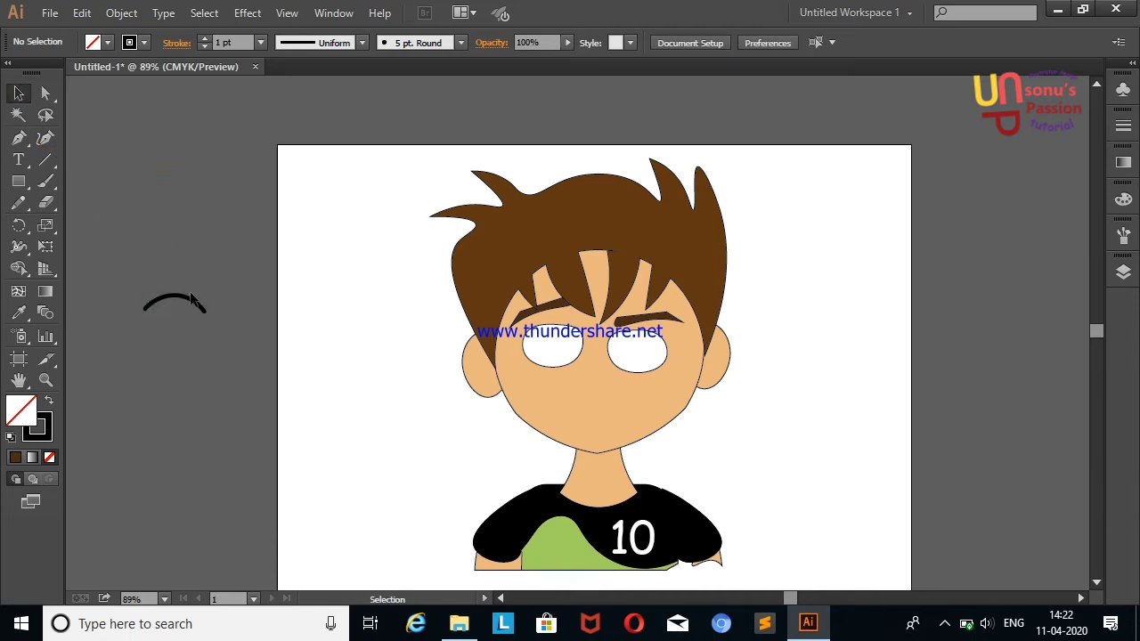
{"action": "left_click", "coordinate": [183, 298]}
{"action": "mouse_move", "coordinate": [208, 296]}
{"action": "left_mouse_down"}
{"action": "mouse_move", "coordinate": [194, 299]}
{"action": "mouse_move", "coordinate": [609, 390]}
{"action": "left_mouse_up"}
{"action": "left_click", "coordinate": [173, 285]}
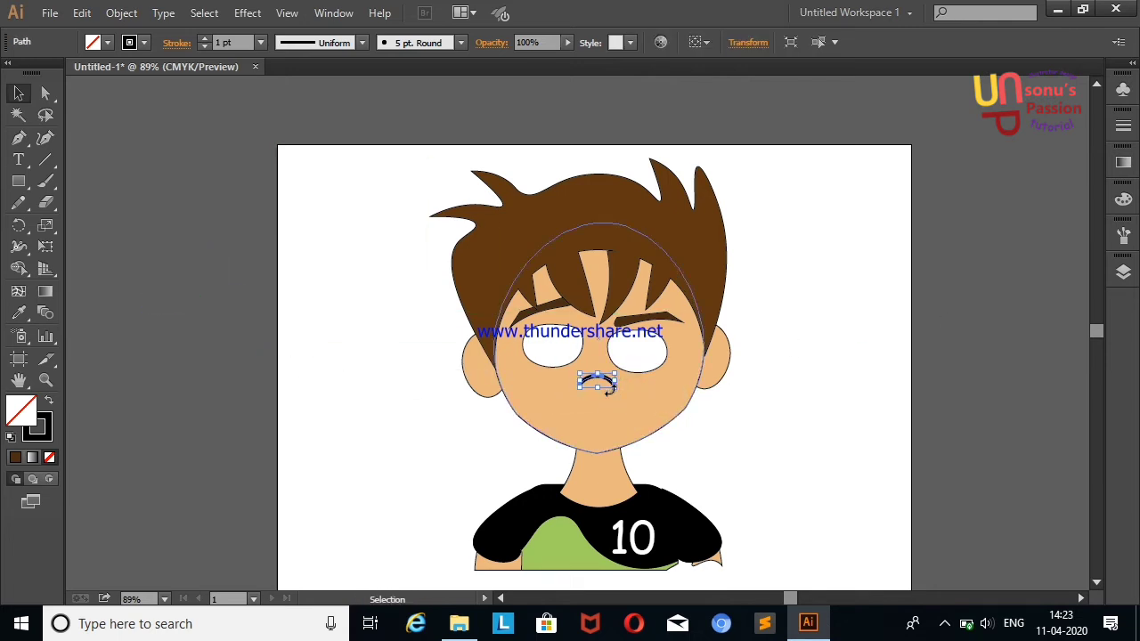
Set the curve's stroke to 0.5 pt and reshape it into a pointed nose.
{"action": "left_click", "coordinate": [260, 42]}
{"action": "left_click", "coordinate": [273, 79]}
{"action": "left_click", "coordinate": [255, 157]}
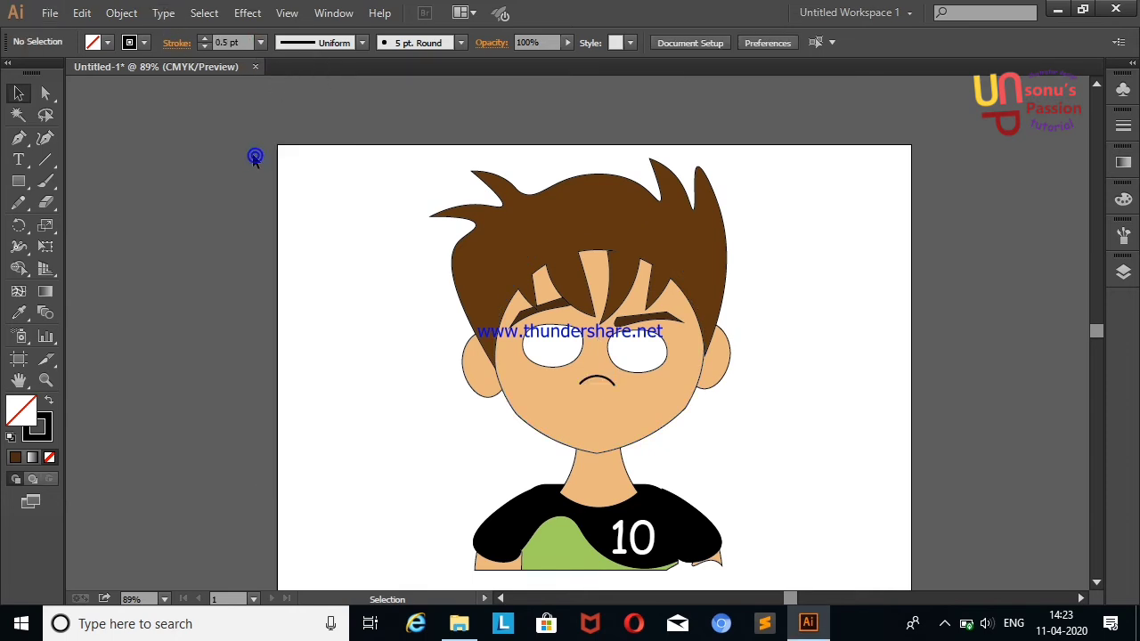
{"action": "left_click", "coordinate": [596, 381]}
{"action": "left_click", "coordinate": [45, 138]}
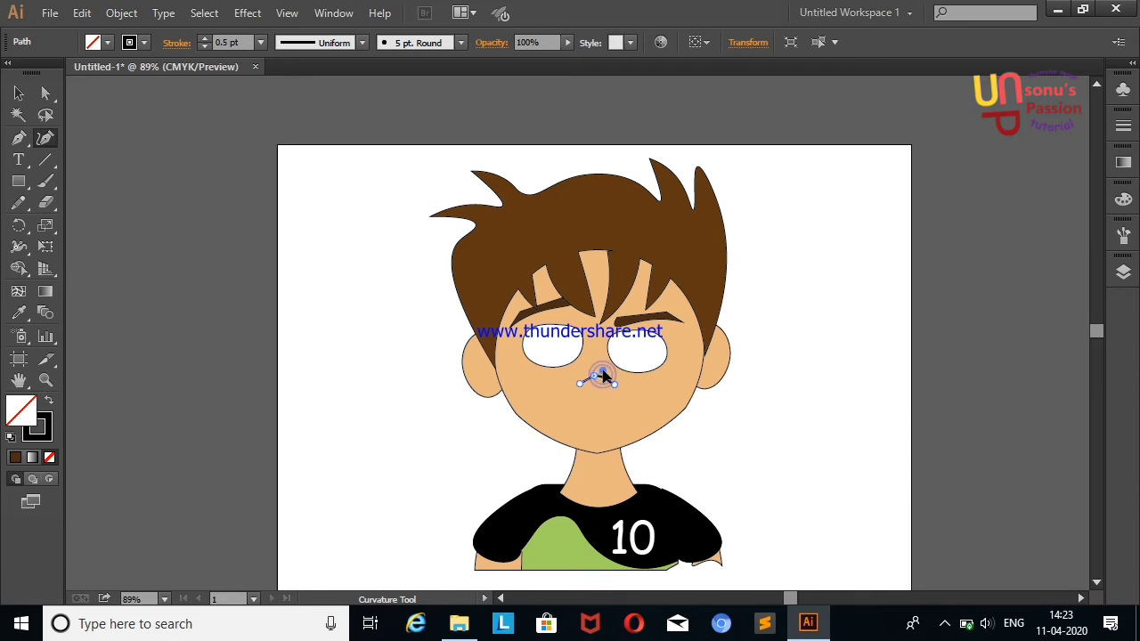
{"action": "key", "text": "v"}
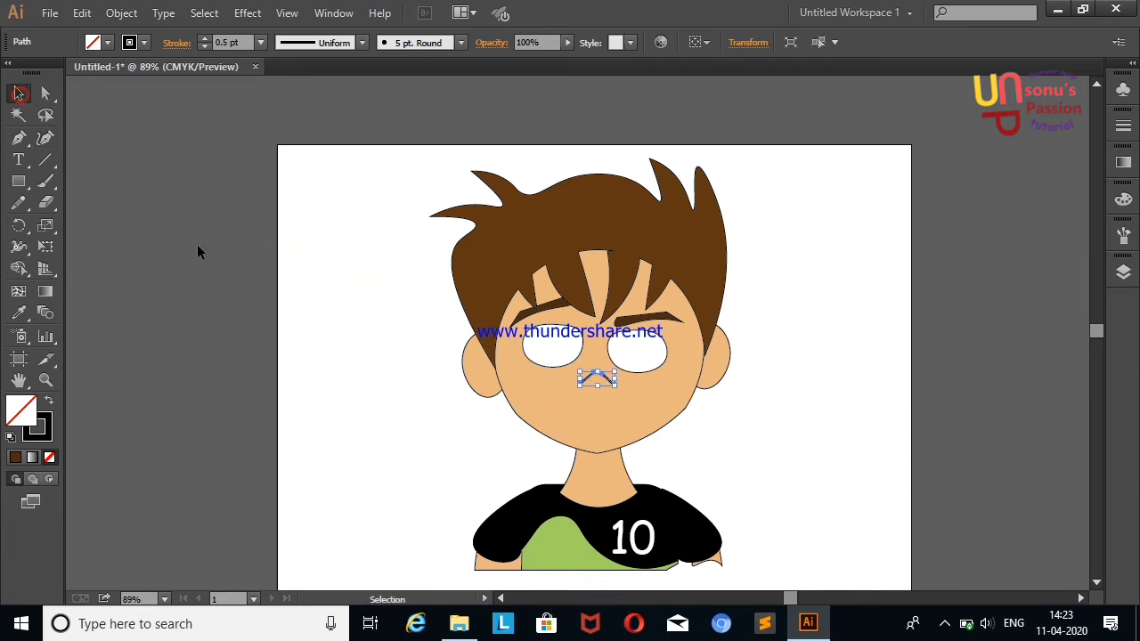
{"action": "left_click", "coordinate": [194, 243]}
Paint a new stroke and move it below the nose as a smiling mouth.
{"action": "key", "text": "b"}
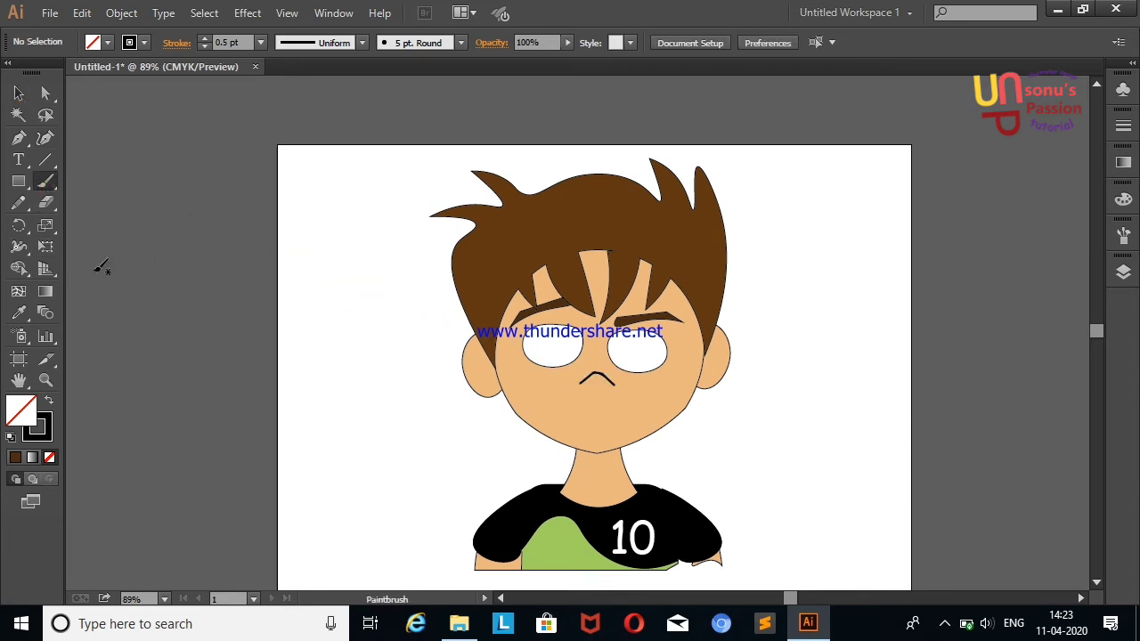
{"action": "right_click", "coordinate": [119, 237]}
{"action": "left_click", "coordinate": [166, 242]}
{"action": "key", "text": "v"}
{"action": "left_click_drag", "start_coordinate": [197, 333], "coordinate": [628, 407]}
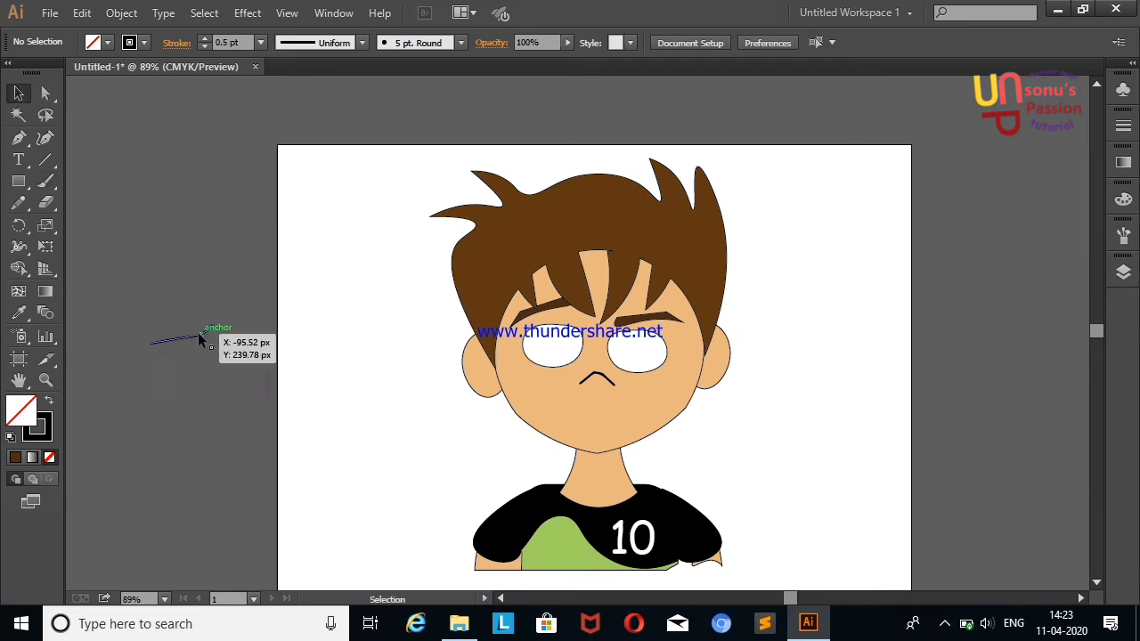
{"action": "left_click", "coordinate": [835, 364]}
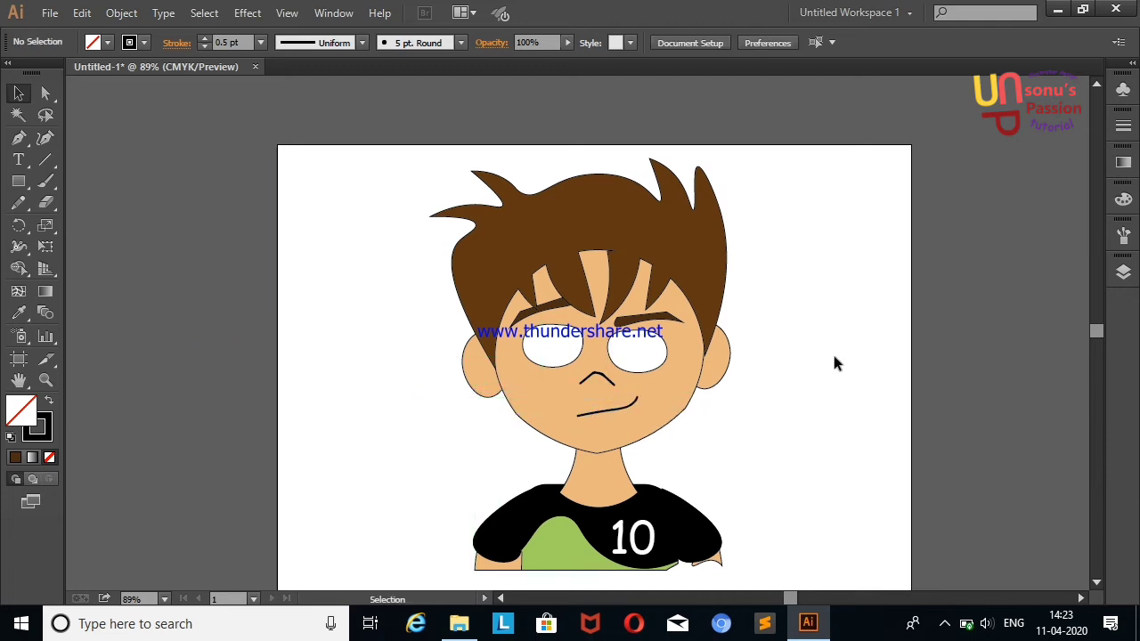
Draw a white circle with the Ellipse tool and move it into an eye as a pupil.
{"action": "left_click", "coordinate": [572, 356]}
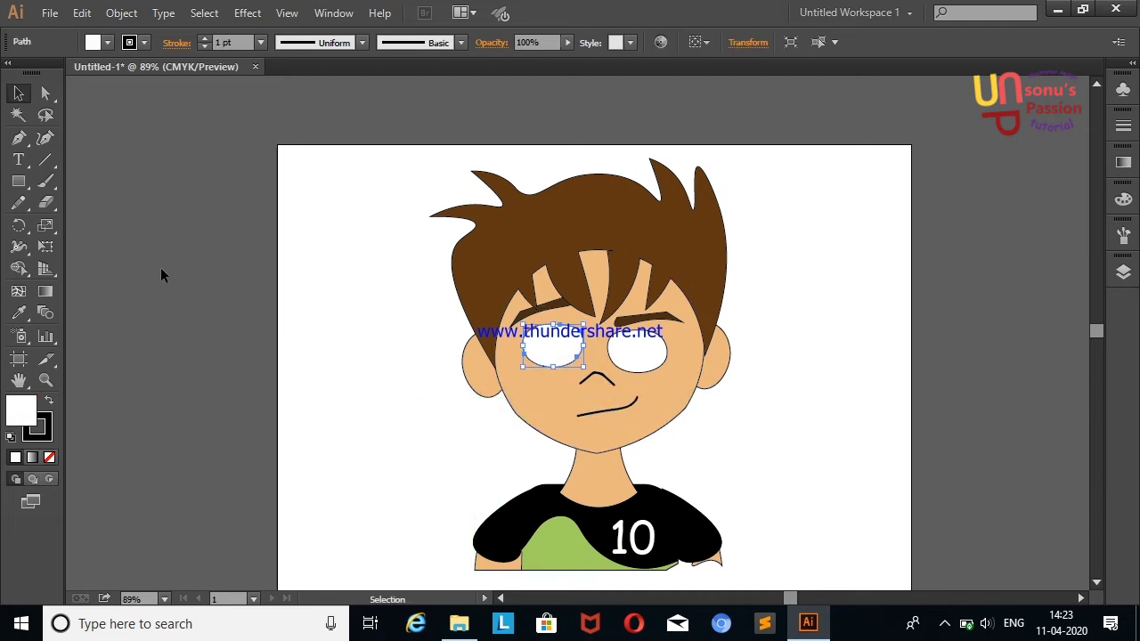
{"action": "left_click", "coordinate": [161, 272]}
{"action": "left_click_drag", "start_coordinate": [18, 180], "coordinate": [117, 229]}
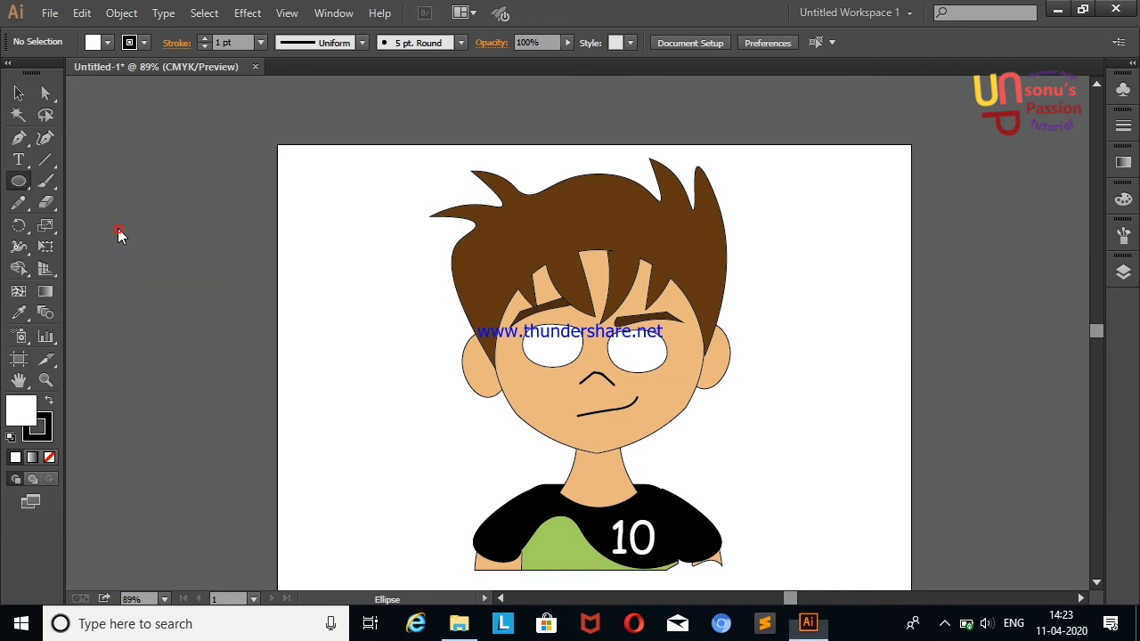
{"action": "mouse_move", "coordinate": [165, 290]}
{"action": "left_mouse_down"}
{"action": "mouse_move", "coordinate": [198, 331]}
{"action": "mouse_move", "coordinate": [193, 322]}
{"action": "mouse_move", "coordinate": [245, 305]}
{"action": "mouse_move", "coordinate": [550, 349]}
{"action": "left_mouse_up"}
{"action": "key", "text": "v"}
{"action": "key", "text": "ctrl+shift+a"}
{"action": "left_click", "coordinate": [227, 204]}
{"action": "left_click_drag", "start_coordinate": [181, 309], "coordinate": [648, 356]}
Position pupil circles in both the left and right eyes.
{"action": "left_click", "coordinate": [798, 315]}
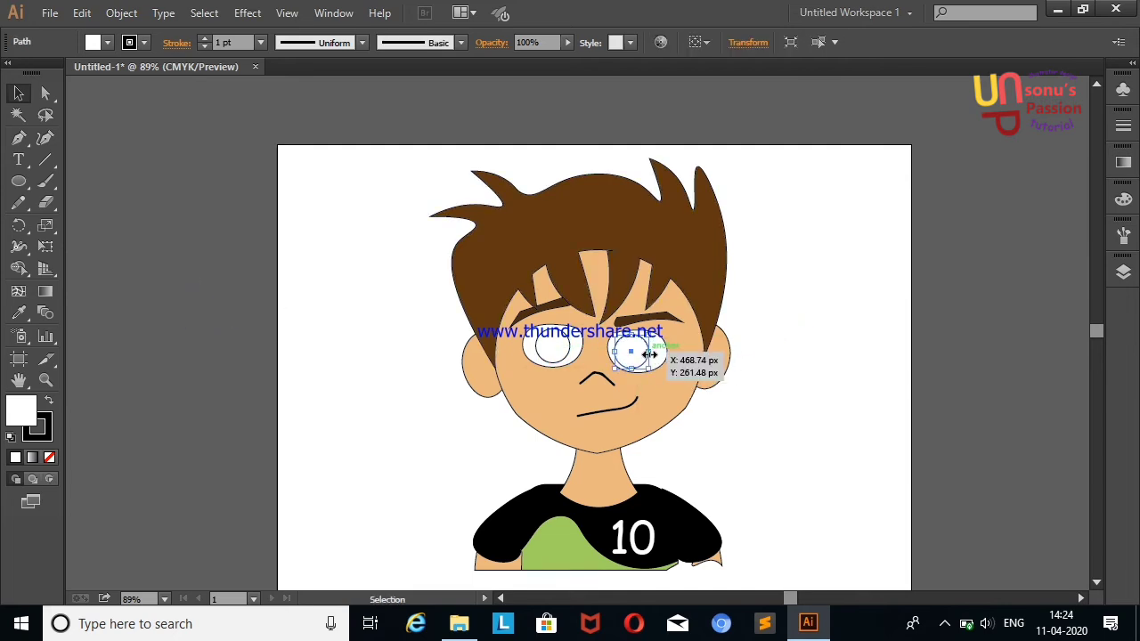
{"action": "left_click", "coordinate": [775, 329]}
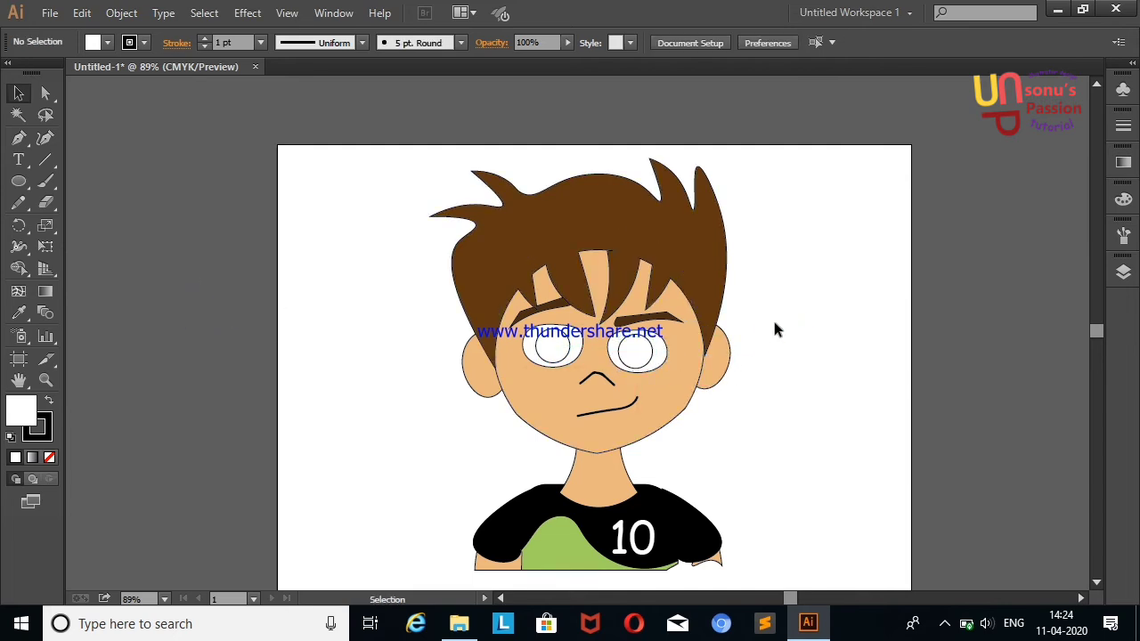
{"action": "left_click", "coordinate": [552, 341]}
{"action": "left_click_drag", "start_coordinate": [552, 346], "coordinate": [637, 354]}
{"action": "left_click", "coordinate": [775, 327]}
{"action": "left_click", "coordinate": [732, 331]}
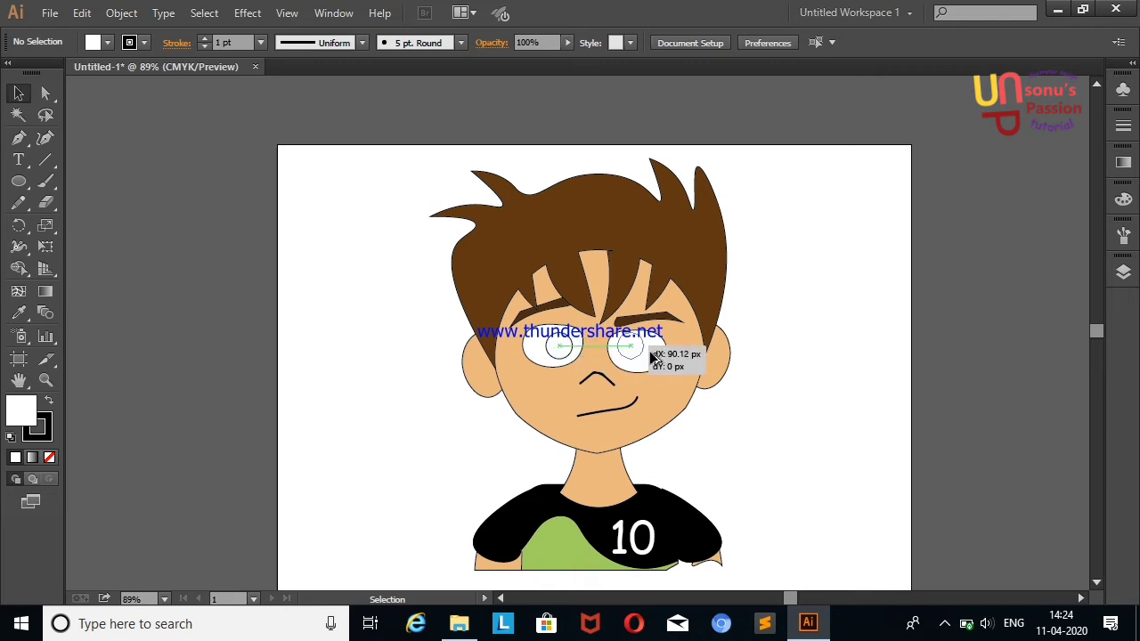
{"action": "left_click", "coordinate": [848, 314]}
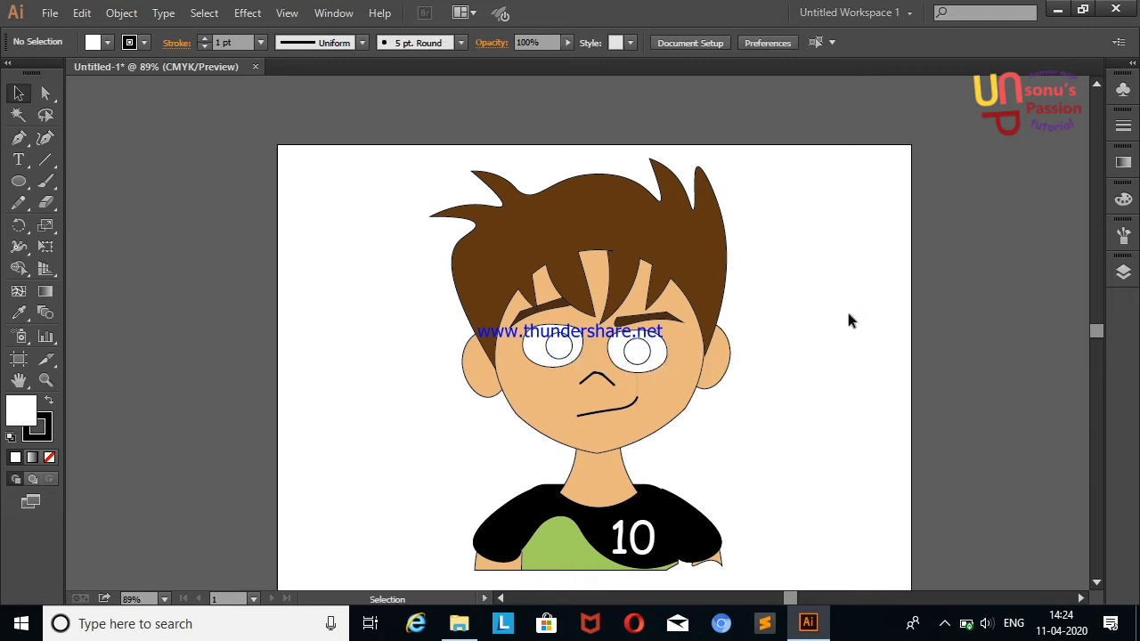
{"action": "left_click_drag", "start_coordinate": [639, 351], "coordinate": [808, 318]}
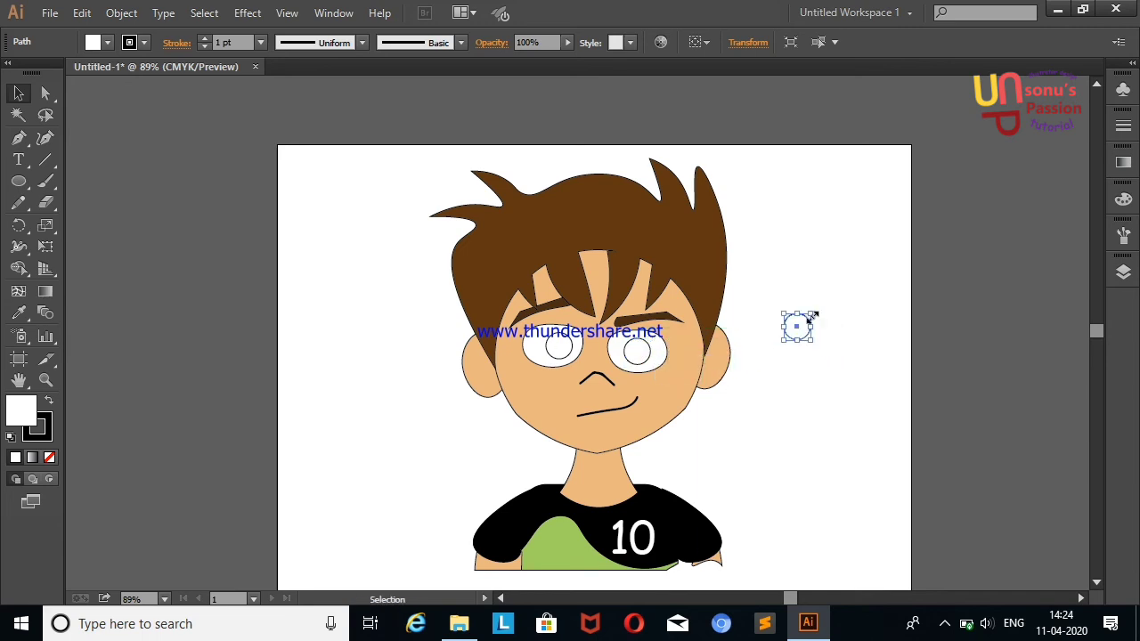
Place a smaller inner circle inside each pupil and zoom in on the face.
{"action": "left_click", "coordinate": [811, 312]}
{"action": "left_click_drag", "start_coordinate": [794, 338], "coordinate": [639, 354]}
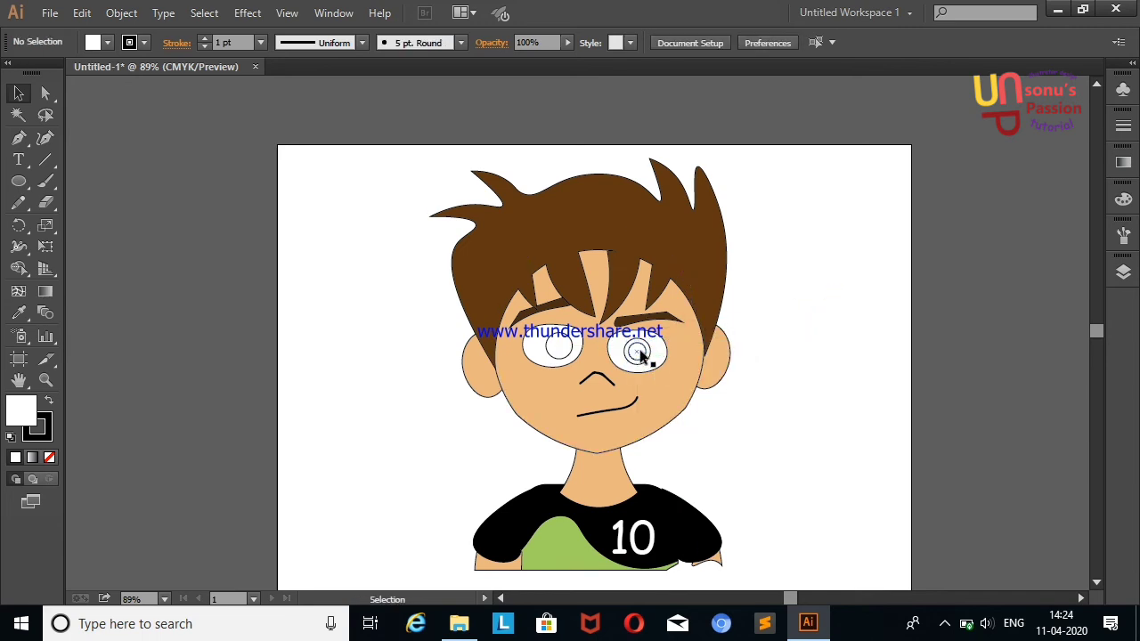
{"action": "left_click", "coordinate": [639, 353]}
{"action": "left_click", "coordinate": [791, 295]}
{"action": "left_click_drag", "start_coordinate": [636, 355], "coordinate": [560, 350]}
{"action": "left_click", "coordinate": [842, 313]}
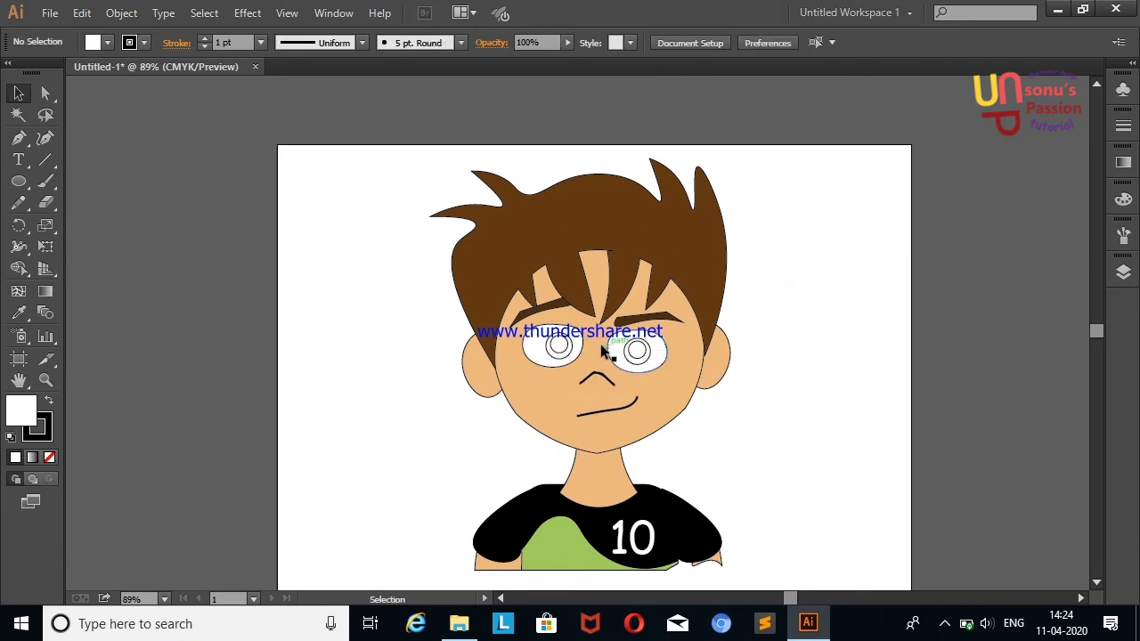
{"action": "right_click", "coordinate": [841, 313]}
{"action": "left_click", "coordinate": [888, 365]}
Zoom in further and shrink a copy of a pupil circle into a small highlight dot.
{"action": "right_click", "coordinate": [880, 356]}
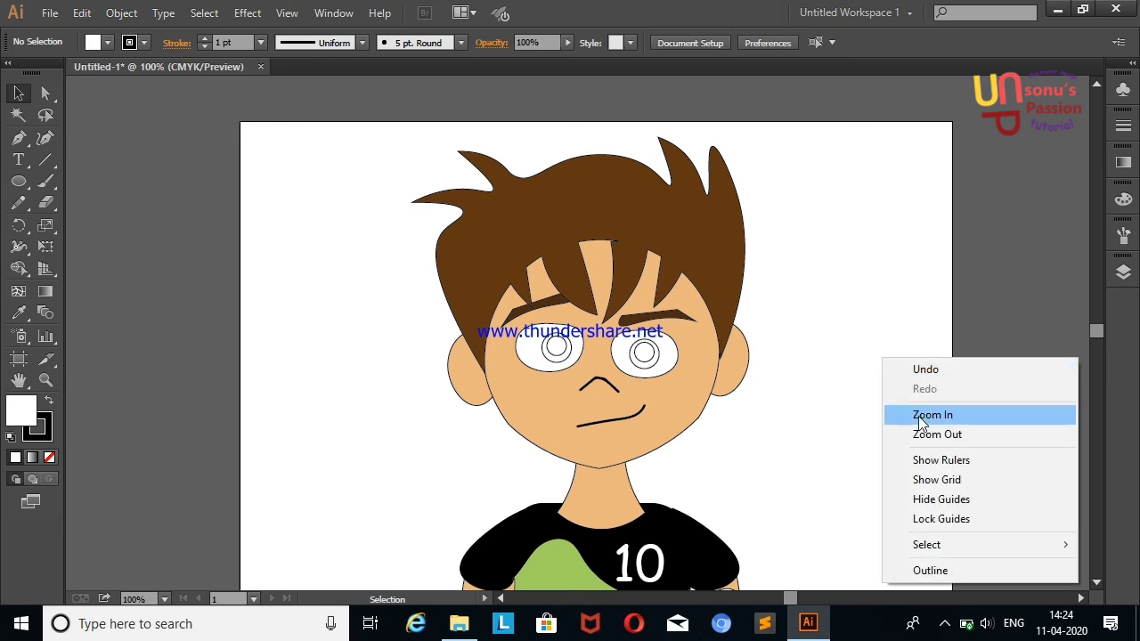
{"action": "left_click", "coordinate": [910, 412]}
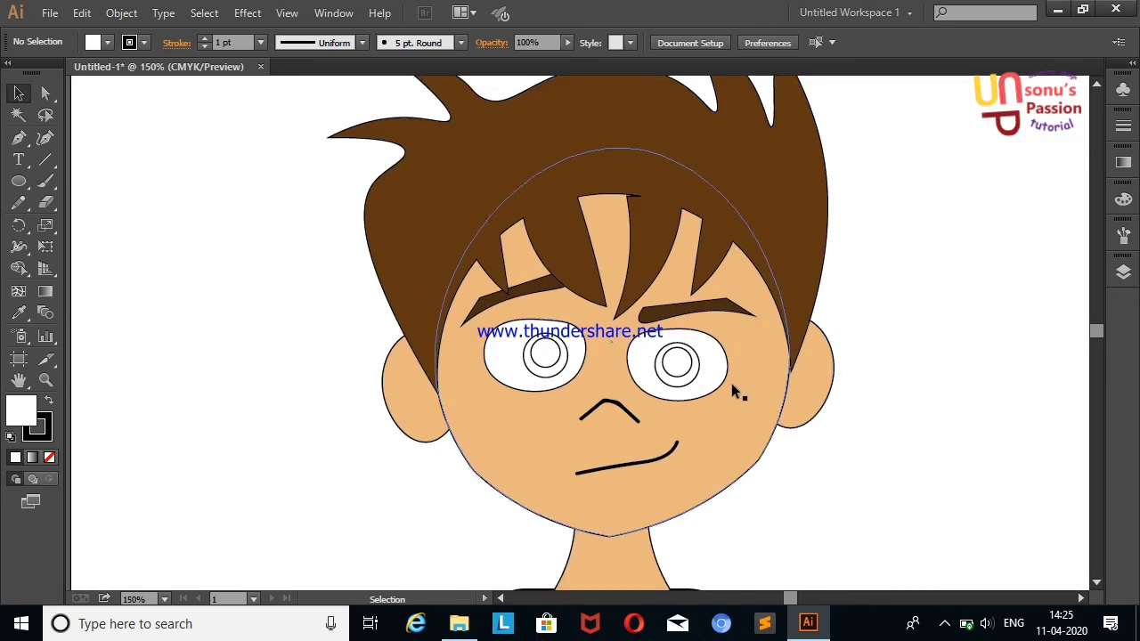
{"action": "left_click", "coordinate": [558, 357]}
{"action": "mouse_move", "coordinate": [560, 358]}
{"action": "left_mouse_down"}
{"action": "mouse_move", "coordinate": [974, 325]}
{"action": "mouse_move", "coordinate": [965, 313]}
{"action": "mouse_move", "coordinate": [557, 351]}
{"action": "left_mouse_up"}
{"action": "left_click", "coordinate": [971, 237]}
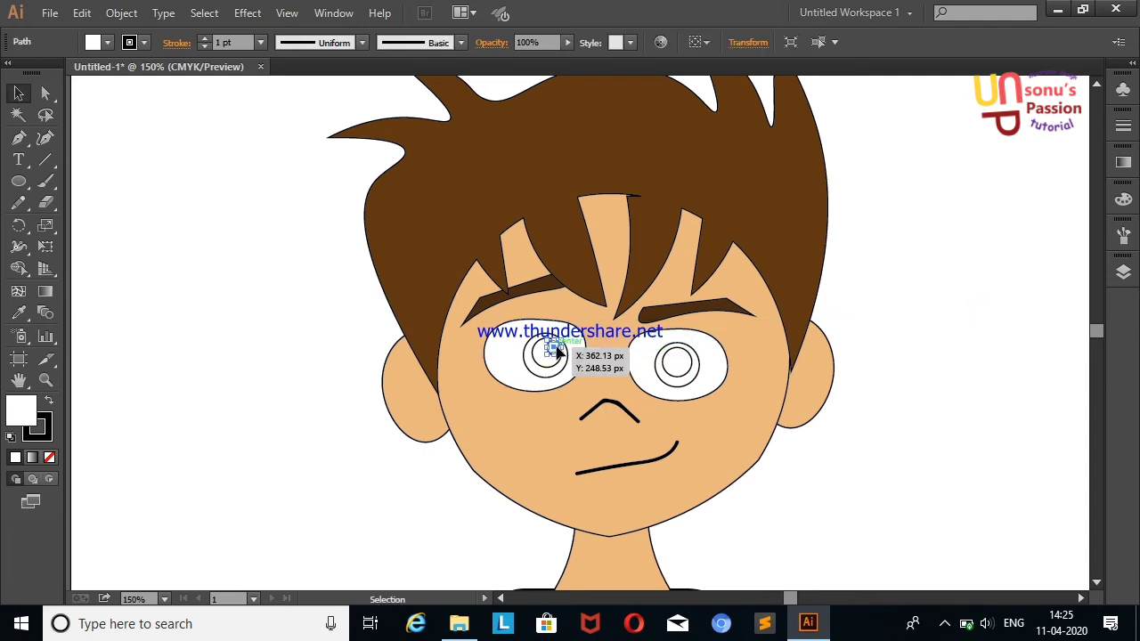
Position highlight dots at the upper right of both pupils.
{"action": "left_click_drag", "start_coordinate": [555, 350], "coordinate": [683, 355]}
{"action": "left_click", "coordinate": [688, 356]}
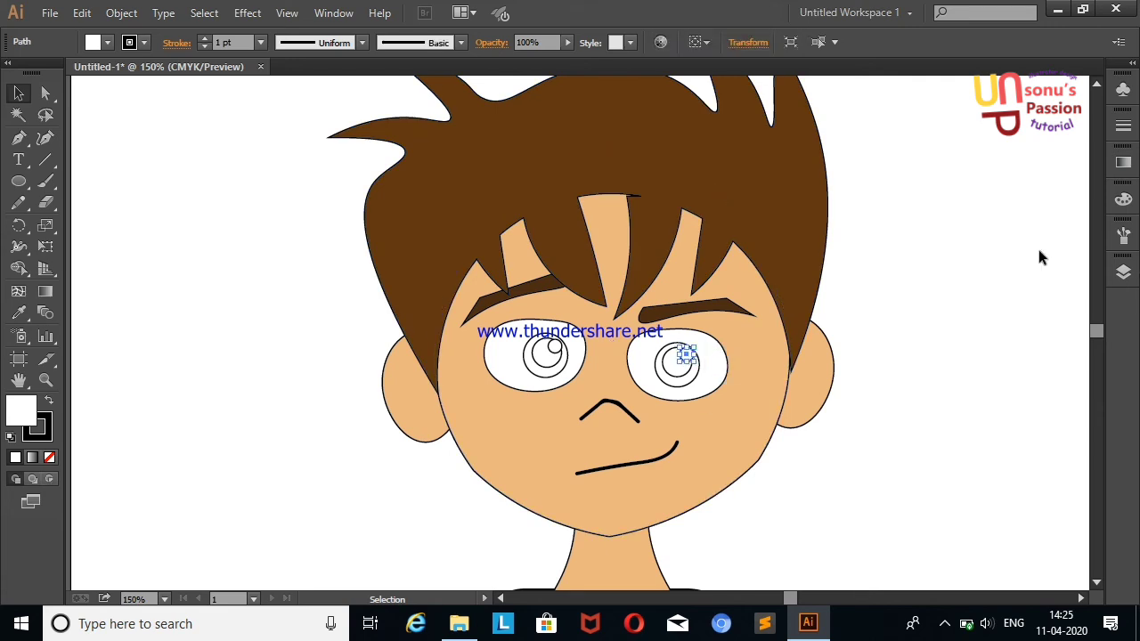
{"action": "left_click", "coordinate": [1033, 255]}
{"action": "left_click", "coordinate": [689, 356]}
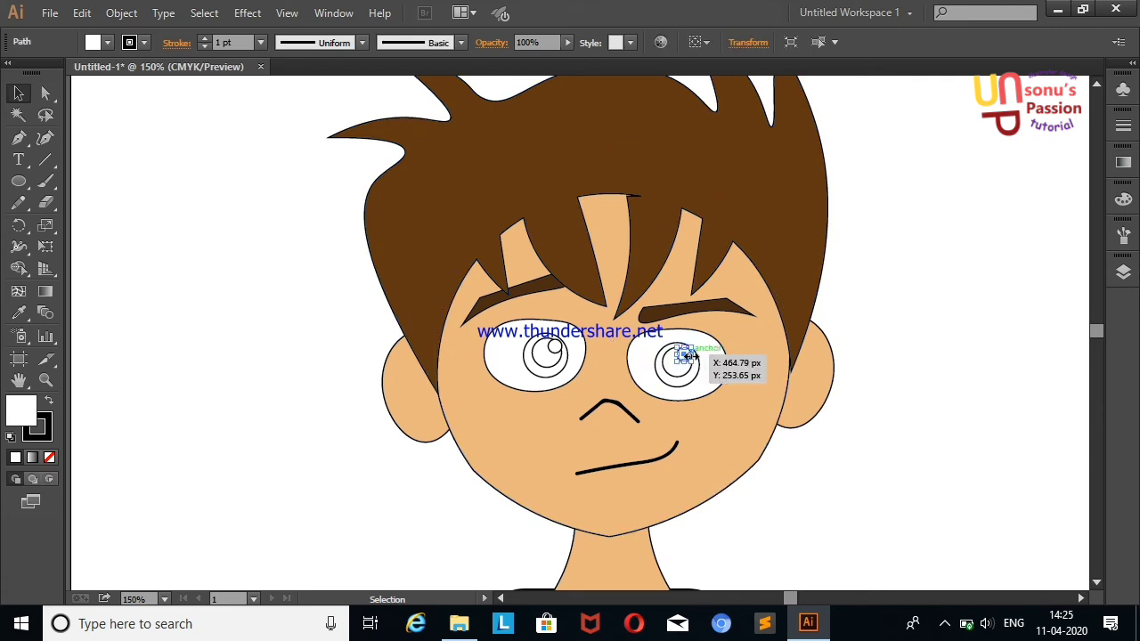
{"action": "left_click", "coordinate": [1005, 313]}
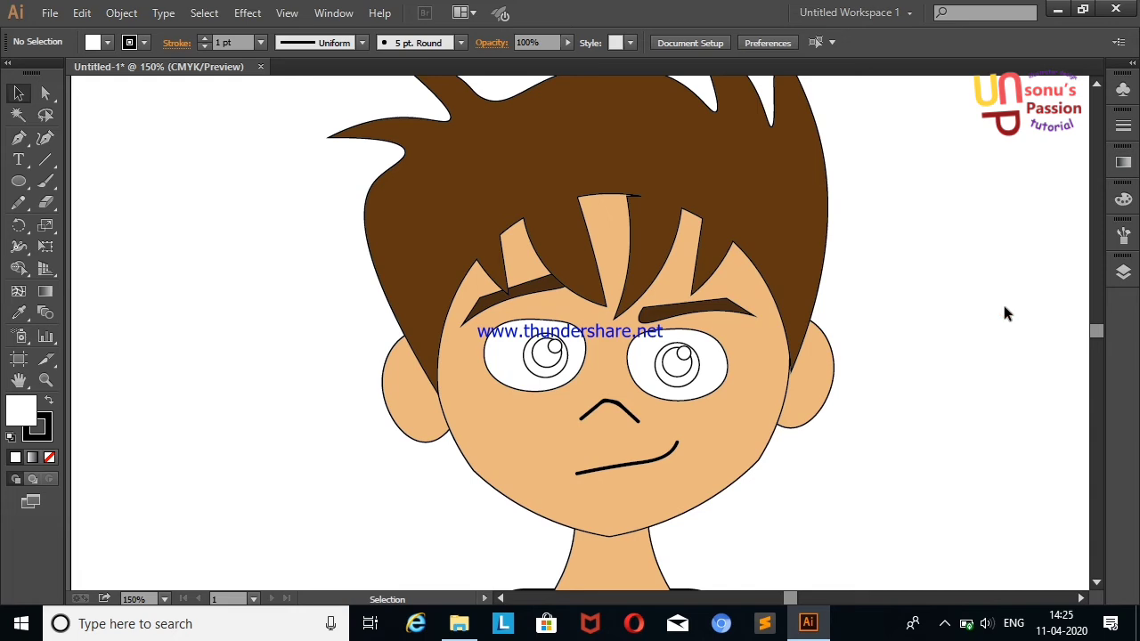
Give the right pupil a gradient fill starting in dark green.
{"action": "left_click", "coordinate": [700, 373]}
{"action": "left_click", "coordinate": [1123, 164]}
{"action": "left_click", "coordinate": [917, 177]}
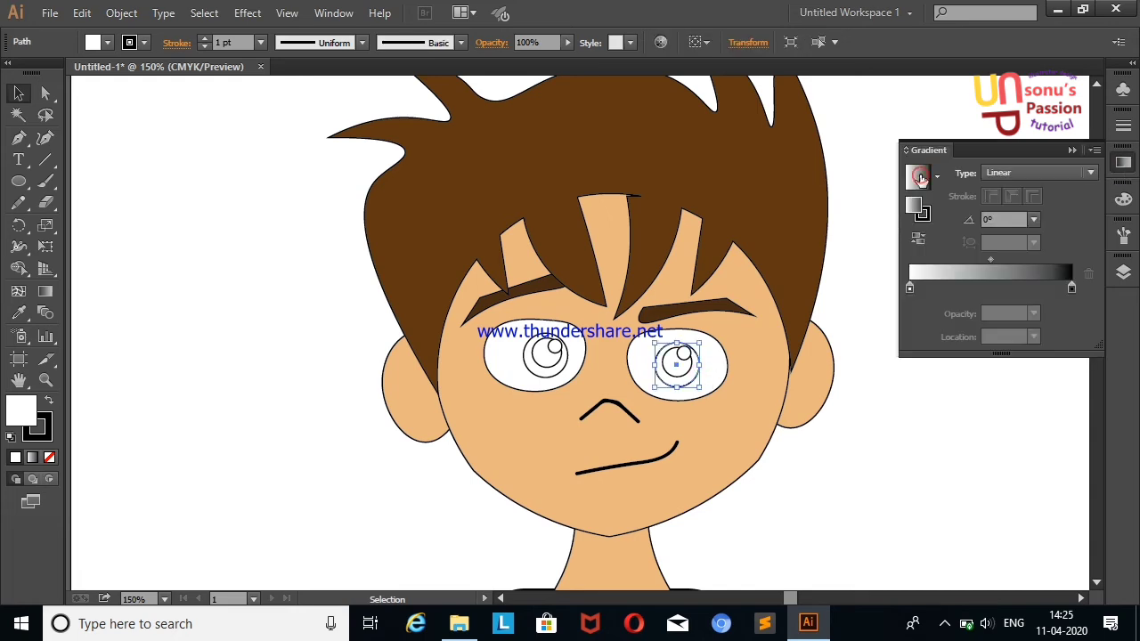
{"action": "left_click", "coordinate": [936, 176]}
{"action": "left_click", "coordinate": [873, 214]}
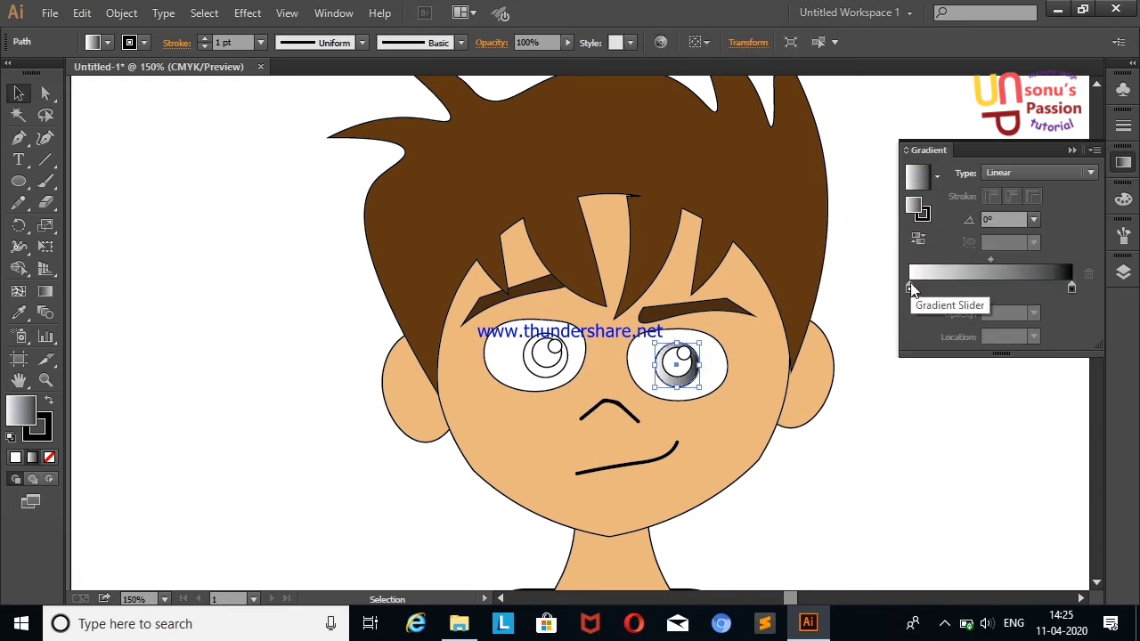
{"action": "double_click", "coordinate": [909, 285]}
{"action": "left_click", "coordinate": [889, 357]}
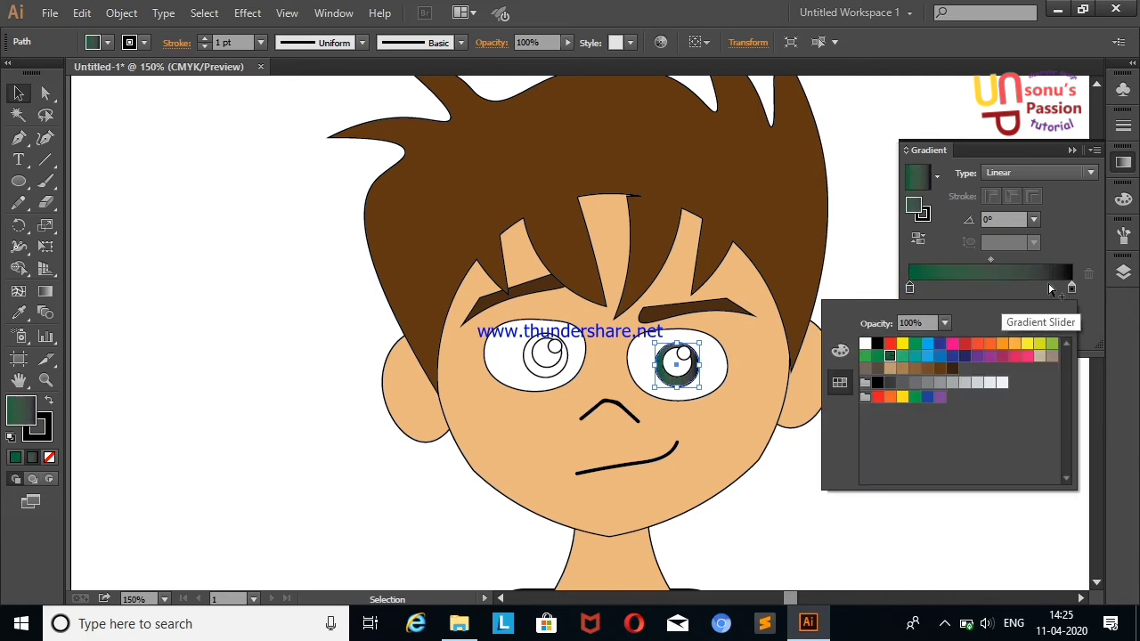
{"action": "left_click", "coordinate": [875, 210]}
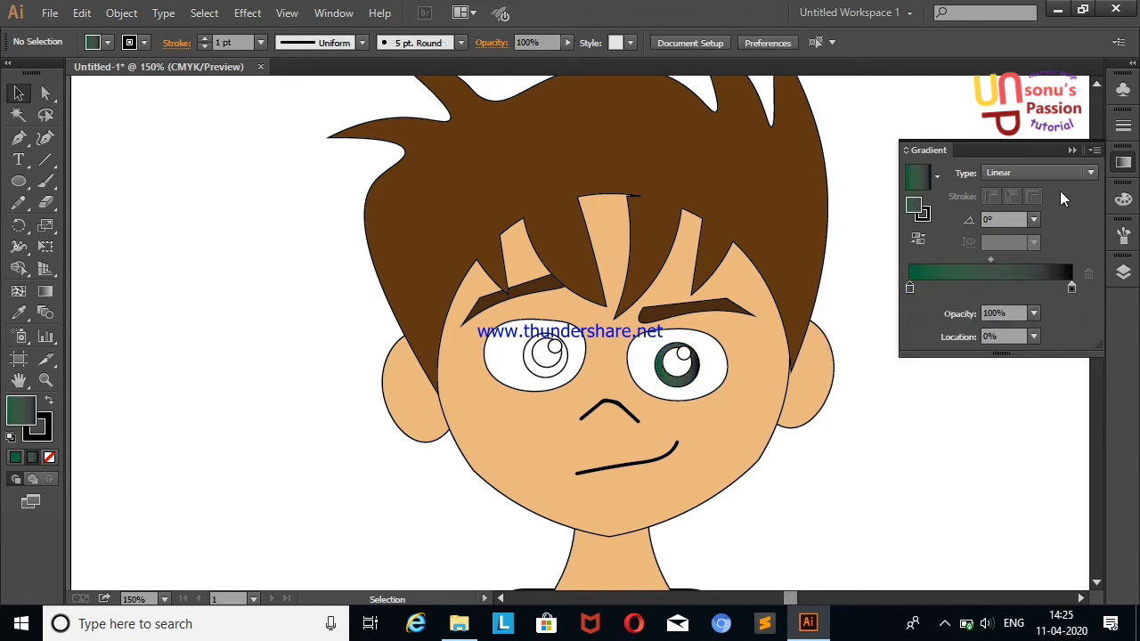
Refine the gradient's starting green in CMYK, with cyan around 48.
{"action": "left_click", "coordinate": [685, 366]}
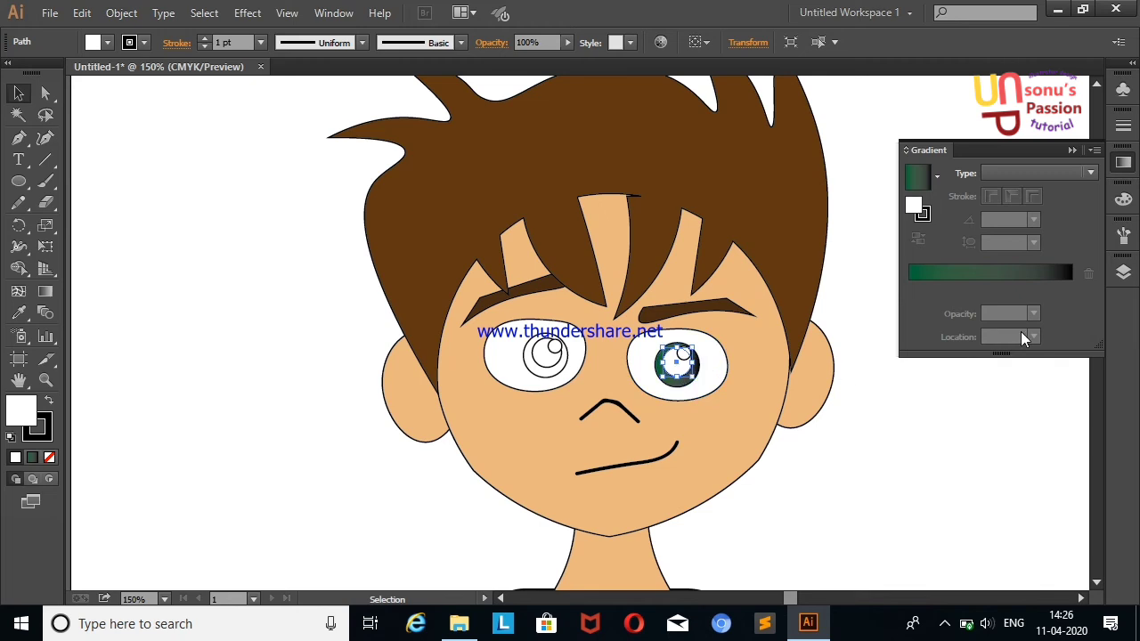
{"action": "left_click_drag", "start_coordinate": [659, 343], "coordinate": [739, 400]}
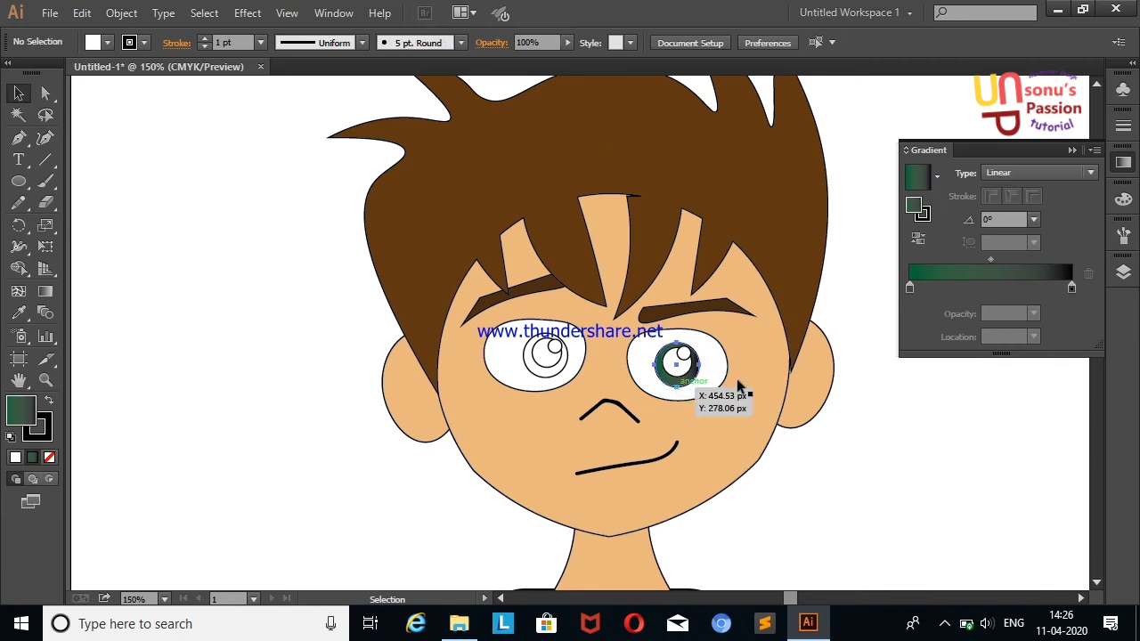
{"action": "double_click", "coordinate": [909, 288]}
{"action": "left_click", "coordinate": [1033, 352]}
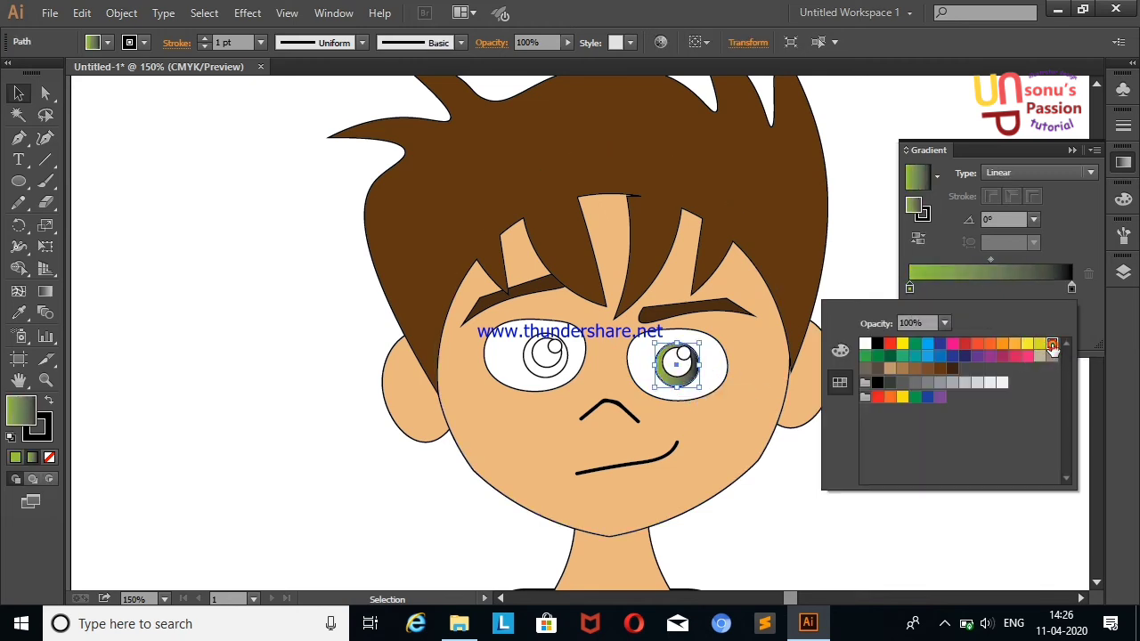
{"action": "left_click", "coordinate": [915, 397]}
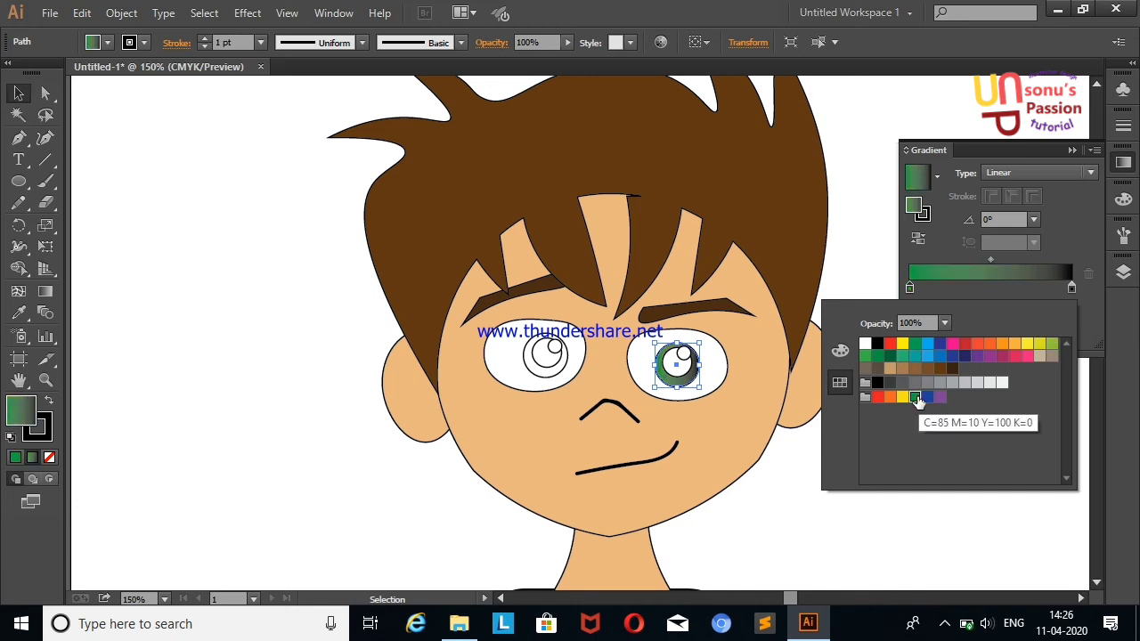
{"action": "left_click", "coordinate": [917, 397]}
{"action": "left_click", "coordinate": [839, 351]}
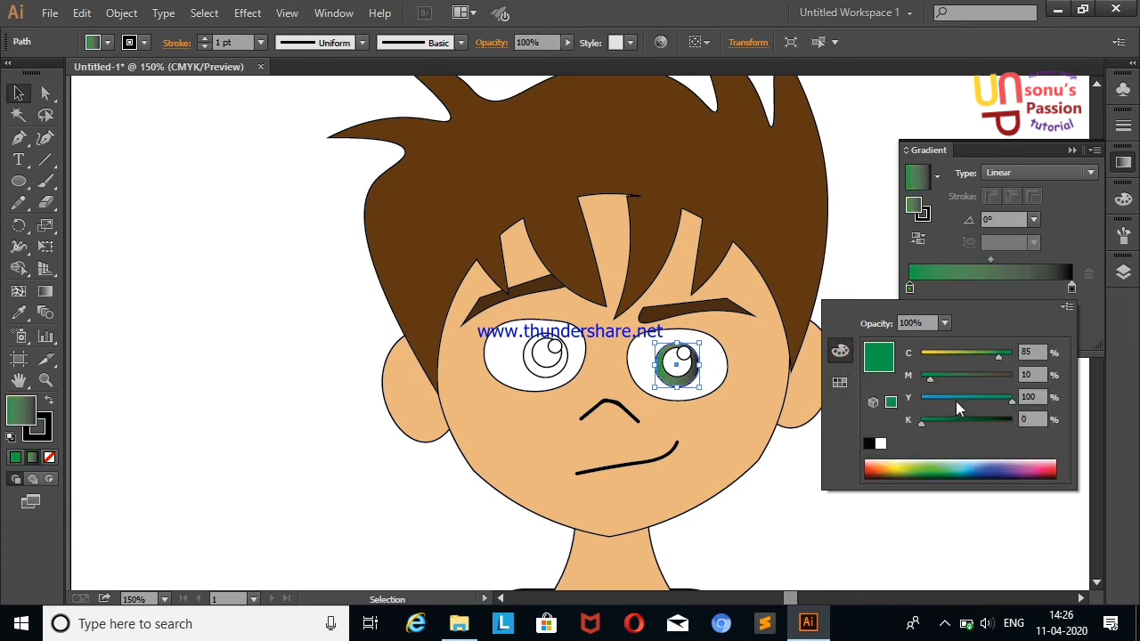
{"action": "left_click_drag", "start_coordinate": [977, 356], "coordinate": [967, 356]}
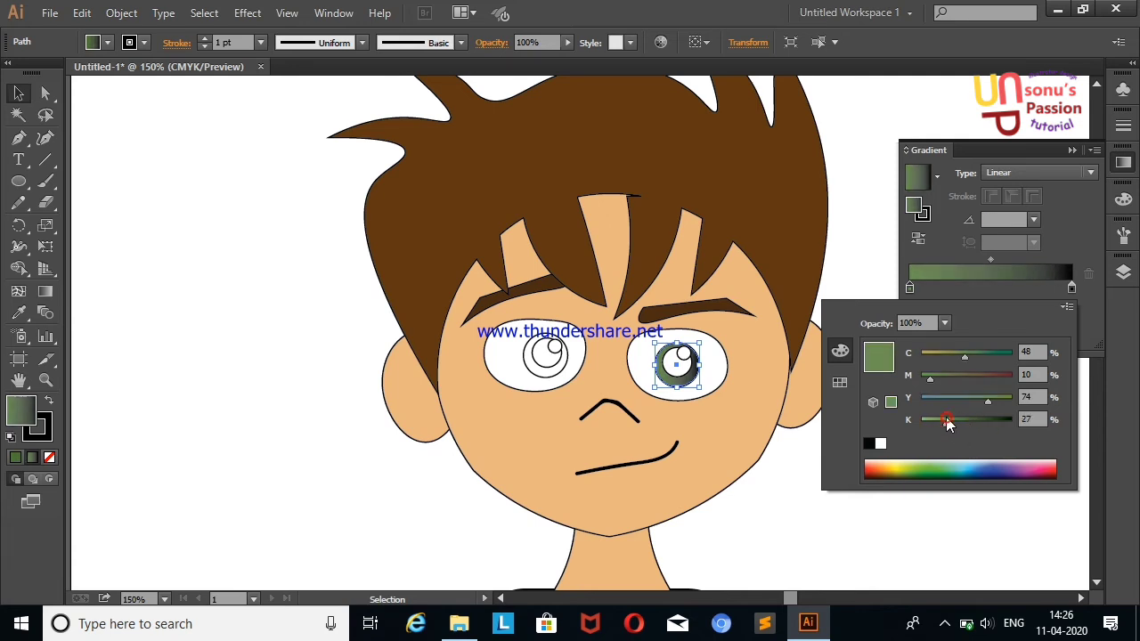
{"action": "mouse_move", "coordinate": [896, 468]}
{"action": "left_mouse_down"}
{"action": "mouse_move", "coordinate": [939, 469]}
{"action": "mouse_move", "coordinate": [925, 470]}
{"action": "left_mouse_up"}
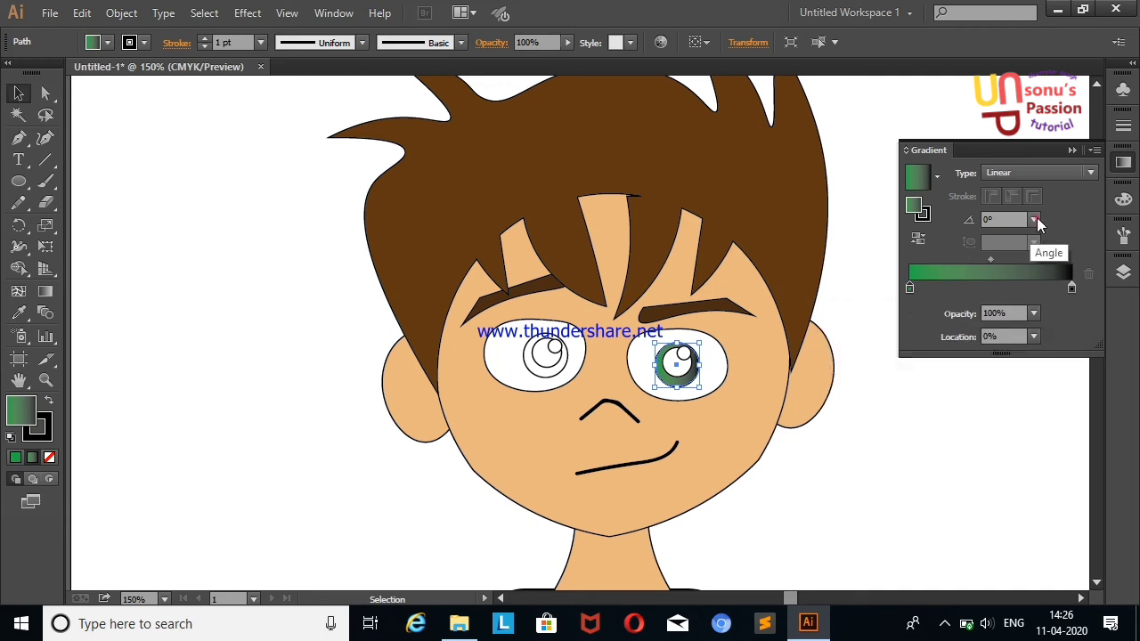
{"action": "left_click", "coordinate": [1033, 219]}
Set the iris gradient angle to 135°.
{"action": "left_click", "coordinate": [1042, 374]}
{"action": "left_click", "coordinate": [1033, 219]}
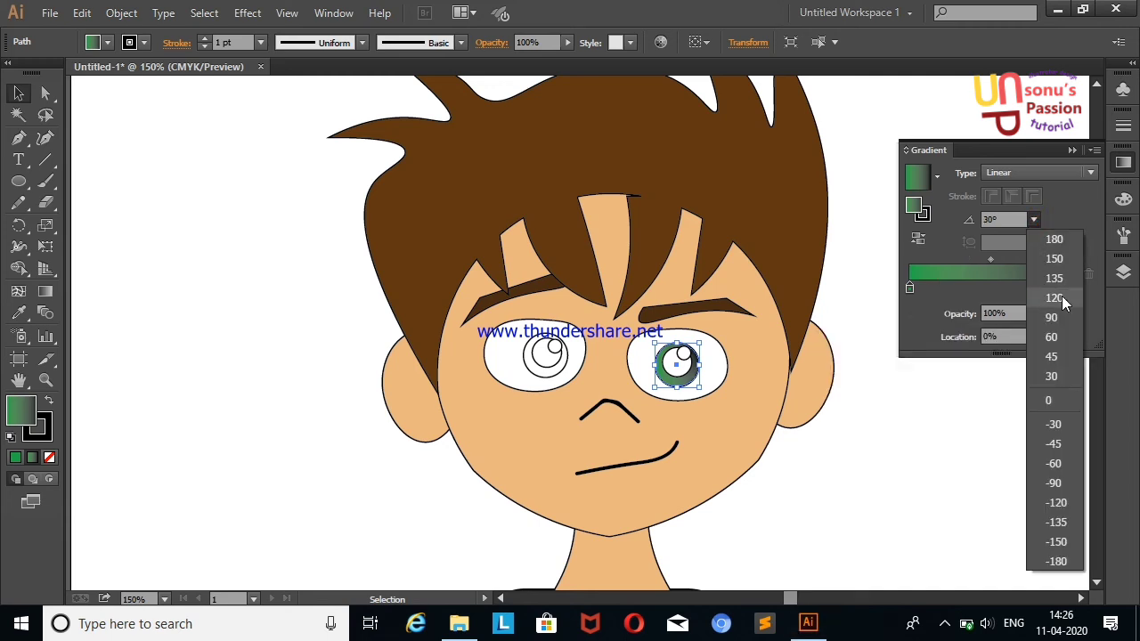
{"action": "left_click", "coordinate": [1053, 239]}
{"action": "left_click", "coordinate": [1033, 219]}
{"action": "left_click", "coordinate": [1065, 447]}
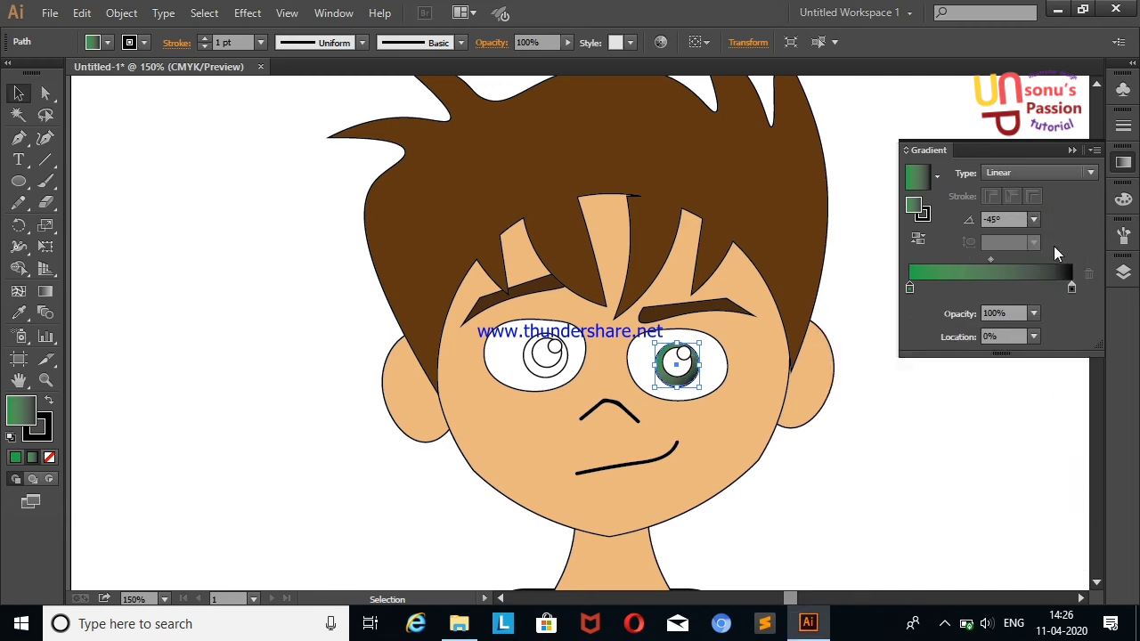
{"action": "left_click", "coordinate": [1032, 219]}
{"action": "left_click", "coordinate": [1059, 522]}
{"action": "left_click", "coordinate": [1033, 219]}
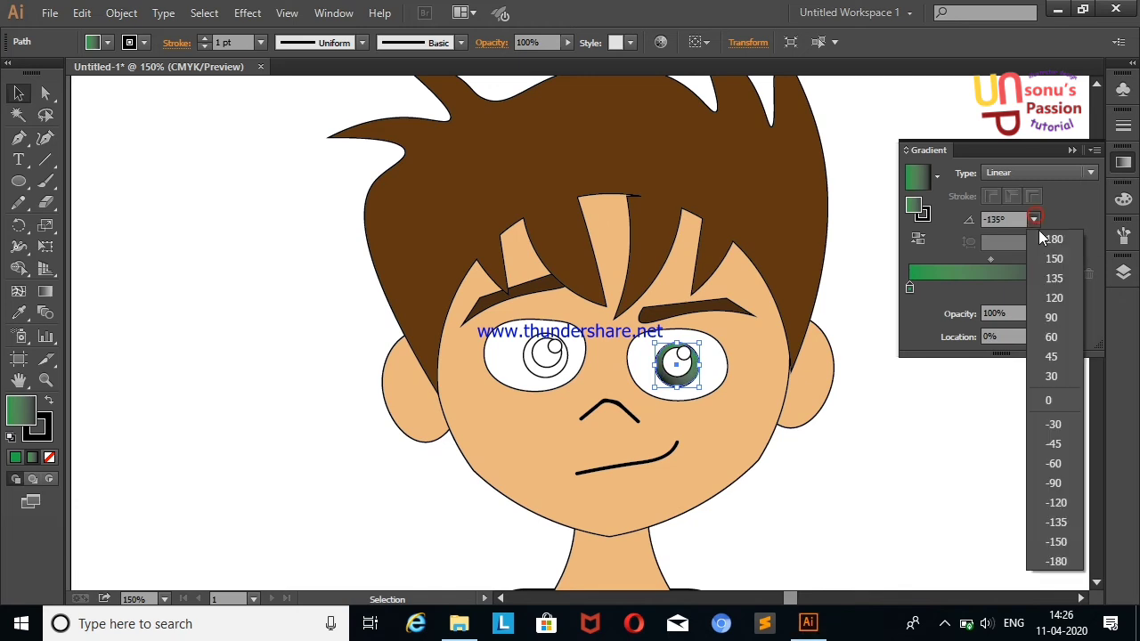
{"action": "left_click", "coordinate": [1053, 260]}
{"action": "left_click", "coordinate": [921, 425]}
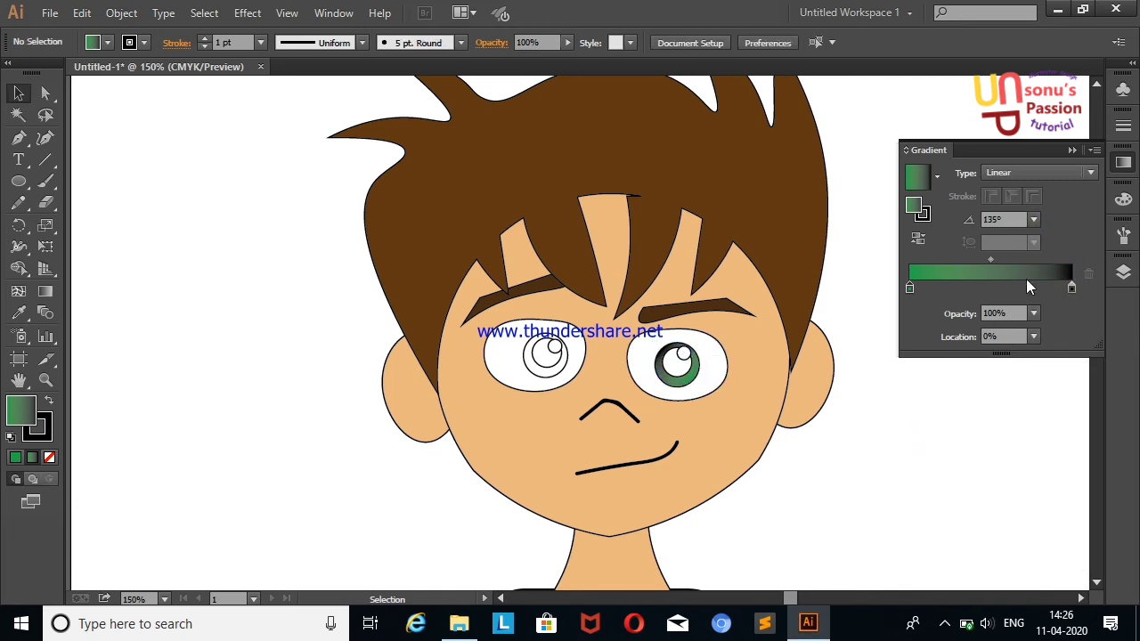
Add a gradient stop and move the green stop to about 55%.
{"action": "left_click_drag", "start_coordinate": [936, 287], "coordinate": [999, 287]}
{"action": "left_click", "coordinate": [1034, 287]}
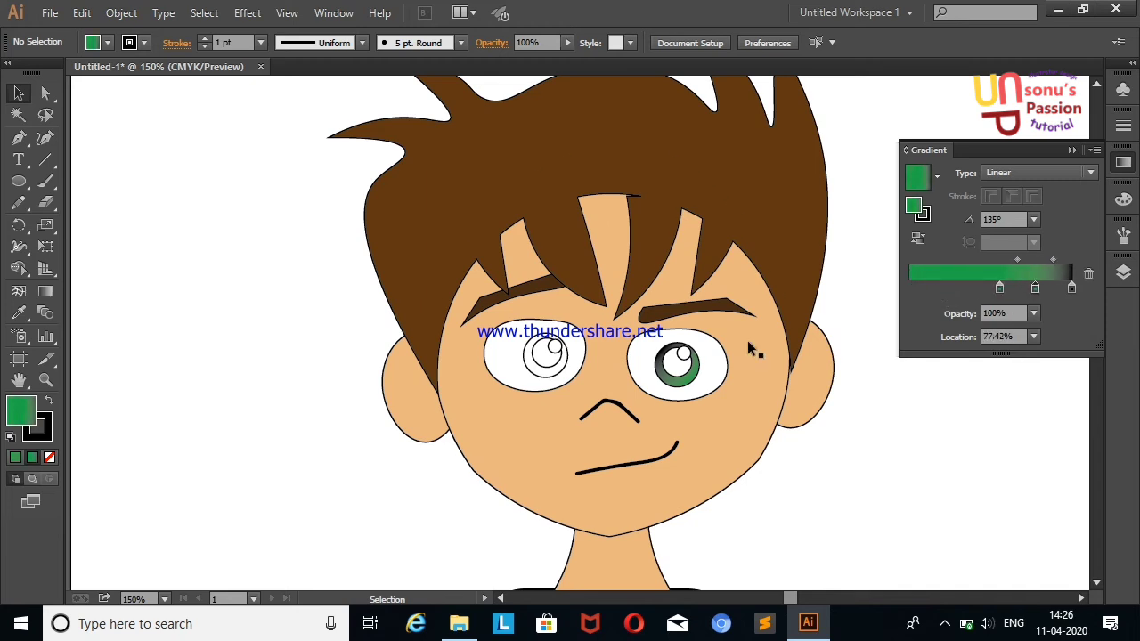
{"action": "left_click", "coordinate": [682, 369]}
{"action": "left_click", "coordinate": [678, 365]}
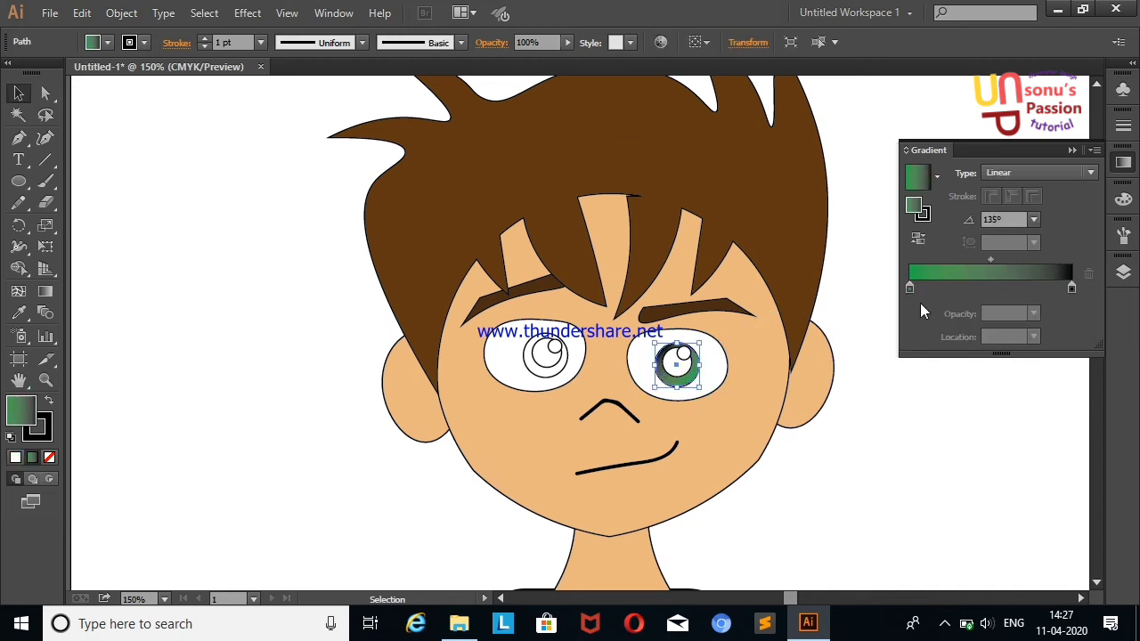
{"action": "left_click_drag", "start_coordinate": [909, 286], "coordinate": [999, 286]}
{"action": "left_click", "coordinate": [847, 428]}
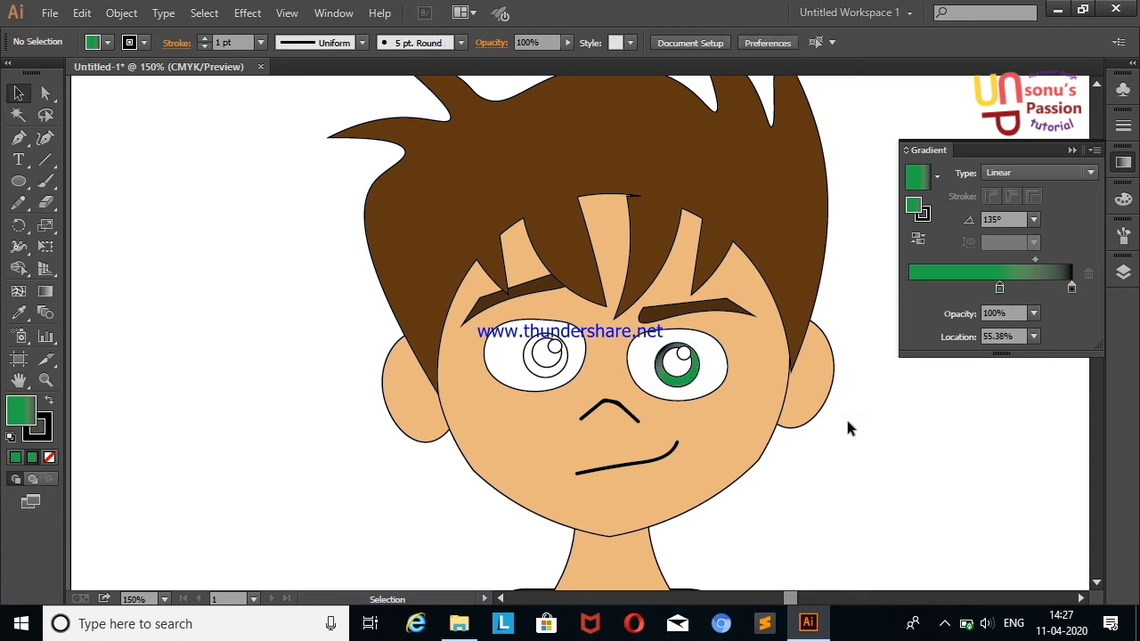
{"action": "left_click", "coordinate": [535, 379]}
Copy the right iris's green gradient onto the left iris and set its angle to 135°.
{"action": "left_click", "coordinate": [580, 394]}
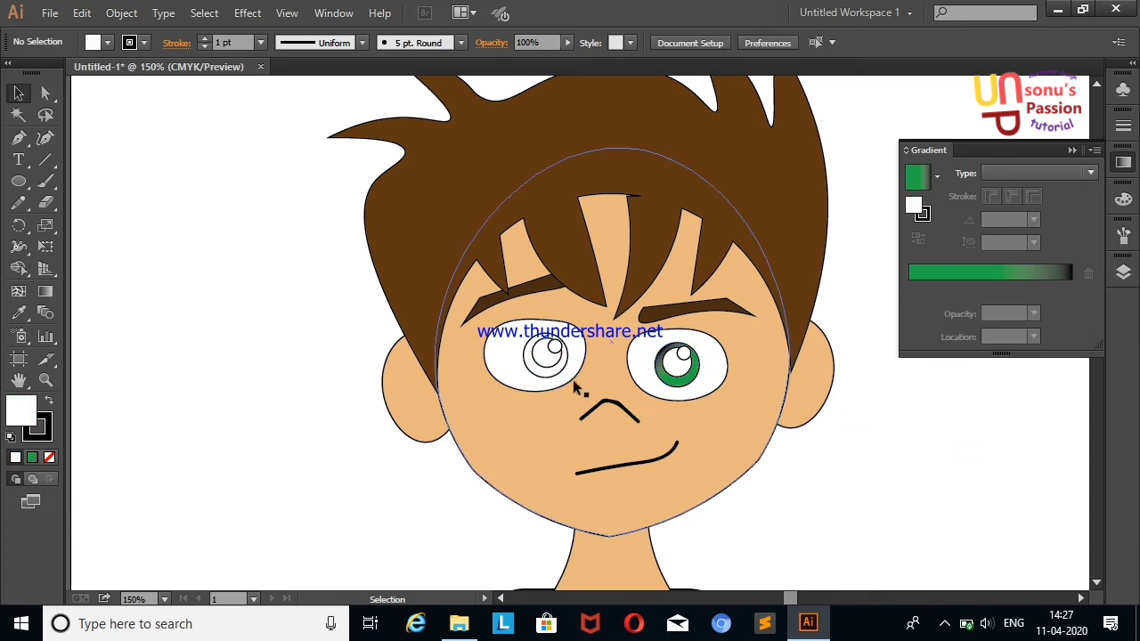
{"action": "left_click", "coordinate": [548, 361]}
{"action": "left_click", "coordinate": [18, 316]}
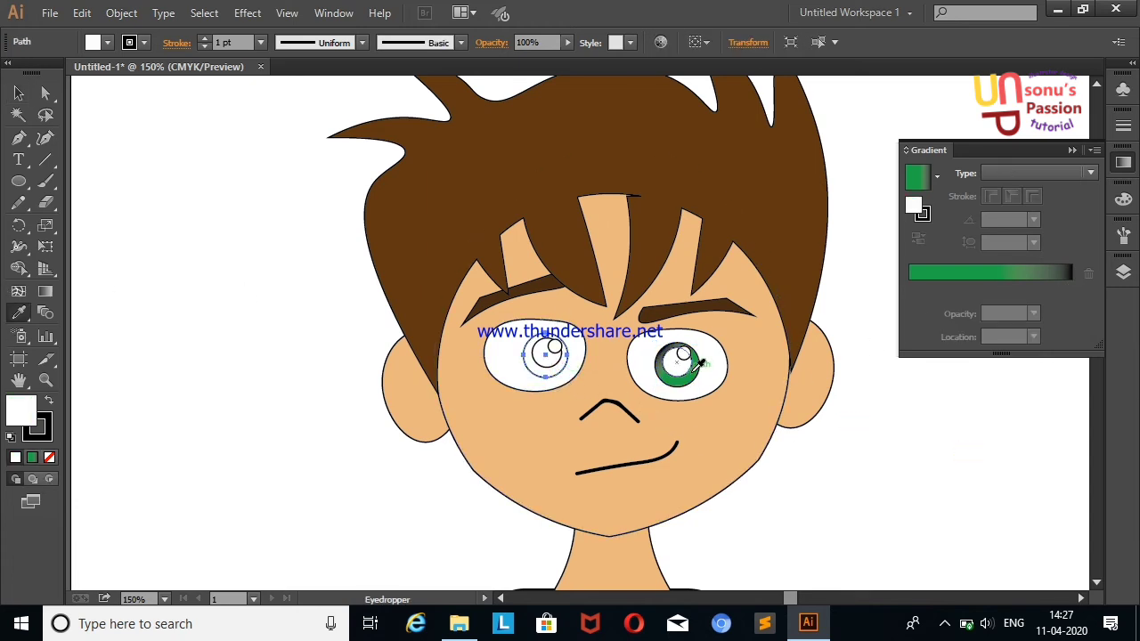
{"action": "left_click", "coordinate": [695, 366]}
{"action": "left_click", "coordinate": [17, 93]}
{"action": "left_click", "coordinate": [103, 203]}
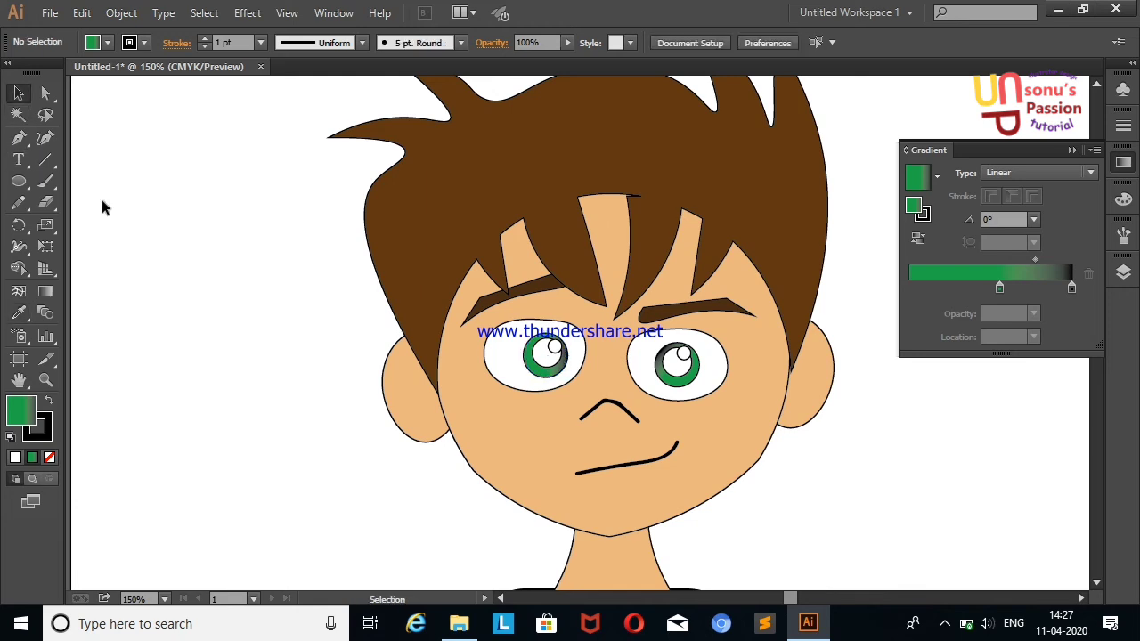
{"action": "left_click", "coordinate": [554, 376]}
{"action": "left_click", "coordinate": [1033, 219]}
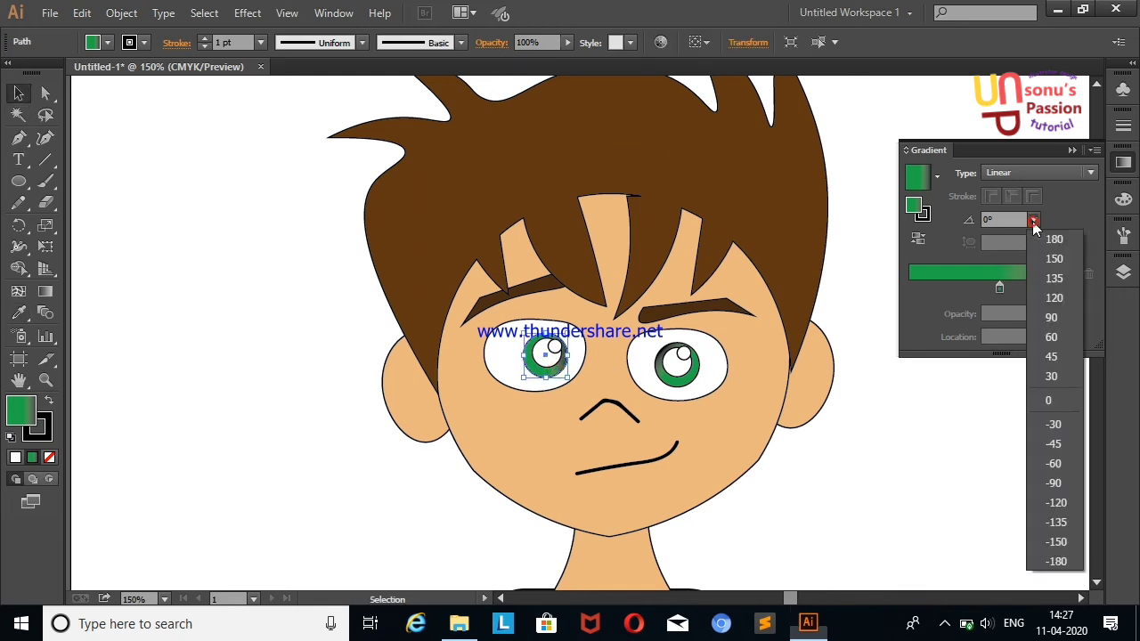
{"action": "left_click", "coordinate": [1042, 272]}
Fill both pupils with black.
{"action": "left_click", "coordinate": [936, 391]}
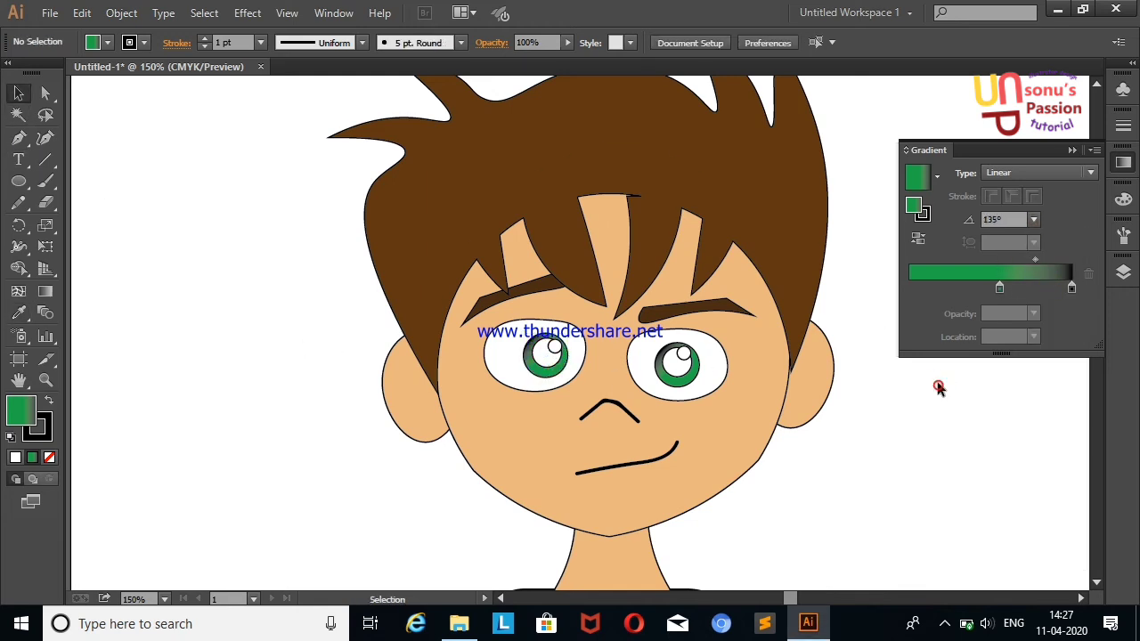
{"action": "left_click", "coordinate": [680, 356]}
{"action": "left_click", "coordinate": [553, 356], "text": "shift"}
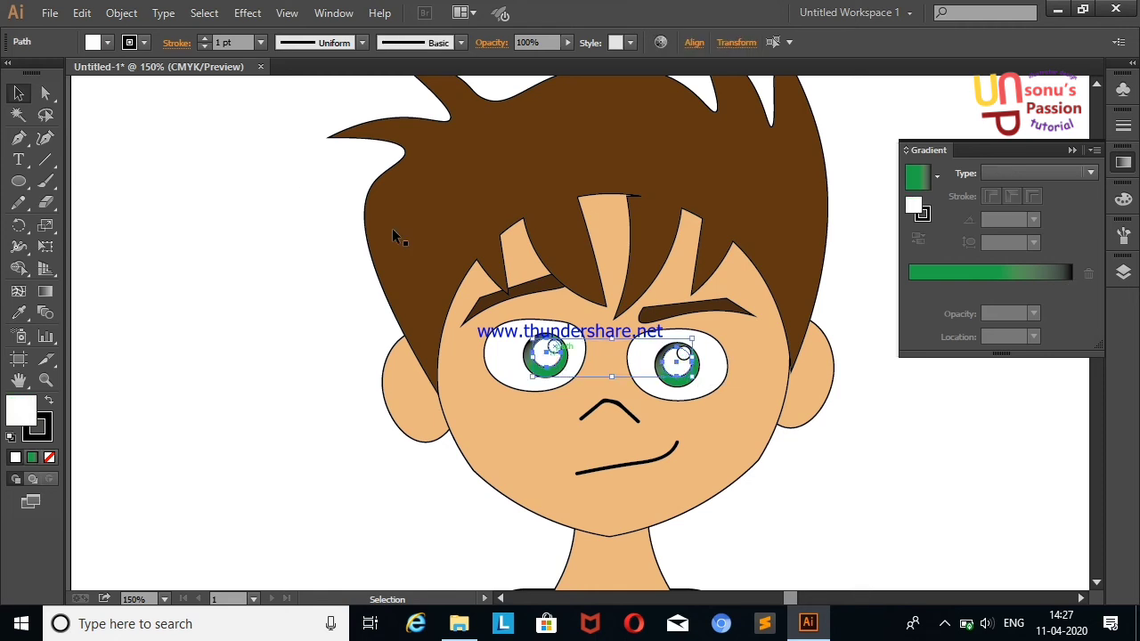
{"action": "left_click", "coordinate": [107, 42]}
{"action": "left_click", "coordinate": [169, 263]}
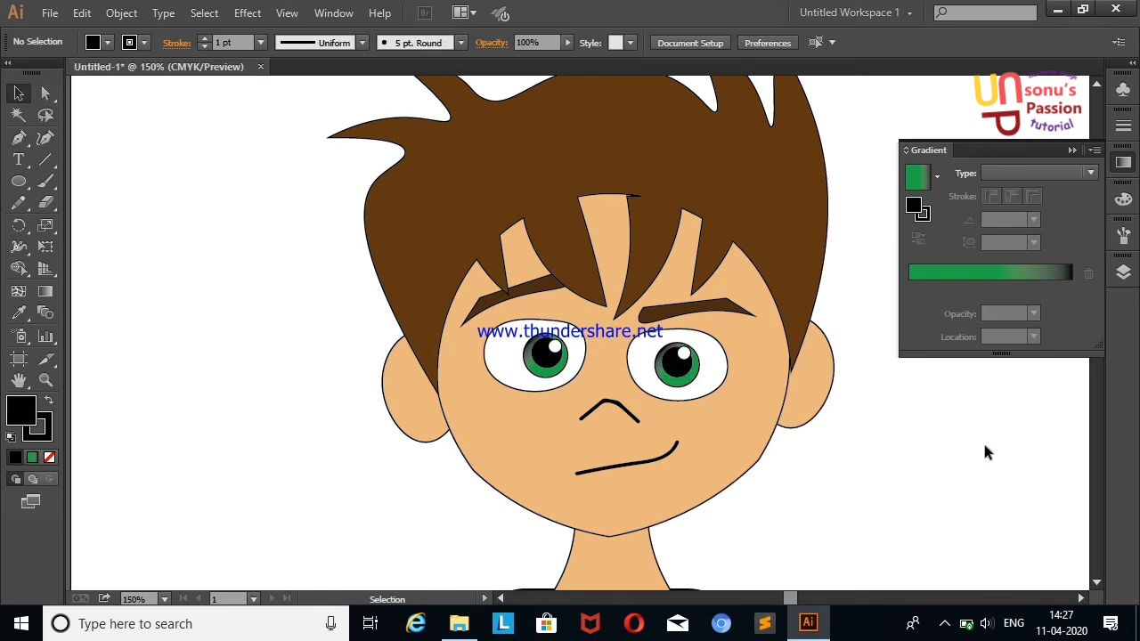
Shift the irises' middle gradient stop and deepen its green.
{"action": "left_click", "coordinate": [562, 366]}
{"action": "left_click", "coordinate": [664, 381], "text": "shift"}
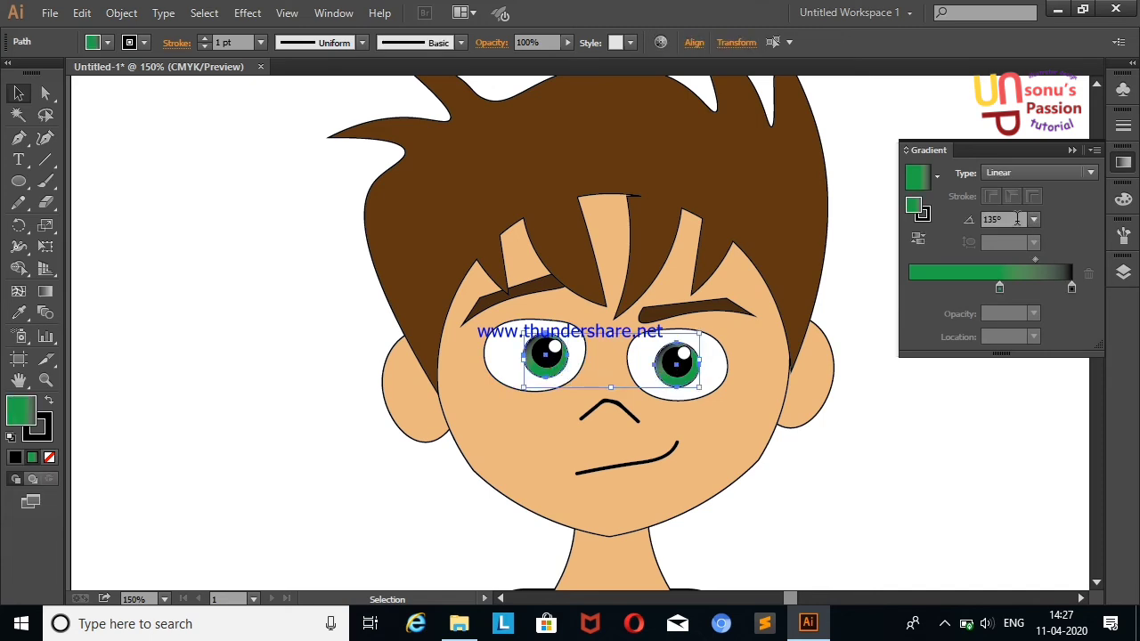
{"action": "mouse_move", "coordinate": [999, 287]}
{"action": "left_mouse_down"}
{"action": "mouse_move", "coordinate": [917, 289]}
{"action": "mouse_move", "coordinate": [995, 296]}
{"action": "left_mouse_up"}
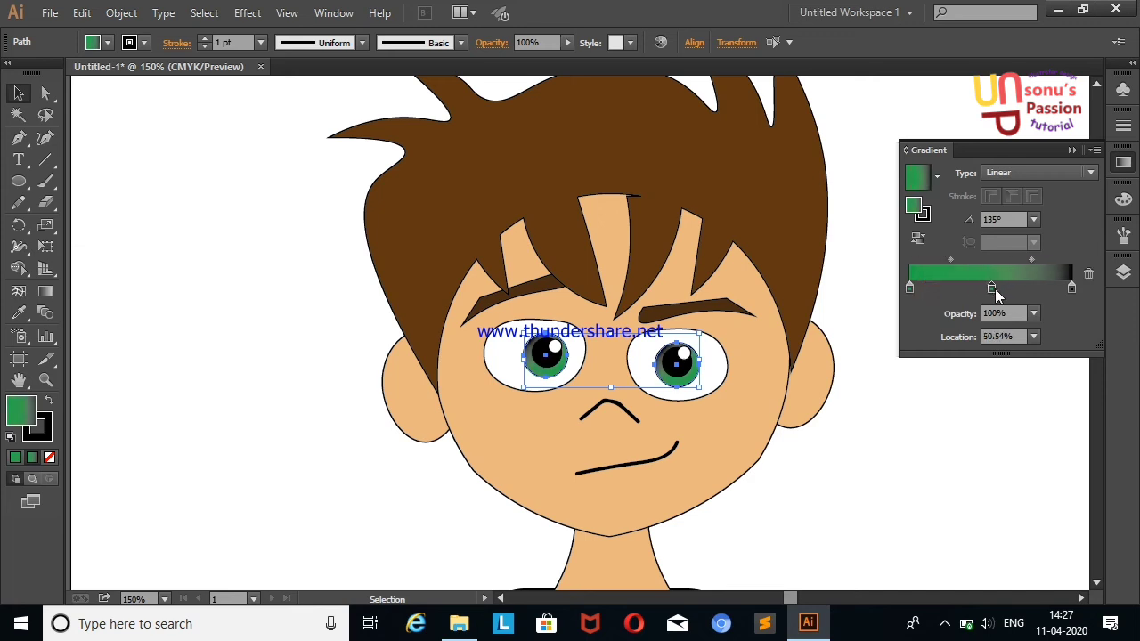
{"action": "double_click", "coordinate": [992, 289]}
{"action": "left_click", "coordinate": [957, 357]}
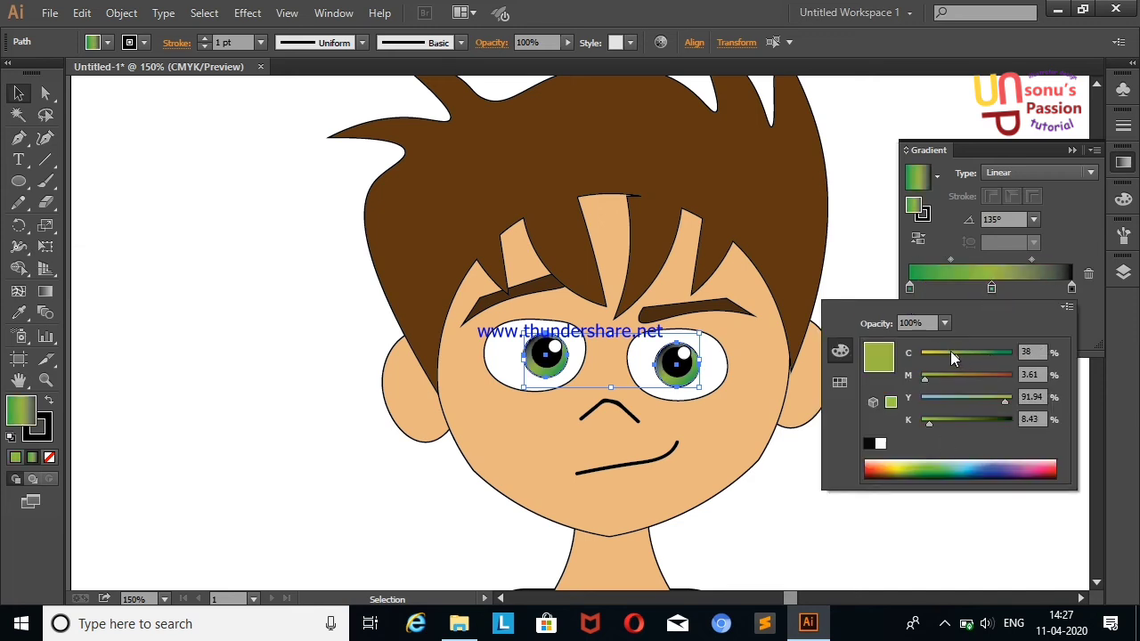
{"action": "left_click_drag", "start_coordinate": [977, 362], "coordinate": [1014, 356]}
{"action": "left_click", "coordinate": [864, 249]}
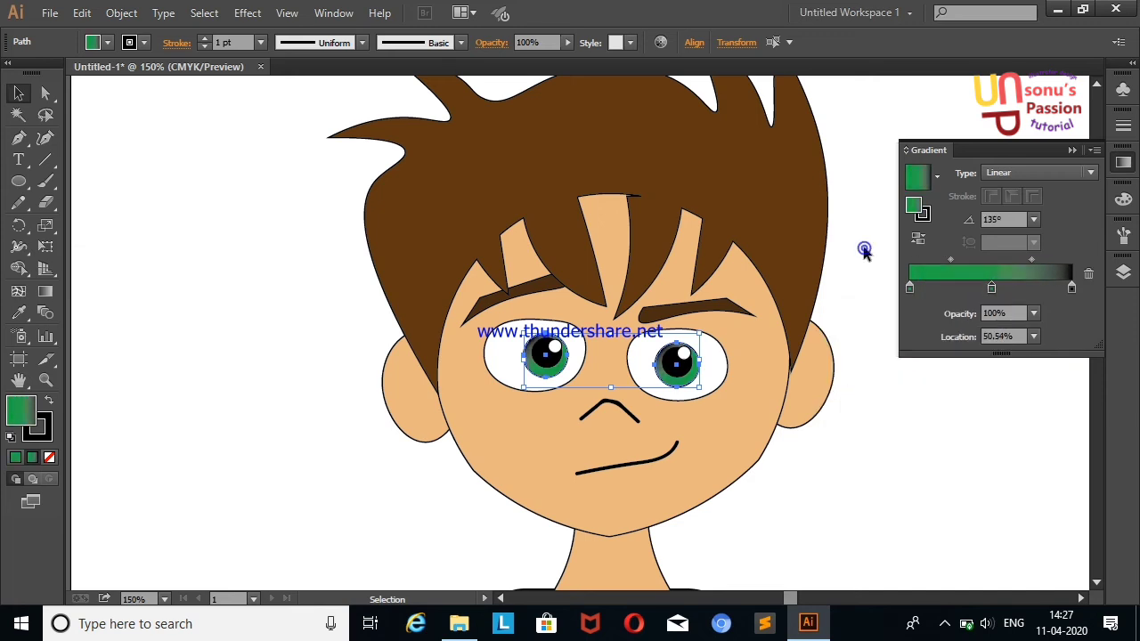
{"action": "left_click", "coordinate": [1073, 152]}
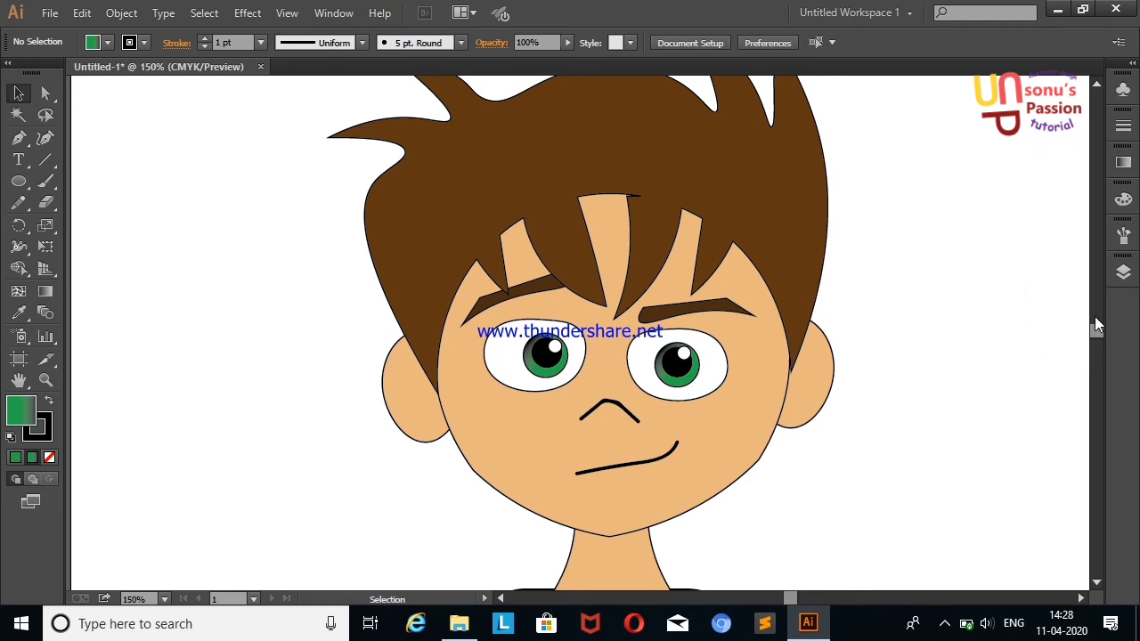
Draw a narrow ellipse beside the face and give it the skin colour.
{"action": "left_click_drag", "start_coordinate": [1095, 325], "coordinate": [1096, 337]}
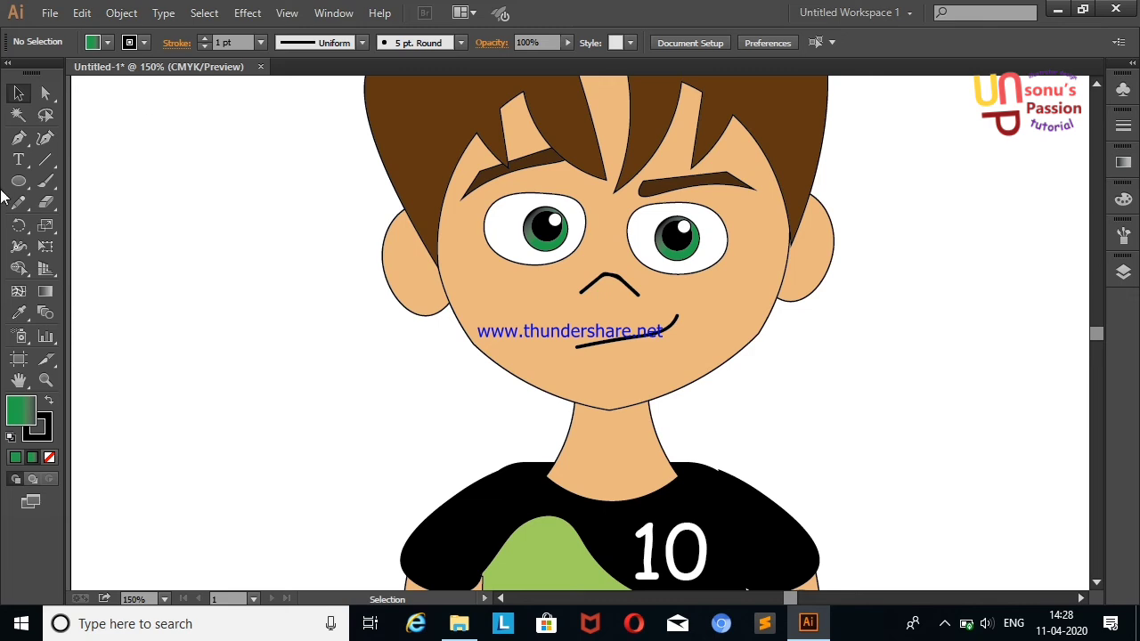
{"action": "left_click", "coordinate": [45, 181]}
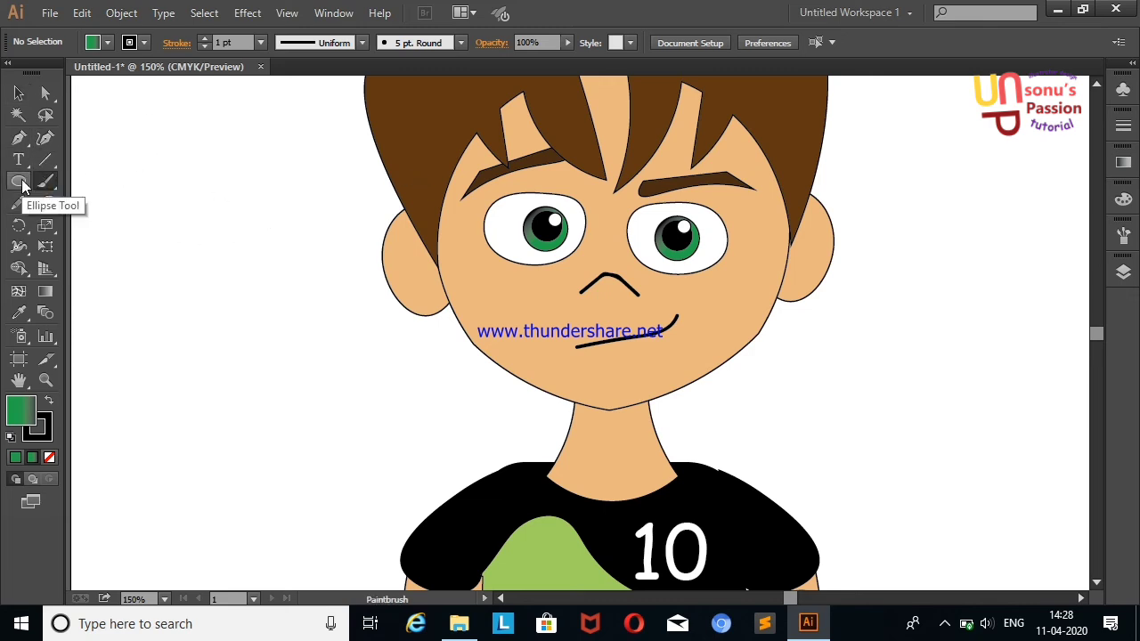
{"action": "left_click", "coordinate": [22, 182]}
{"action": "left_click_drag", "start_coordinate": [185, 169], "coordinate": [199, 247]}
{"action": "left_click", "coordinate": [19, 93]}
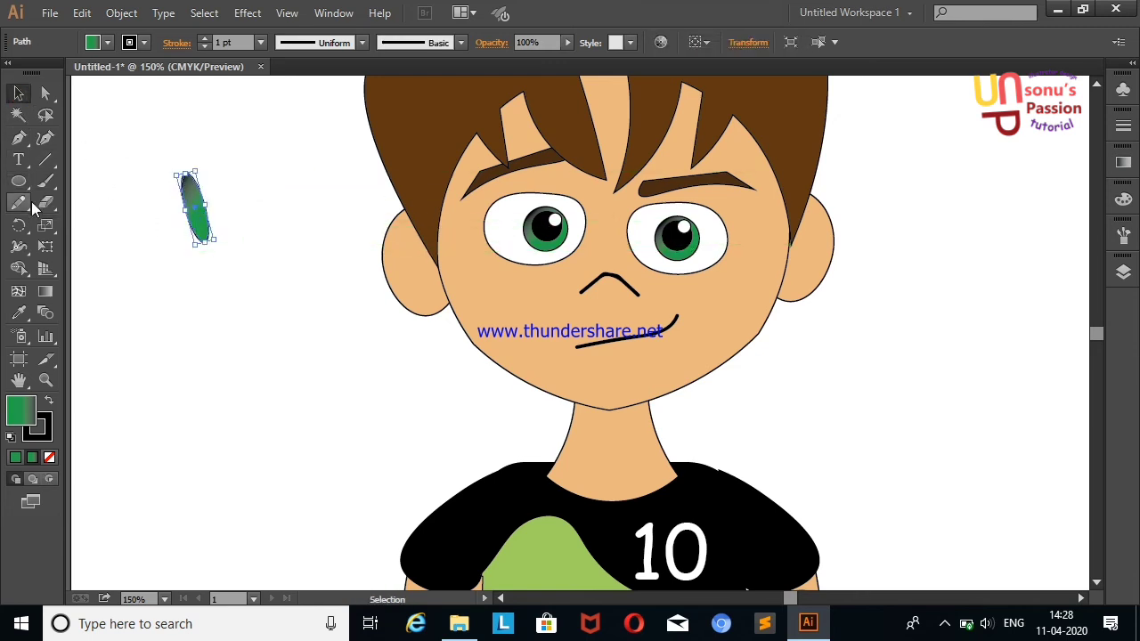
{"action": "left_click", "coordinate": [19, 312]}
{"action": "left_click", "coordinate": [391, 258]}
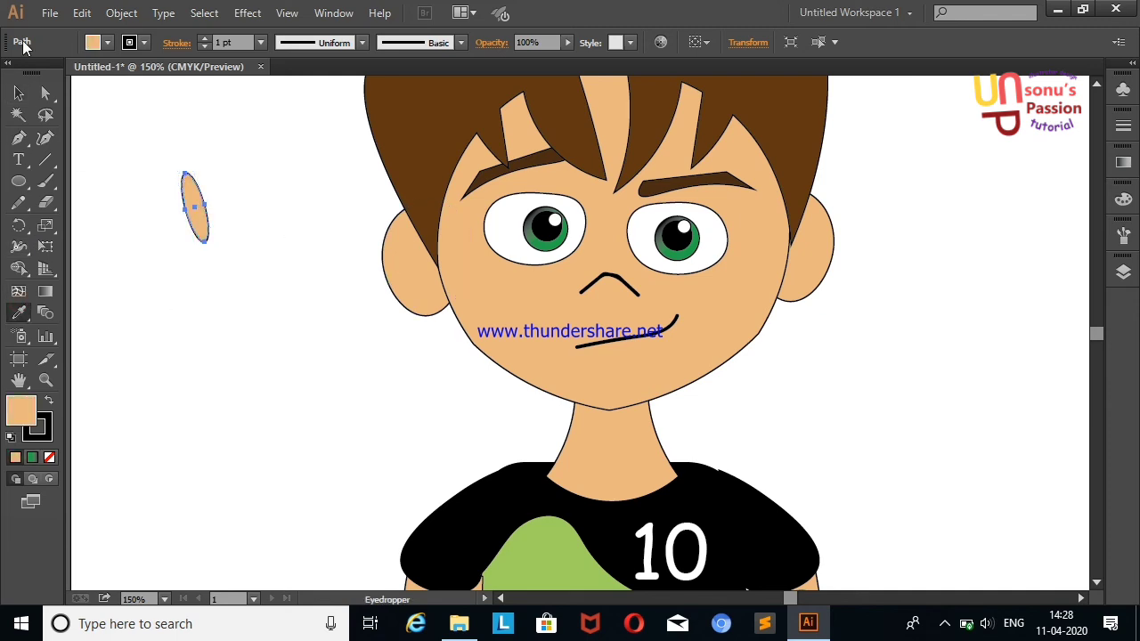
Set the ellipse's fill to orange EFA562 with no stroke.
{"action": "double_click", "coordinate": [30, 405]}
{"action": "left_click_drag", "start_coordinate": [452, 208], "coordinate": [470, 203]}
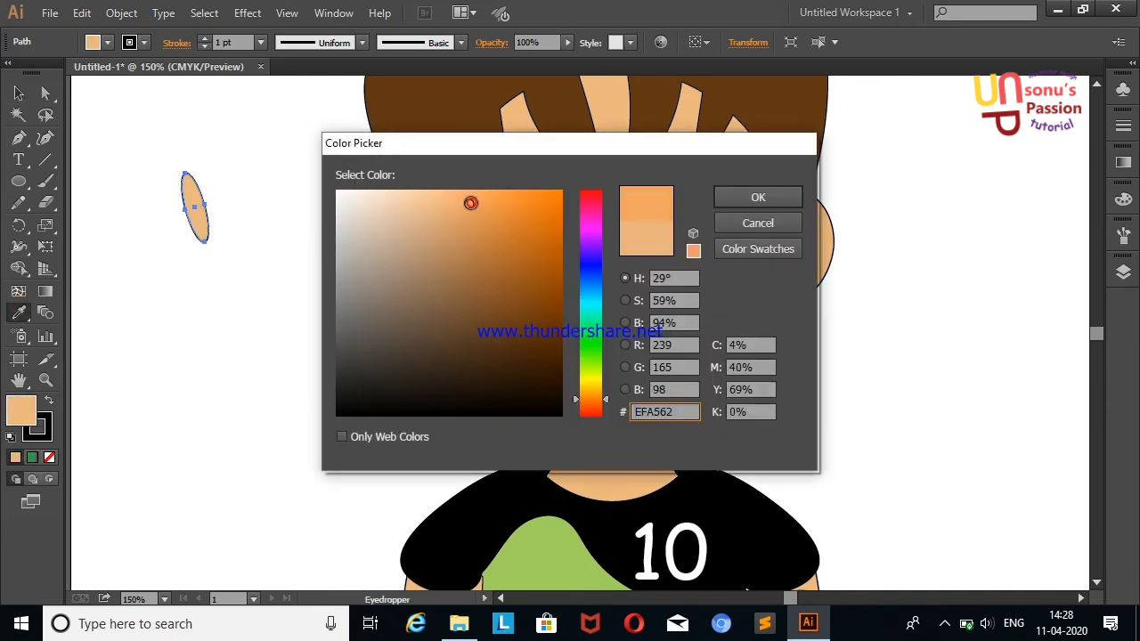
{"action": "left_click", "coordinate": [712, 203]}
{"action": "left_click", "coordinate": [18, 93]}
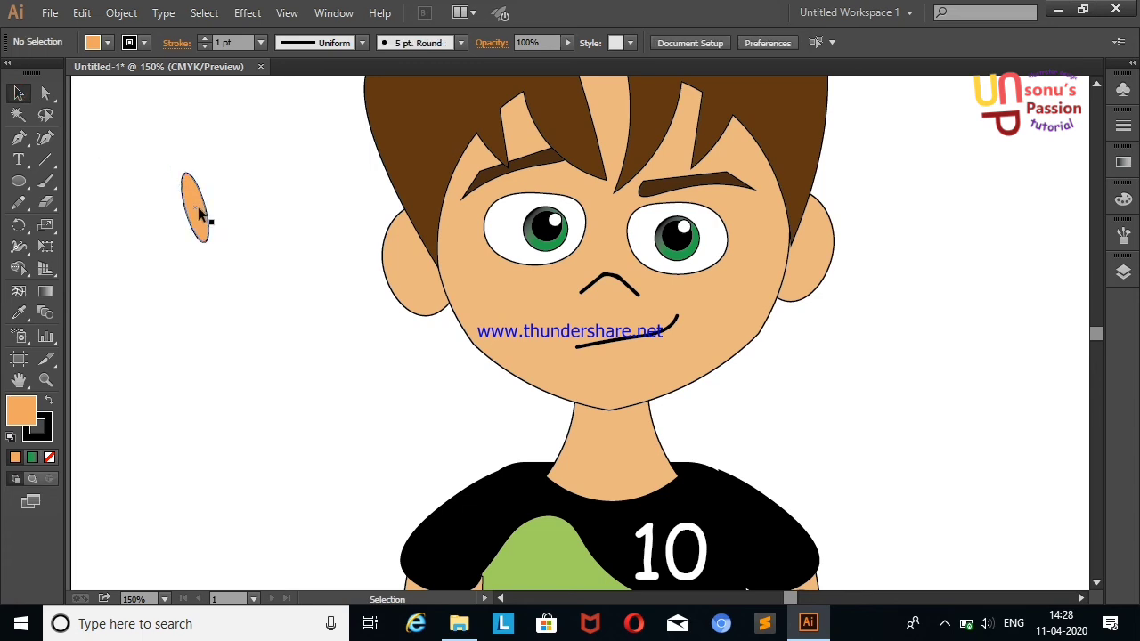
{"action": "left_click", "coordinate": [201, 214]}
{"action": "left_click", "coordinate": [146, 43]}
{"action": "left_click", "coordinate": [12, 75]}
{"action": "left_click", "coordinate": [152, 369]}
Move the orange ellipse into the left ear.
{"action": "left_click", "coordinate": [193, 182]}
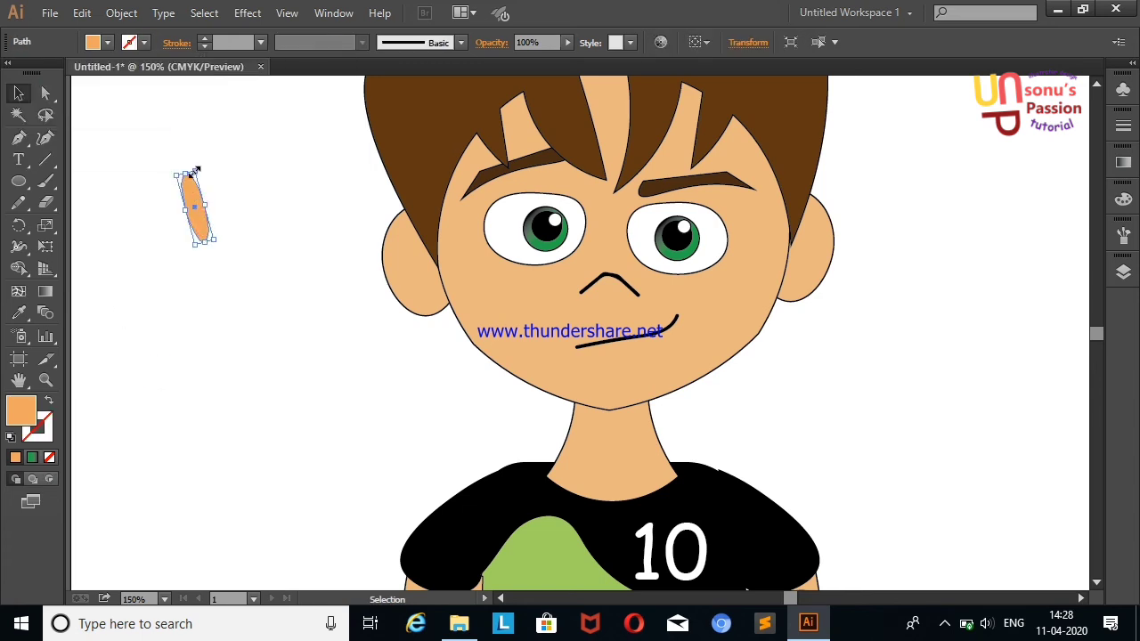
{"action": "left_click_drag", "start_coordinate": [195, 223], "coordinate": [411, 286]}
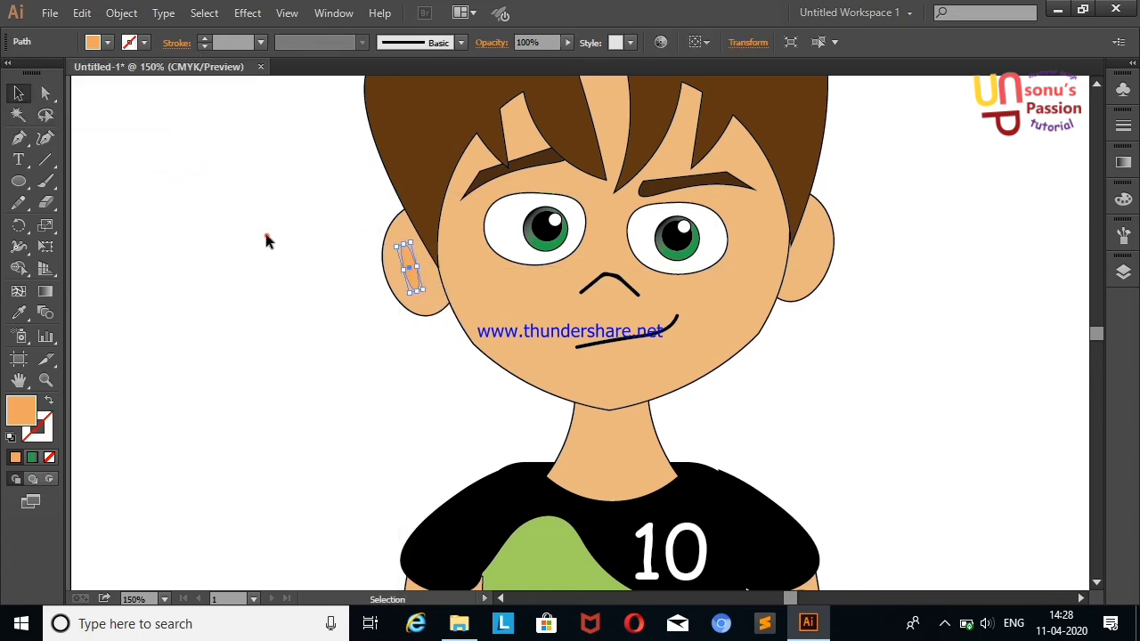
{"action": "left_click", "coordinate": [267, 241]}
{"action": "left_click", "coordinate": [412, 283]}
Make a vertically reflected copy and move it into the right ear.
{"action": "right_click", "coordinate": [412, 281]}
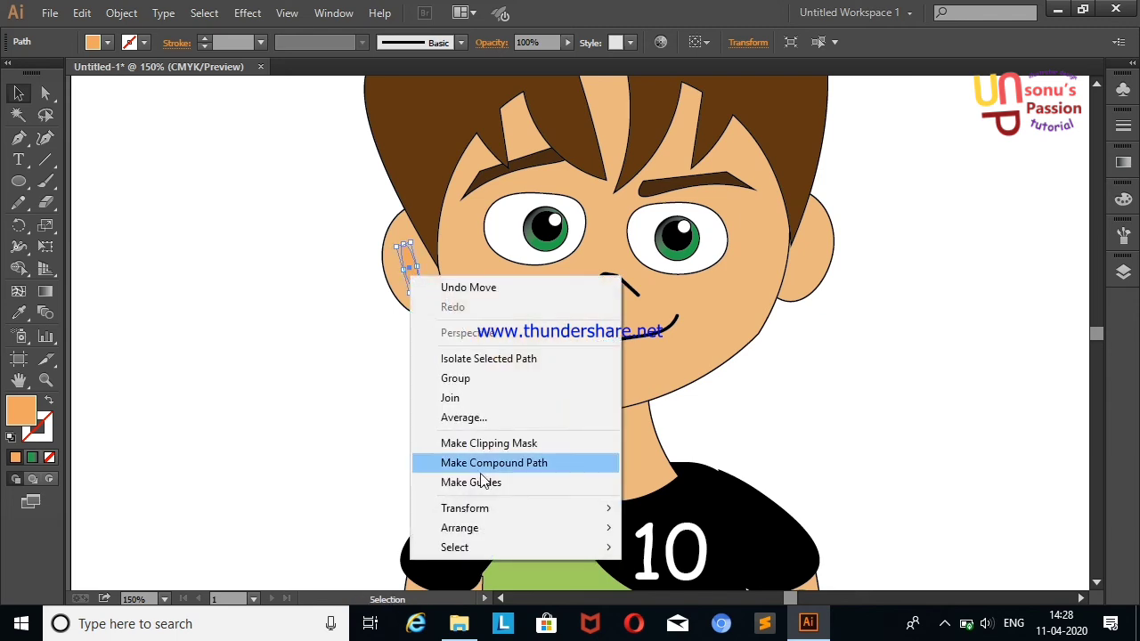
{"action": "left_click", "coordinate": [649, 417]}
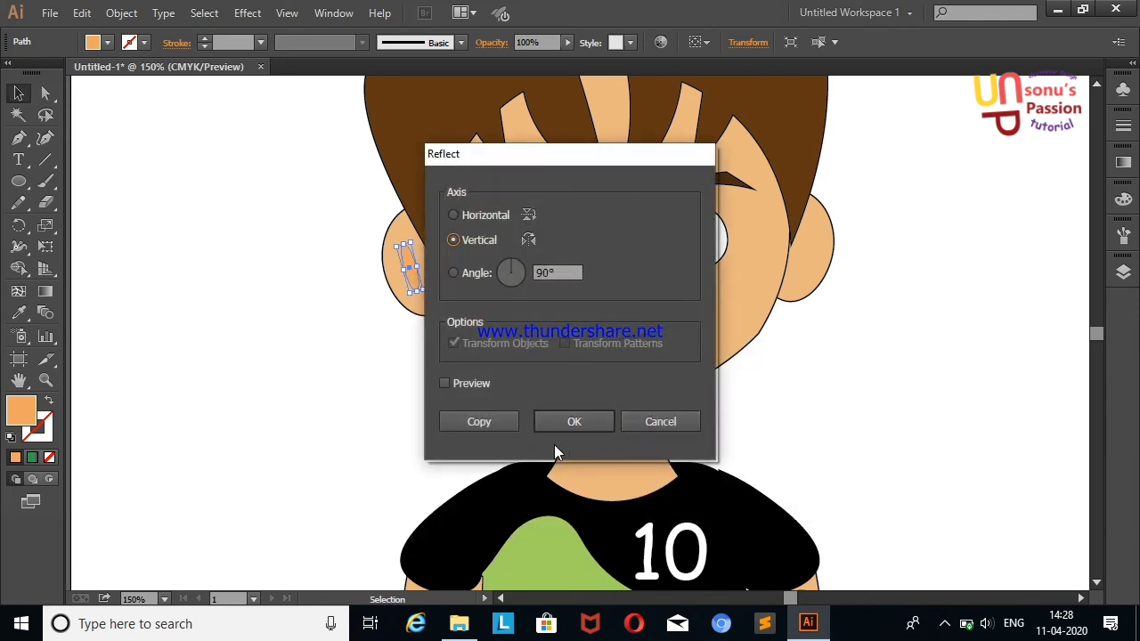
{"action": "left_click", "coordinate": [452, 419]}
{"action": "left_click_drag", "start_coordinate": [413, 283], "coordinate": [799, 268]}
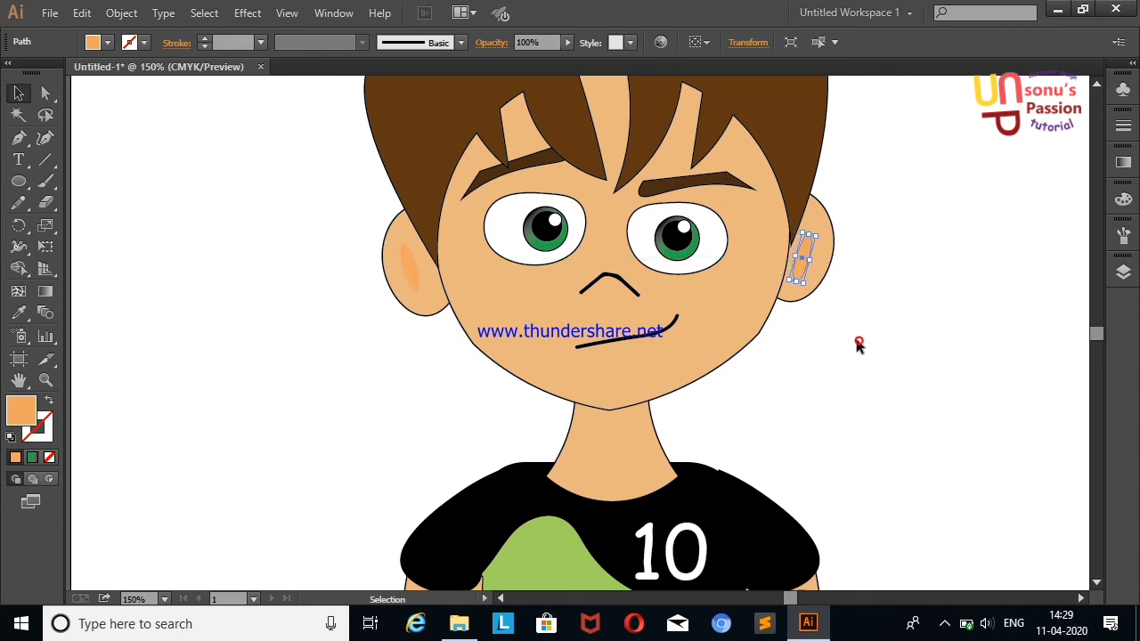
{"action": "left_click", "coordinate": [909, 385]}
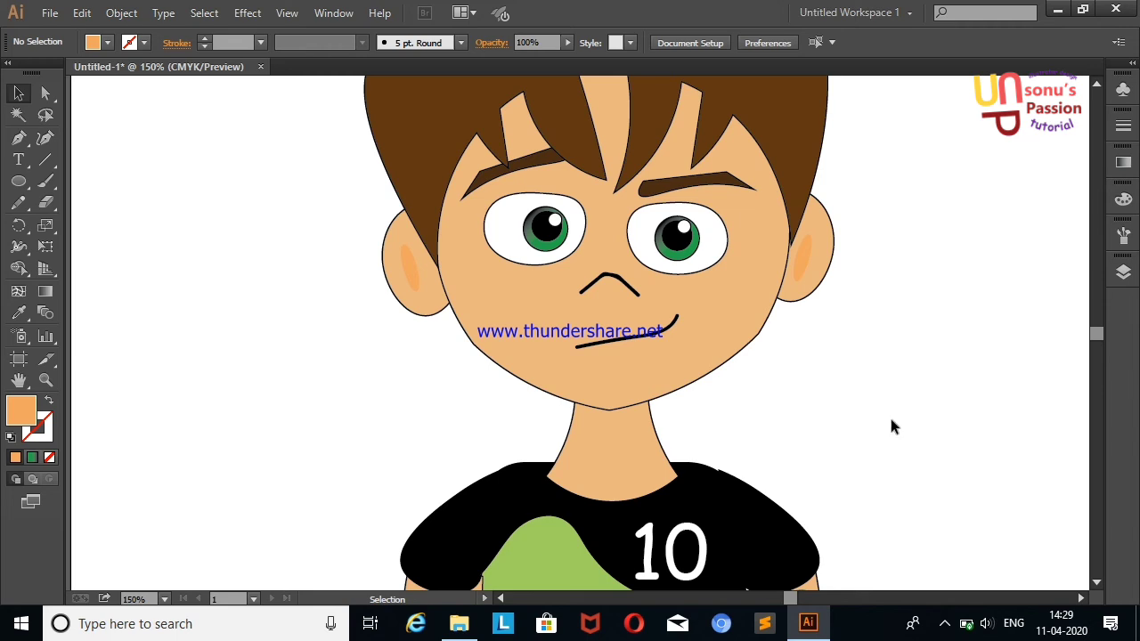
{"action": "right_click", "coordinate": [945, 623]}
Nudge the left eye white and iris down, and lower the left eyebrow about 18 px.
{"action": "left_click", "coordinate": [944, 623]}
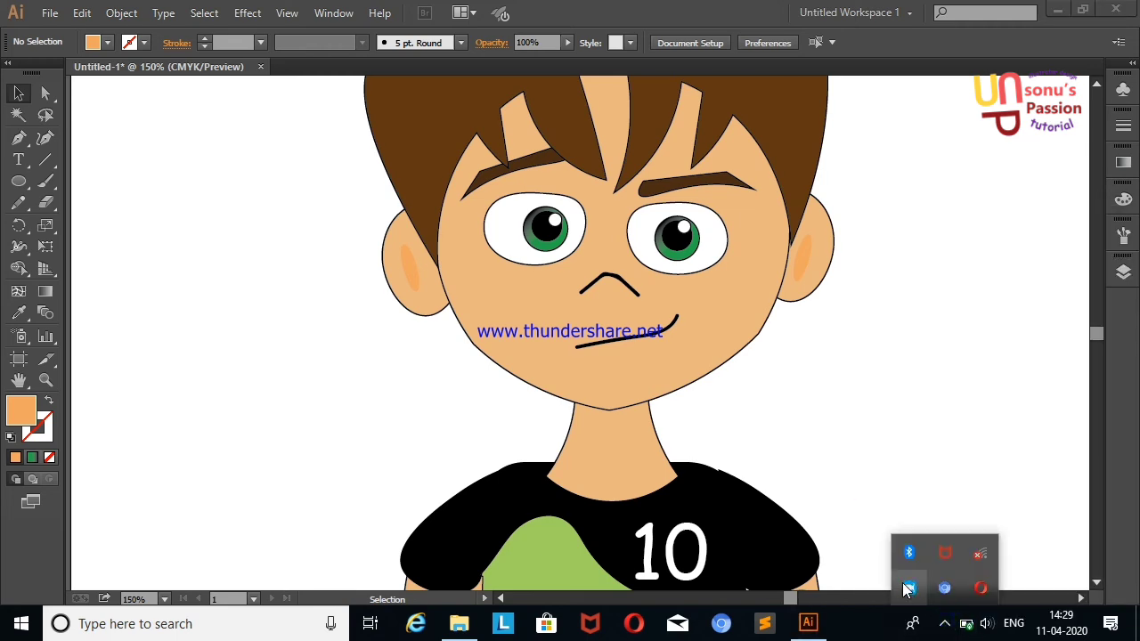
{"action": "right_click", "coordinate": [906, 590]}
{"action": "left_click", "coordinate": [916, 528]}
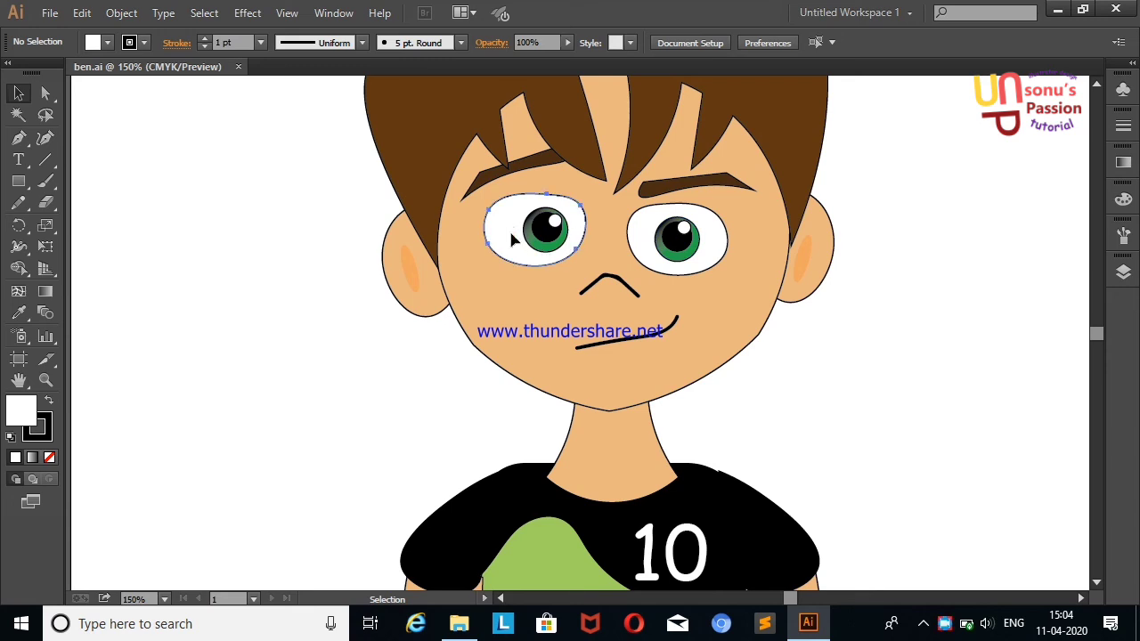
{"action": "left_click_drag", "start_coordinate": [512, 239], "coordinate": [509, 241]}
{"action": "left_click", "coordinate": [942, 253]}
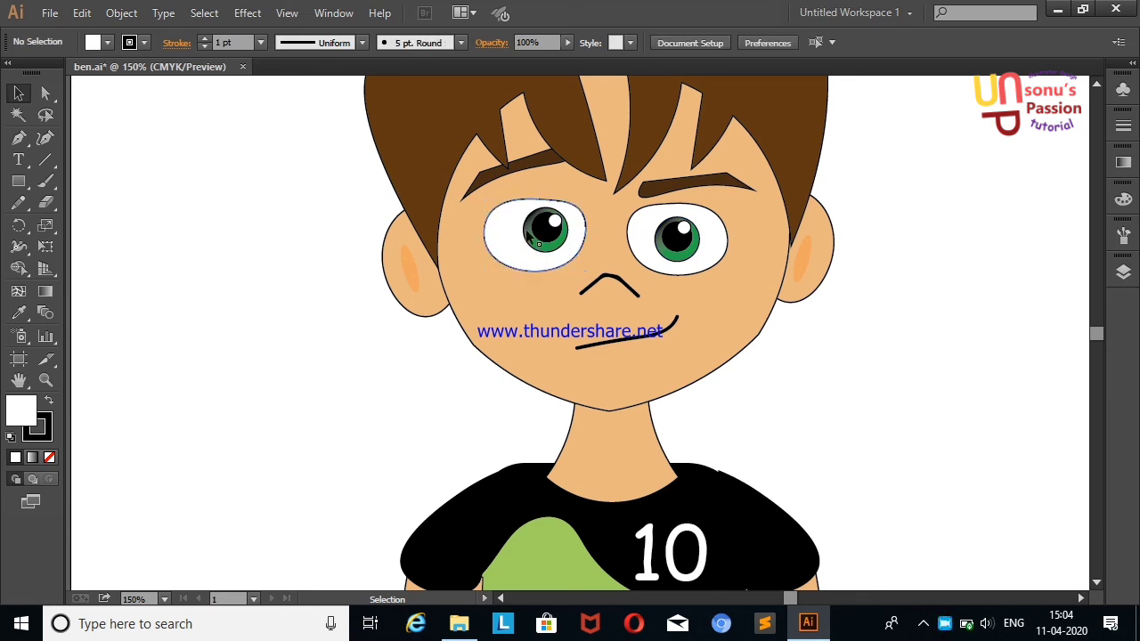
{"action": "left_click", "coordinate": [554, 237]}
{"action": "left_click_drag", "start_coordinate": [556, 234], "coordinate": [545, 241]}
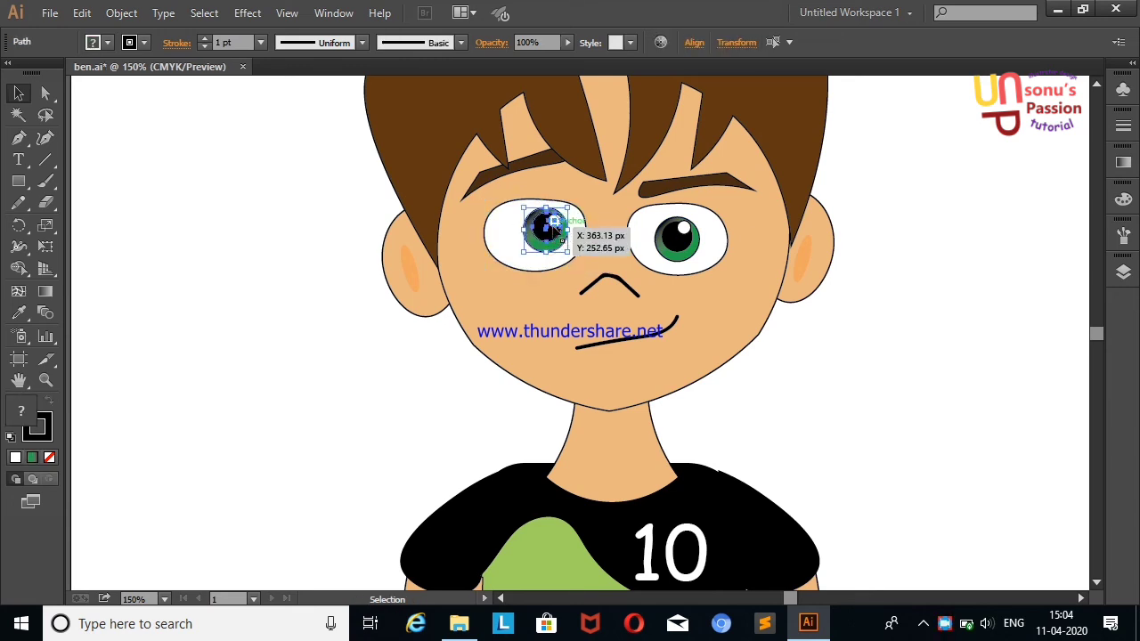
{"action": "left_click", "coordinate": [979, 345]}
{"action": "left_click_drag", "start_coordinate": [532, 161], "coordinate": [529, 185]}
{"action": "left_click", "coordinate": [912, 244]}
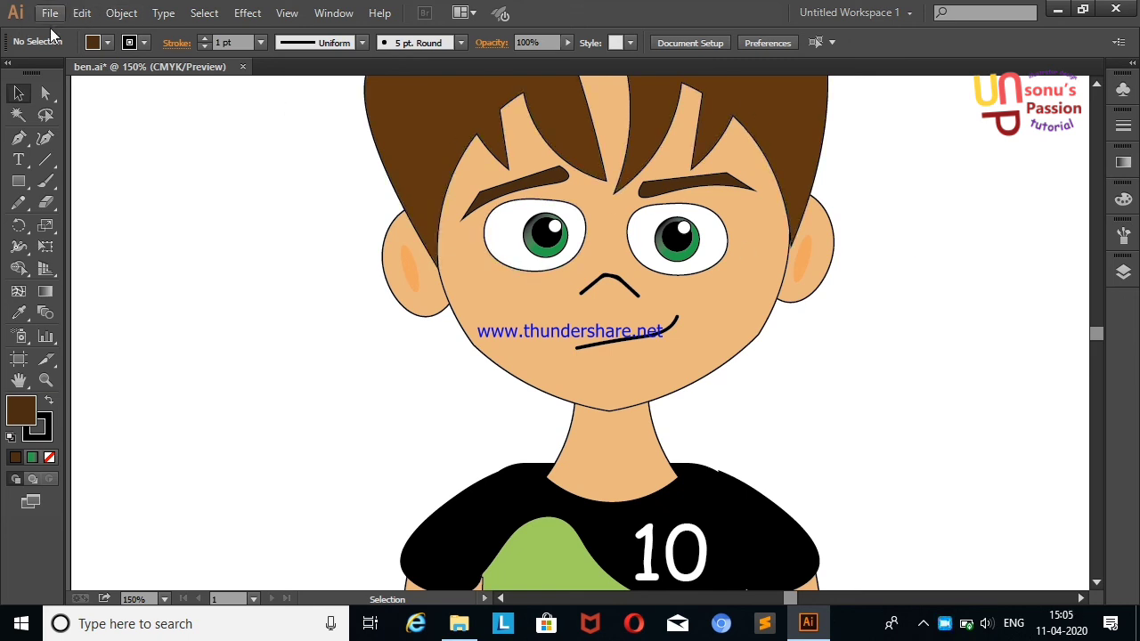
Copy the neck, erase two horizontal cuts, and delete the top and bottom pieces.
{"action": "left_click_drag", "start_coordinate": [611, 445], "coordinate": [229, 384]}
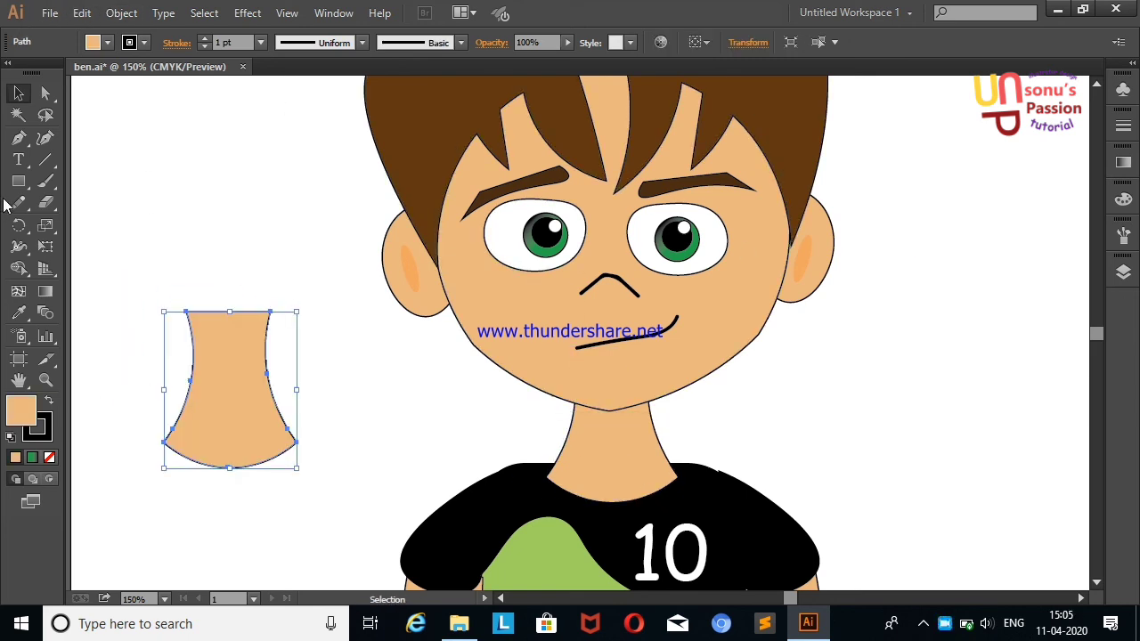
{"action": "left_click", "coordinate": [45, 202]}
{"action": "left_click_drag", "start_coordinate": [177, 335], "coordinate": [284, 335]}
{"action": "left_click_drag", "start_coordinate": [130, 383], "coordinate": [303, 383]}
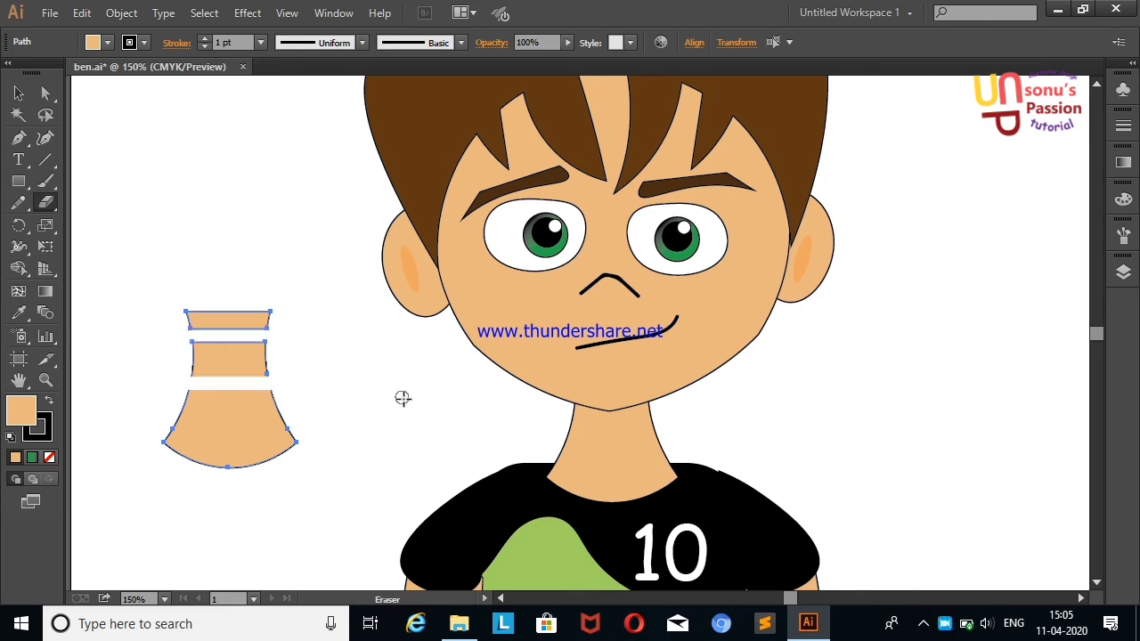
{"action": "left_click", "coordinate": [18, 92]}
{"action": "left_click", "coordinate": [211, 316]}
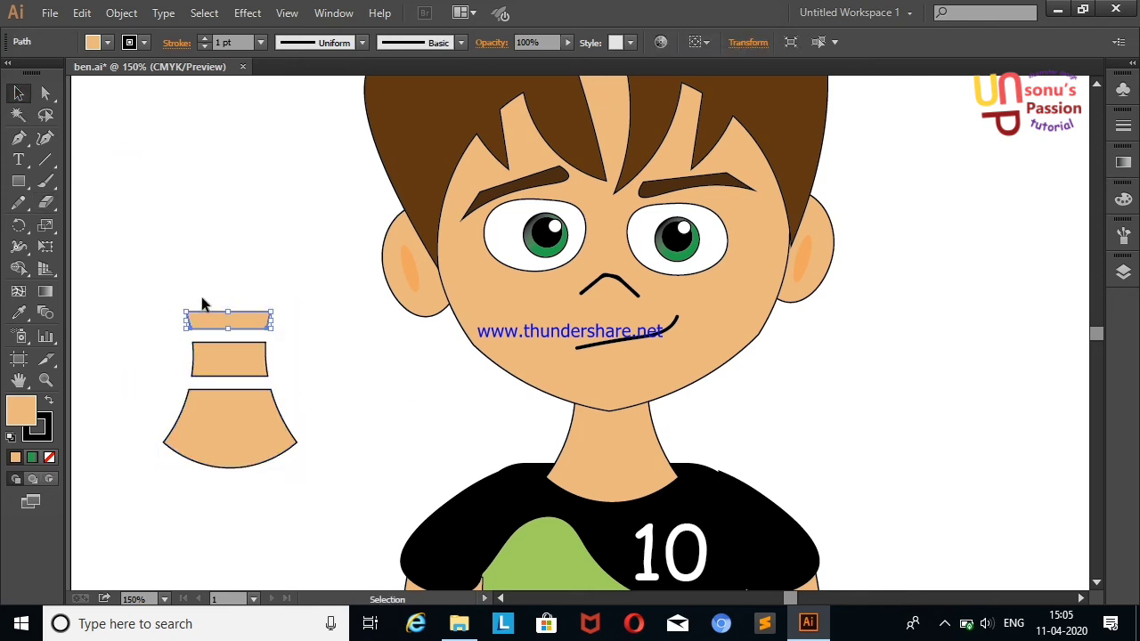
{"action": "key", "text": "Delete"}
{"action": "left_click", "coordinate": [272, 414]}
{"action": "key", "text": "Delete"}
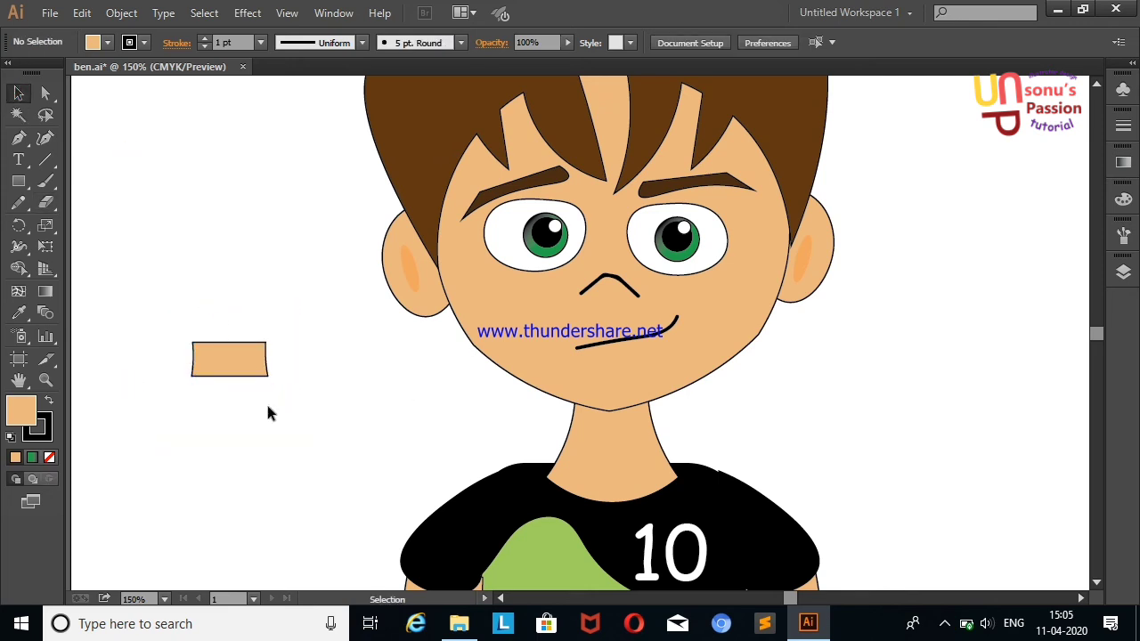
Move the remaining strip under the chin and remove its stroke.
{"action": "mouse_move", "coordinate": [235, 373]}
{"action": "left_mouse_down"}
{"action": "mouse_move", "coordinate": [618, 429]}
{"action": "mouse_move", "coordinate": [619, 419]}
{"action": "left_mouse_up"}
{"action": "left_click", "coordinate": [759, 398]}
{"action": "left_click", "coordinate": [620, 423]}
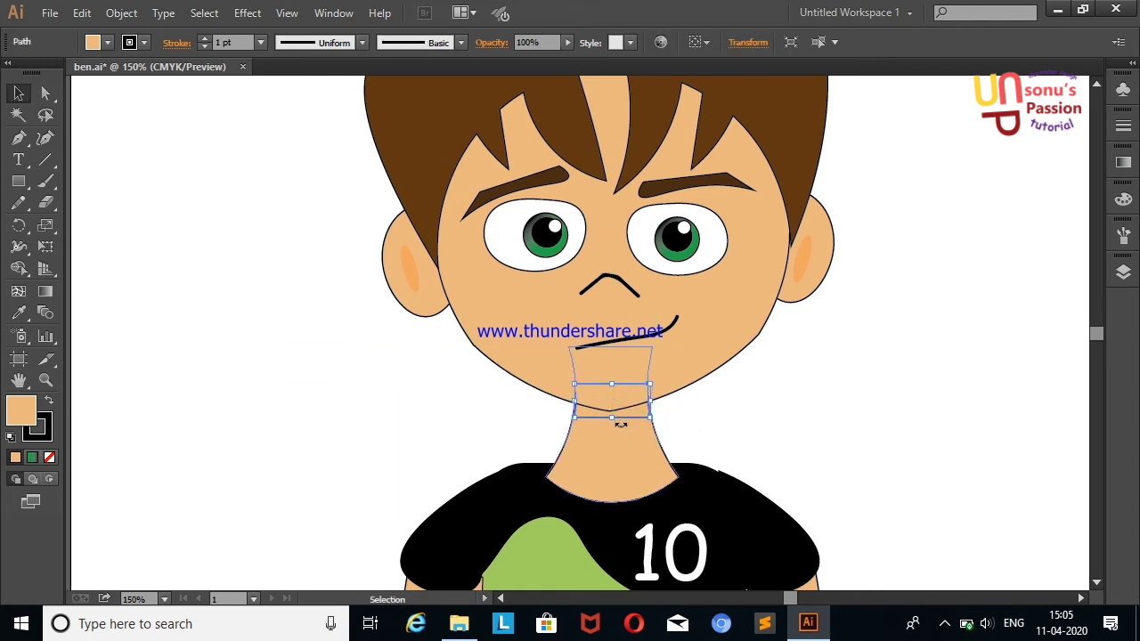
{"action": "left_click", "coordinate": [143, 42]}
{"action": "left_click", "coordinate": [10, 71]}
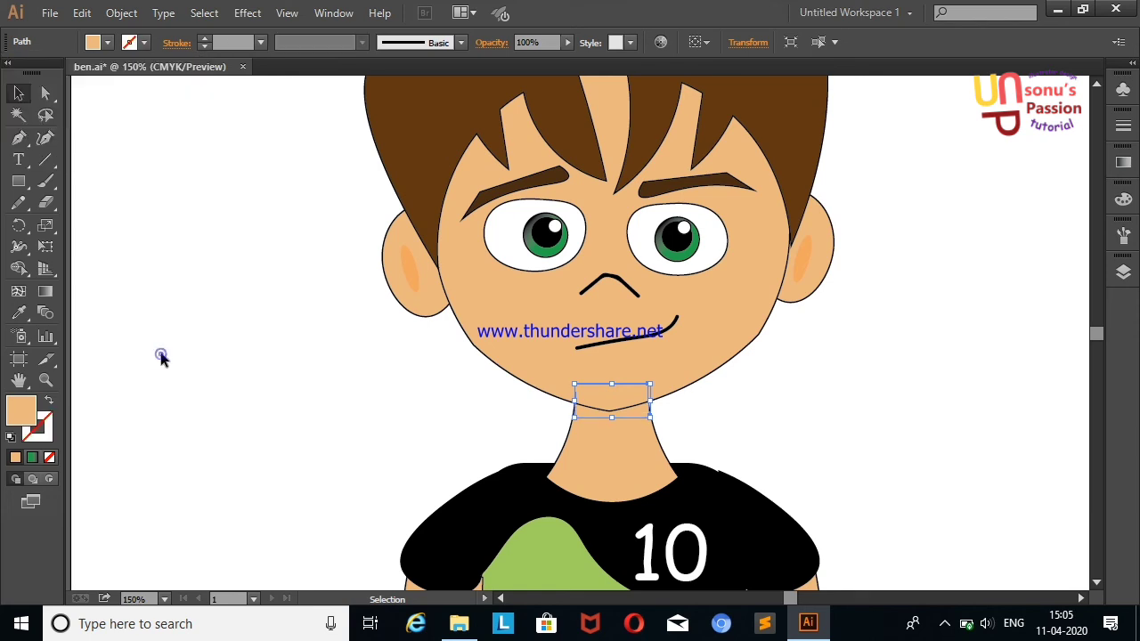
Give the neck strip a darker orange fill from the Color Picker.
{"action": "left_click", "coordinate": [107, 41]}
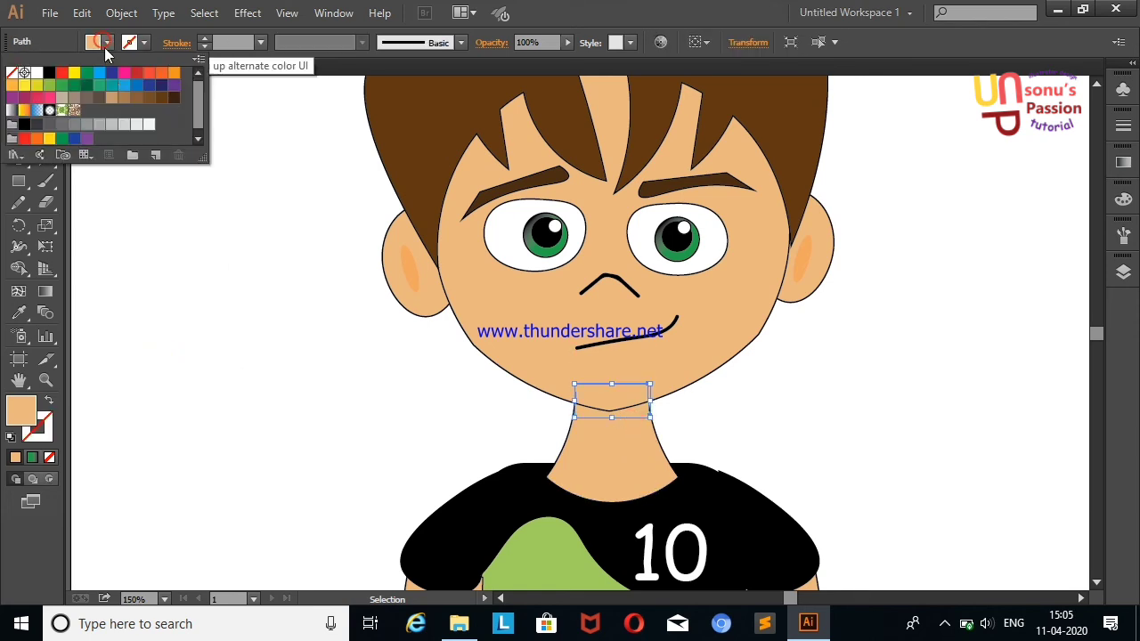
{"action": "left_click", "coordinate": [21, 411]}
{"action": "double_click", "coordinate": [22, 411]}
{"action": "left_click", "coordinate": [452, 199]}
{"action": "left_click", "coordinate": [757, 197]}
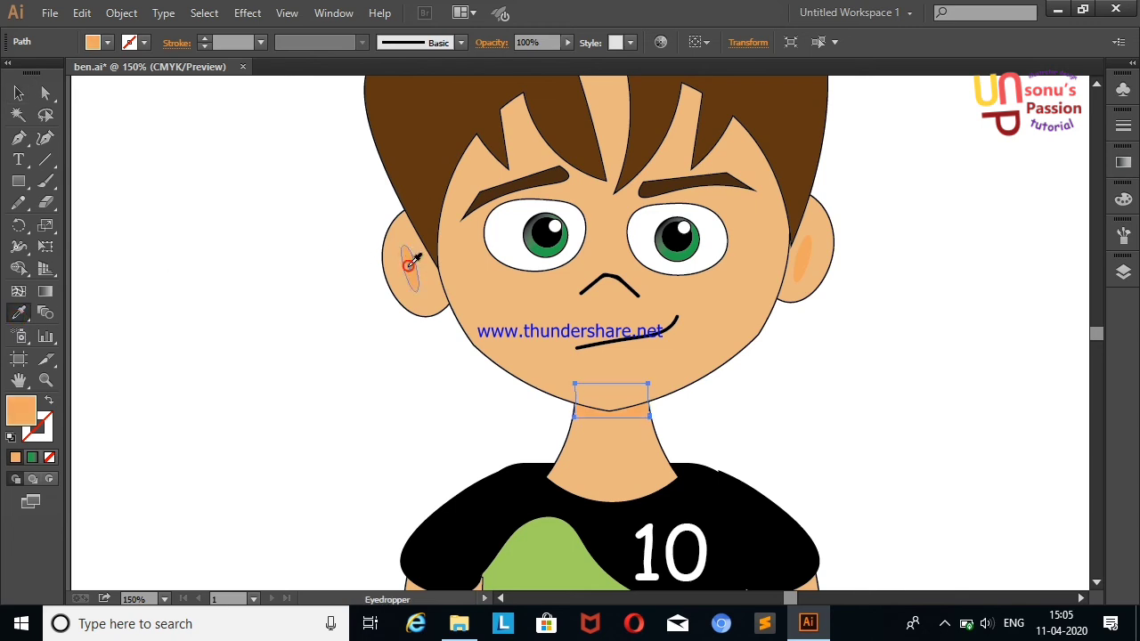
{"action": "left_click", "coordinate": [17, 96]}
{"action": "left_click", "coordinate": [188, 259]}
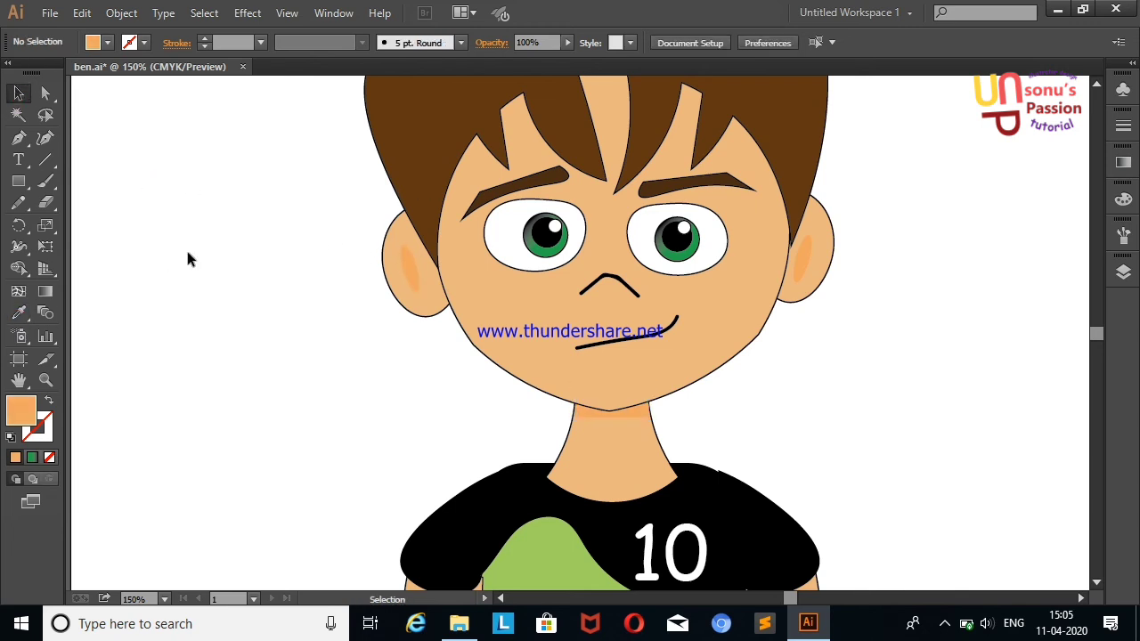
{"action": "left_click", "coordinate": [634, 409]}
{"action": "left_click", "coordinate": [45, 137]}
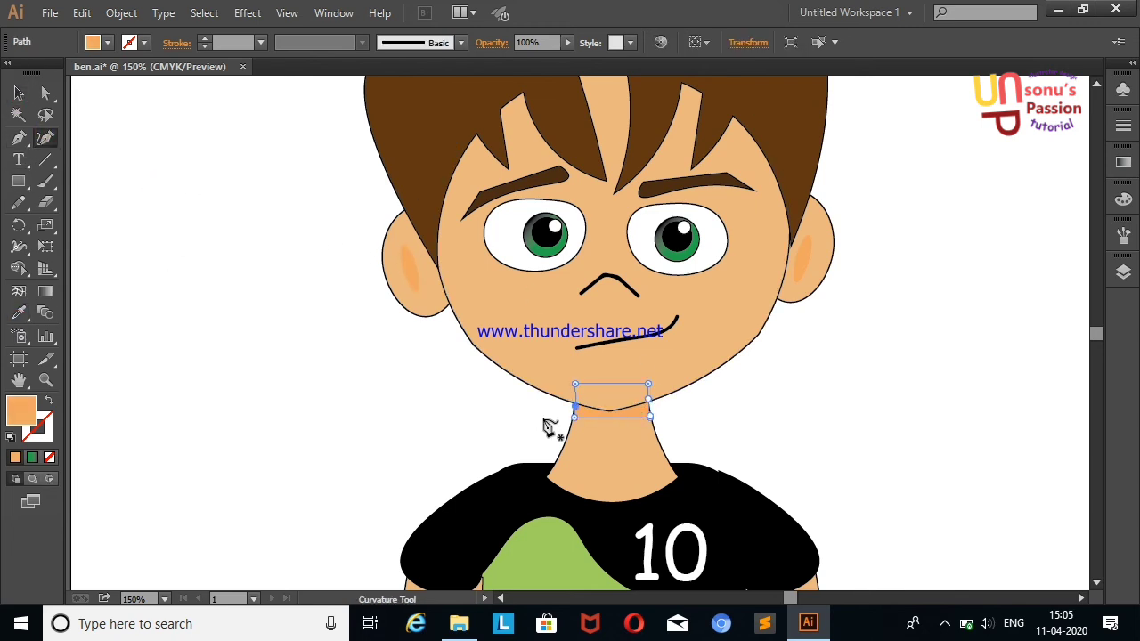
{"action": "left_click", "coordinate": [18, 93]}
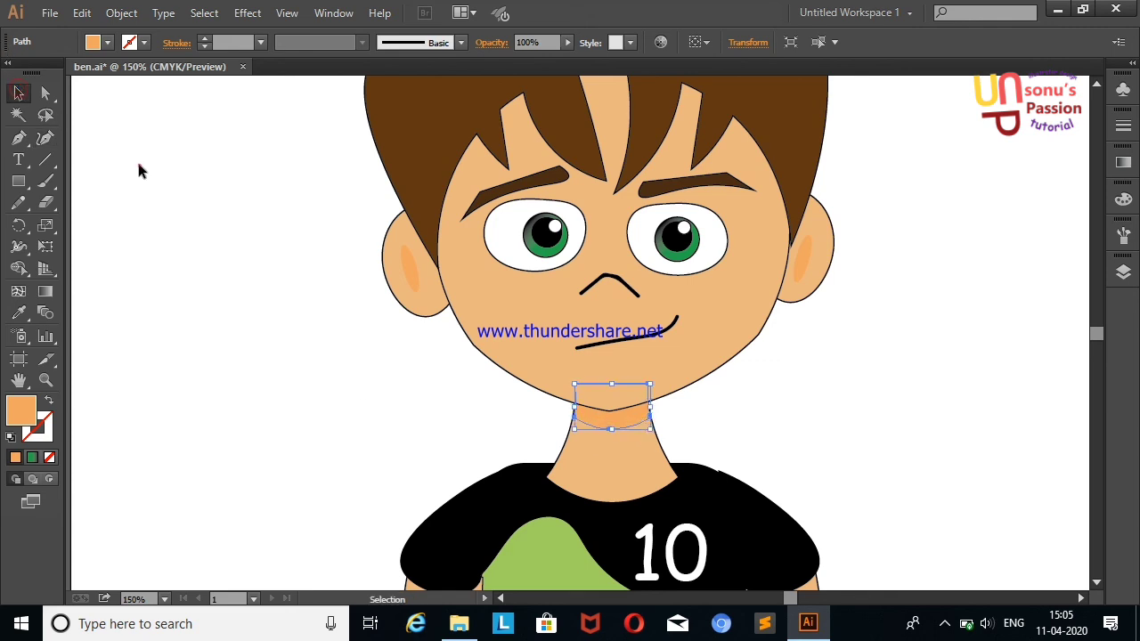
{"action": "left_click", "coordinate": [140, 170]}
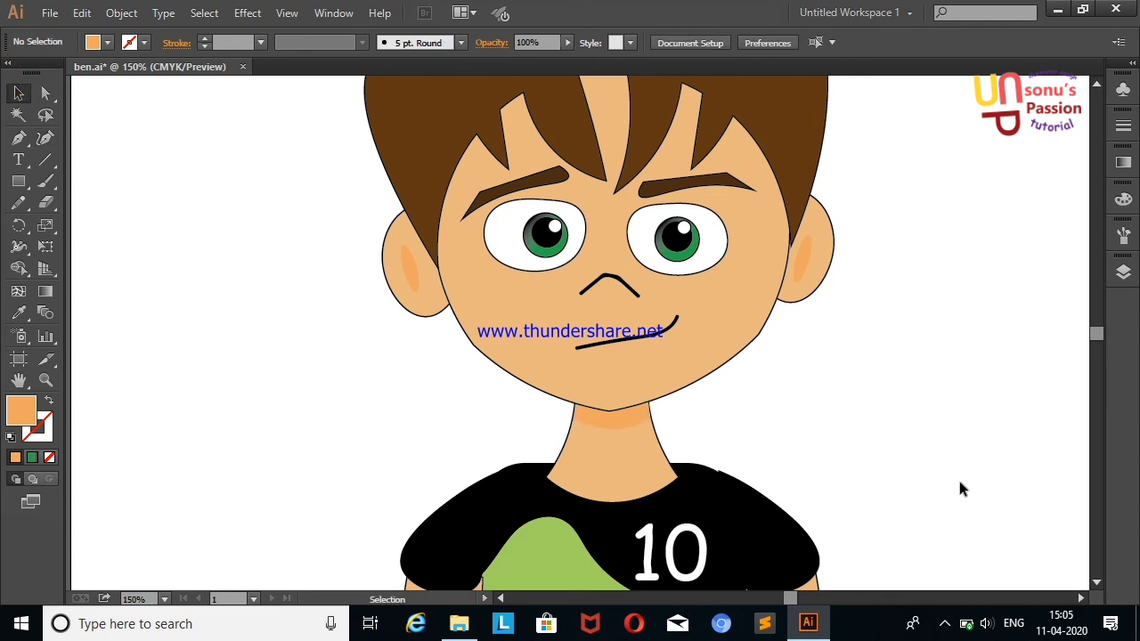
Draw a closed eight-point blob on the left canvas with the Curvature tool.
{"action": "left_click", "coordinate": [46, 137]}
{"action": "left_click", "coordinate": [122, 295]}
{"action": "left_click", "coordinate": [198, 277]}
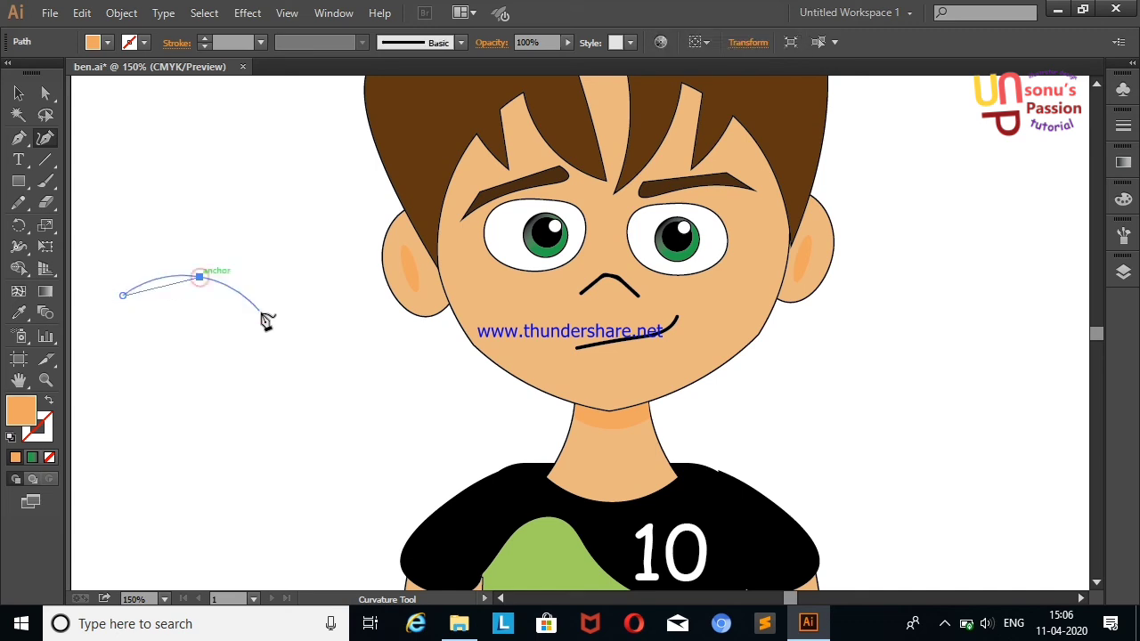
{"action": "left_click", "coordinate": [244, 299]}
{"action": "left_click", "coordinate": [316, 286]}
{"action": "left_click", "coordinate": [372, 297]}
{"action": "left_click", "coordinate": [347, 365]}
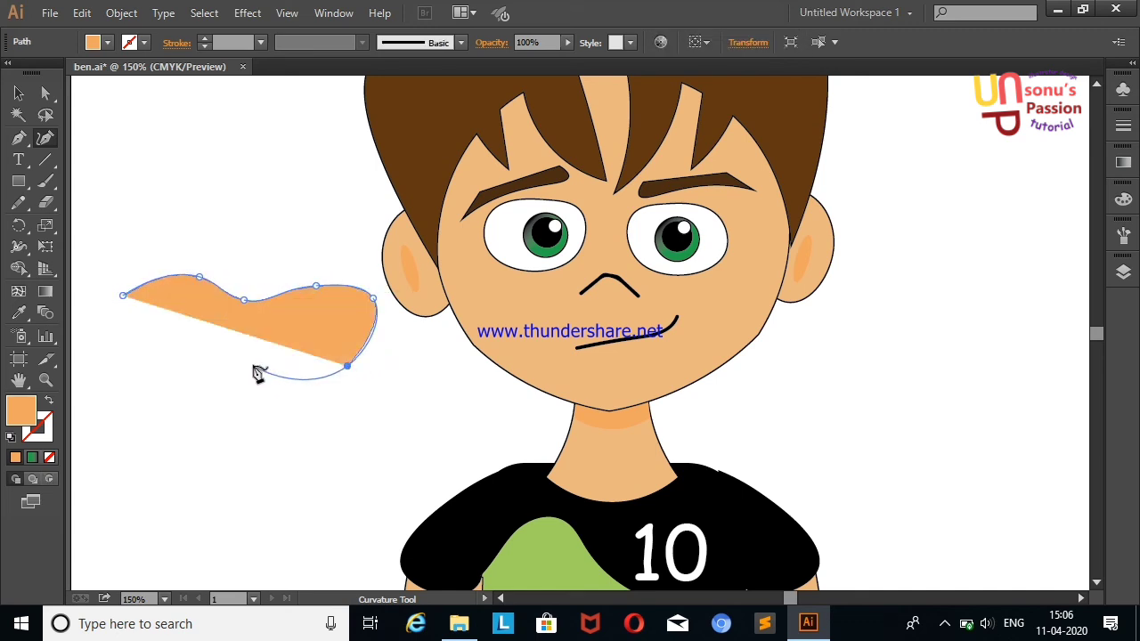
{"action": "left_click", "coordinate": [253, 365]}
{"action": "left_click", "coordinate": [143, 378]}
{"action": "left_click", "coordinate": [123, 294]}
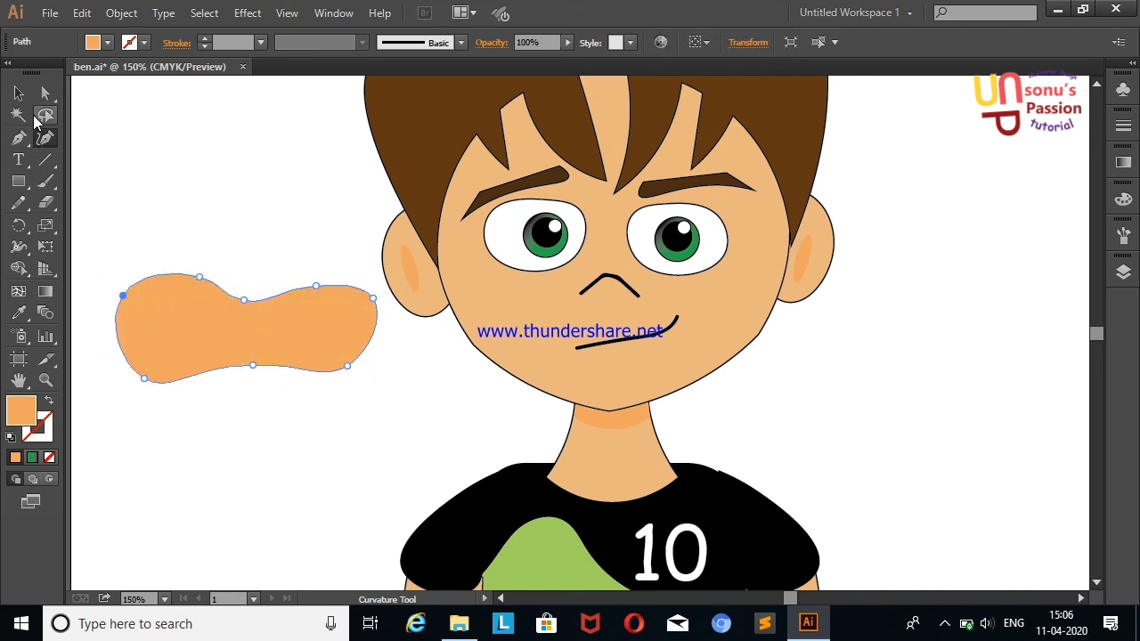
Lower the blob's opacity to 32% and move it over both eyes.
{"action": "left_click", "coordinate": [18, 92]}
{"action": "left_click", "coordinate": [324, 214]}
{"action": "left_click", "coordinate": [201, 312]}
{"action": "left_click", "coordinate": [567, 41]}
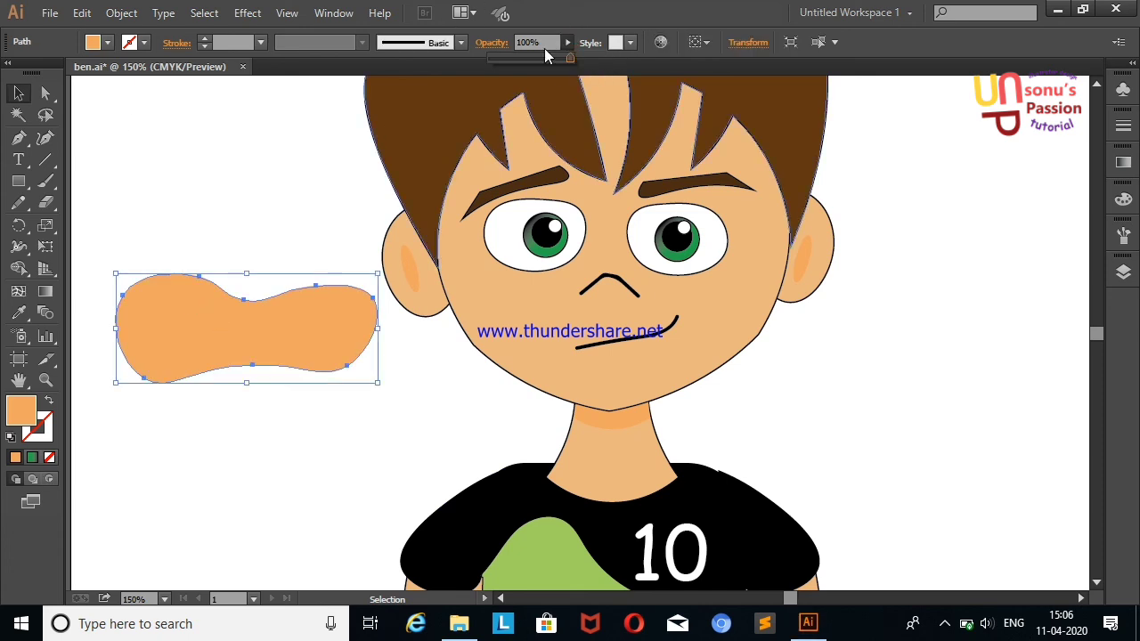
{"action": "left_click", "coordinate": [237, 188]}
{"action": "left_click_drag", "start_coordinate": [254, 320], "coordinate": [617, 235]}
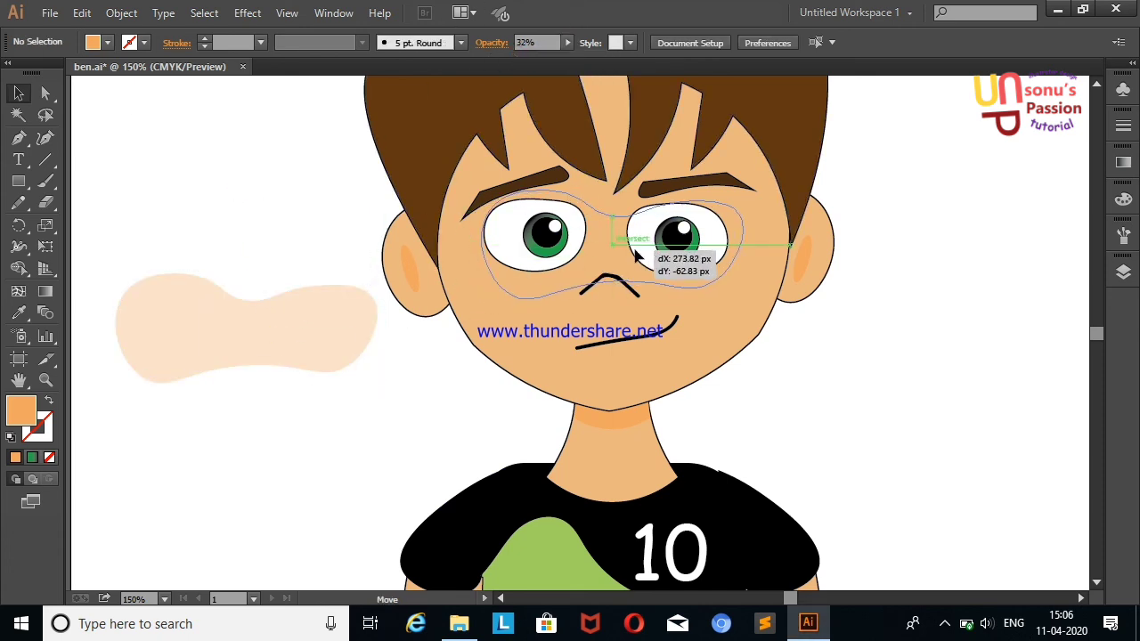
{"action": "left_click", "coordinate": [272, 204]}
Place the blob below the eyes in the Layers panel.
{"action": "left_click", "coordinate": [598, 269]}
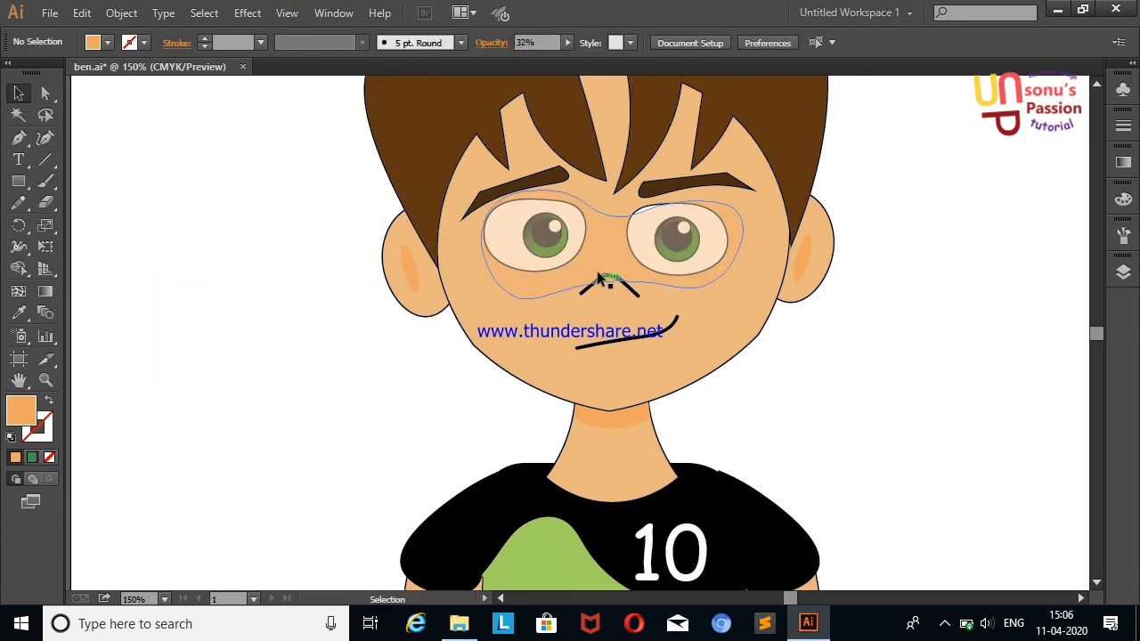
{"action": "left_click", "coordinate": [1122, 274]}
{"action": "left_click_drag", "start_coordinate": [1043, 300], "coordinate": [1028, 384]}
{"action": "left_click", "coordinate": [1123, 274]}
{"action": "left_click", "coordinate": [1033, 223]}
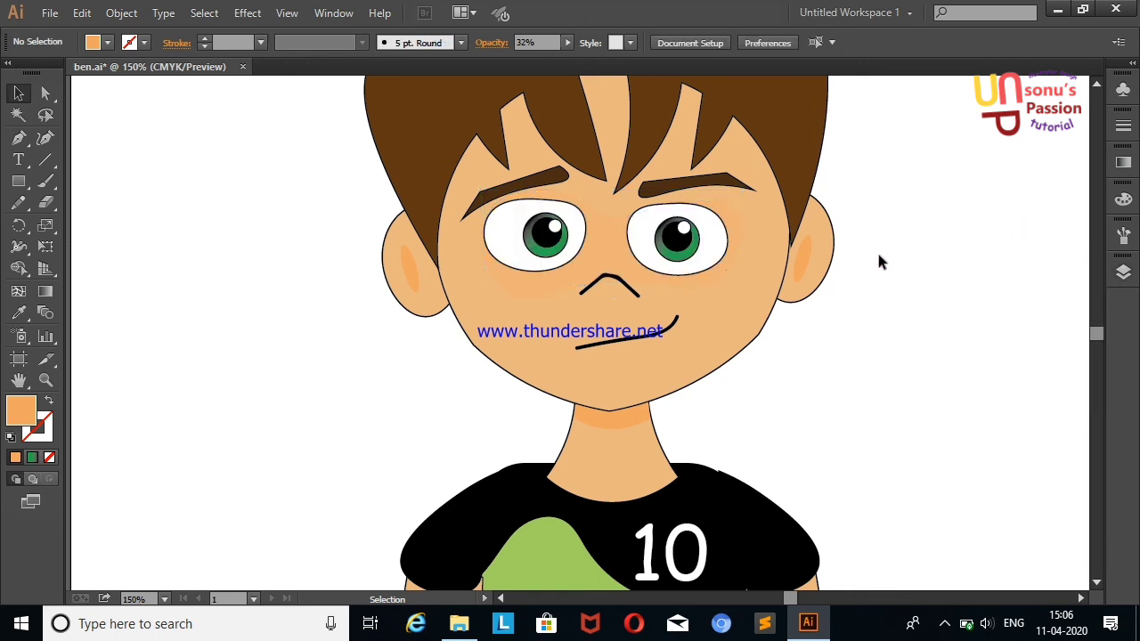
{"action": "left_click", "coordinate": [700, 277]}
{"action": "left_click", "coordinate": [567, 43]}
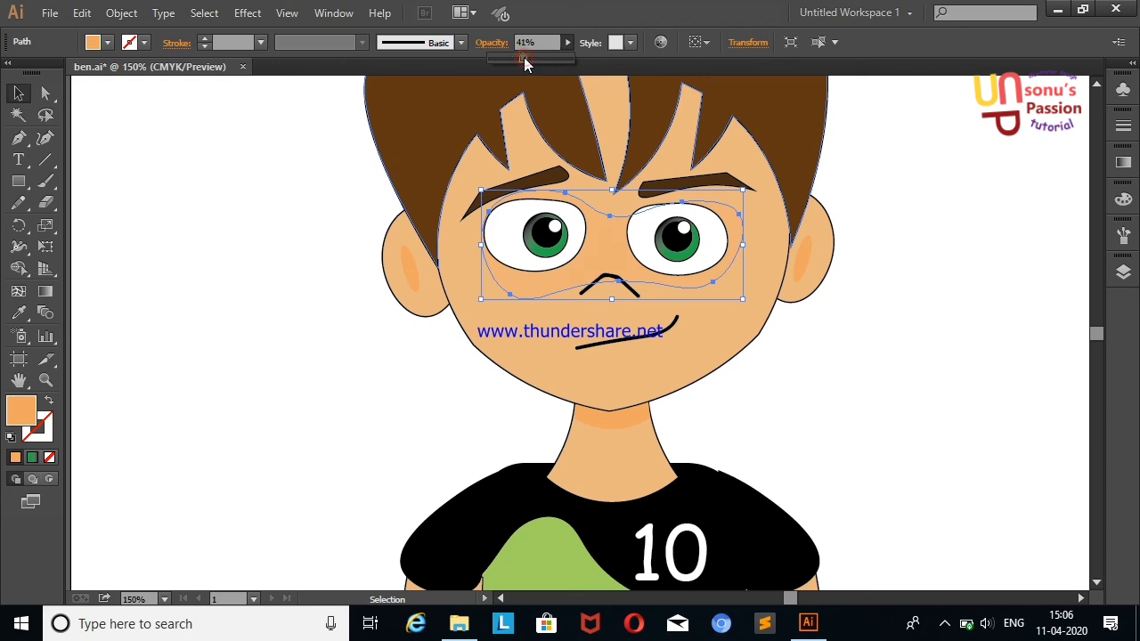
{"action": "left_click", "coordinate": [309, 167]}
Set the blob's opacity to 50%.
{"action": "left_click", "coordinate": [684, 249]}
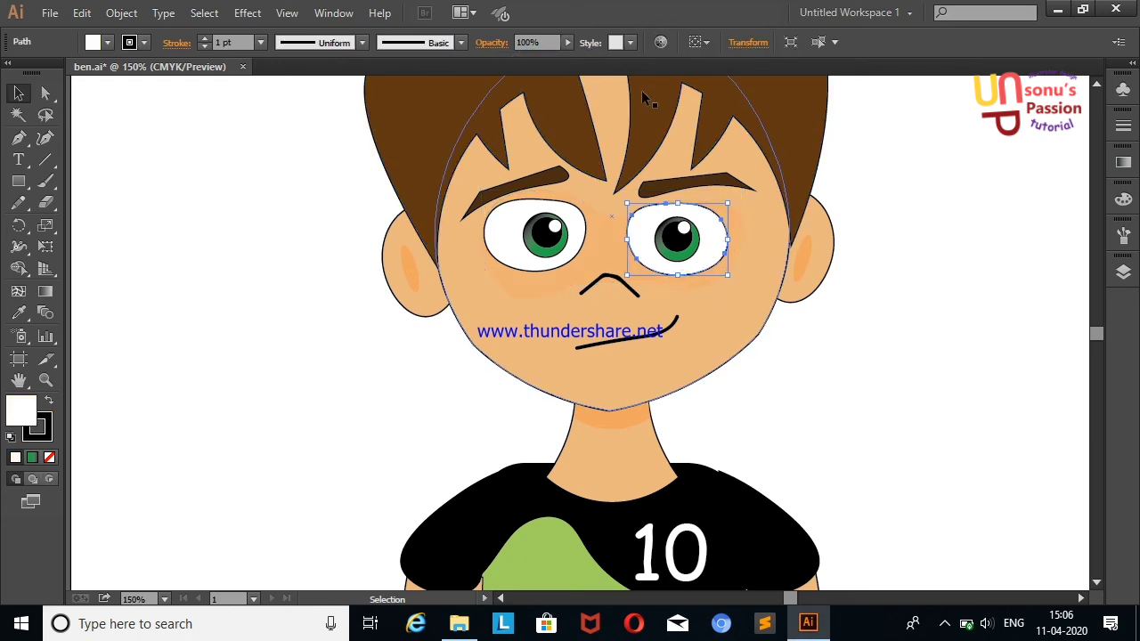
{"action": "left_click", "coordinate": [614, 254]}
{"action": "left_click", "coordinate": [567, 42]}
{"action": "left_click_drag", "start_coordinate": [523, 58], "coordinate": [531, 59]}
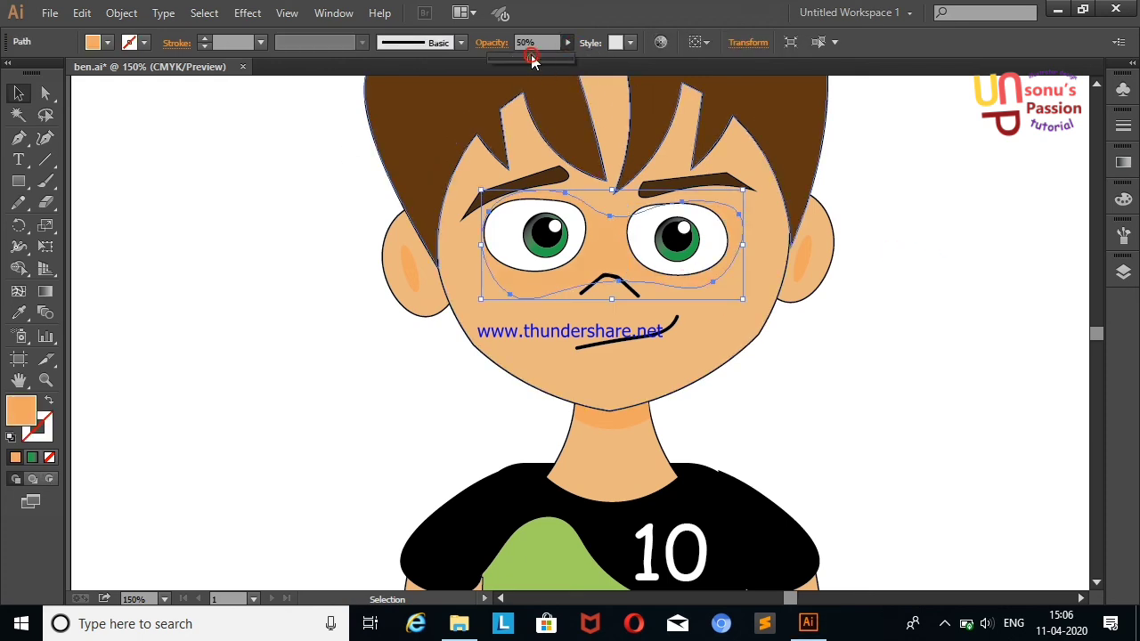
{"action": "left_click", "coordinate": [953, 199]}
Widen the blob's left and right ends, then reset fill and stroke to defaults.
{"action": "left_click", "coordinate": [704, 252]}
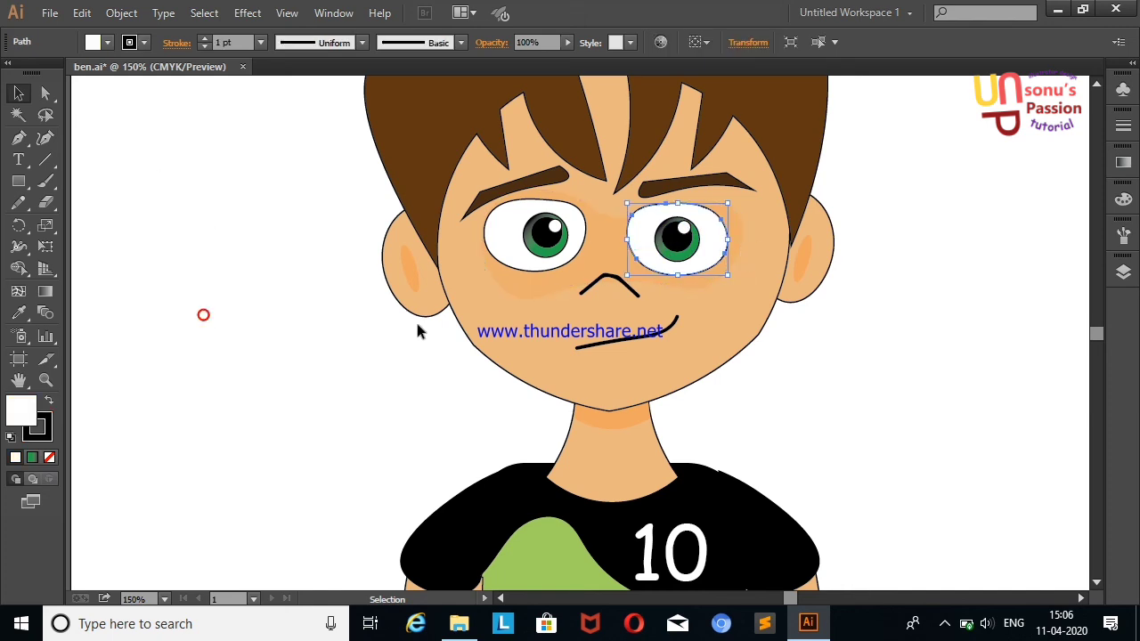
{"action": "left_click", "coordinate": [419, 331]}
{"action": "left_click", "coordinate": [570, 287]}
{"action": "left_click", "coordinate": [46, 138]}
{"action": "left_click_drag", "start_coordinate": [486, 251], "coordinate": [442, 258]}
{"action": "left_click_drag", "start_coordinate": [745, 242], "coordinate": [767, 243]}
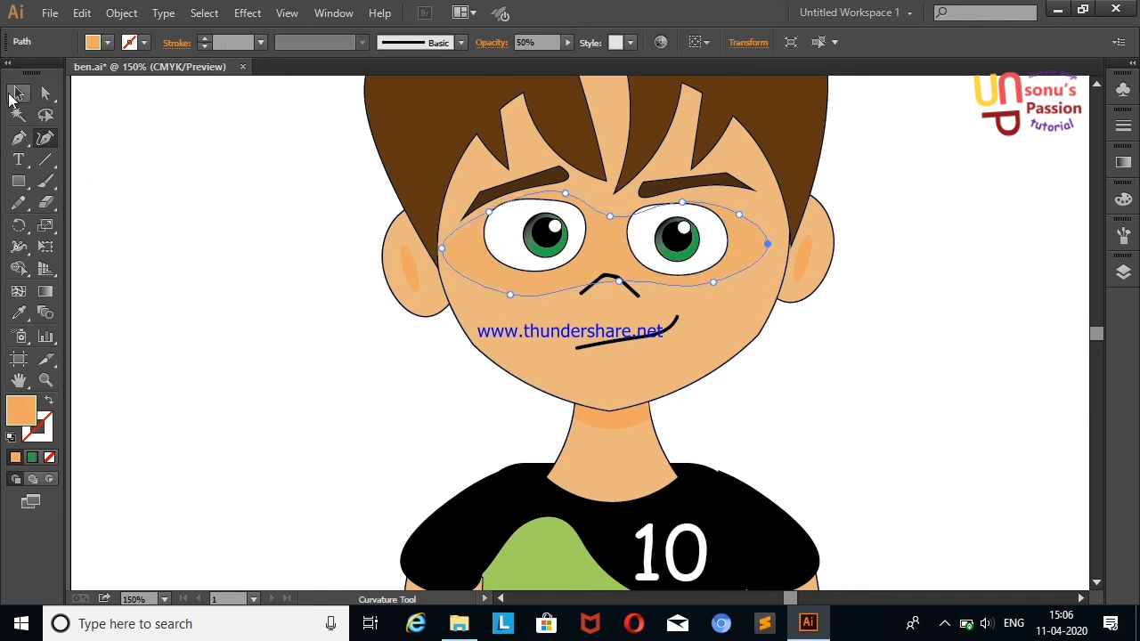
{"action": "left_click", "coordinate": [17, 94]}
{"action": "left_click", "coordinate": [131, 182]}
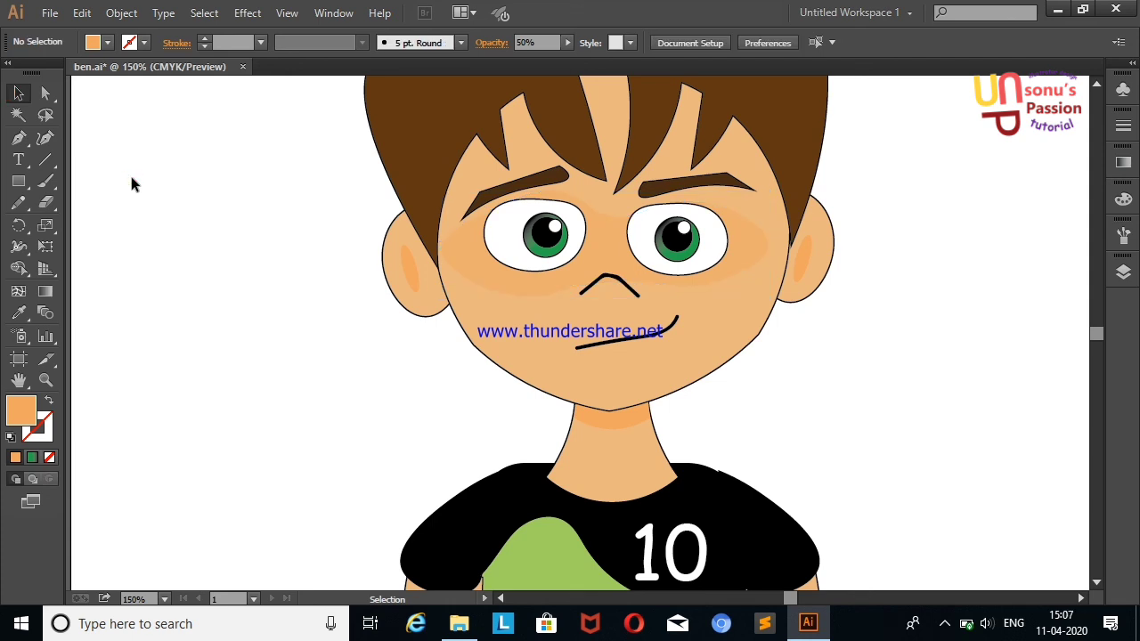
{"action": "key", "text": "d"}
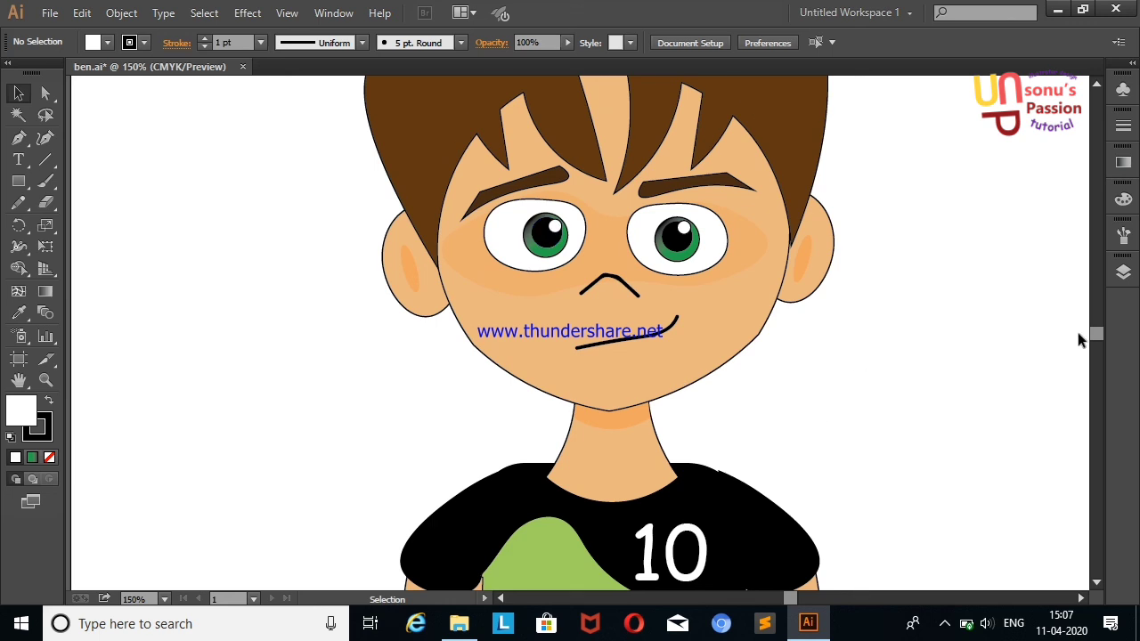
Trace the highlight band's top edge across the hair with the Curvature Tool.
{"action": "scroll", "coordinate": [1077, 339], "scroll_direction": "right", "scroll_amount": 2}
{"action": "scroll", "coordinate": [1094, 335], "scroll_direction": "up", "scroll_amount": 5}
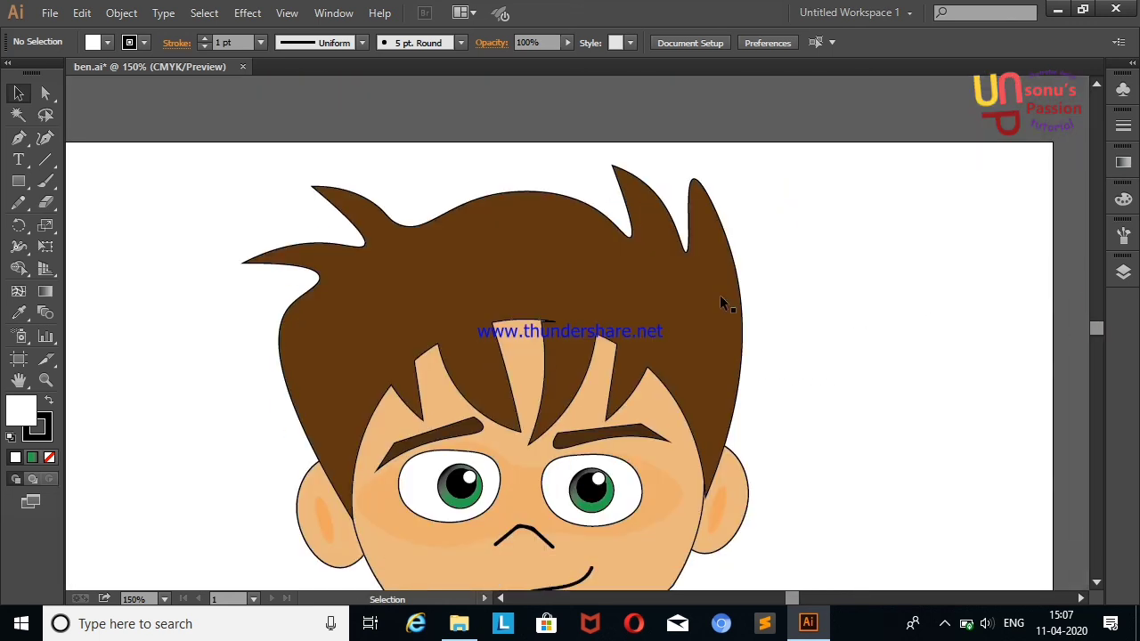
{"action": "left_click", "coordinate": [45, 138]}
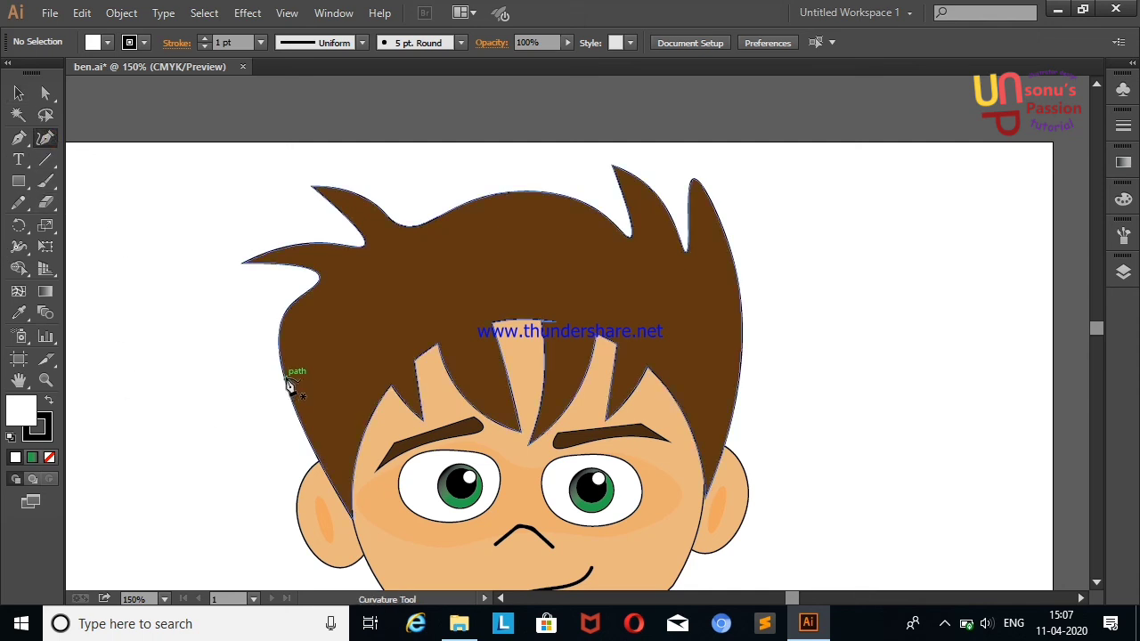
{"action": "left_click", "coordinate": [286, 378]}
{"action": "left_click", "coordinate": [406, 290]}
{"action": "left_click", "coordinate": [469, 290]}
{"action": "left_click", "coordinate": [529, 267]}
{"action": "left_click", "coordinate": [630, 266]}
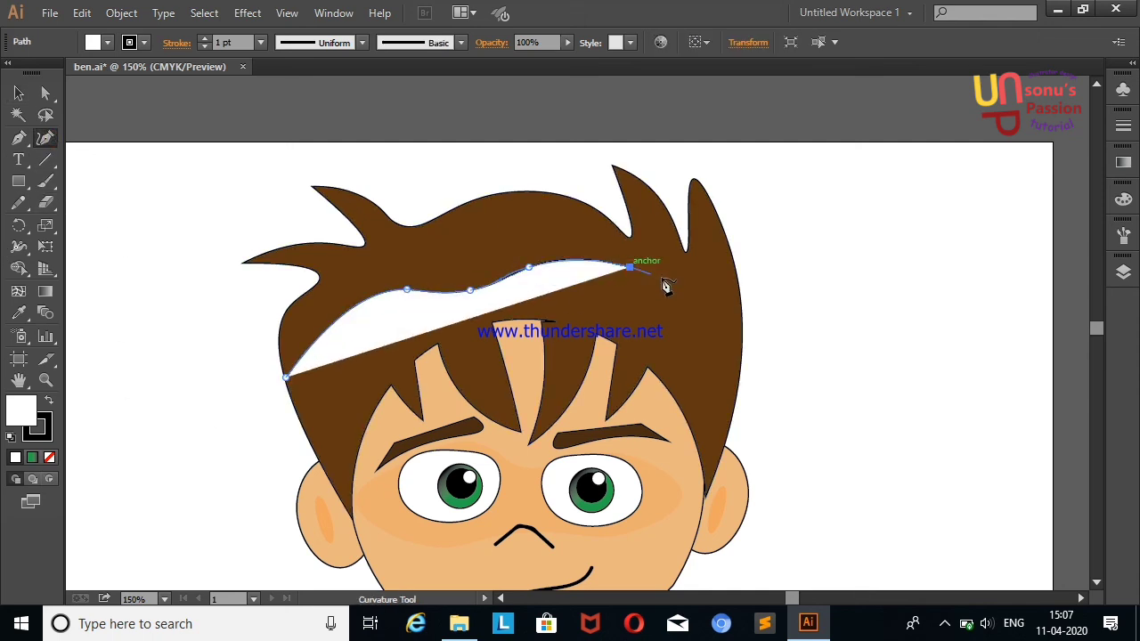
{"action": "left_click", "coordinate": [689, 290]}
{"action": "left_click", "coordinate": [742, 311]}
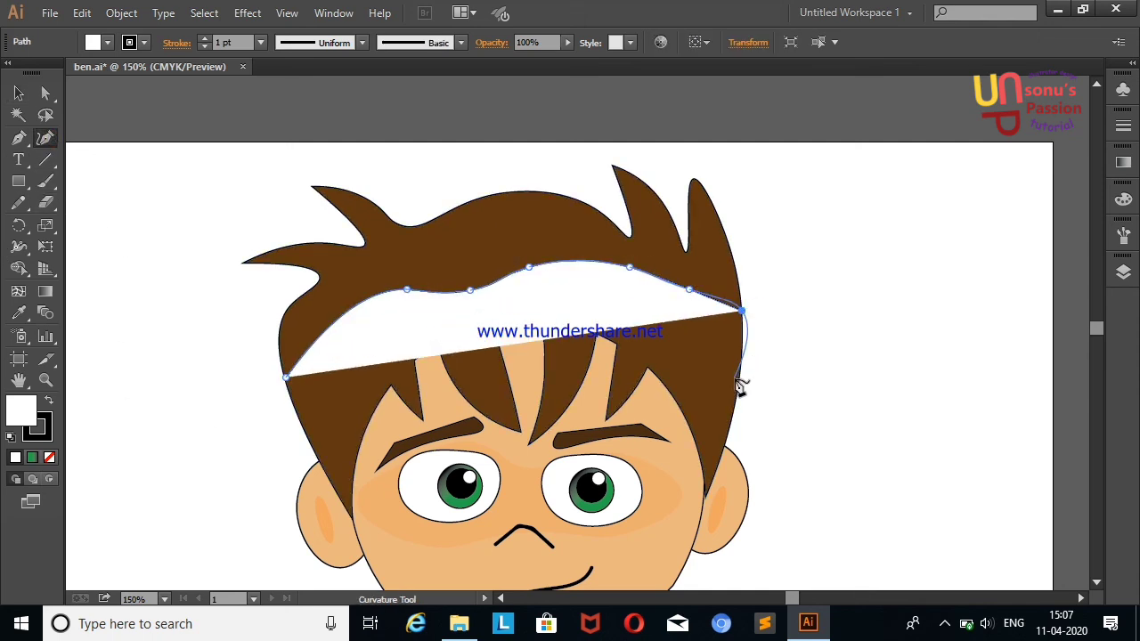
Trace the band's lower edge back leftward and close it at its start point.
{"action": "left_click", "coordinate": [734, 378]}
{"action": "left_click", "coordinate": [657, 341]}
{"action": "left_click", "coordinate": [567, 315]}
{"action": "left_click", "coordinate": [437, 329]}
{"action": "left_click", "coordinate": [358, 361]}
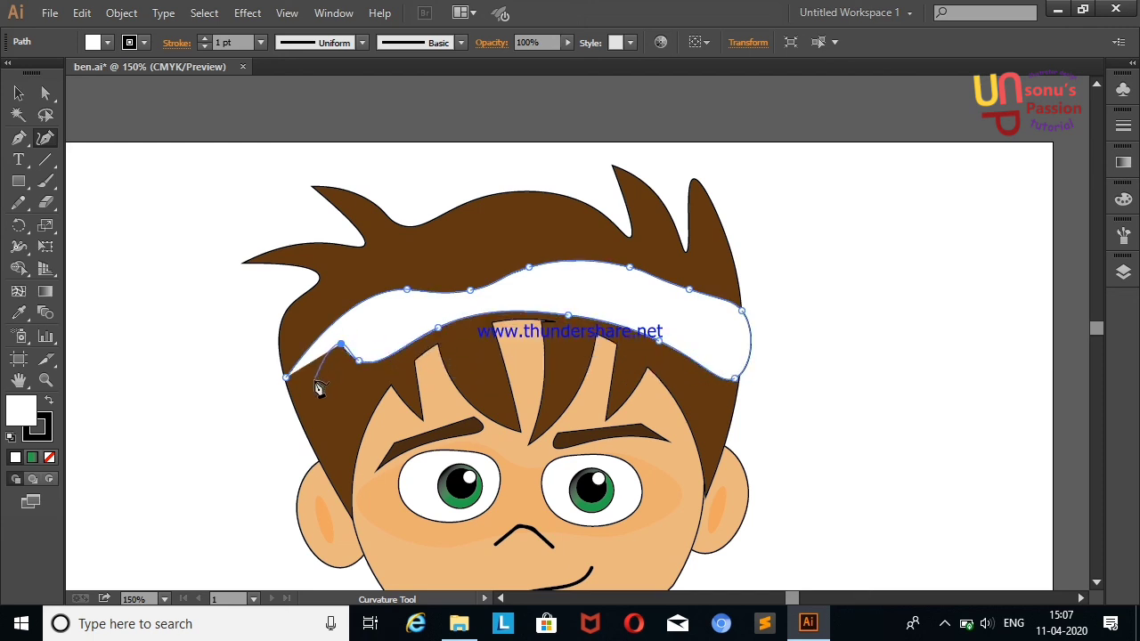
{"action": "left_click", "coordinate": [286, 378]}
Convert the highlight band's right-edge, top-right and bottom-right anchors into sharp corners.
{"action": "key", "text": "v"}
{"action": "left_click", "coordinate": [139, 183]}
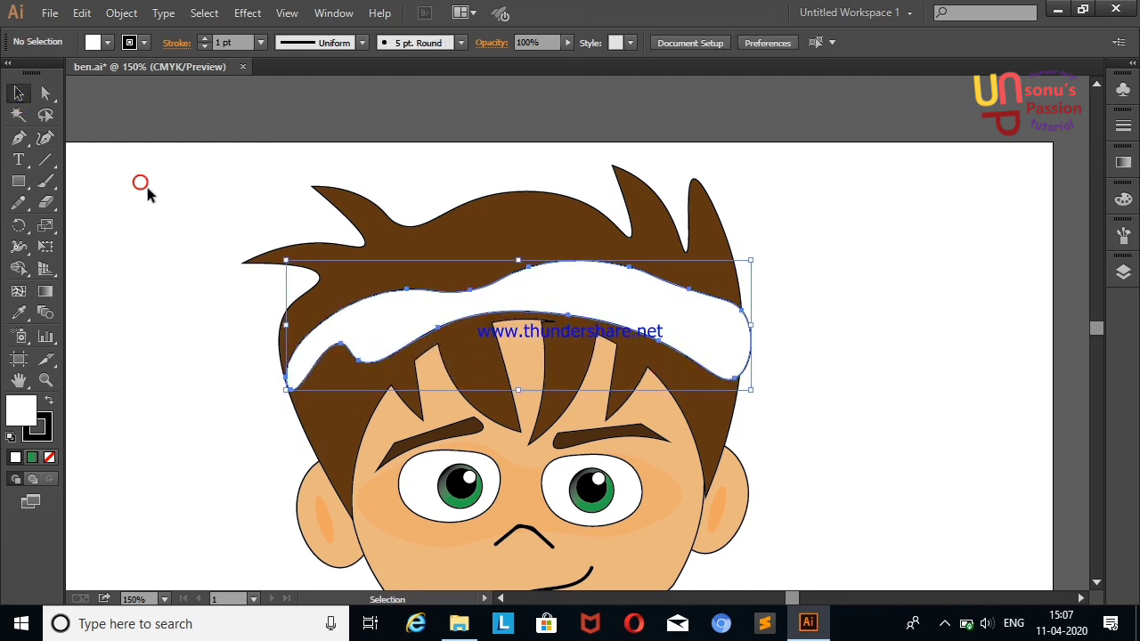
{"action": "left_click", "coordinate": [583, 299]}
{"action": "left_click", "coordinate": [46, 138]}
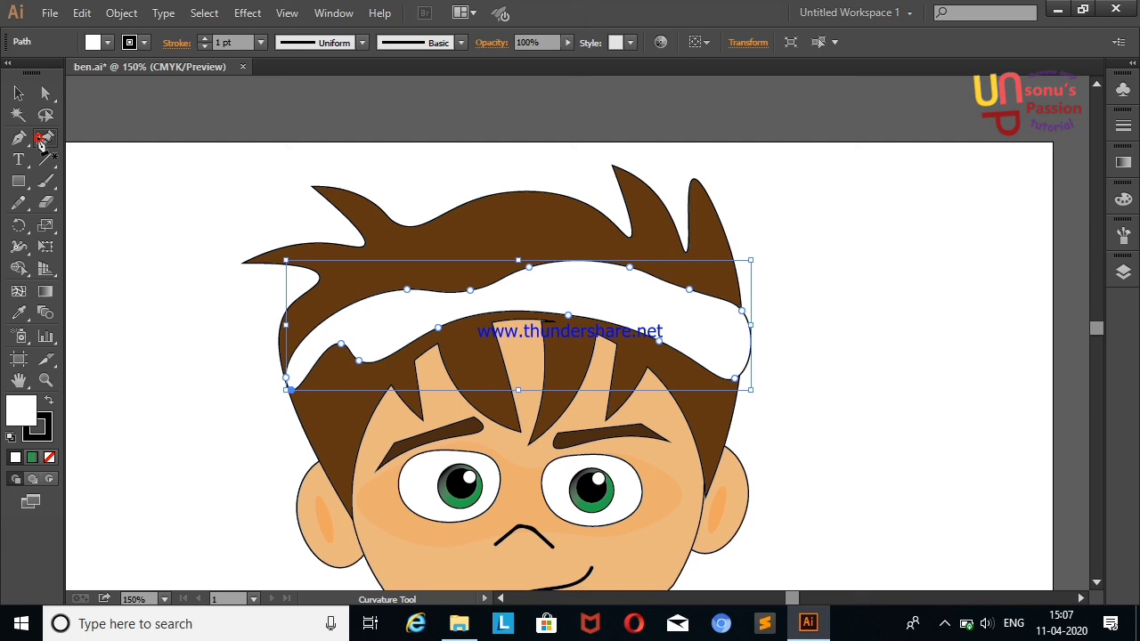
{"action": "left_click", "coordinate": [735, 343]}
{"action": "double_click", "coordinate": [736, 344]}
{"action": "double_click", "coordinate": [738, 309]}
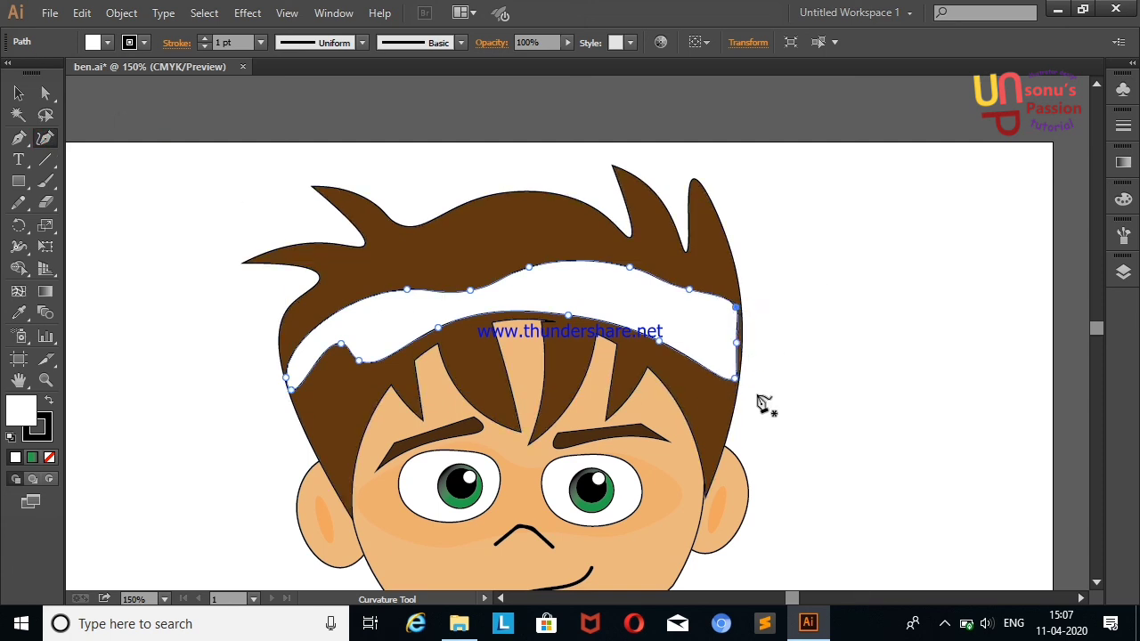
{"action": "double_click", "coordinate": [735, 378]}
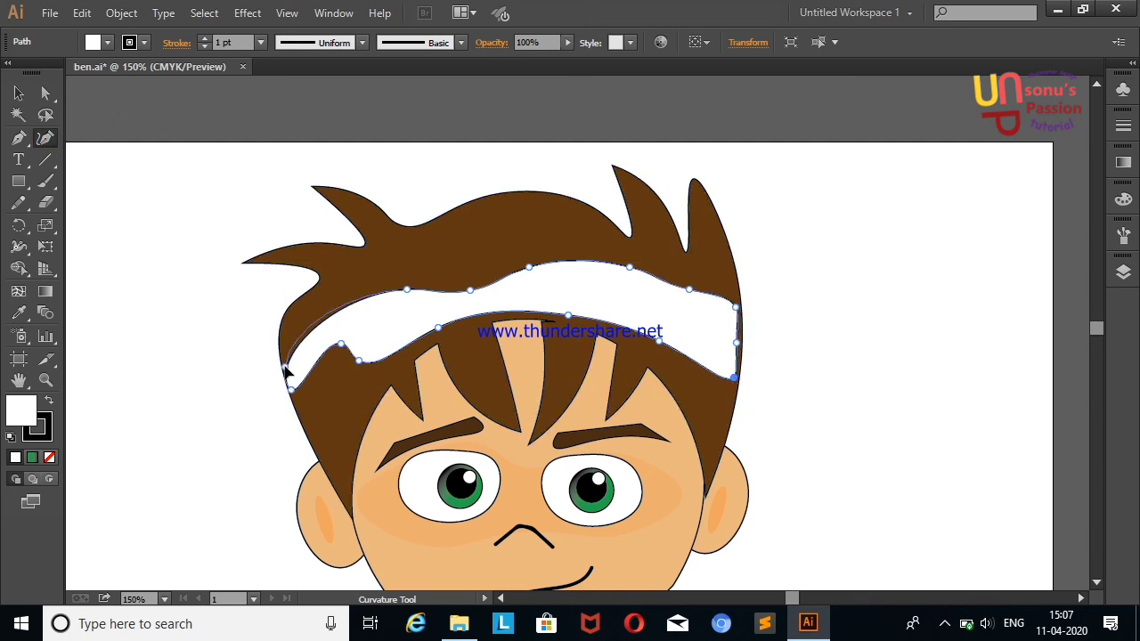
Set the highlight band's opacity to 24% and deselect it.
{"action": "left_click", "coordinate": [19, 92]}
{"action": "left_click", "coordinate": [173, 255]}
{"action": "left_click", "coordinate": [554, 297]}
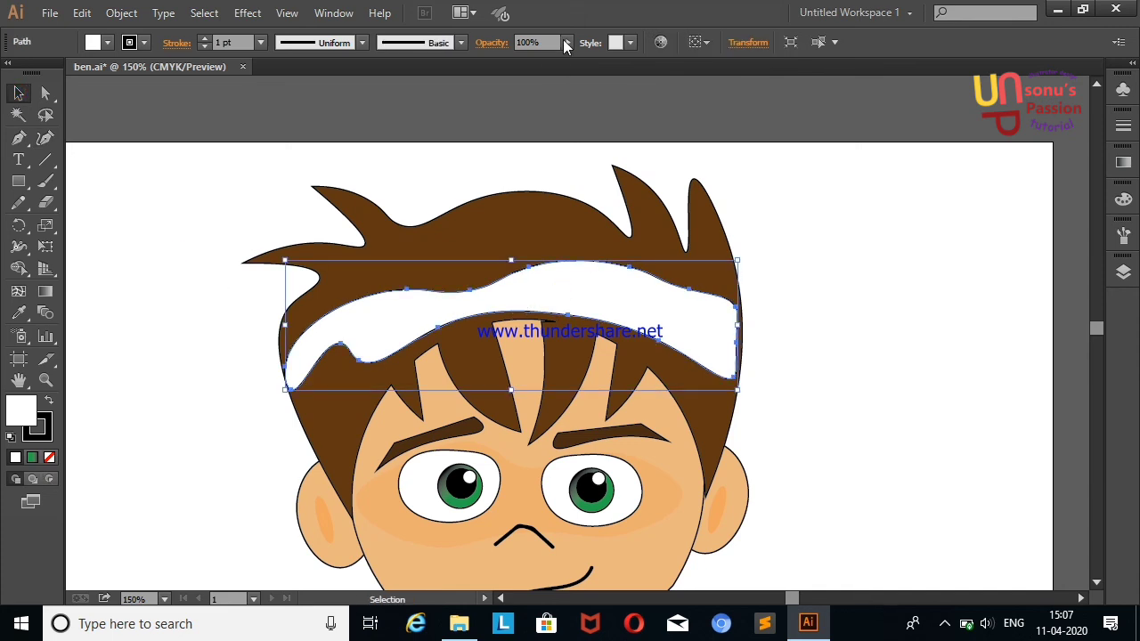
{"action": "left_click", "coordinate": [566, 42]}
{"action": "left_click", "coordinate": [514, 55]}
{"action": "left_click", "coordinate": [414, 156]}
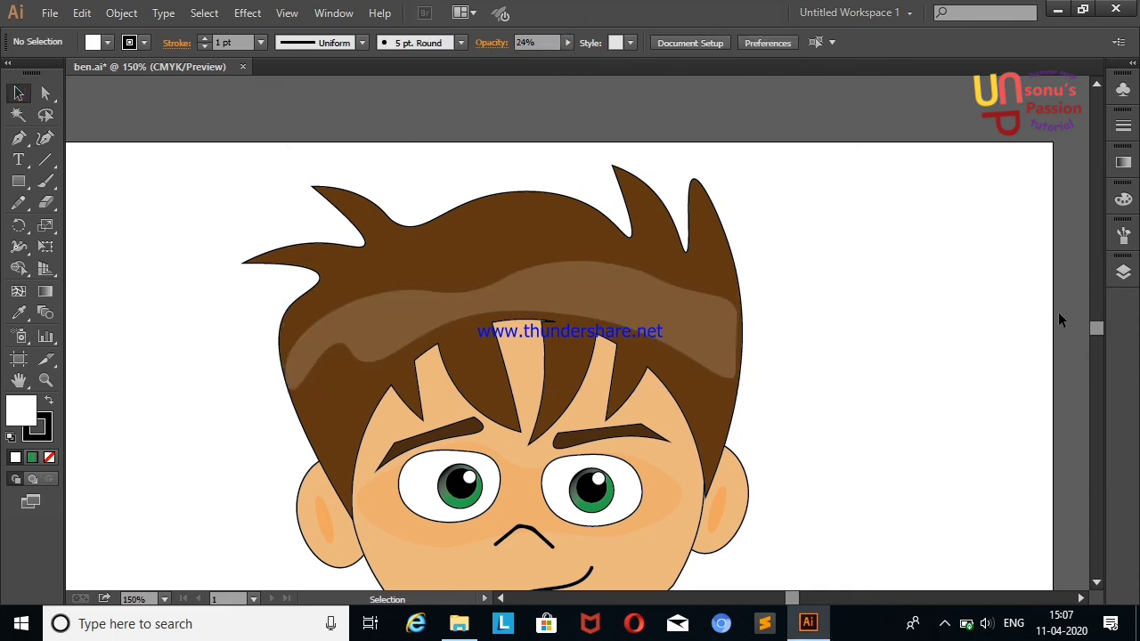
{"action": "left_click_drag", "start_coordinate": [1095, 336], "coordinate": [1096, 341]}
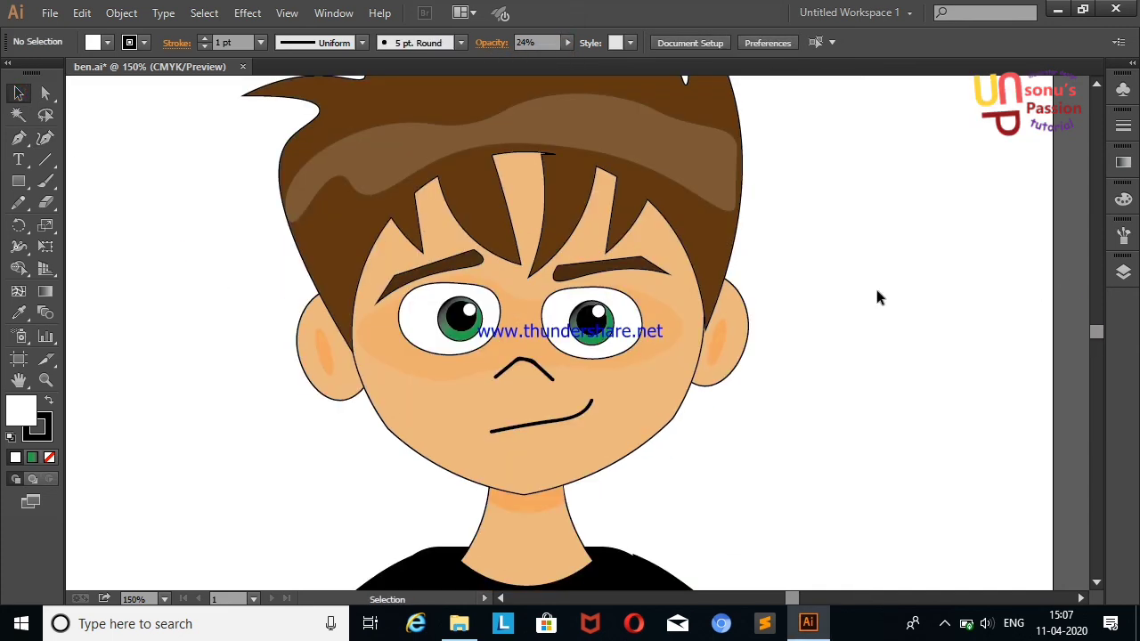
{"action": "right_click", "coordinate": [850, 271]}
{"action": "left_click", "coordinate": [906, 343]}
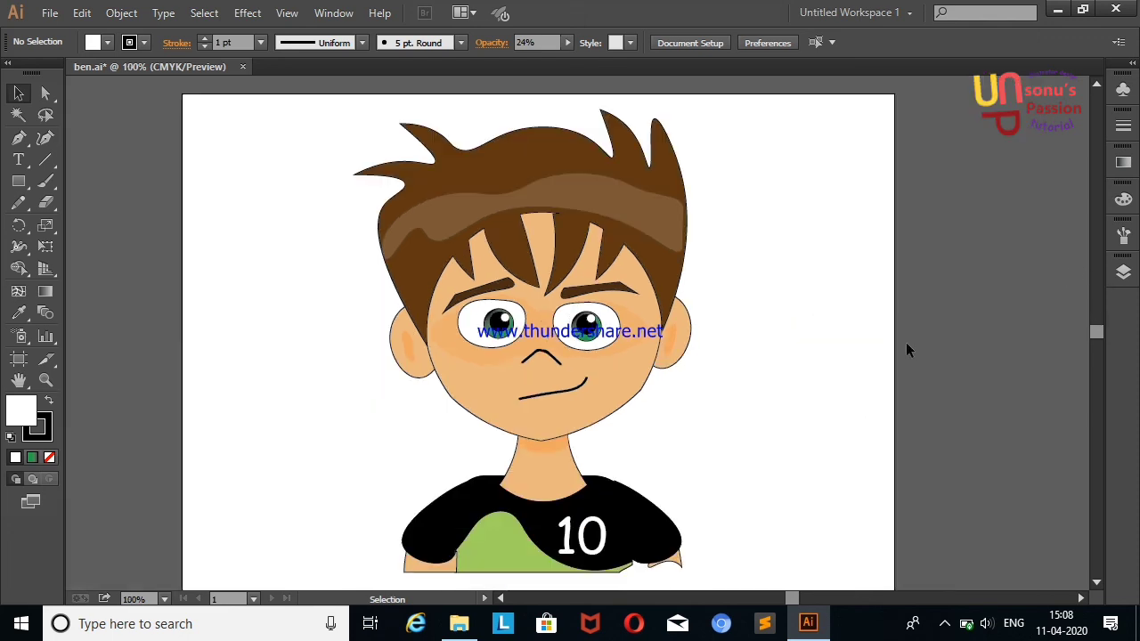
{"action": "left_click_drag", "start_coordinate": [1096, 331], "coordinate": [1096, 336]}
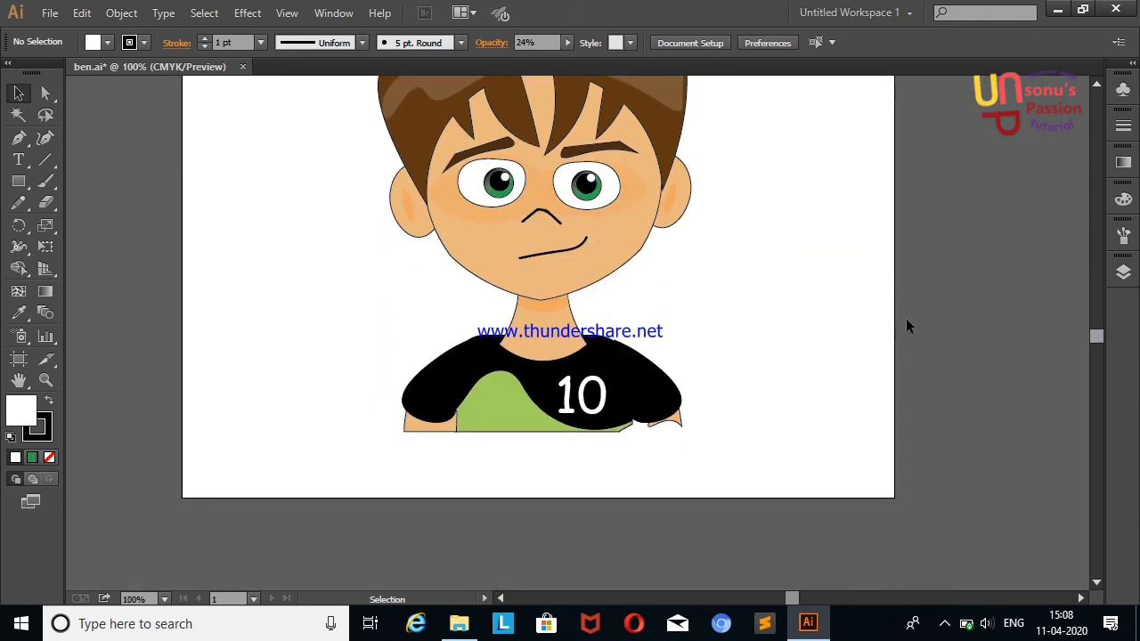
{"action": "key", "text": "m"}
{"action": "left_click_drag", "start_coordinate": [389, 422], "coordinate": [695, 488]}
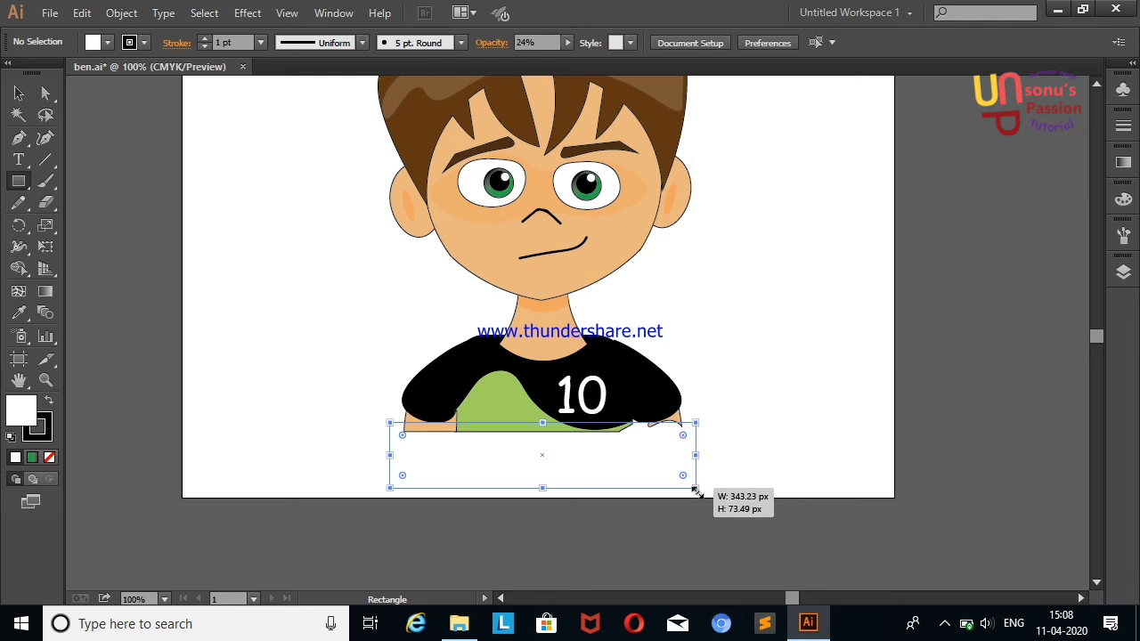
{"action": "left_click", "coordinate": [19, 94]}
{"action": "left_click", "coordinate": [107, 42]}
{"action": "left_click", "coordinate": [42, 75]}
{"action": "double_click", "coordinate": [45, 225]}
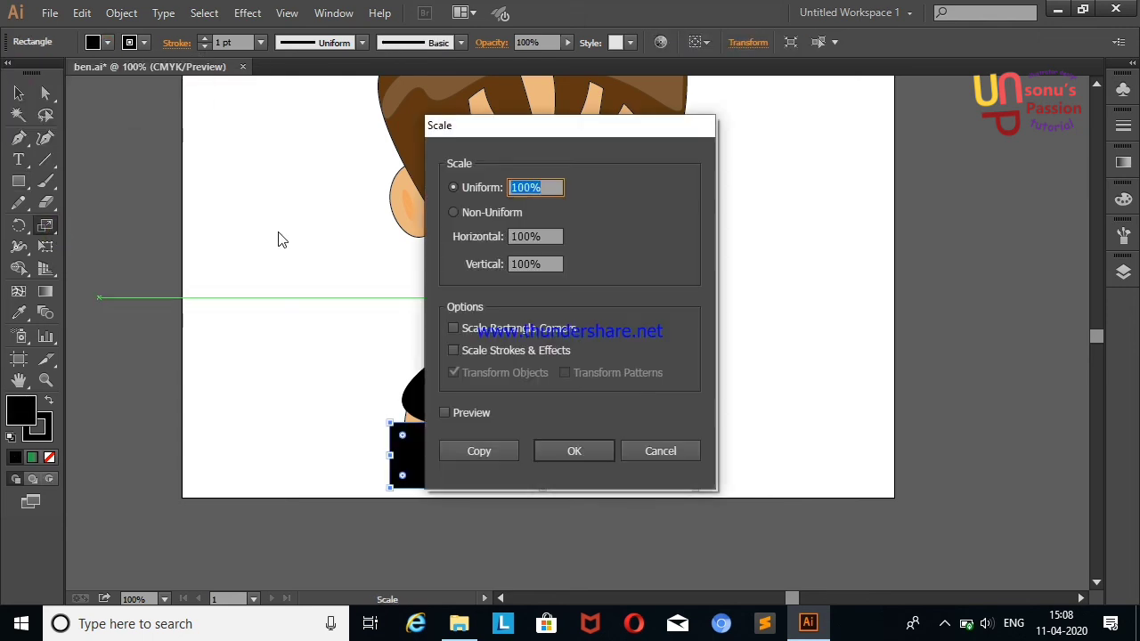
{"action": "left_click", "coordinate": [660, 451]}
{"action": "left_click", "coordinate": [18, 93]}
{"action": "left_click", "coordinate": [77, 144]}
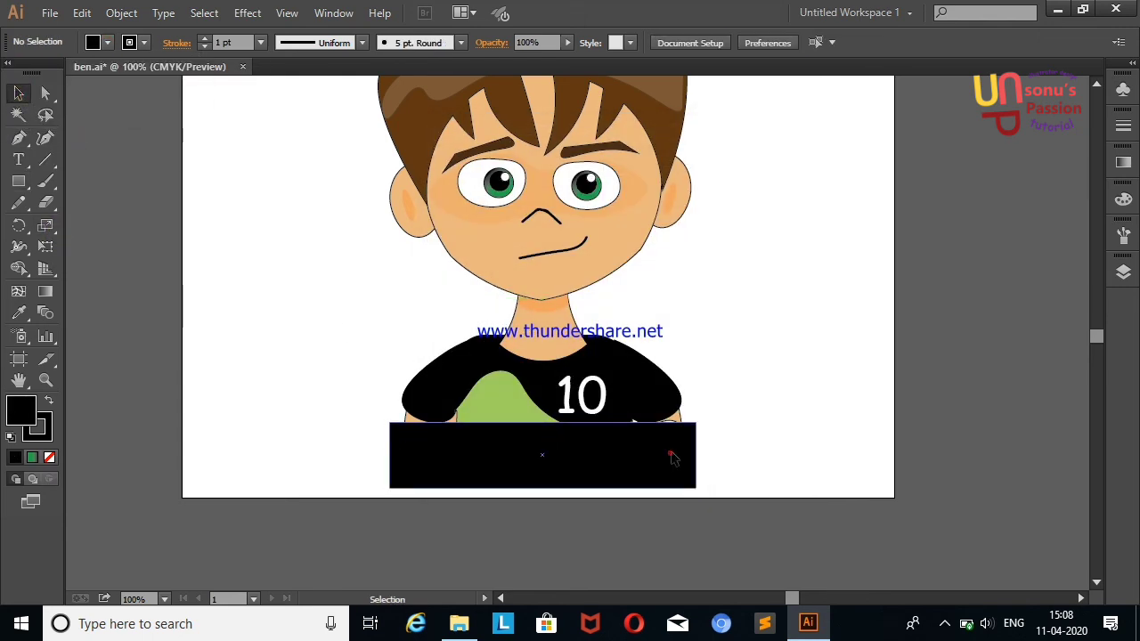
{"action": "left_click_drag", "start_coordinate": [673, 458], "coordinate": [679, 457]}
{"action": "left_click", "coordinate": [771, 412]}
{"action": "left_click", "coordinate": [690, 455]}
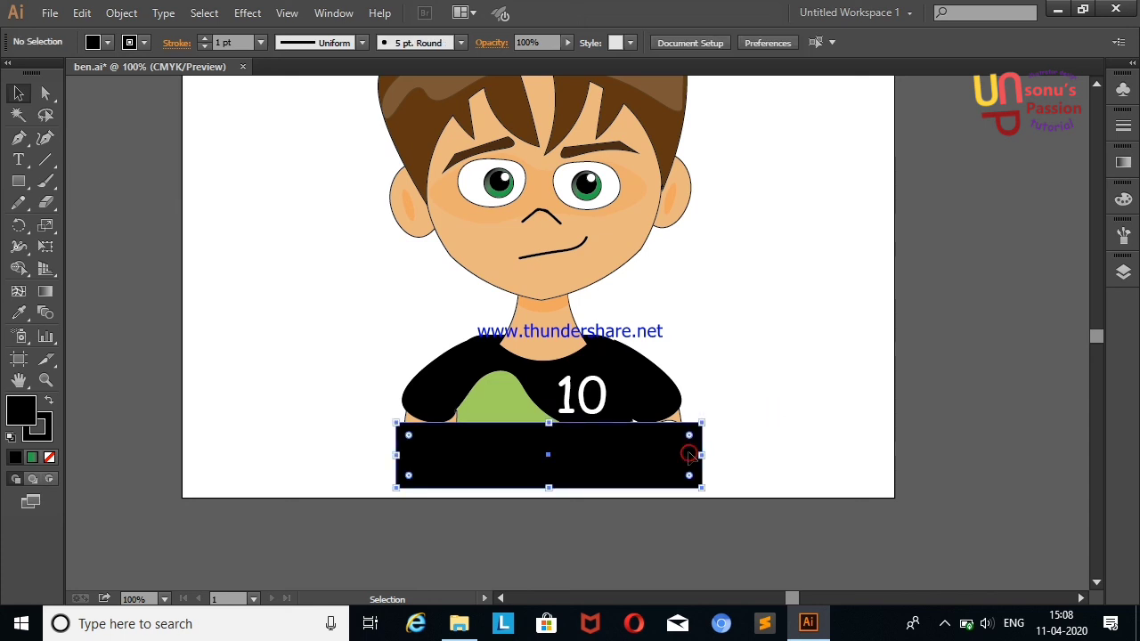
{"action": "left_click_drag", "start_coordinate": [690, 455], "coordinate": [688, 456]}
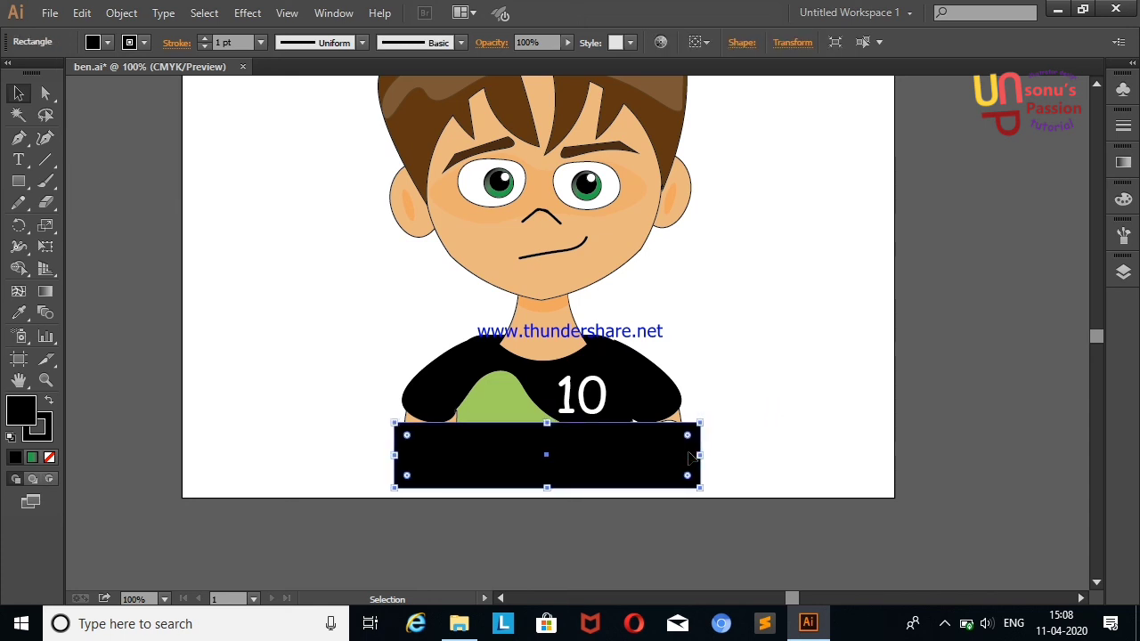
{"action": "key", "text": "Delete"}
{"action": "left_click", "coordinate": [488, 422]}
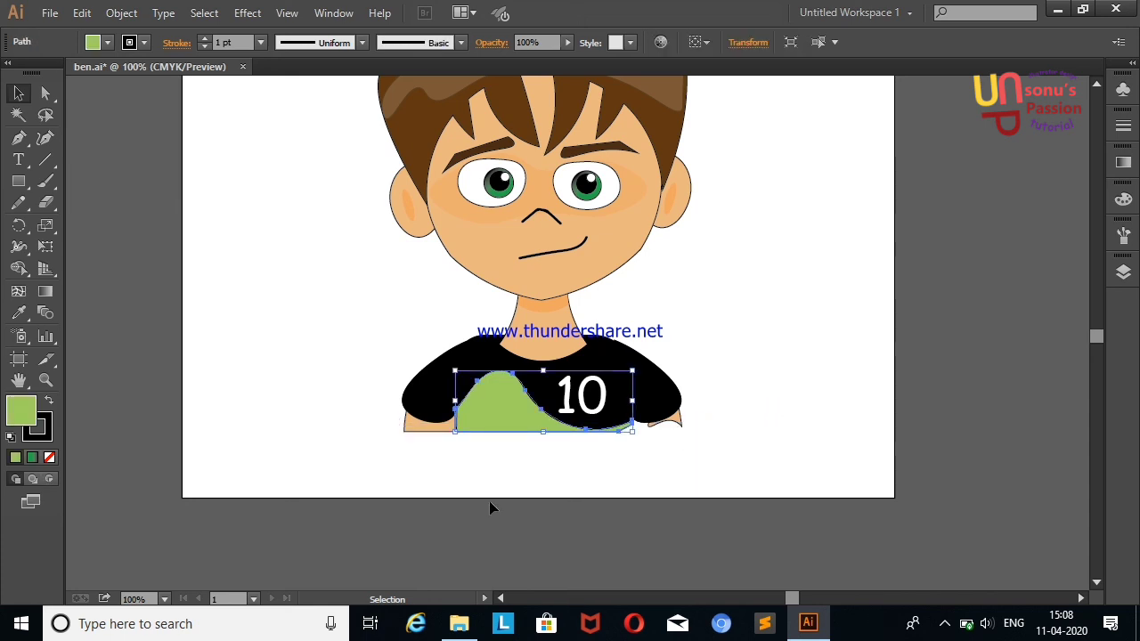
{"action": "left_click", "coordinate": [675, 448]}
{"action": "mouse_move", "coordinate": [528, 420]}
{"action": "left_mouse_down"}
{"action": "mouse_move", "coordinate": [529, 443]}
{"action": "mouse_move", "coordinate": [343, 501]}
{"action": "left_mouse_up"}
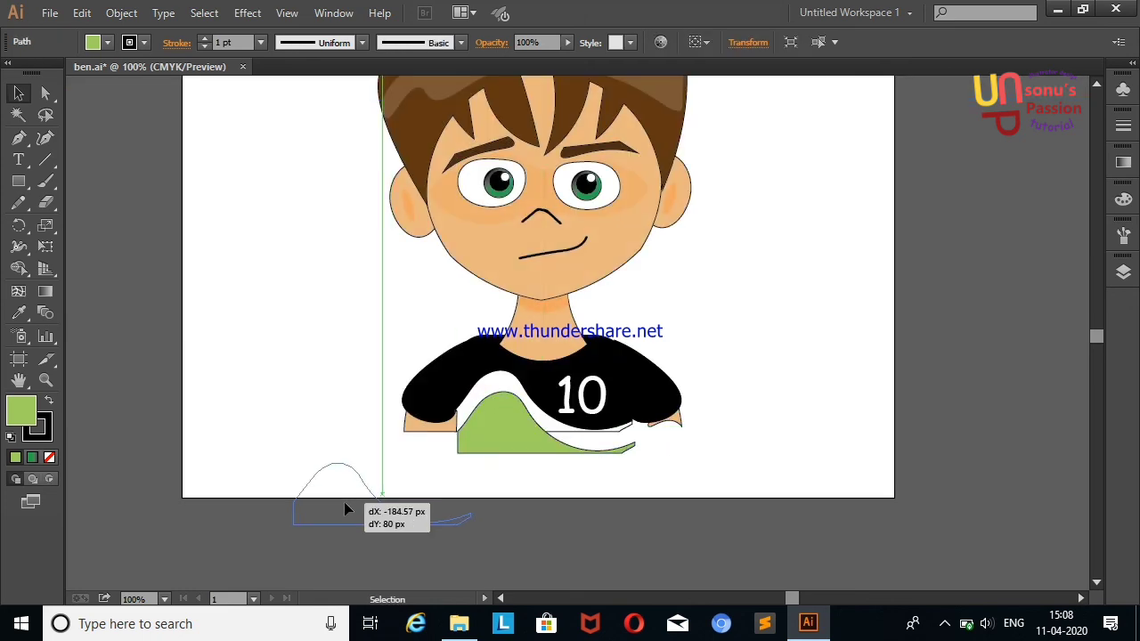
{"action": "right_click", "coordinate": [188, 189]}
{"action": "left_click", "coordinate": [249, 204]}
{"action": "right_click", "coordinate": [251, 208]}
{"action": "left_click", "coordinate": [302, 220]}
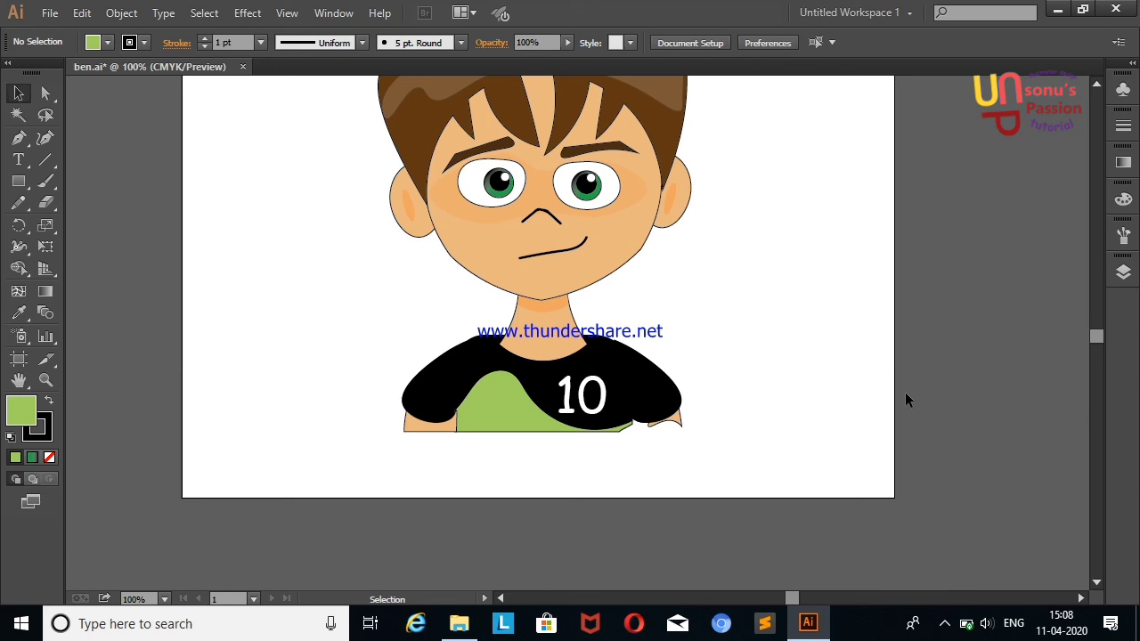
{"action": "left_click_drag", "start_coordinate": [1096, 336], "coordinate": [1103, 335]}
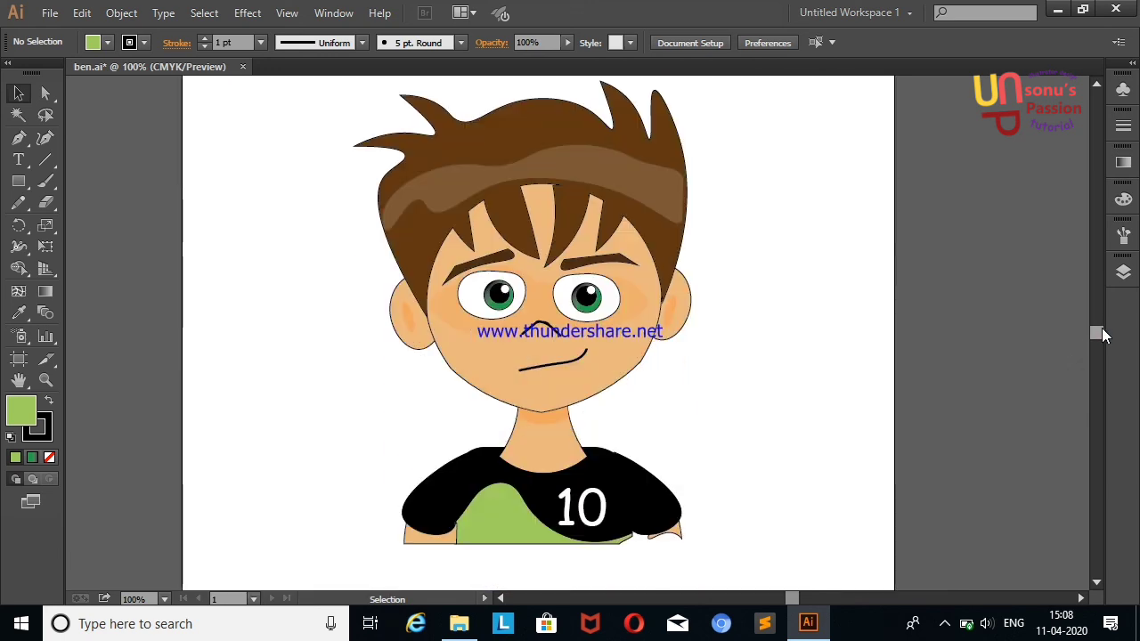
Paint a small brush stroke beside the head and give it a 0.5 pt weight.
{"action": "left_click", "coordinate": [45, 181]}
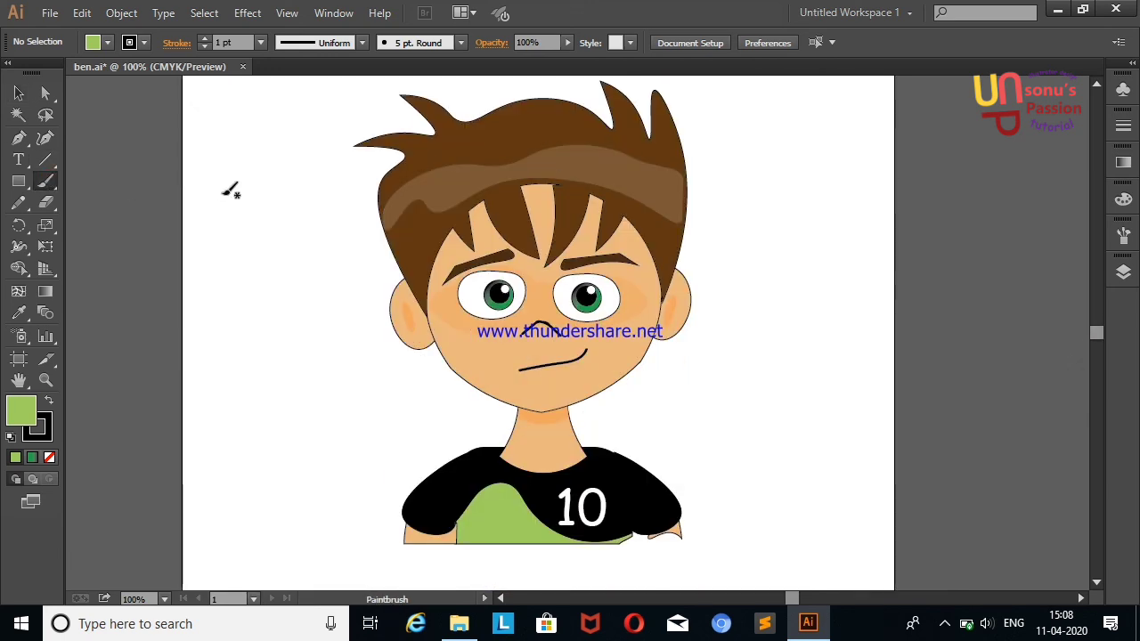
{"action": "mouse_move", "coordinate": [238, 189]}
{"action": "left_mouse_down"}
{"action": "mouse_move", "coordinate": [259, 206]}
{"action": "mouse_move", "coordinate": [279, 157]}
{"action": "left_mouse_up"}
{"action": "key", "text": "v"}
{"action": "left_click", "coordinate": [260, 42]}
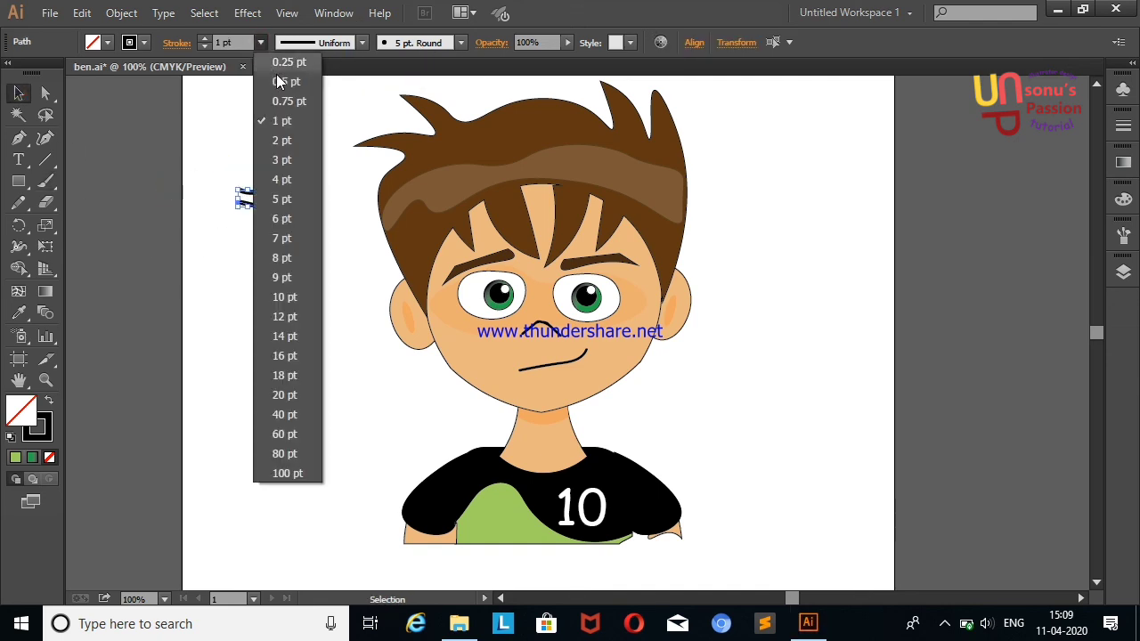
{"action": "left_click", "coordinate": [278, 76]}
{"action": "left_click", "coordinate": [211, 107]}
Move the small stroke onto the hair, then undo the move.
{"action": "left_click_drag", "start_coordinate": [248, 198], "coordinate": [518, 149]}
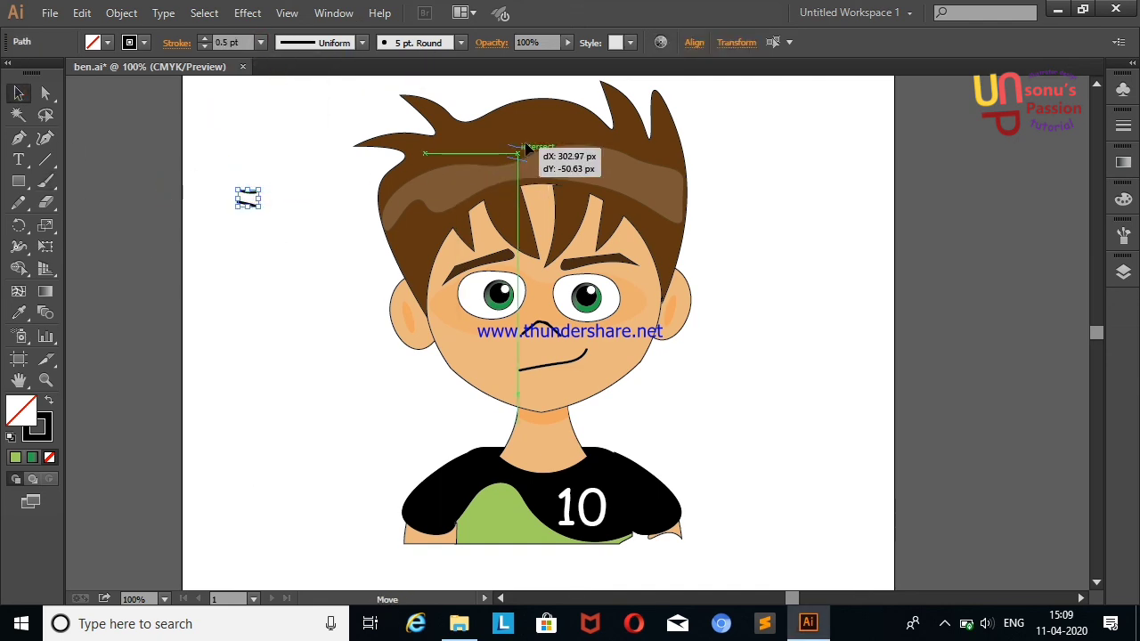
{"action": "left_click", "coordinate": [260, 164]}
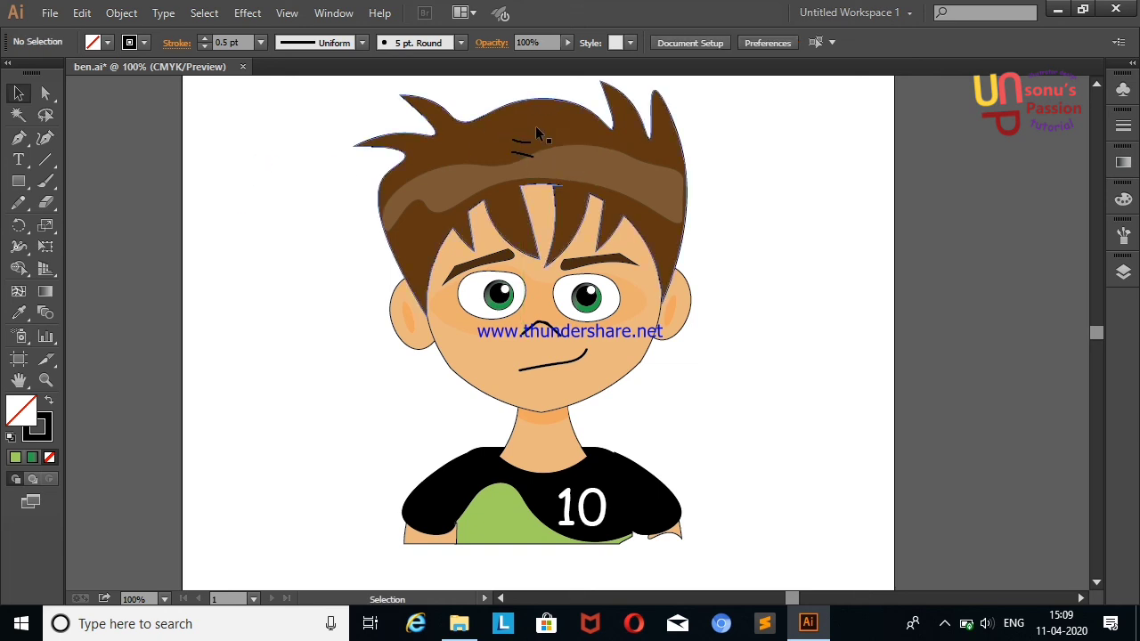
{"action": "left_click", "coordinate": [523, 146]}
{"action": "right_click", "coordinate": [272, 194]}
{"action": "left_click", "coordinate": [298, 204]}
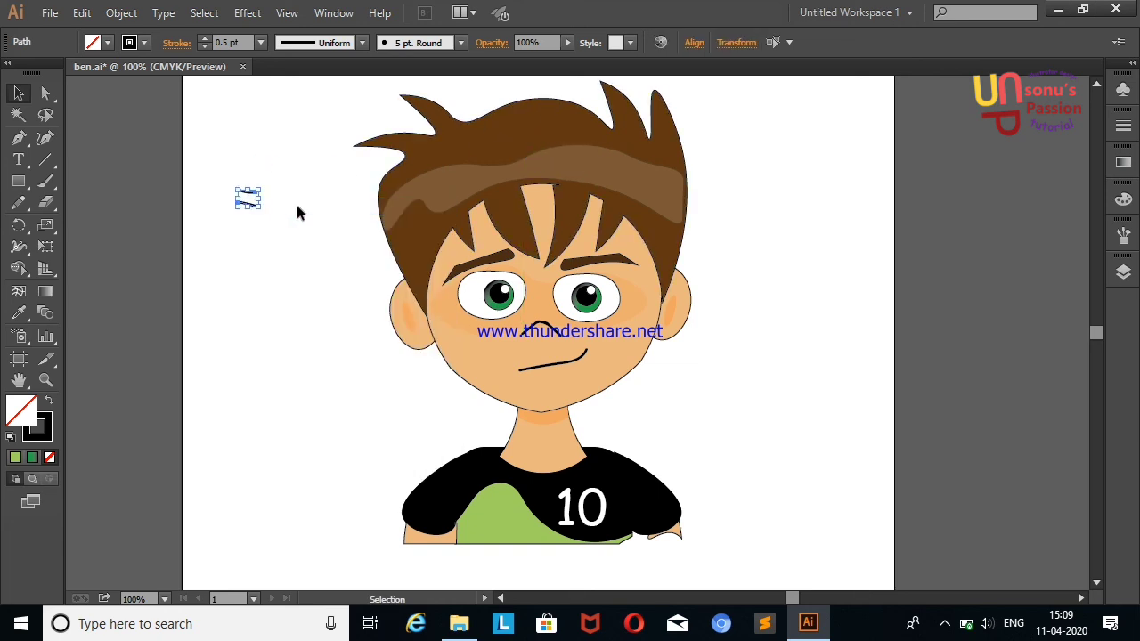
Make the small stroke white and move it onto the hair.
{"action": "left_click", "coordinate": [143, 41]}
{"action": "left_click", "coordinate": [142, 94]}
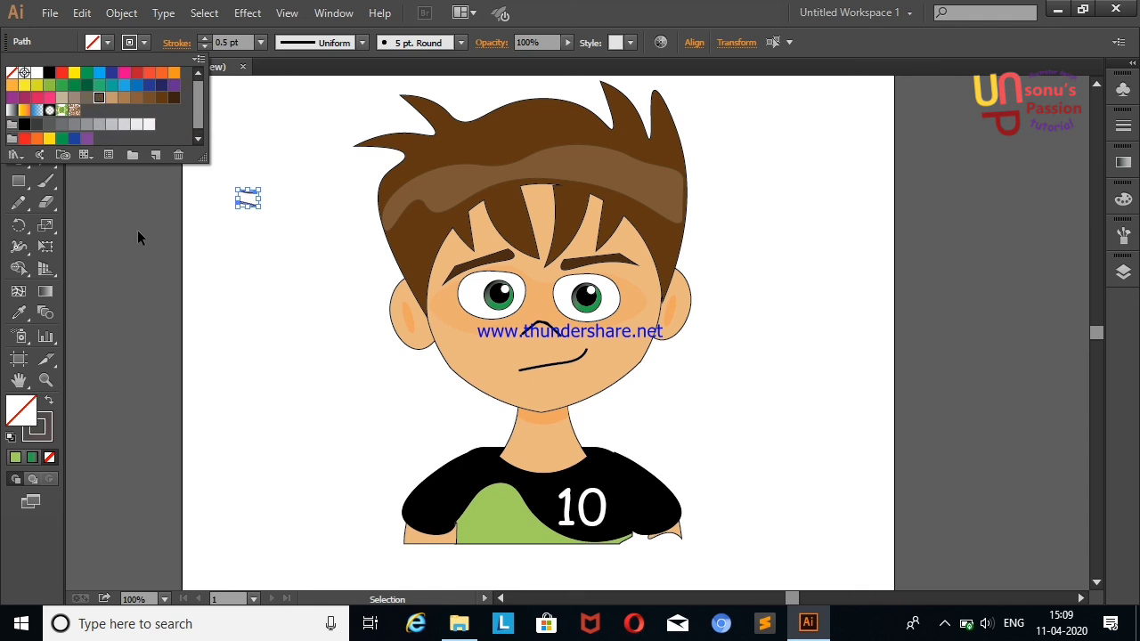
{"action": "left_click_drag", "start_coordinate": [258, 202], "coordinate": [544, 158]}
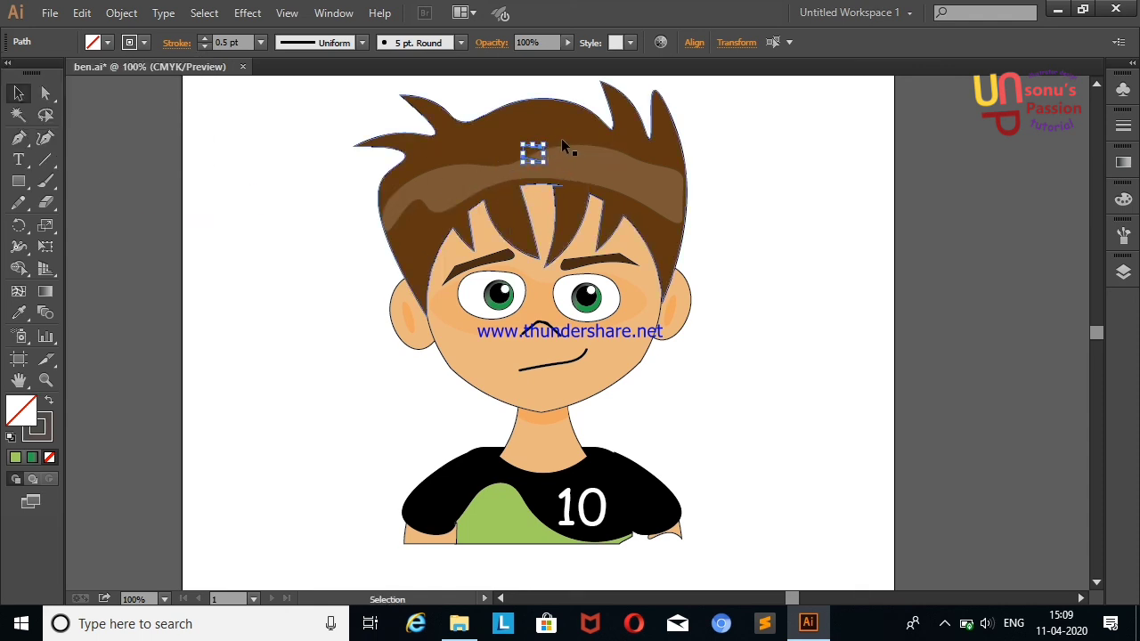
{"action": "left_click", "coordinate": [285, 199]}
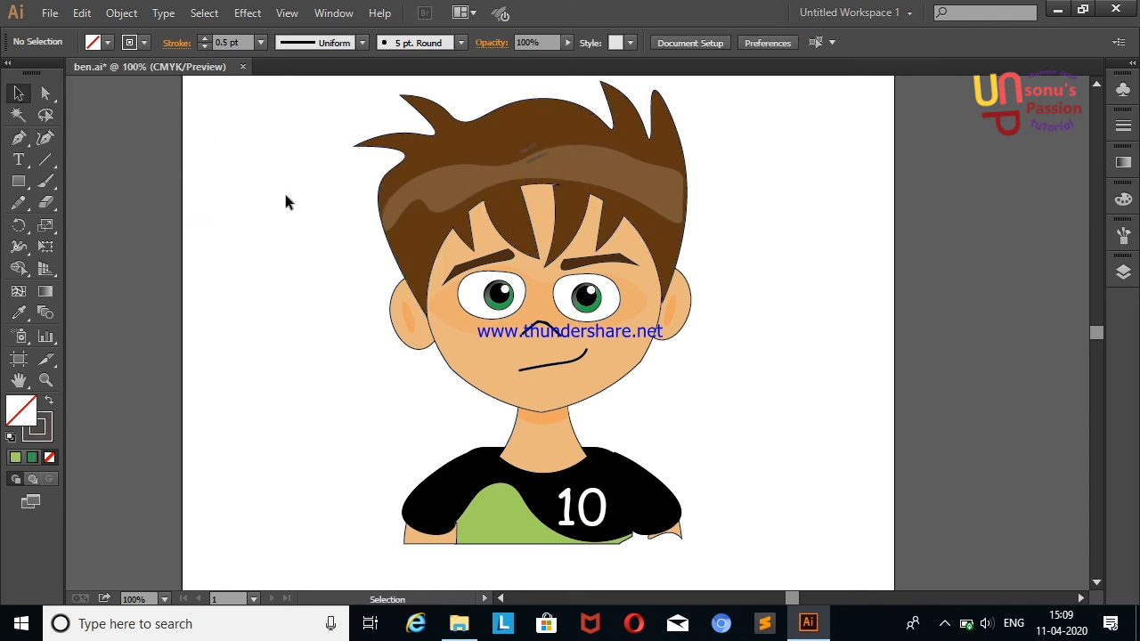
Undo the white stroke's move onto the hair and remove the stroke.
{"action": "left_click", "coordinate": [532, 150]}
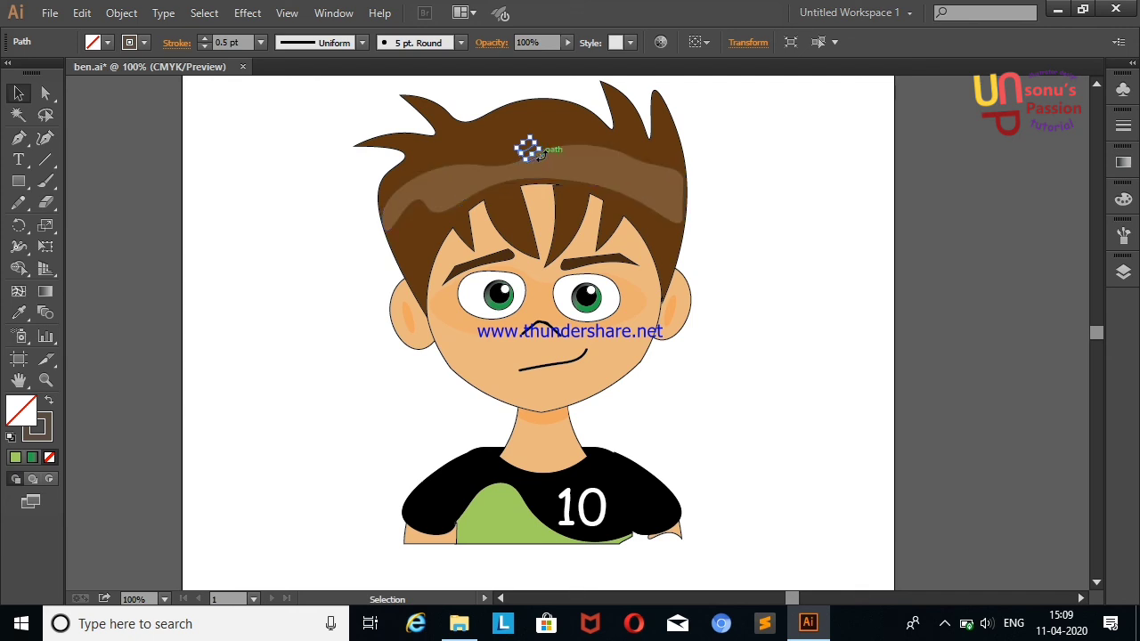
{"action": "left_click", "coordinate": [570, 173]}
{"action": "right_click", "coordinate": [717, 168]}
{"action": "left_click", "coordinate": [774, 178]}
{"action": "right_click", "coordinate": [777, 187]}
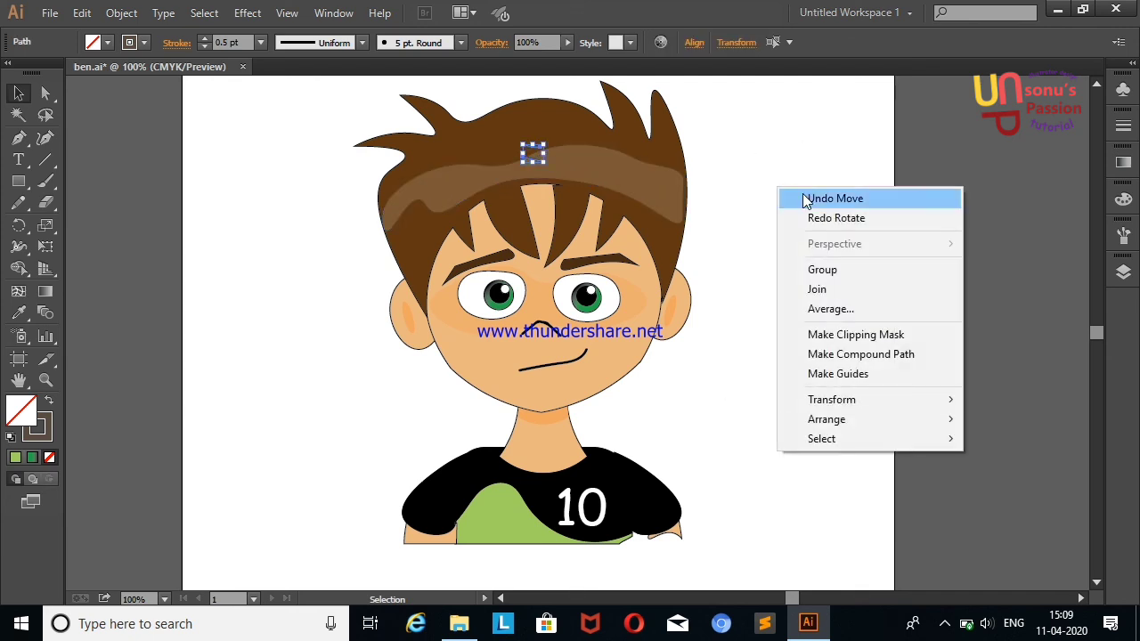
{"action": "left_click", "coordinate": [805, 199]}
{"action": "key", "text": "ctrl+z"}
{"action": "key", "text": "ctrl+z"}
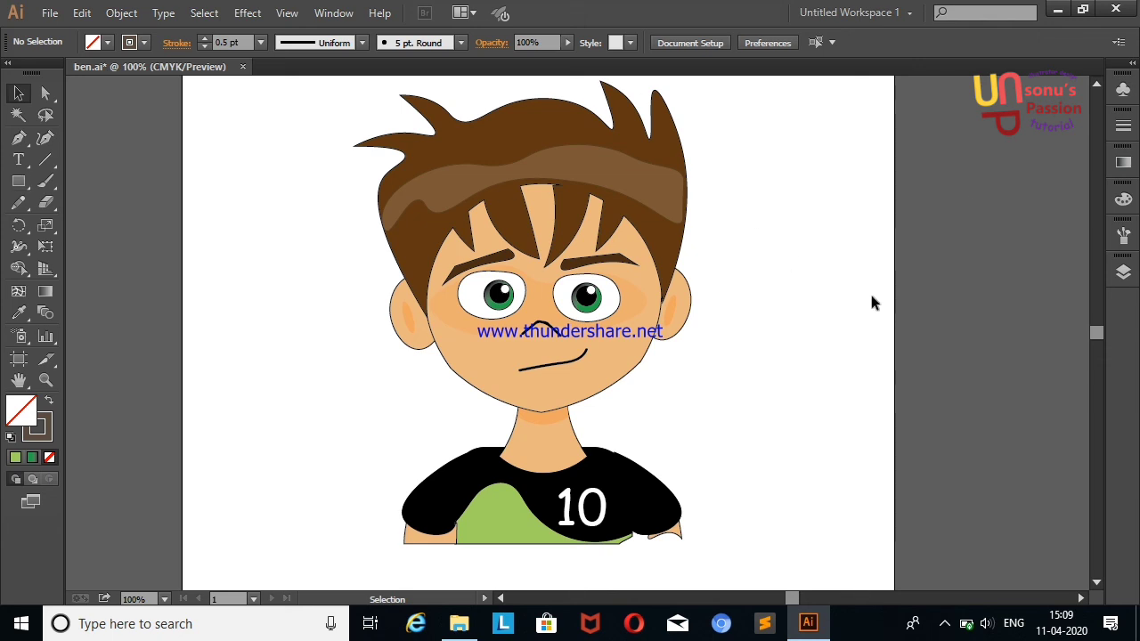
Undo once more, try the Curvature Tool on the hair highlight, then deselect.
{"action": "key", "text": "ctrl+z"}
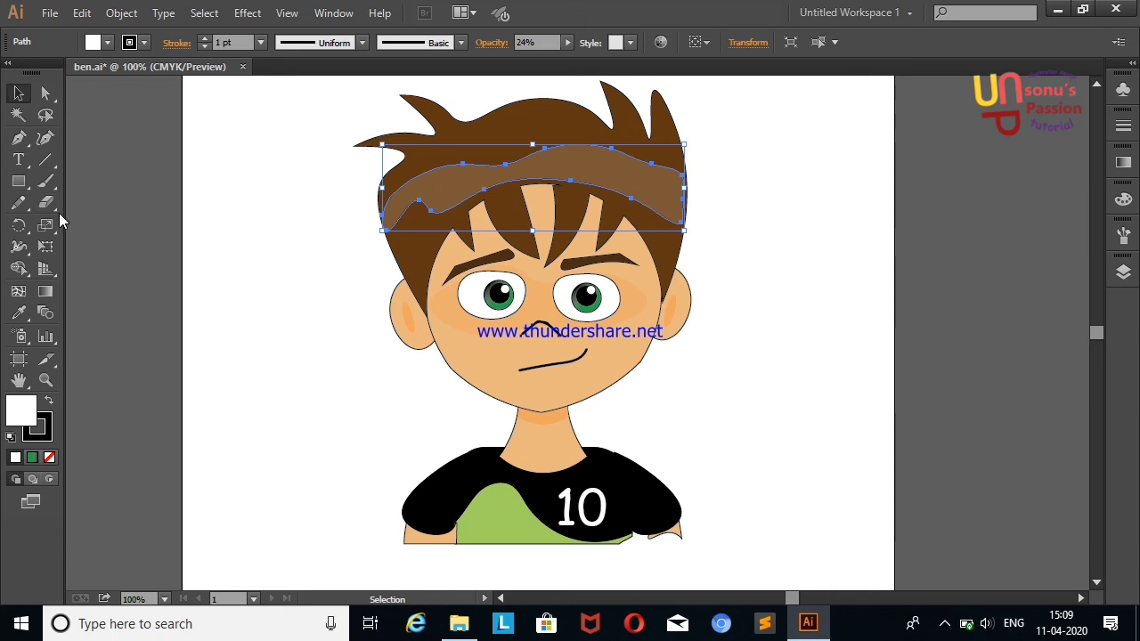
{"action": "left_click", "coordinate": [51, 131]}
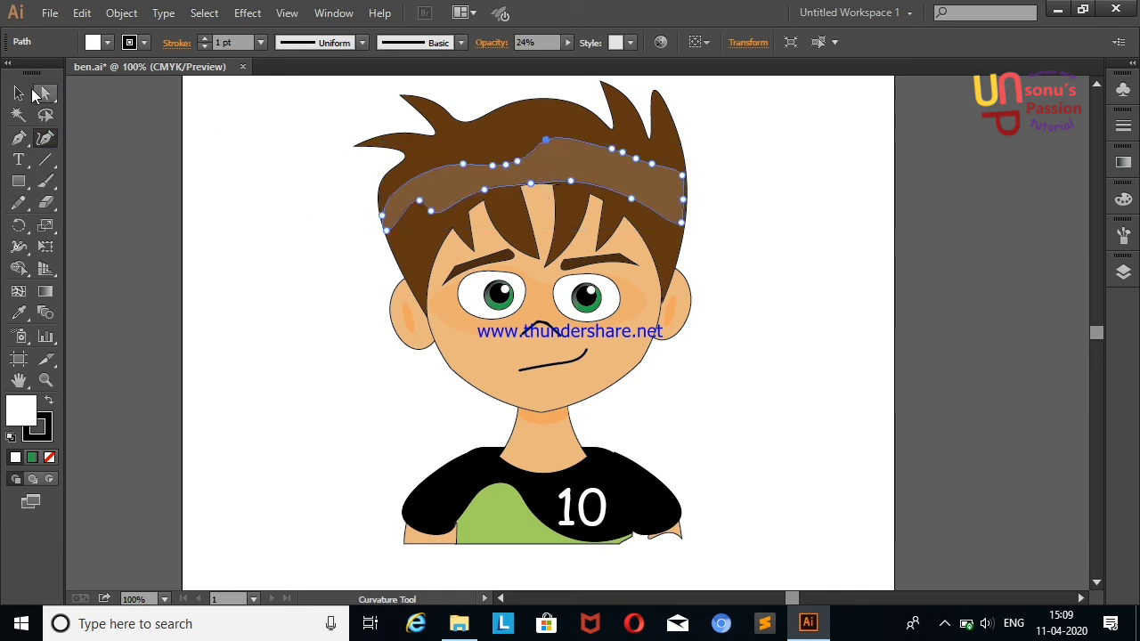
{"action": "left_click", "coordinate": [19, 92]}
{"action": "left_click", "coordinate": [113, 135]}
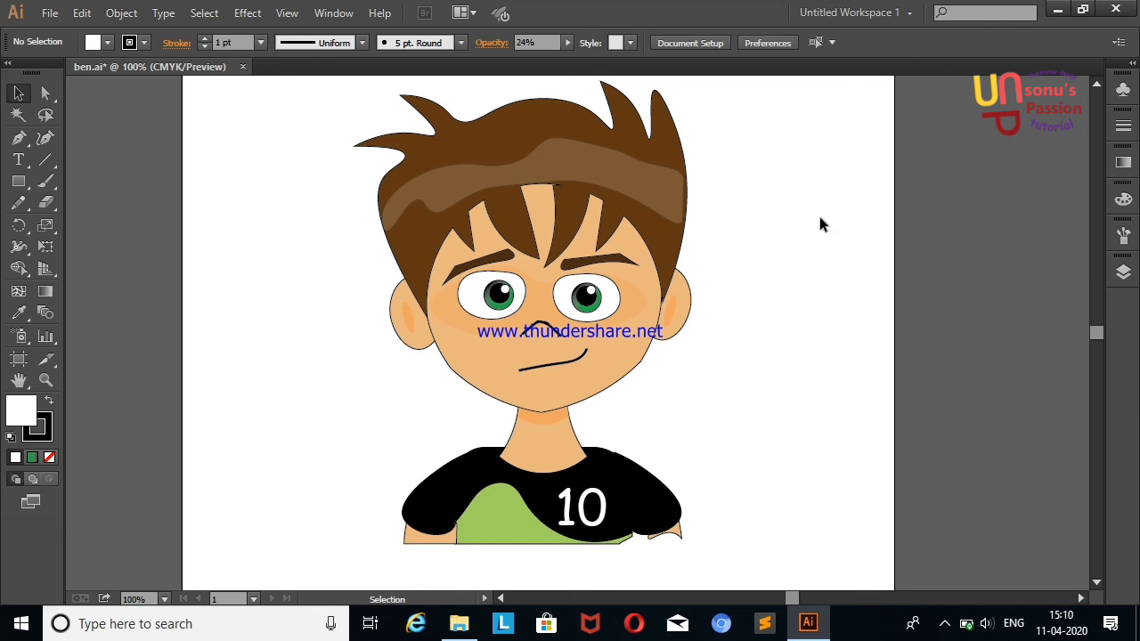
Move the shirt down, then undo the move so it returns to place.
{"action": "left_click_drag", "start_coordinate": [462, 485], "coordinate": [431, 550]}
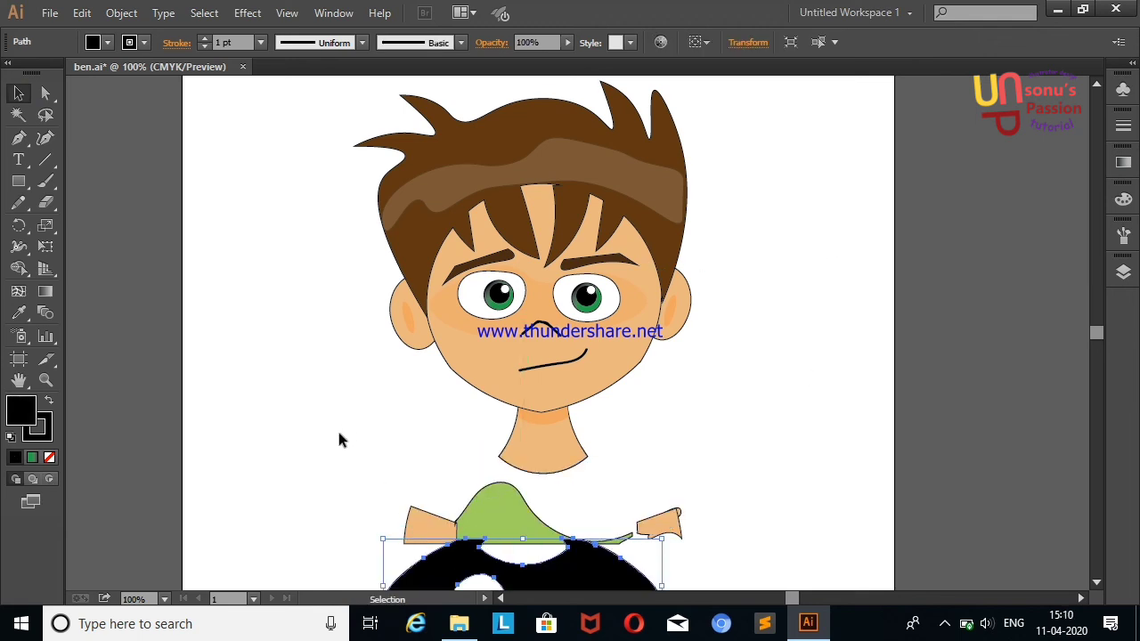
{"action": "left_click_drag", "start_coordinate": [279, 488], "coordinate": [535, 584]}
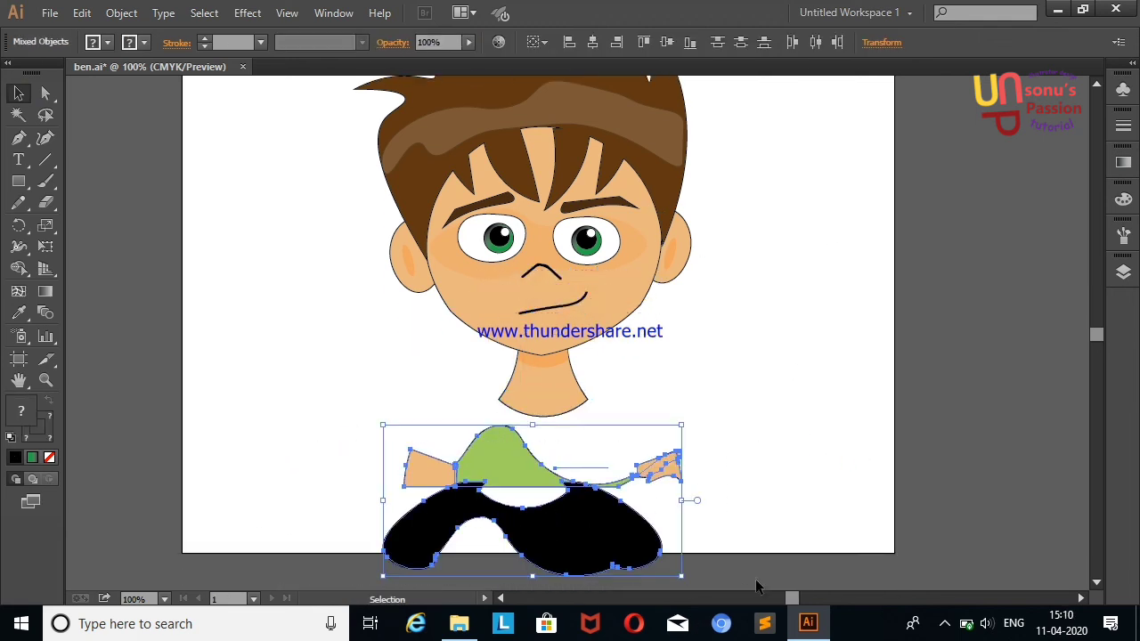
{"action": "right_click", "coordinate": [875, 251]}
{"action": "left_click", "coordinate": [954, 259]}
{"action": "left_click", "coordinate": [829, 281]}
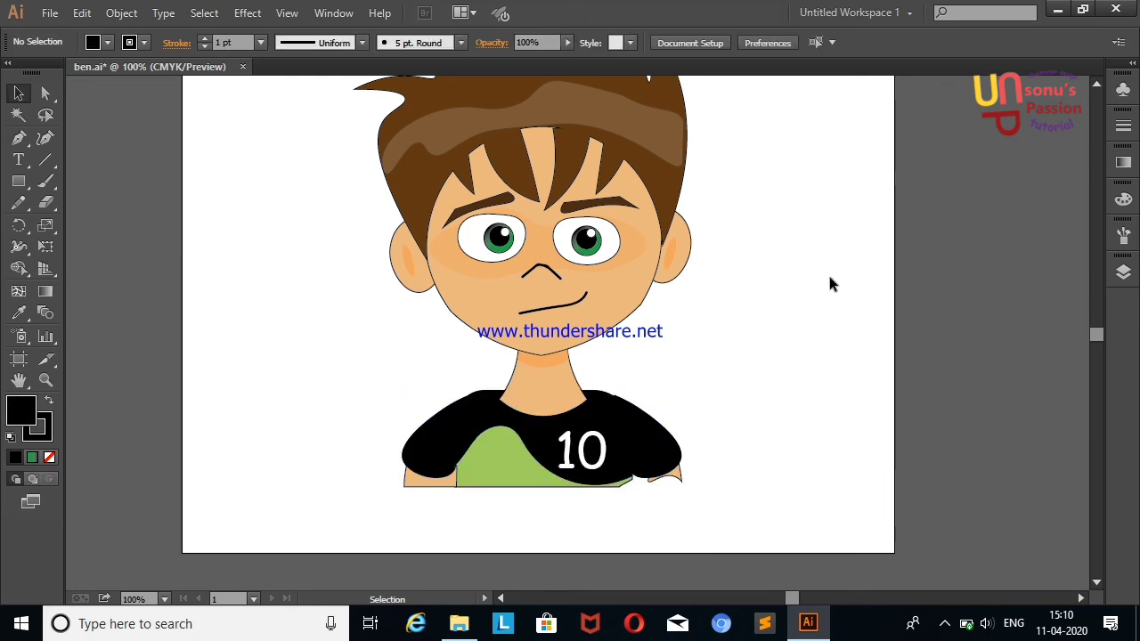
Draw a small black square below the shirt's right edge and copy it further left.
{"action": "left_click", "coordinate": [19, 181]}
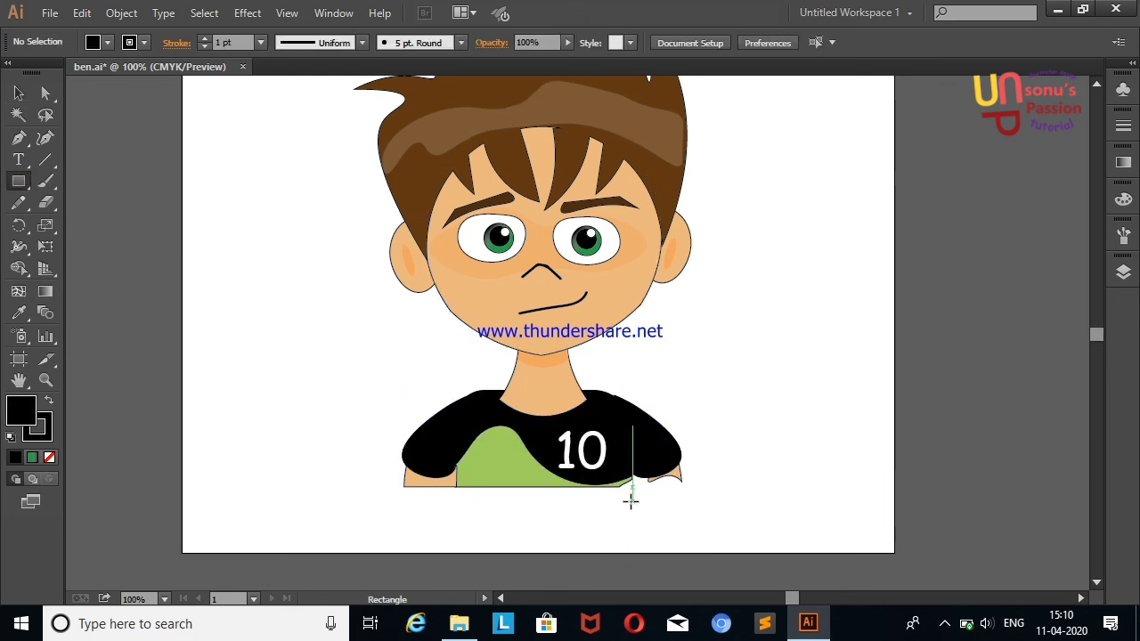
{"action": "mouse_move", "coordinate": [629, 487]}
{"action": "left_mouse_down"}
{"action": "mouse_move", "coordinate": [652, 511]}
{"action": "mouse_move", "coordinate": [664, 497]}
{"action": "mouse_move", "coordinate": [659, 532]}
{"action": "left_mouse_up"}
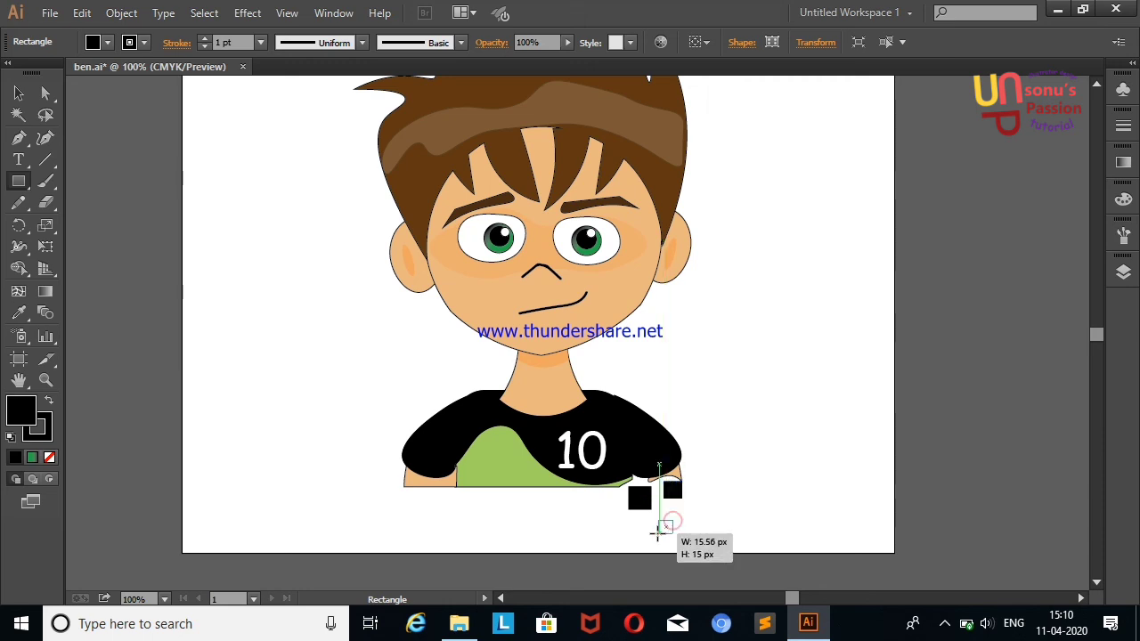
{"action": "left_click", "coordinate": [22, 95]}
{"action": "left_click", "coordinate": [111, 186]}
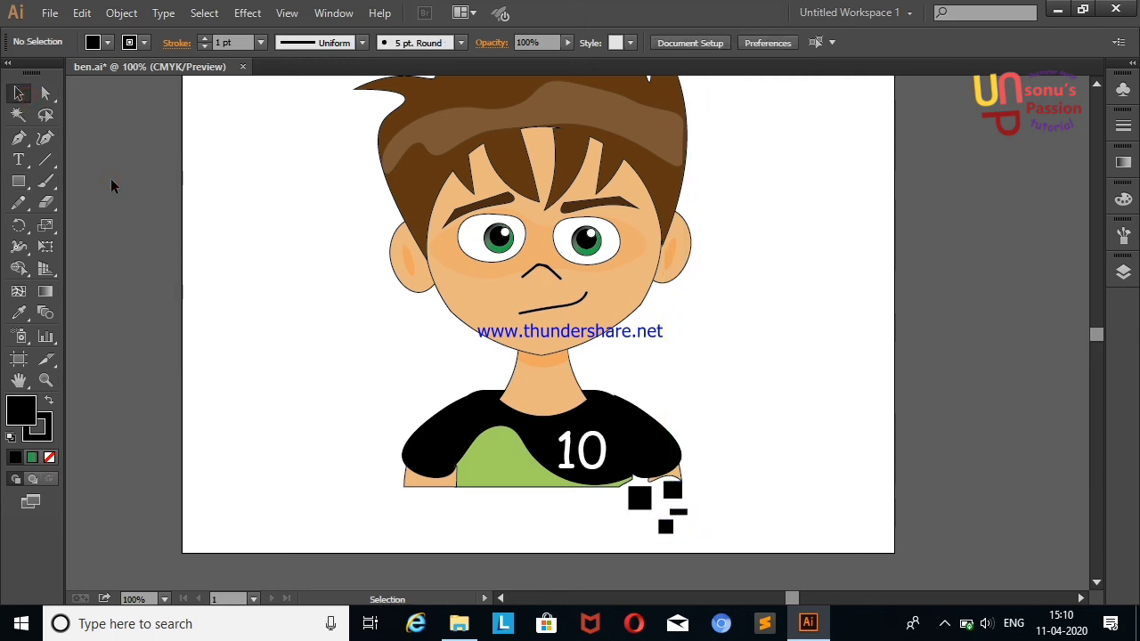
{"action": "left_click_drag", "start_coordinate": [691, 525], "coordinate": [691, 527]}
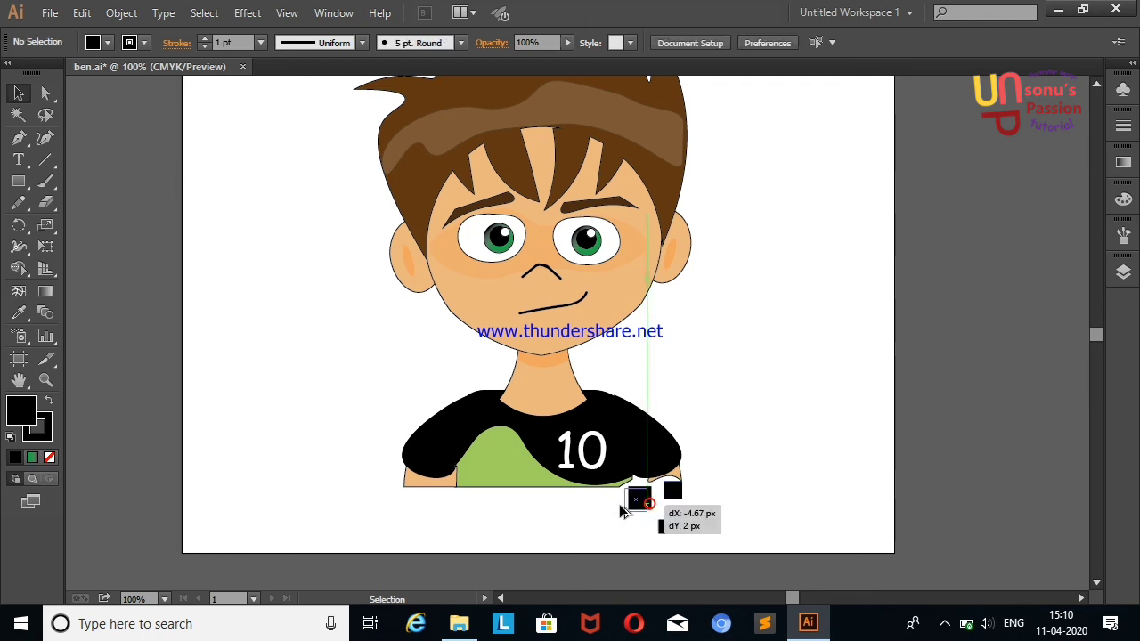
{"action": "left_click_drag", "start_coordinate": [652, 505], "coordinate": [620, 509]}
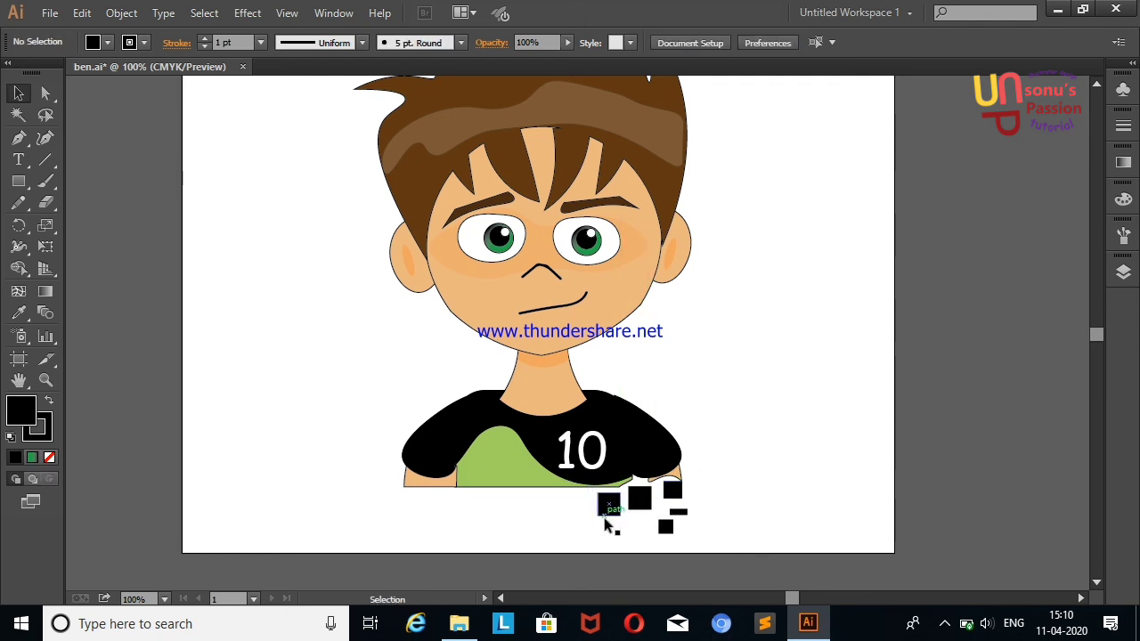
Fill the left square with the shirt's green using the Eyedropper.
{"action": "left_click", "coordinate": [608, 509]}
{"action": "left_click", "coordinate": [19, 313]}
{"action": "left_click", "coordinate": [504, 472]}
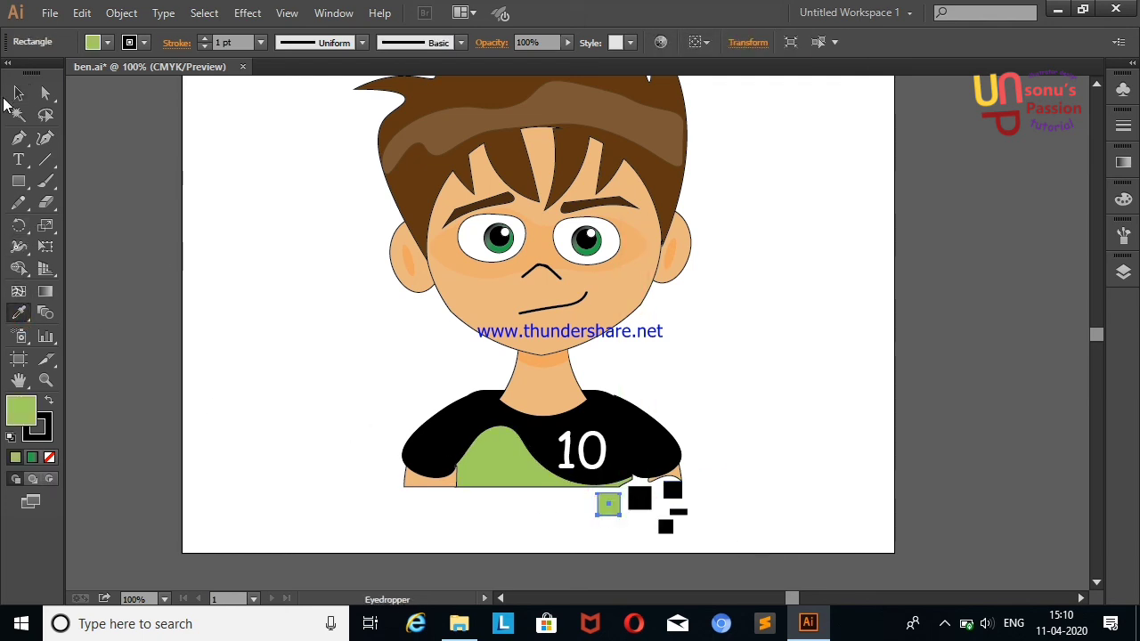
{"action": "left_click", "coordinate": [18, 93]}
{"action": "left_click", "coordinate": [88, 162]}
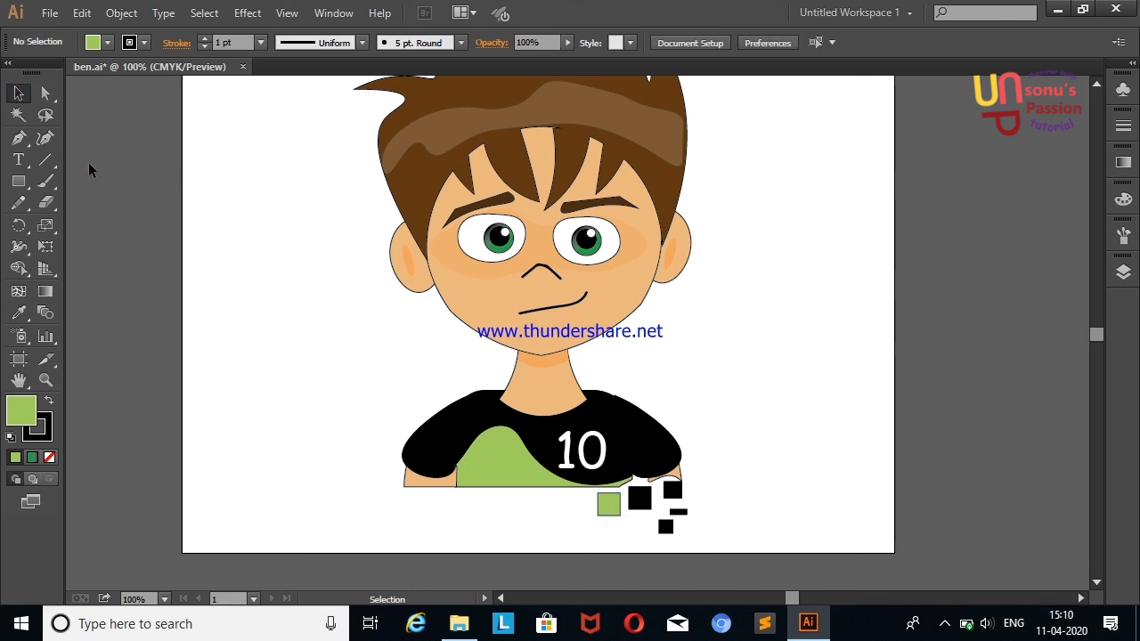
Fill the top-right small square with the skin tone using the Eyedropper.
{"action": "left_click", "coordinate": [643, 497]}
{"action": "left_click", "coordinate": [667, 492]}
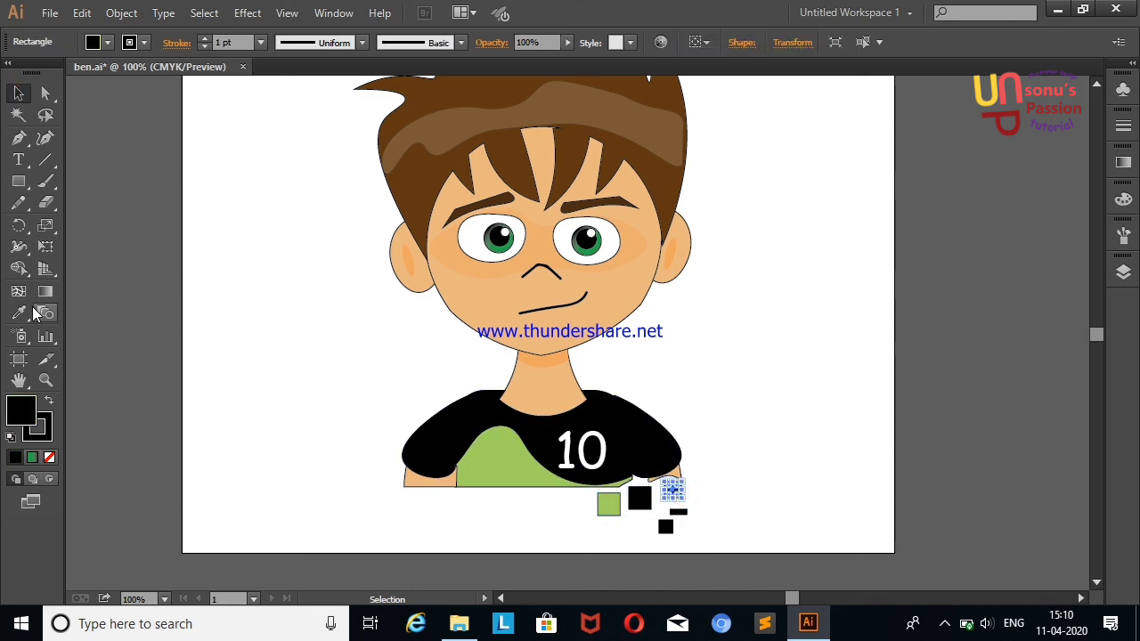
{"action": "left_click", "coordinate": [19, 312]}
{"action": "left_click", "coordinate": [675, 472]}
{"action": "left_click", "coordinate": [19, 93]}
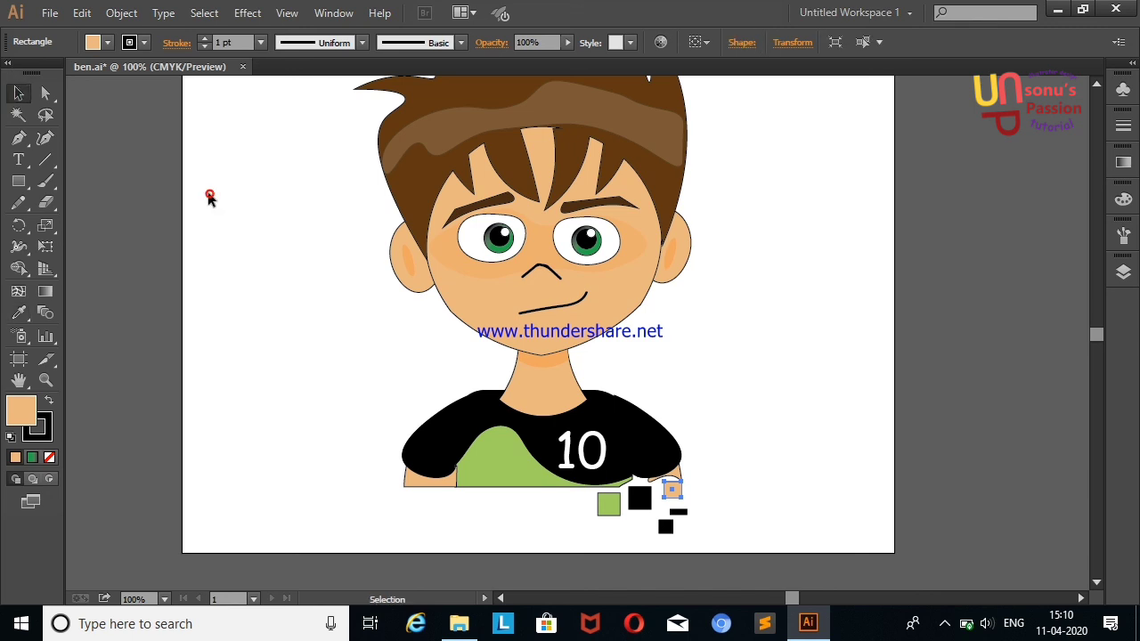
{"action": "left_click", "coordinate": [167, 187]}
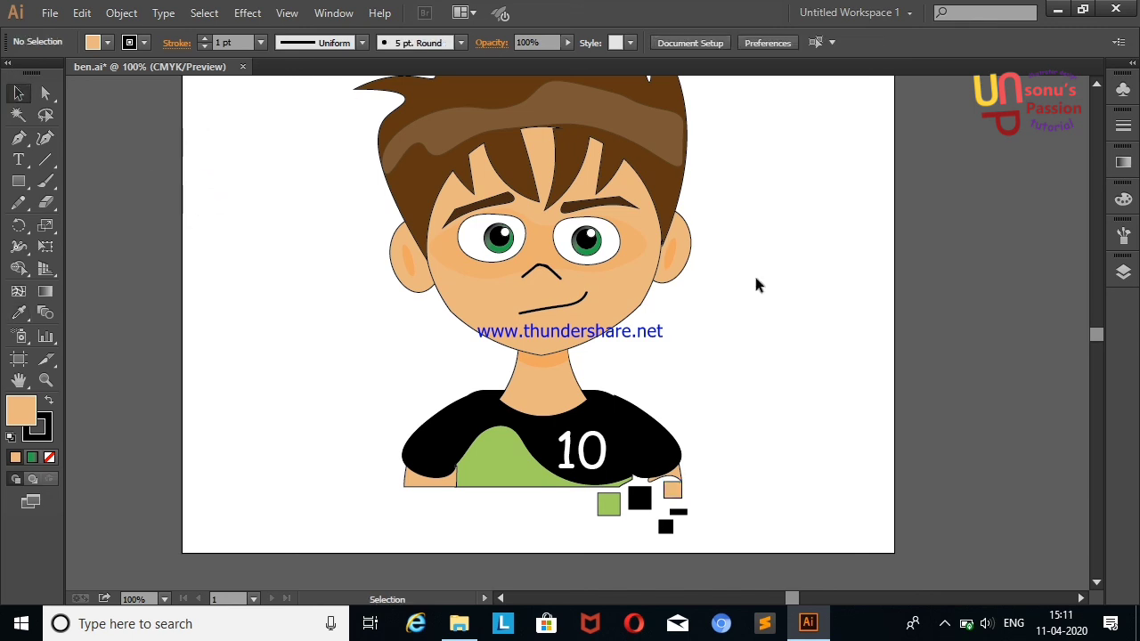
{"action": "left_click_drag", "start_coordinate": [1097, 334], "coordinate": [1102, 333]}
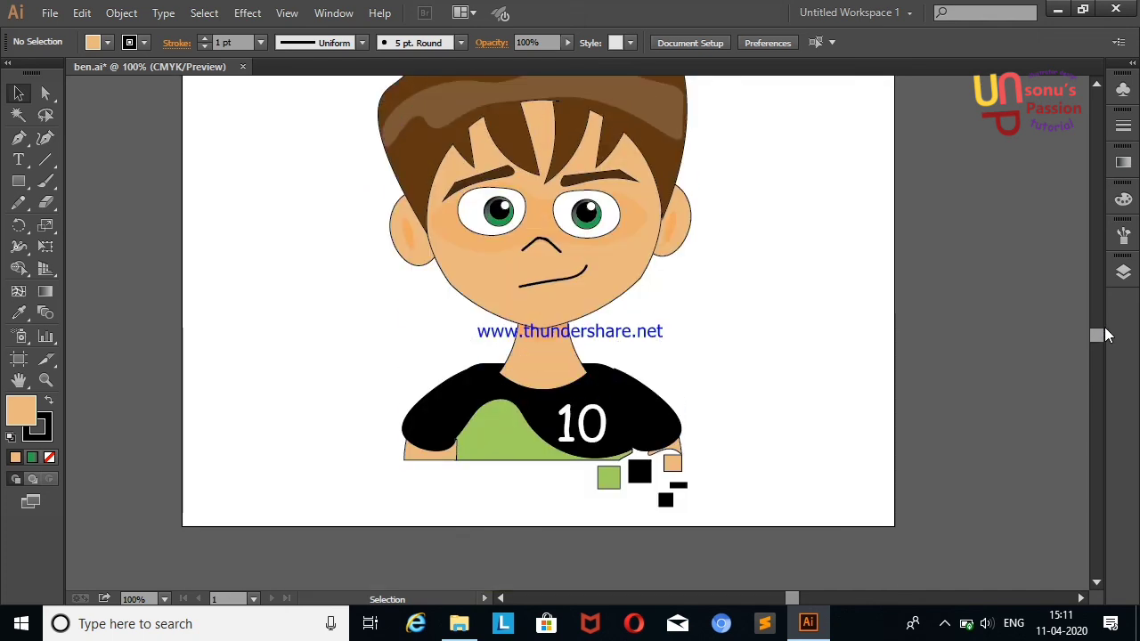
{"action": "left_click", "coordinate": [945, 625]}
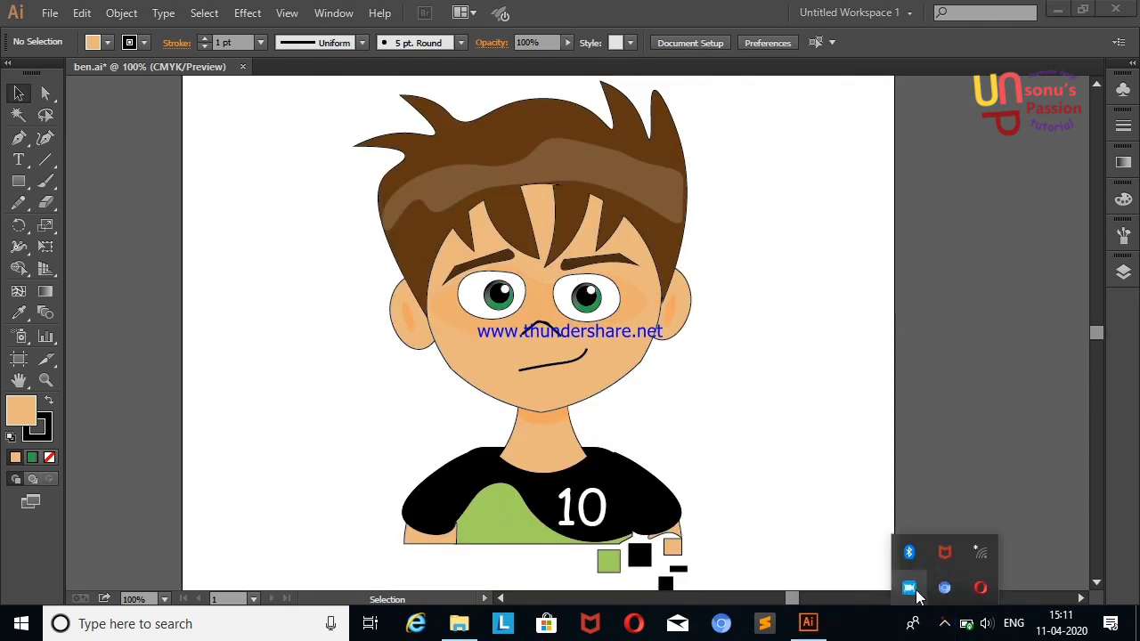
{"action": "right_click", "coordinate": [908, 585]}
{"action": "left_click", "coordinate": [953, 534]}
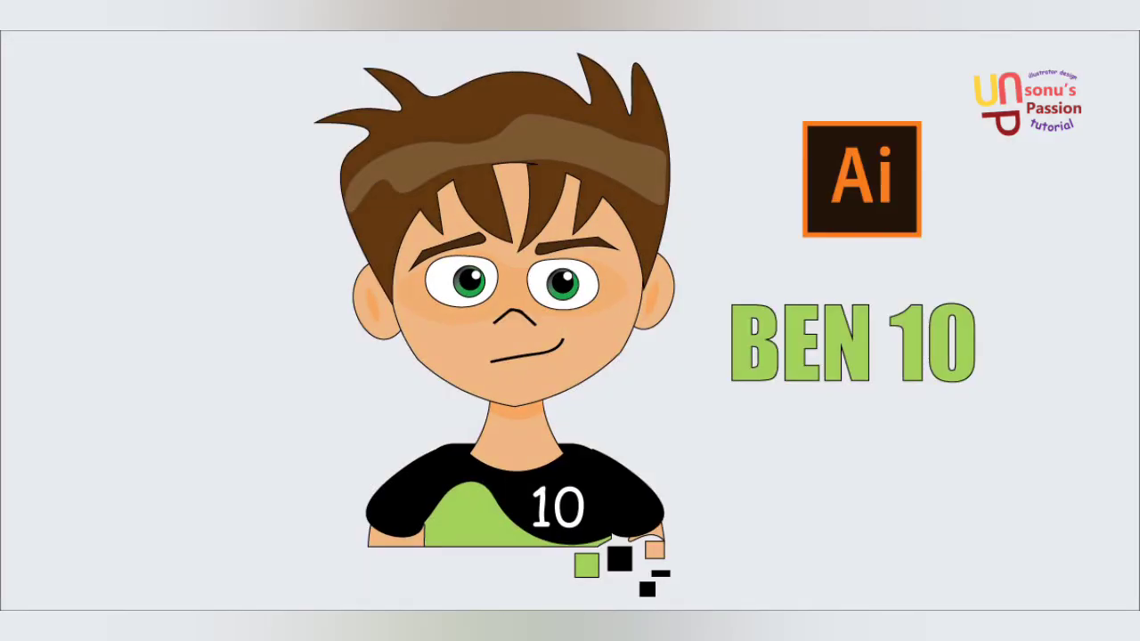